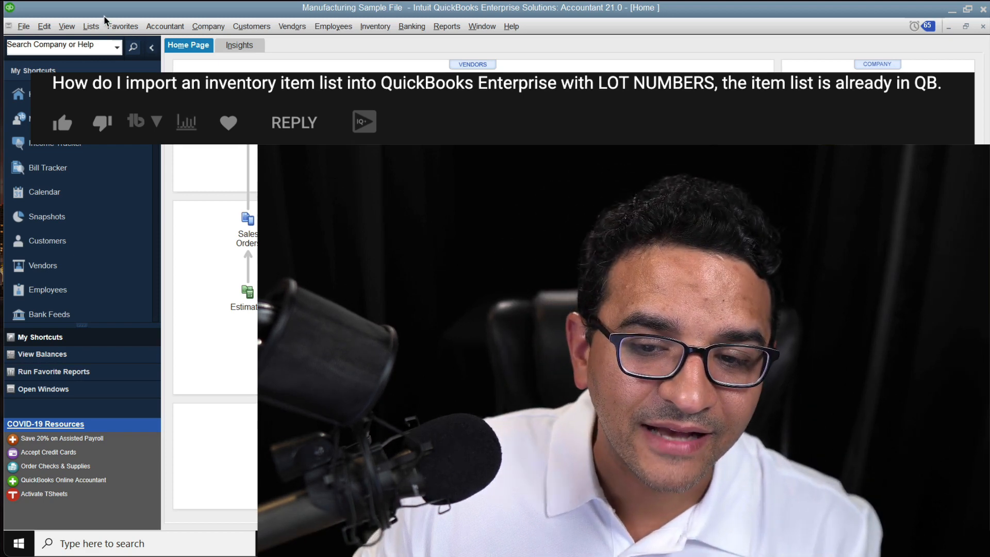
Step: Open the Item List and widen the Name and Total Quantity On Hand columns
left_click(102, 26)
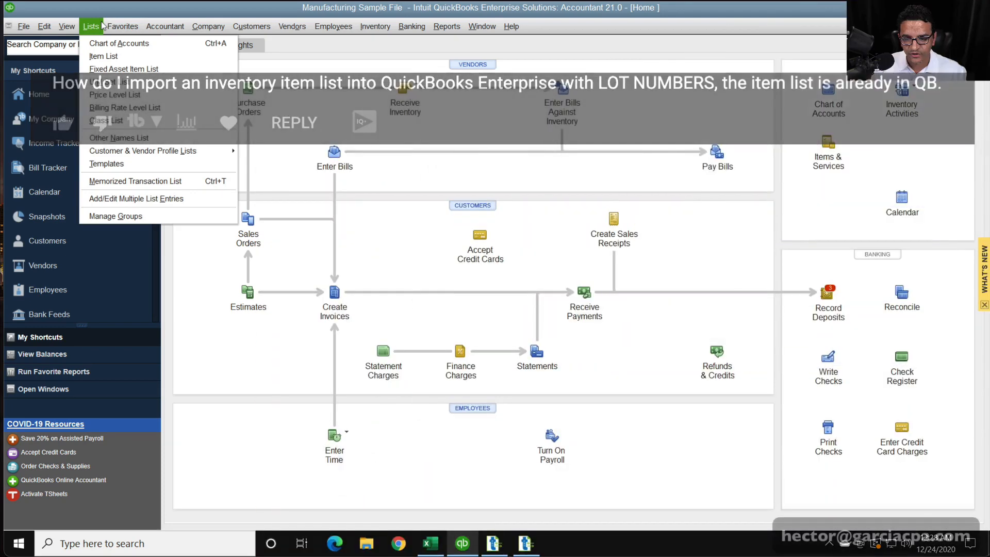
left_click(109, 56)
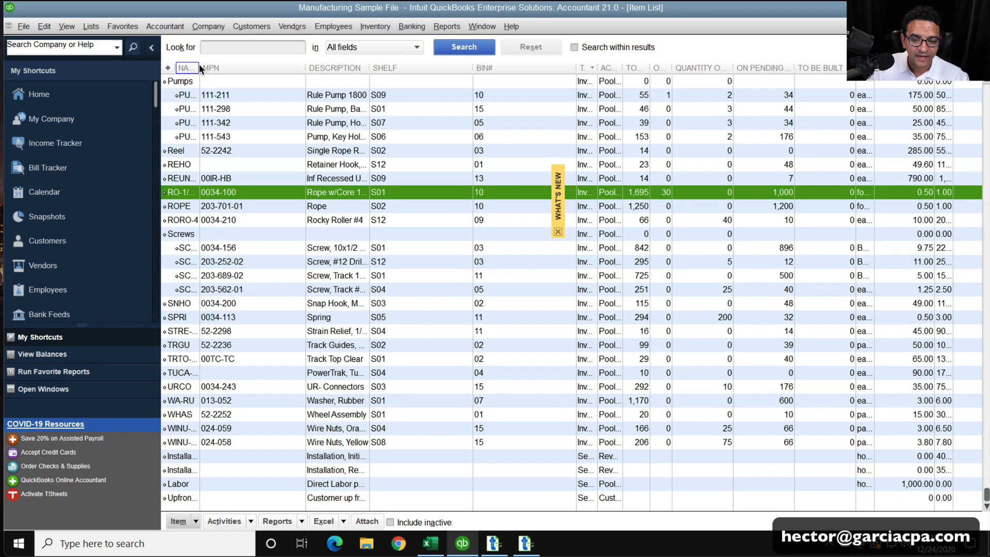
left_click_drag(199, 64, 241, 64)
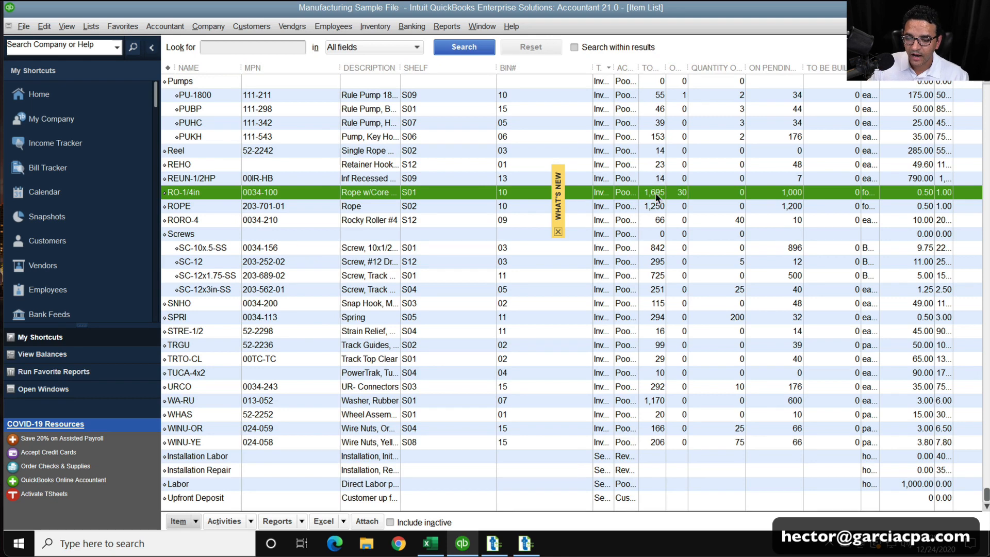
left_click(655, 206)
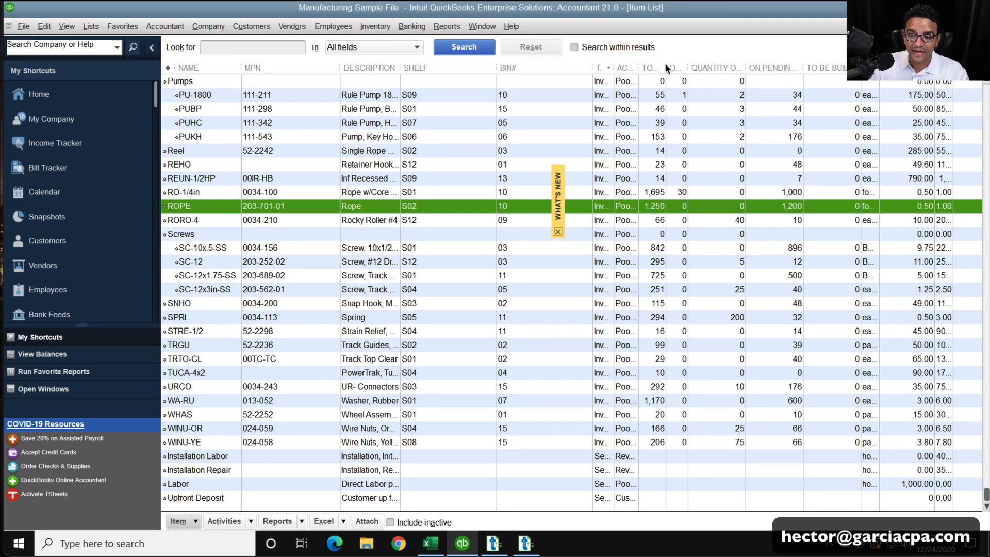
left_click_drag(666, 68, 734, 67)
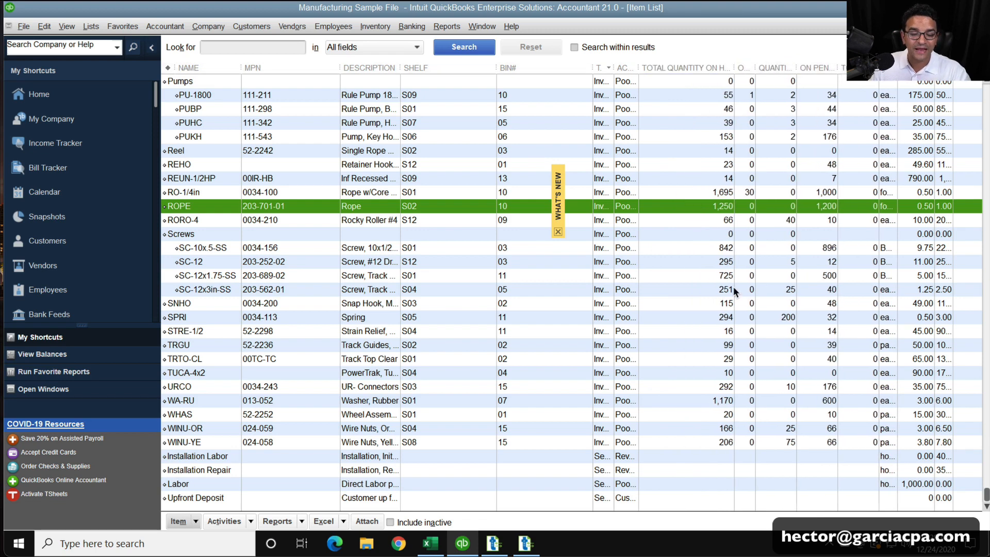
Step: Check in the company's Items & Inventory preferences, under Advanced Inventory Settings, that lot number tracking is enabled
left_click(45, 25)
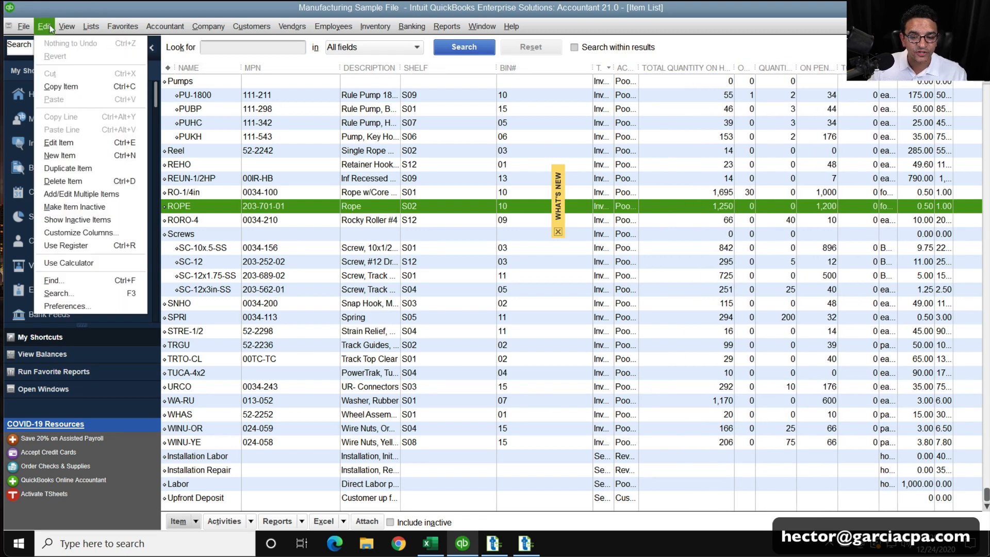
left_click(73, 305)
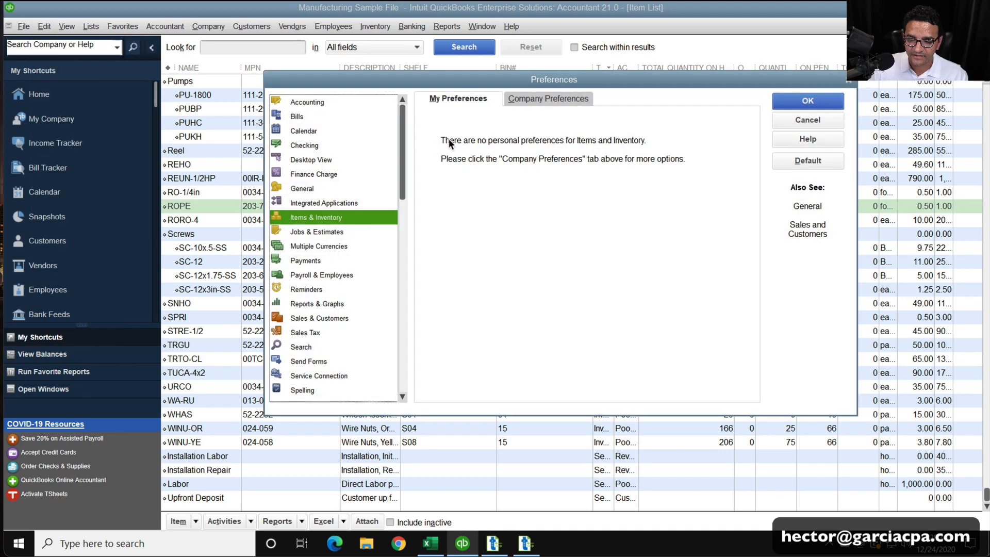
left_click(523, 98)
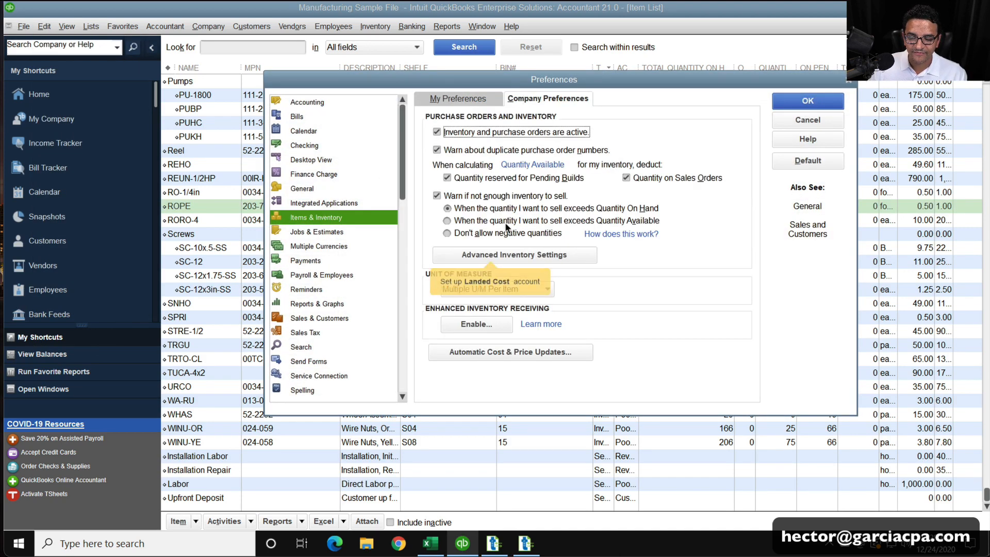
left_click(502, 256)
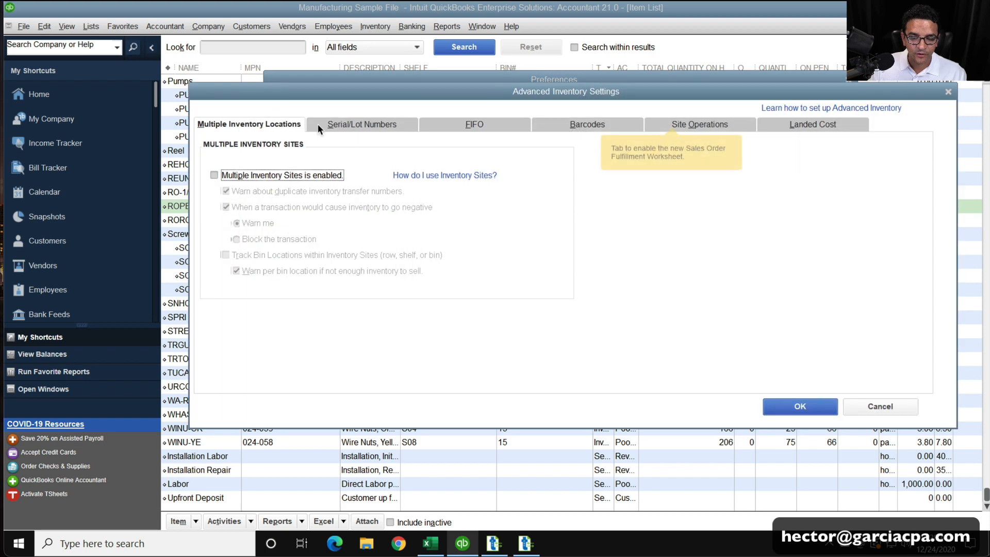
left_click(360, 125)
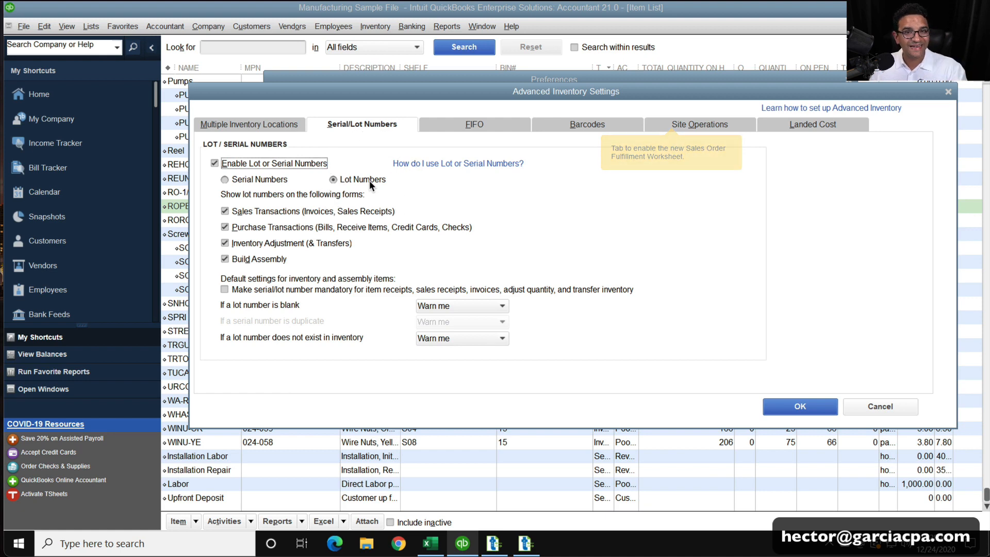
left_click(784, 406)
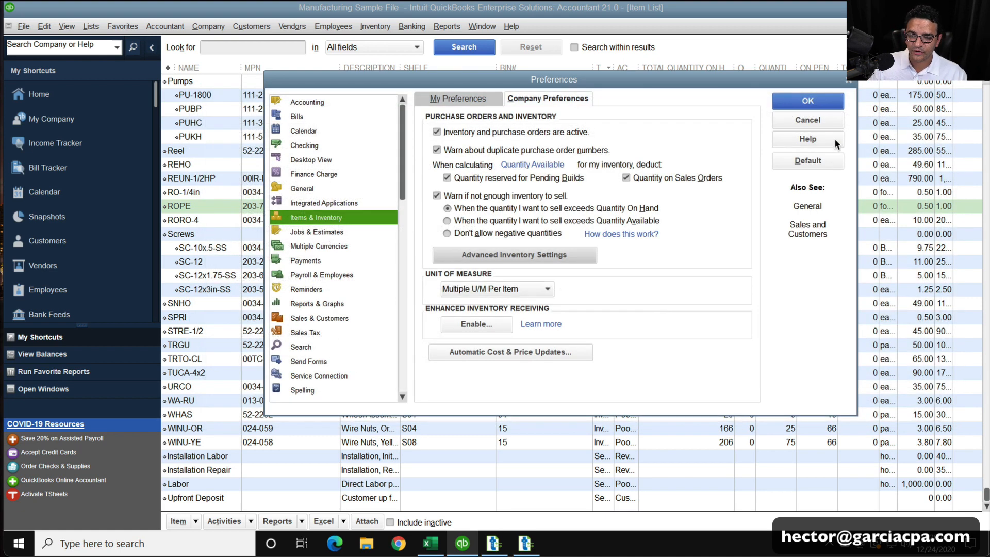
left_click(815, 106)
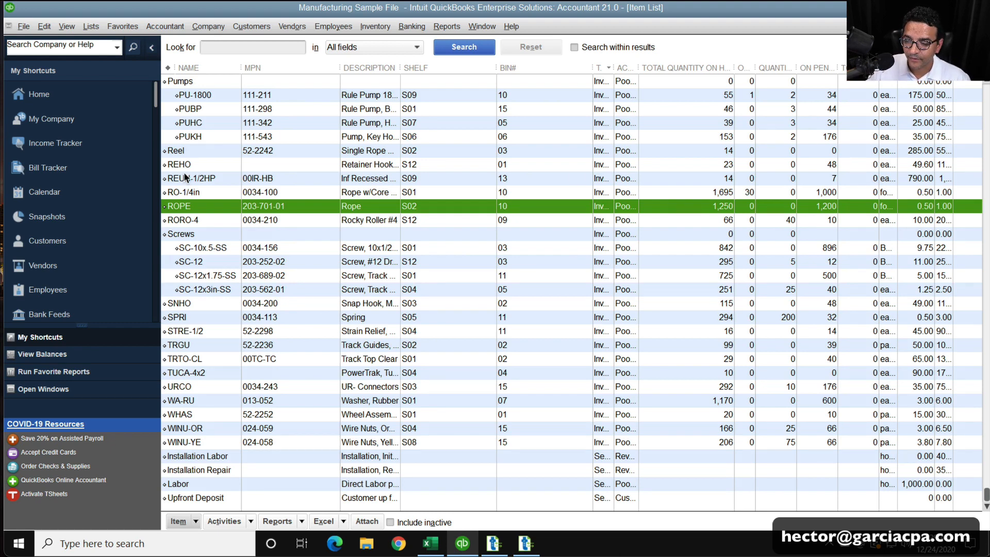
Step: Check the Reel item's quantity on hand, view the Lot Numbers in Stock report, and return to the Item List
left_click(187, 153)
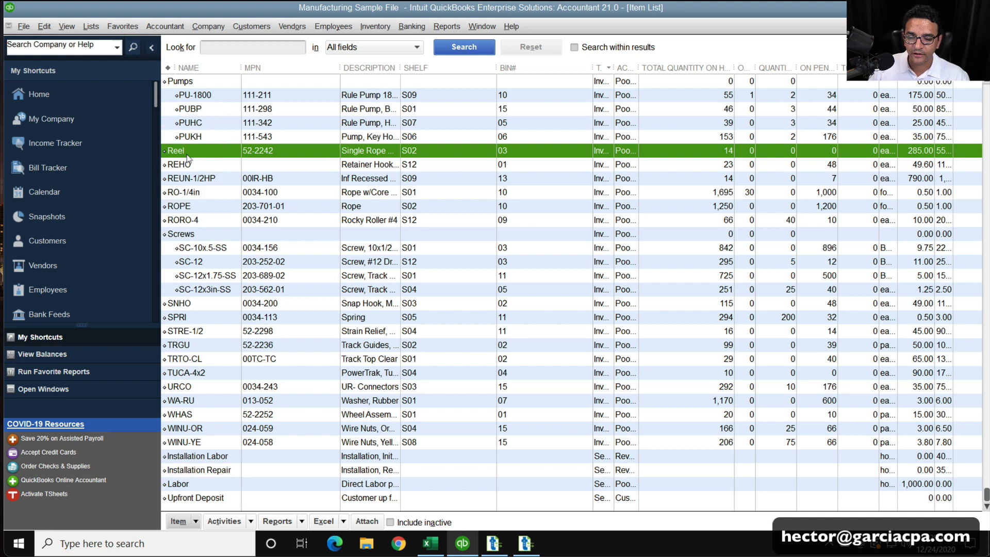
left_click(724, 153)
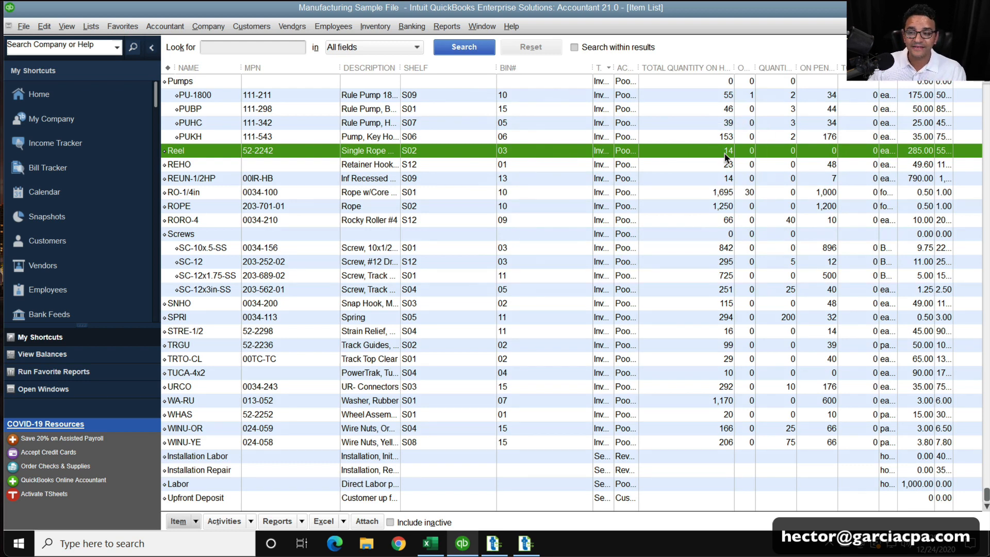
left_click(455, 20)
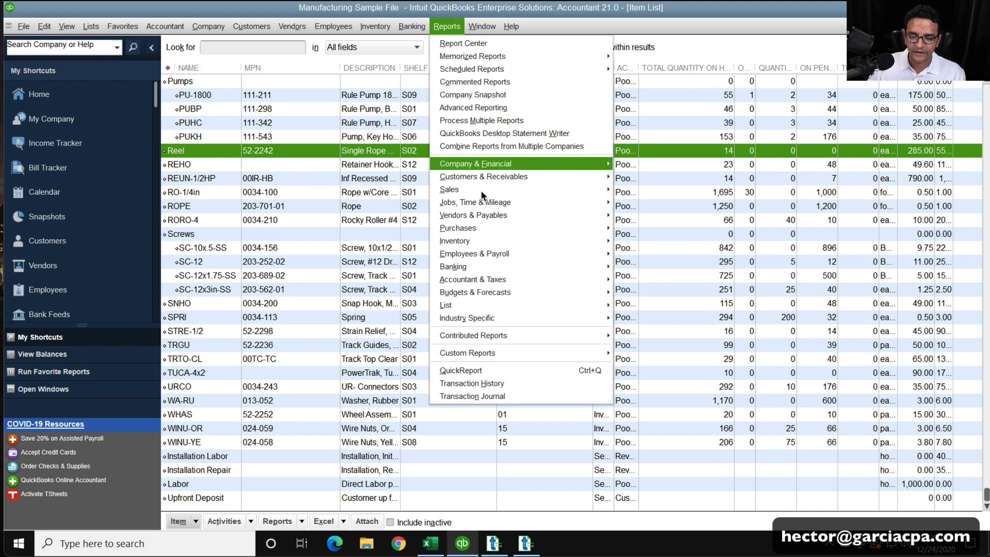
mouse_move(500, 239)
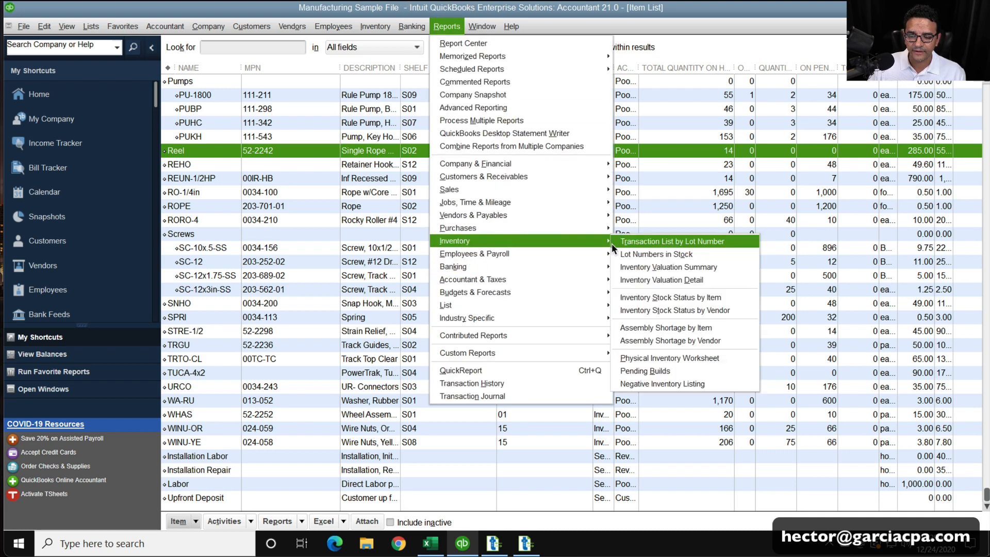
left_click(642, 254)
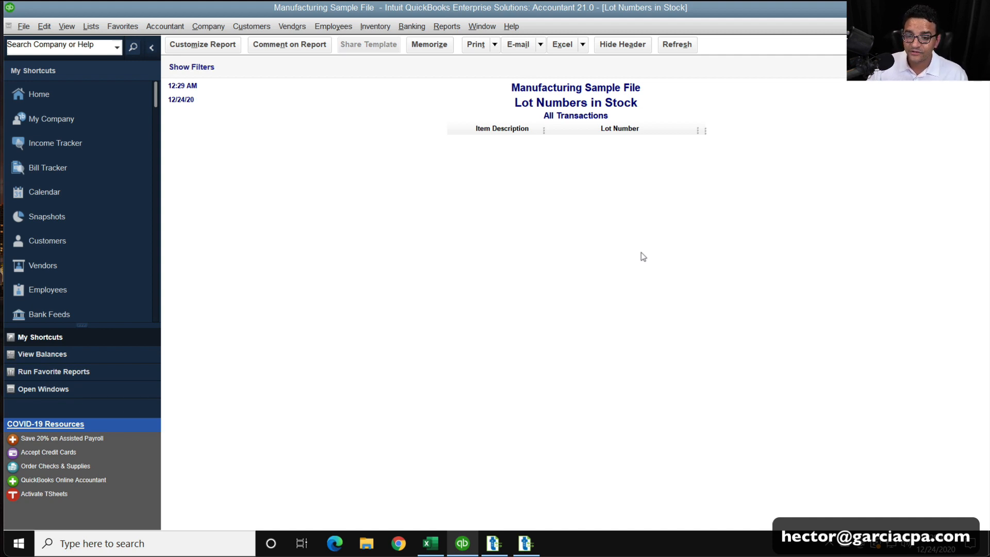
key("Escape")
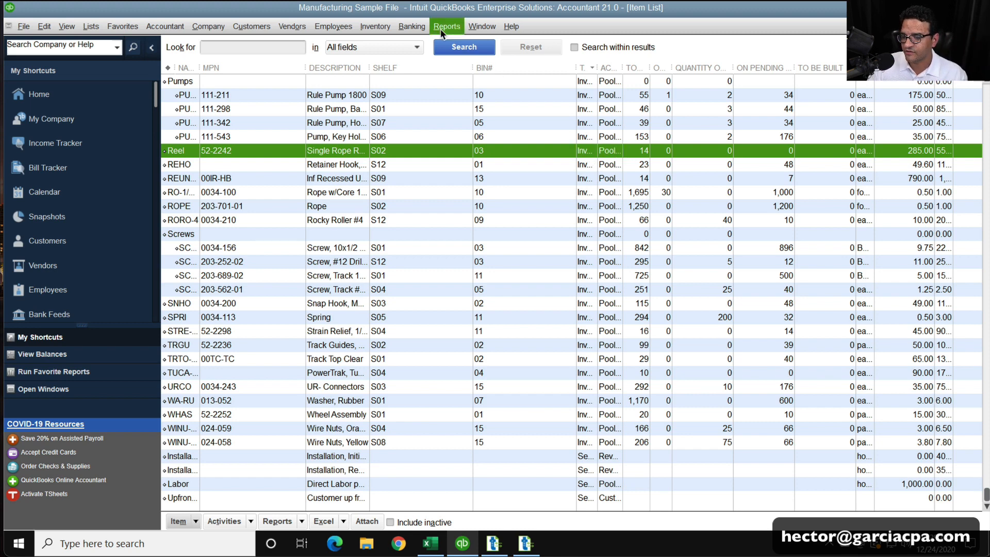
Step: Start an inventory quantity adjustment dated 12/15/2025 with Inventory Adjustments as the adjustment account
left_click(377, 26)
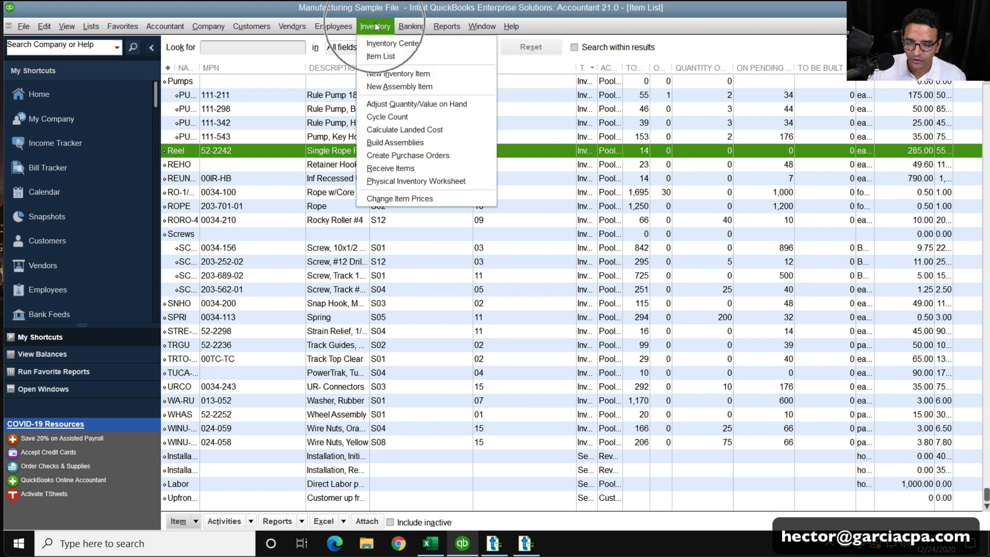
left_click(416, 103)
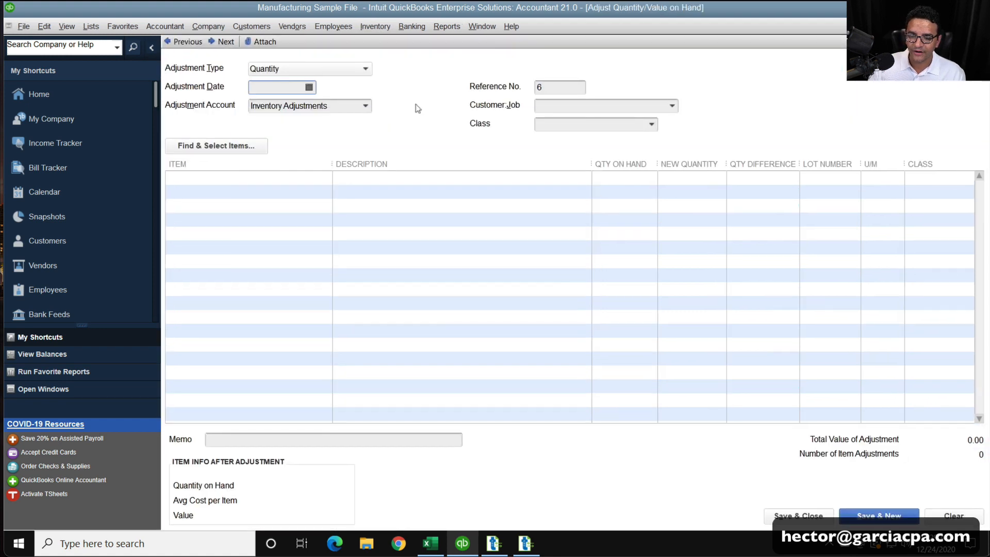
left_click(293, 86)
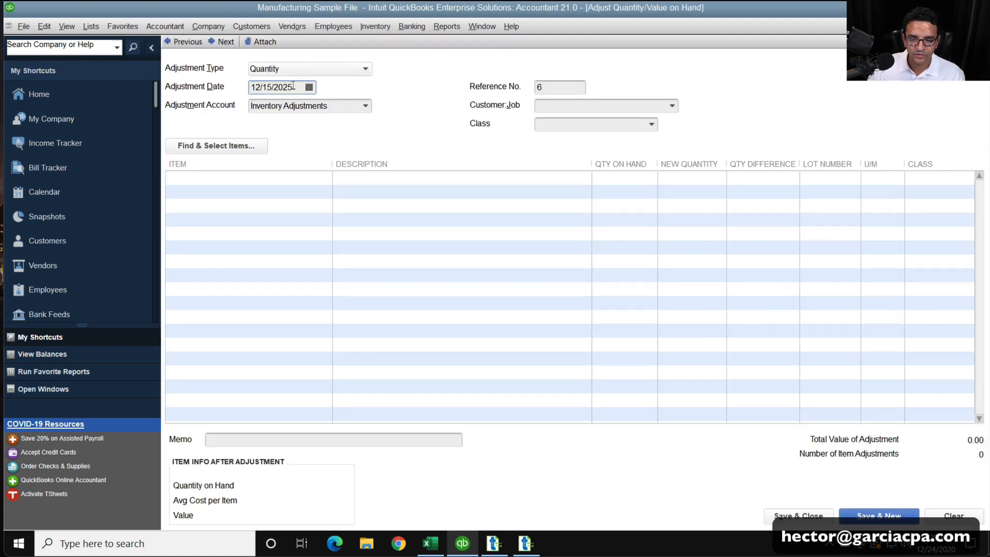
left_click(369, 106)
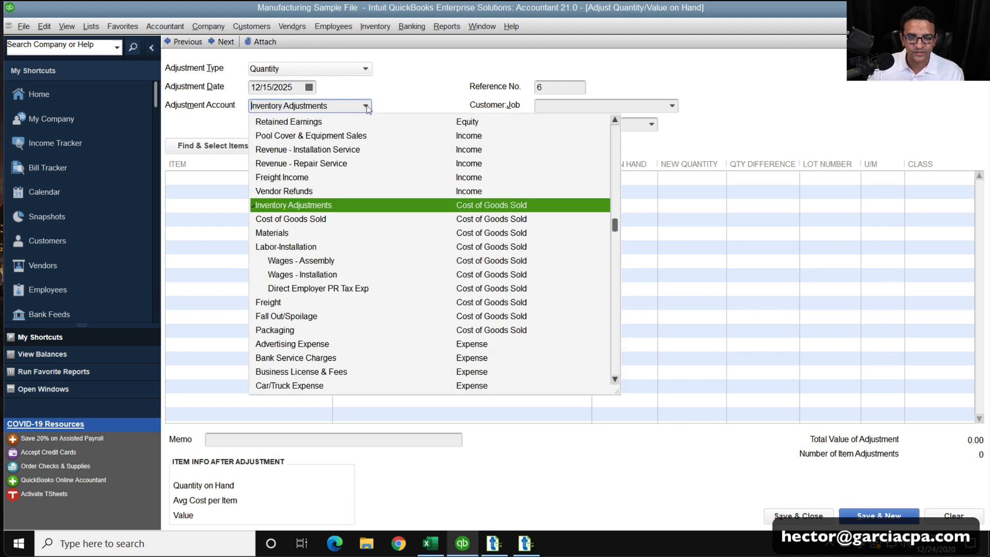
left_click(297, 205)
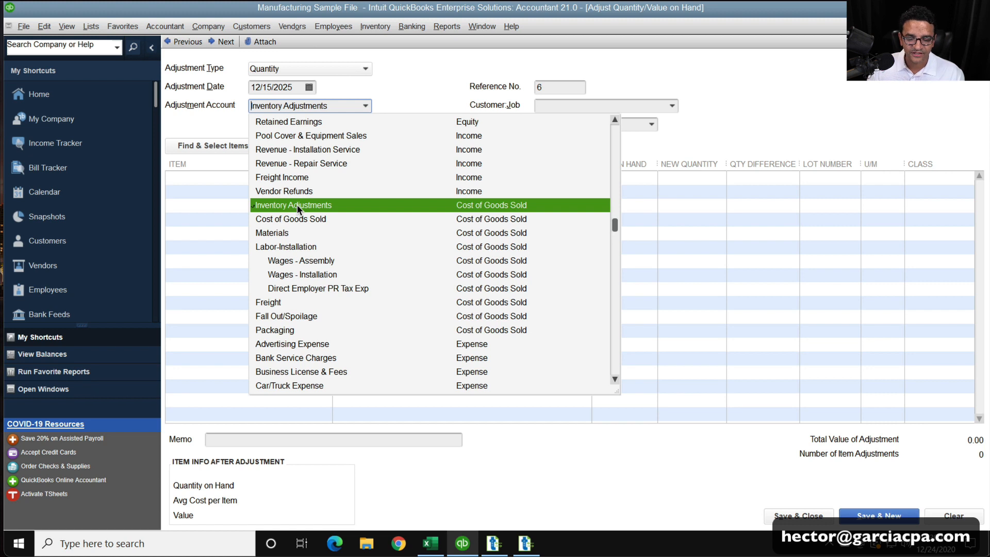
Step: Add the Reel item to the first line of the adjustment
left_click(232, 181)
type("Reel")
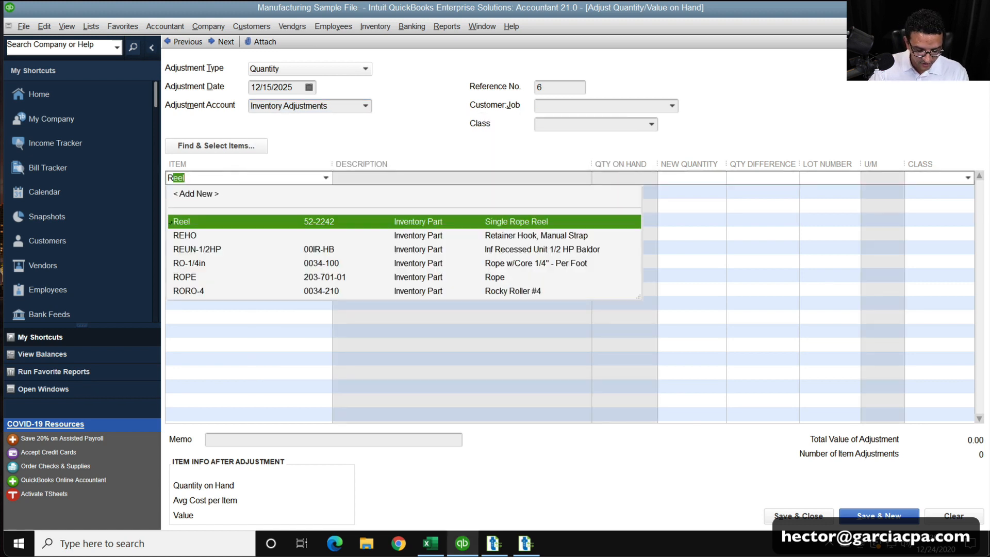
left_click(232, 222)
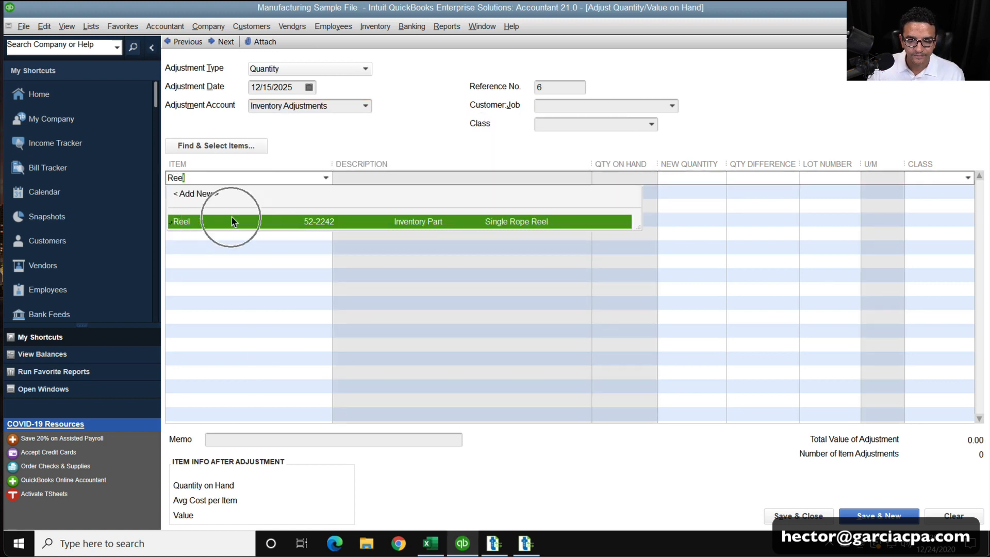
Step: Try to add the Reel item again on the adjustment's second line, and clear that entry
left_click(232, 195)
type("Ree")
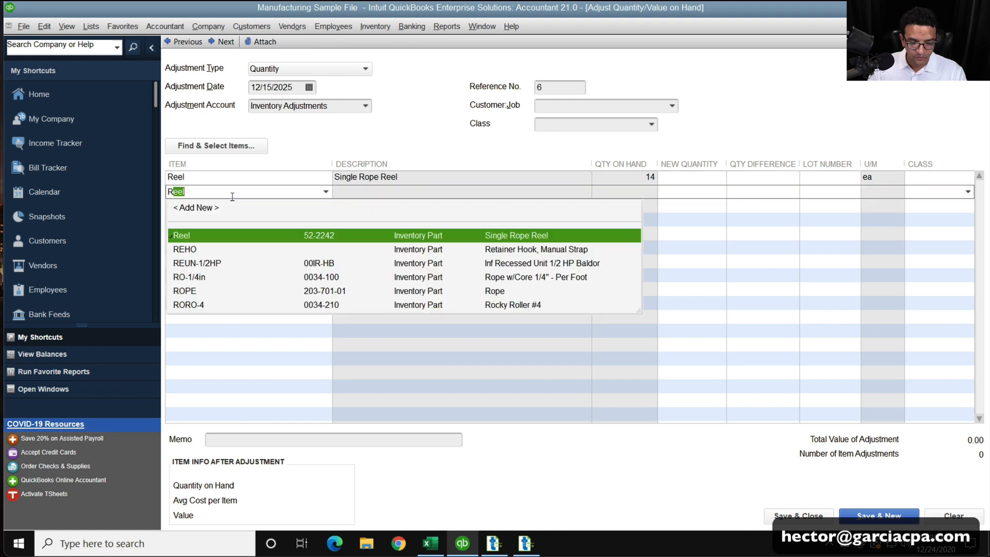
left_click(200, 234)
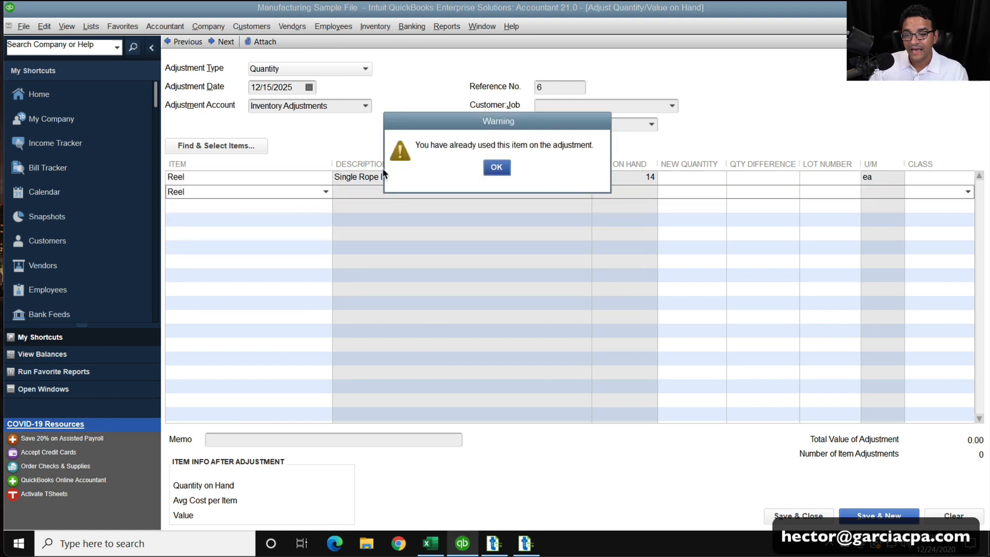
left_click(496, 168)
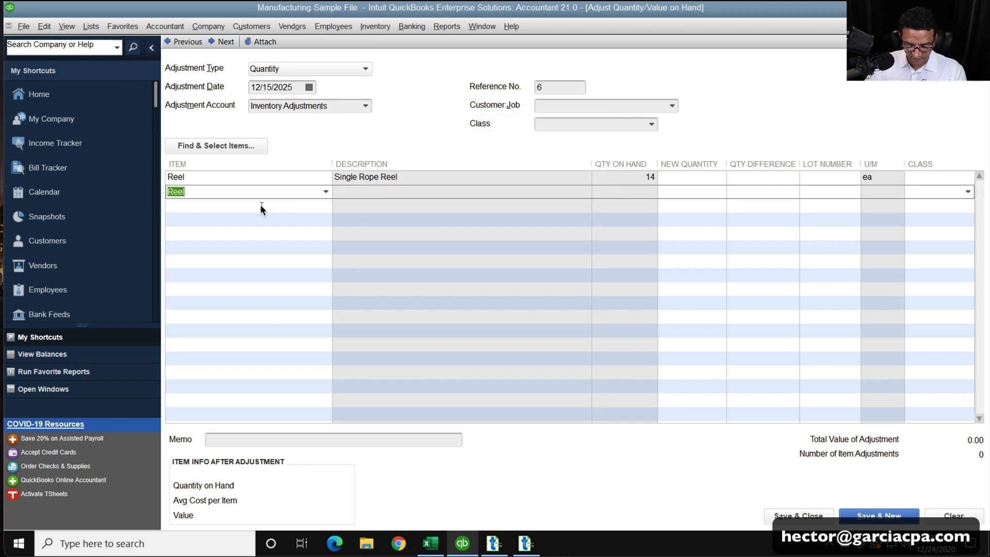
key("Delete")
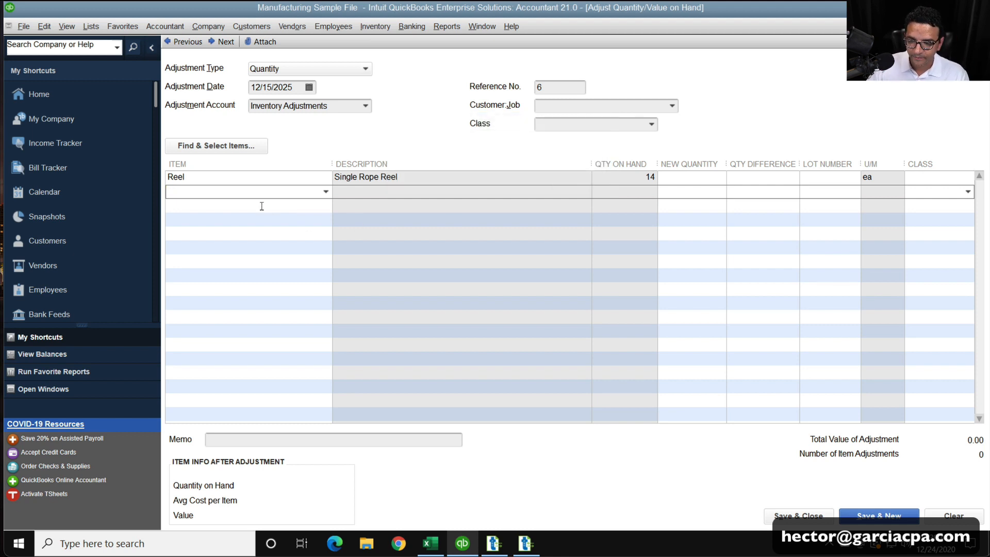
Step: Set Reel's new quantity to 0 with the lot number left blank, and save the adjustment with its future date
left_click(698, 176)
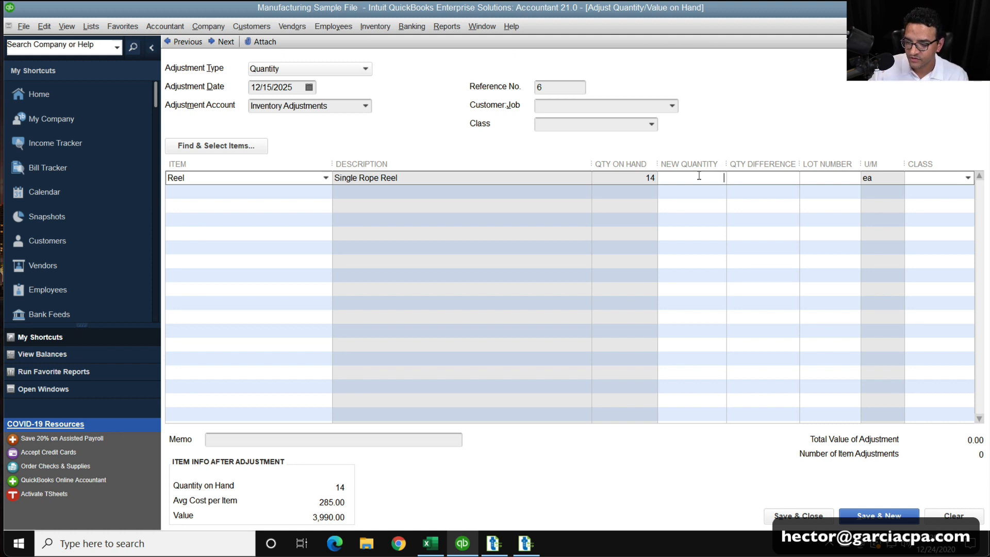
type("0")
key("Tab")
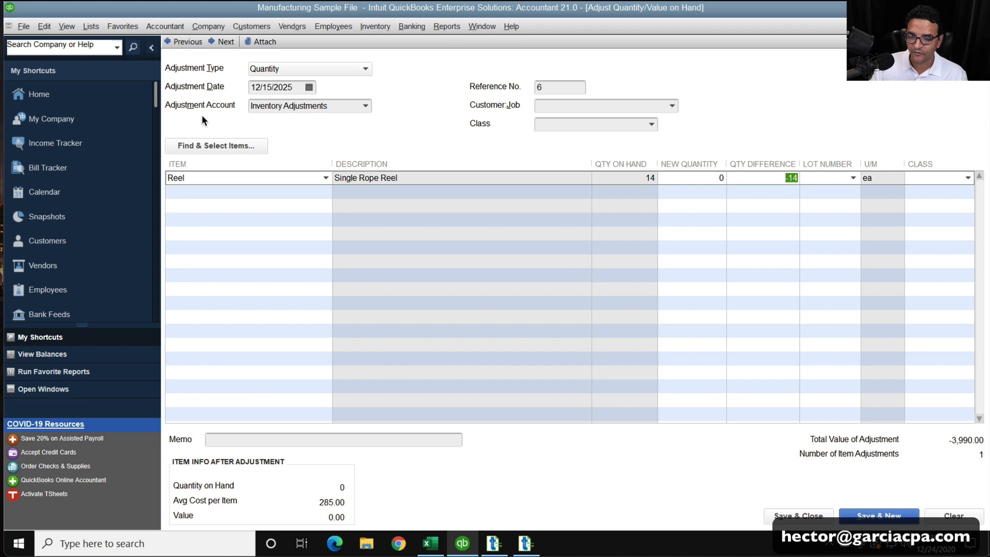
left_click(329, 108)
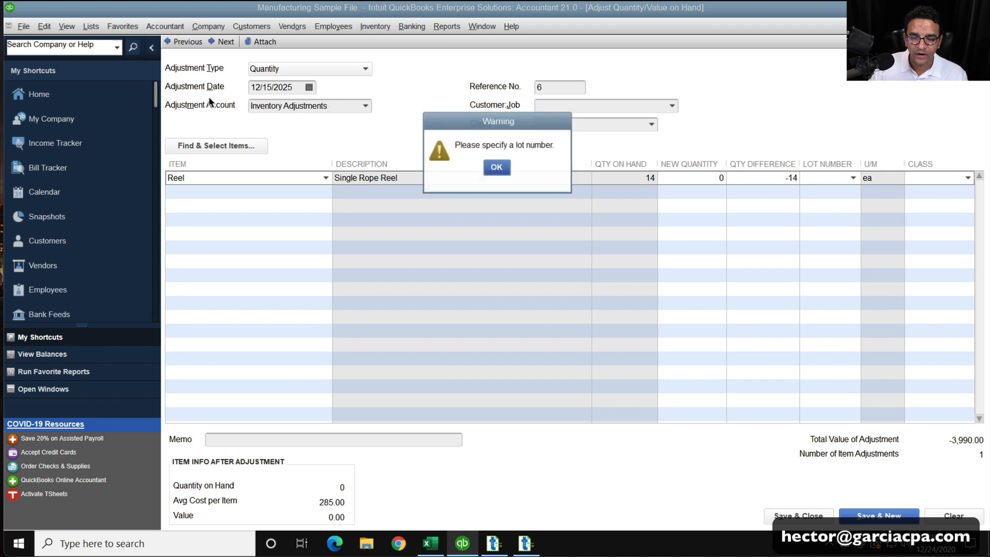
left_click(496, 167)
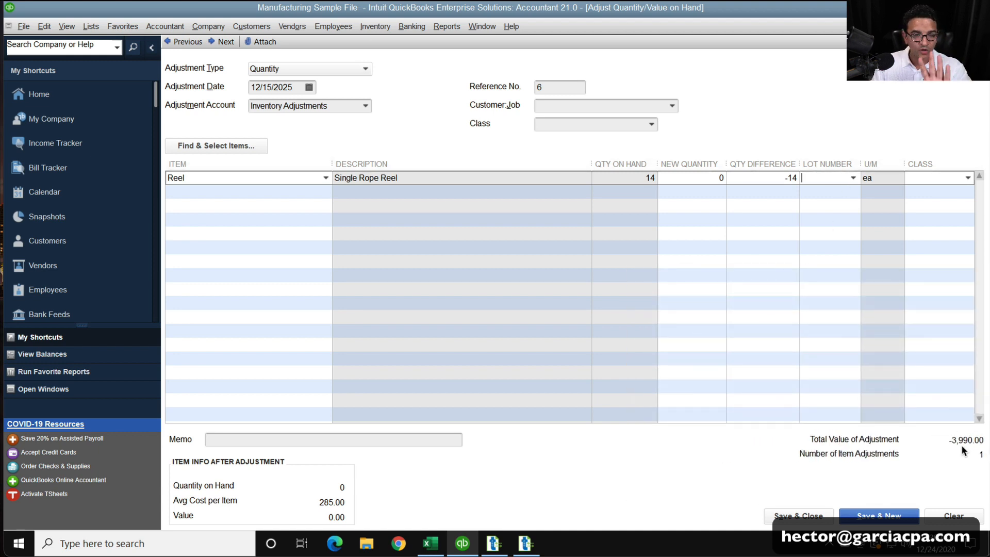
left_click(894, 517)
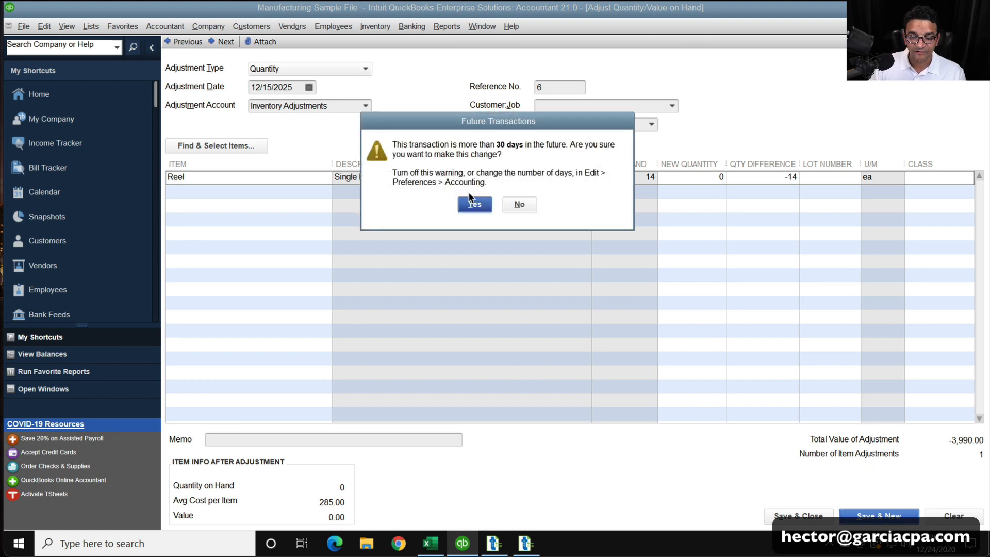
left_click(476, 207)
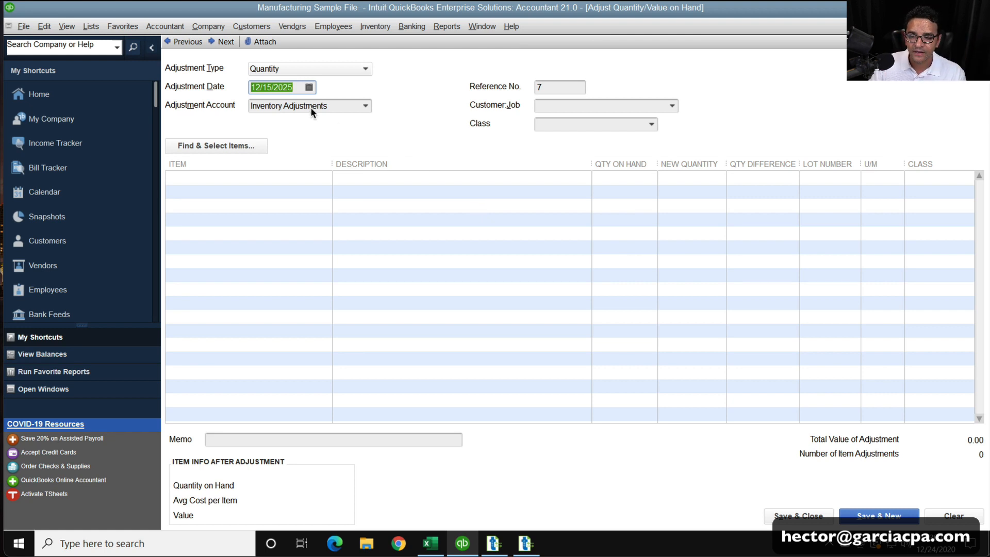
Step: Add the Reel item to the first line of the new inventory adjustment with a new quantity of 8
left_click(328, 107)
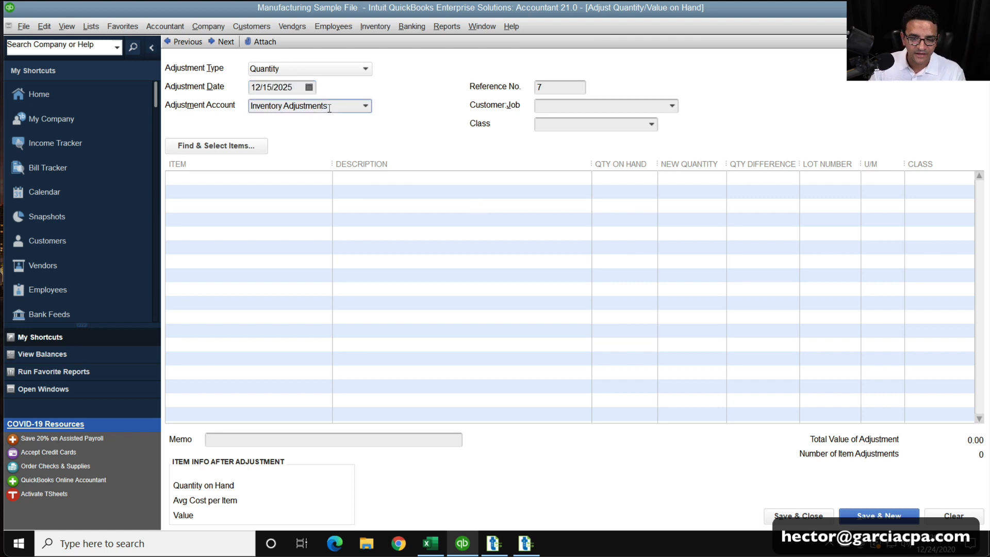
left_click(283, 182)
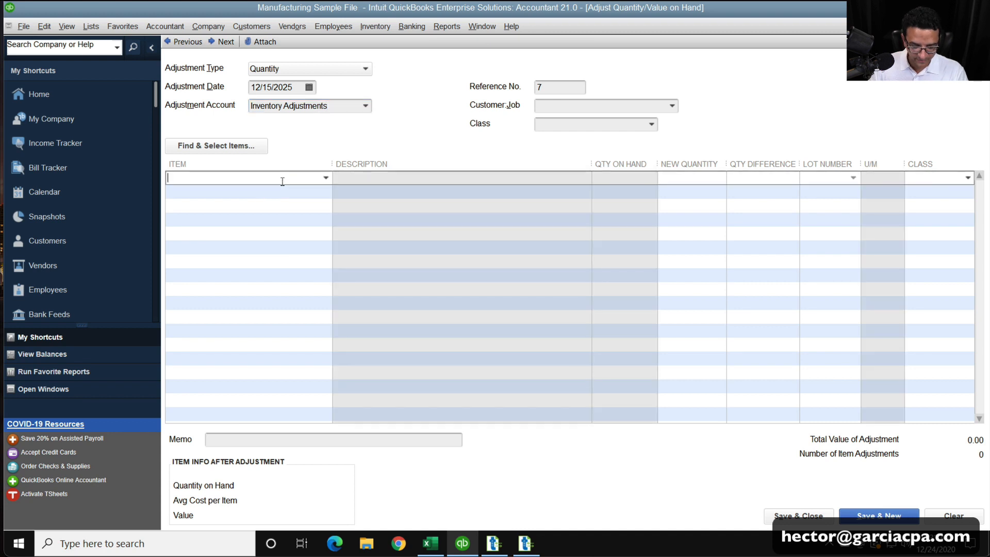
type("Reel")
key("Tab")
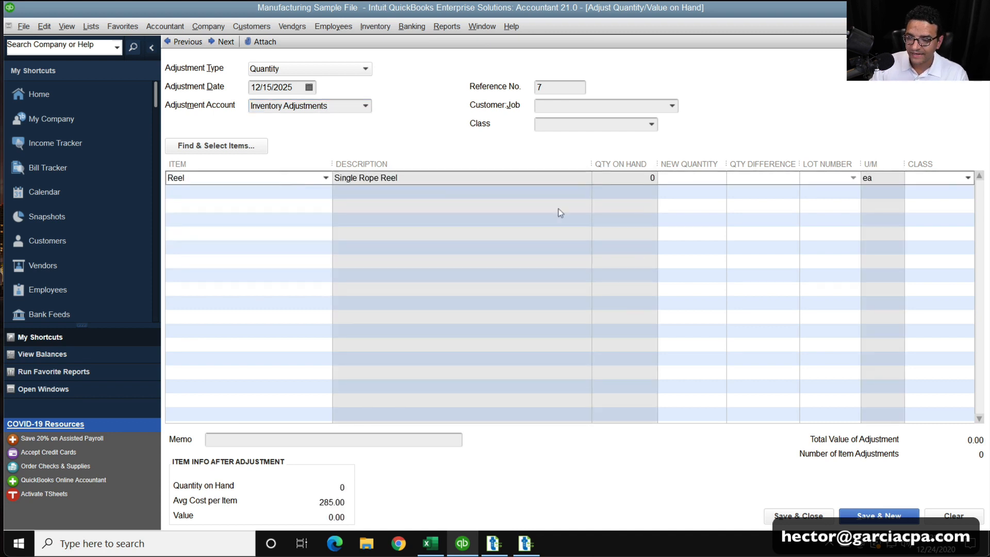
type("8")
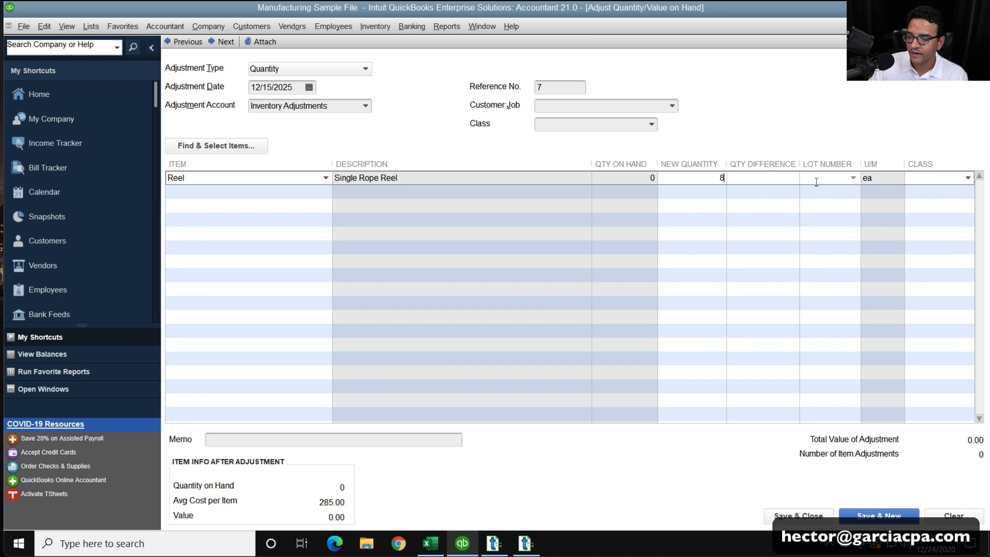
key("Tab")
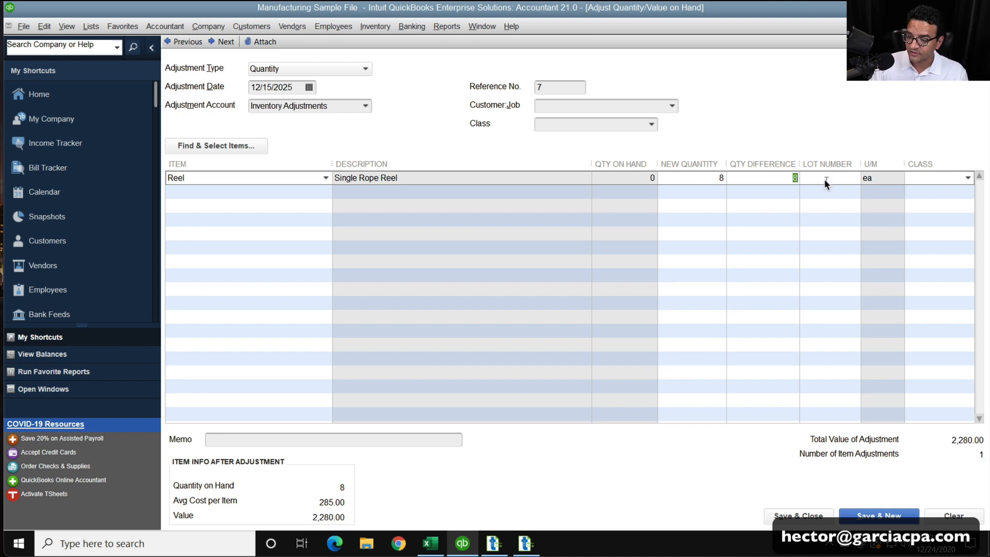
Step: Try to save the Reel line with the lot number LOT A, and clear that lot number
type("LOT A")
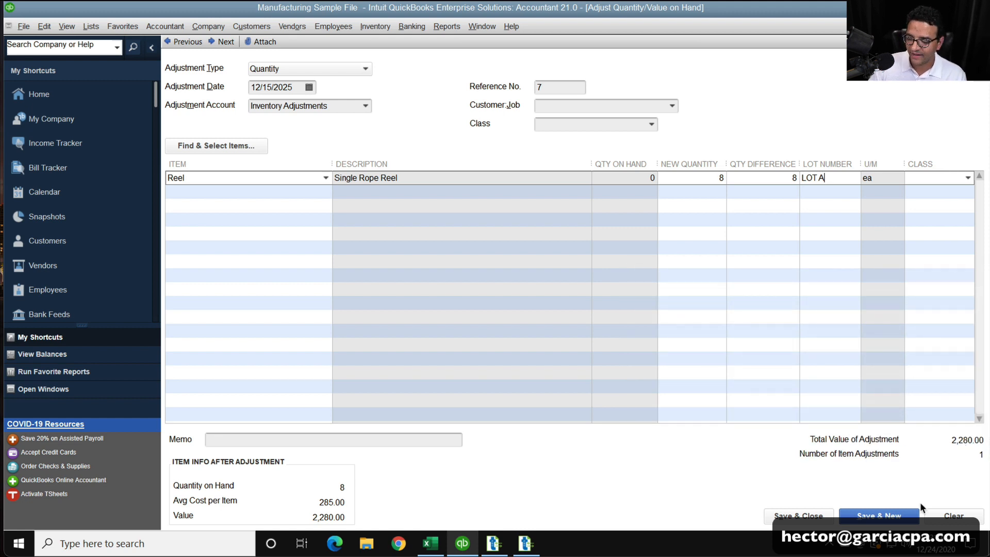
left_click(876, 521)
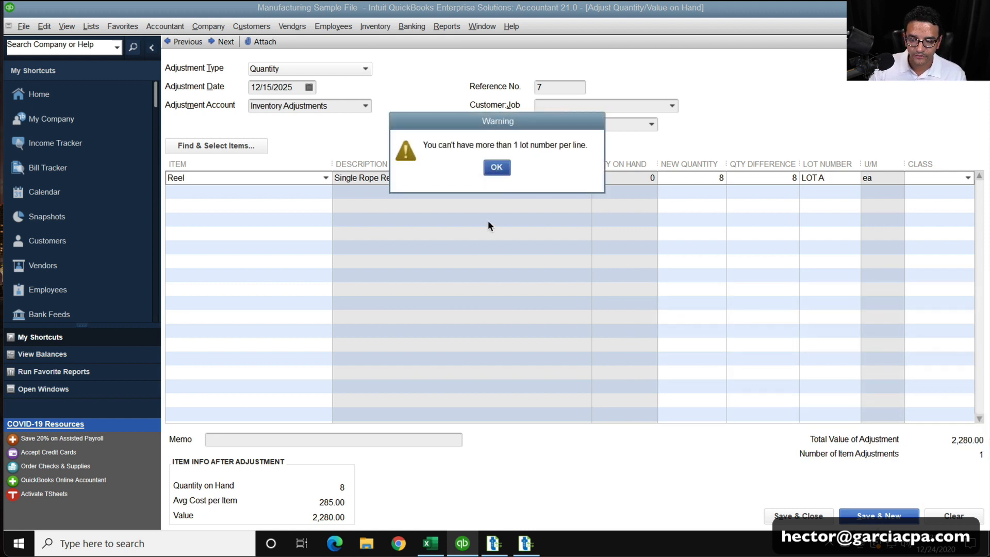
left_click(497, 167)
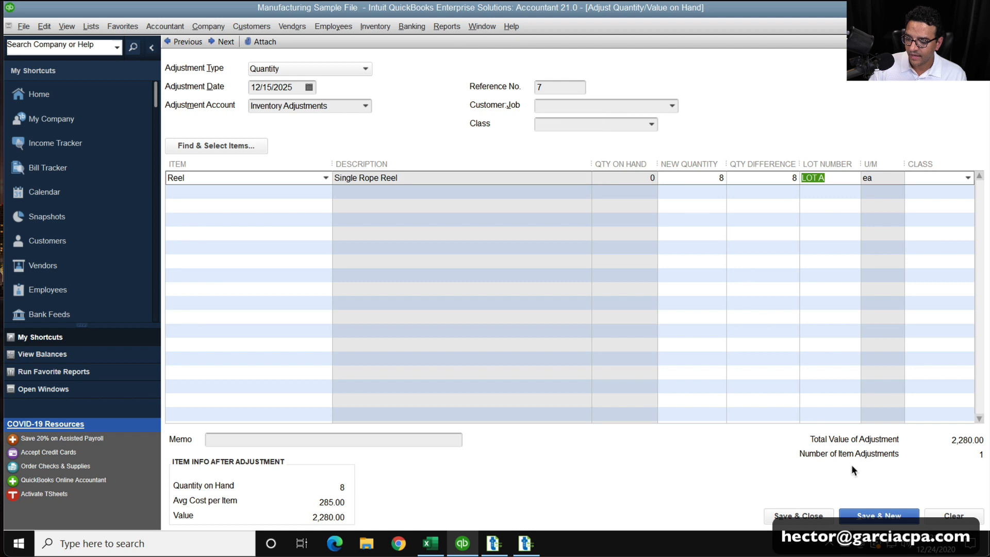
left_click(803, 200)
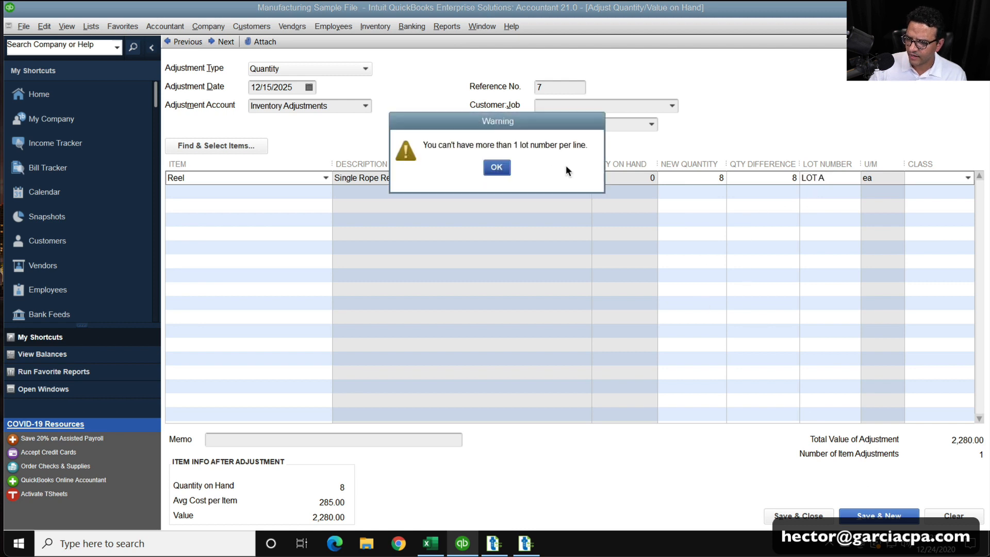
left_click(497, 168)
key("BackSpace")
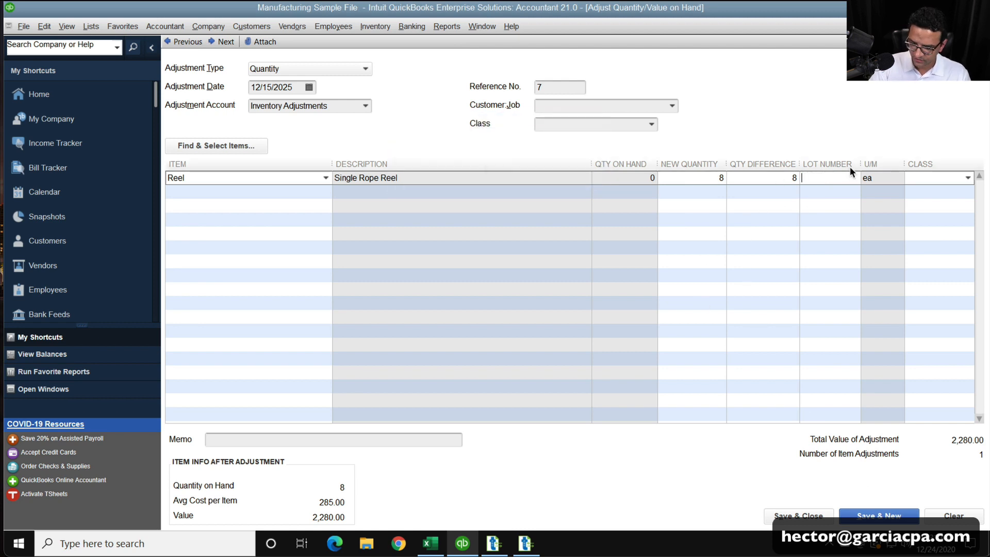
Step: Set the Reel line's lot number to LOTA and save the adjustment, continuing to a new one
type("LOTA")
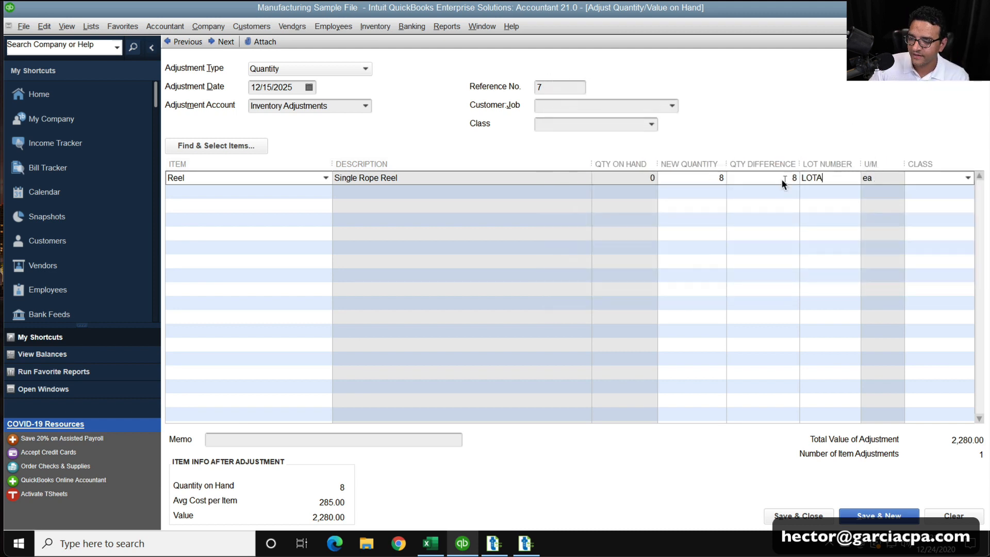
left_click(866, 517)
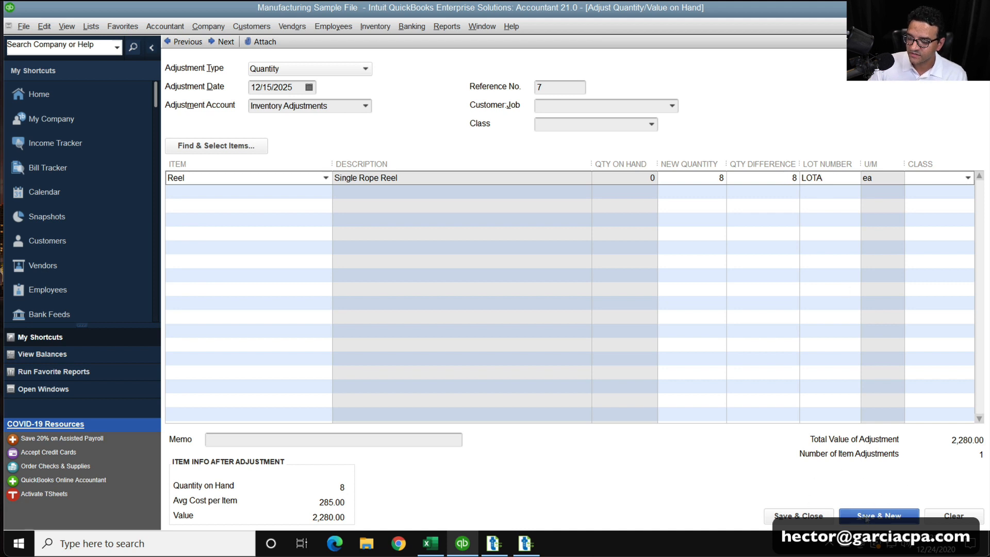
left_click(480, 201)
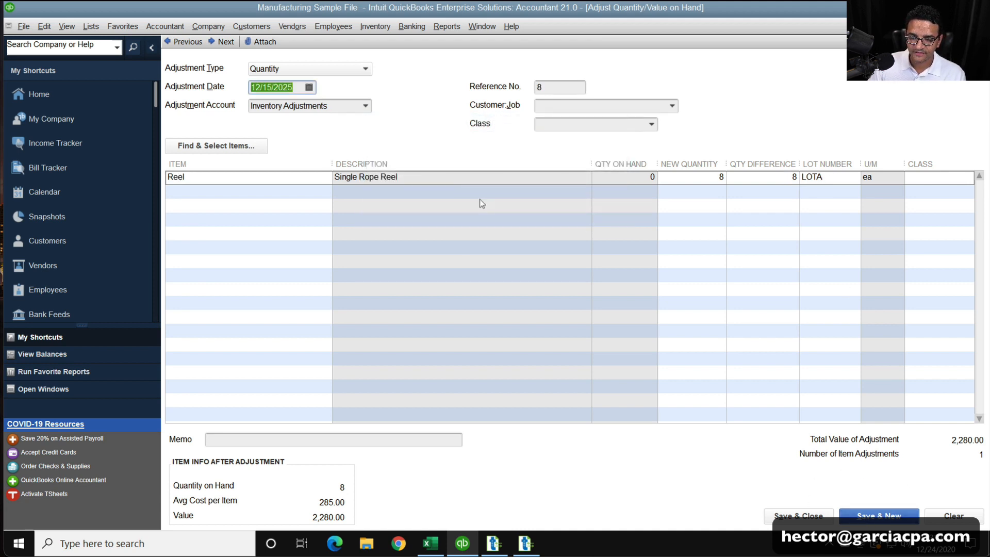
Step: Enter Reel in the new adjustment with new quantity 14 and lot number LOT-B, and save and close it with its future date
left_click(214, 178)
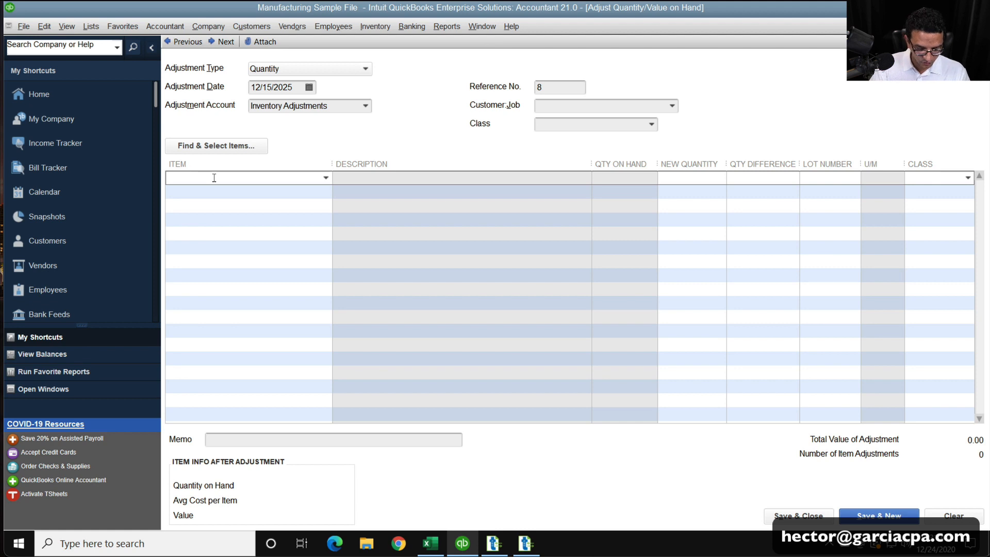
type("Reel")
left_click(660, 177)
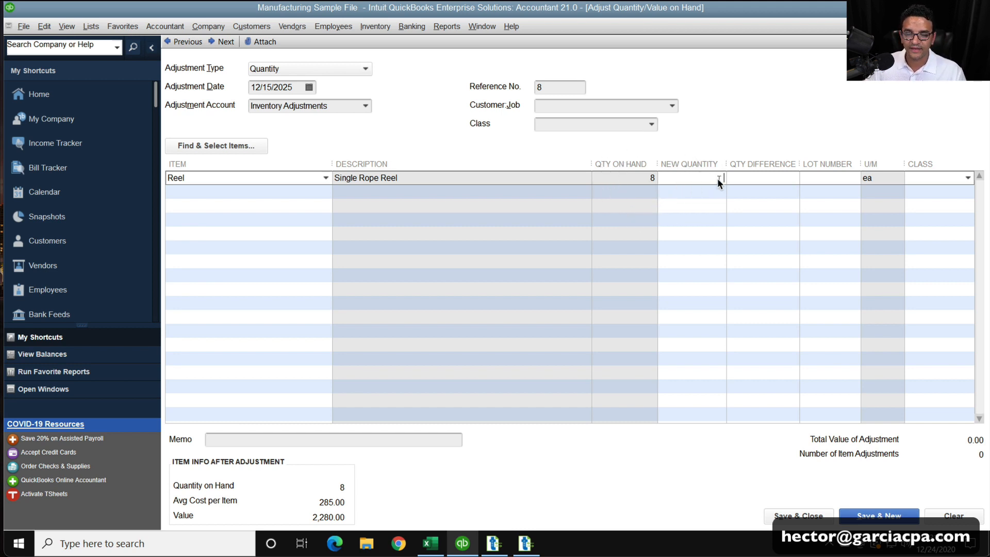
type("14")
key("Tab")
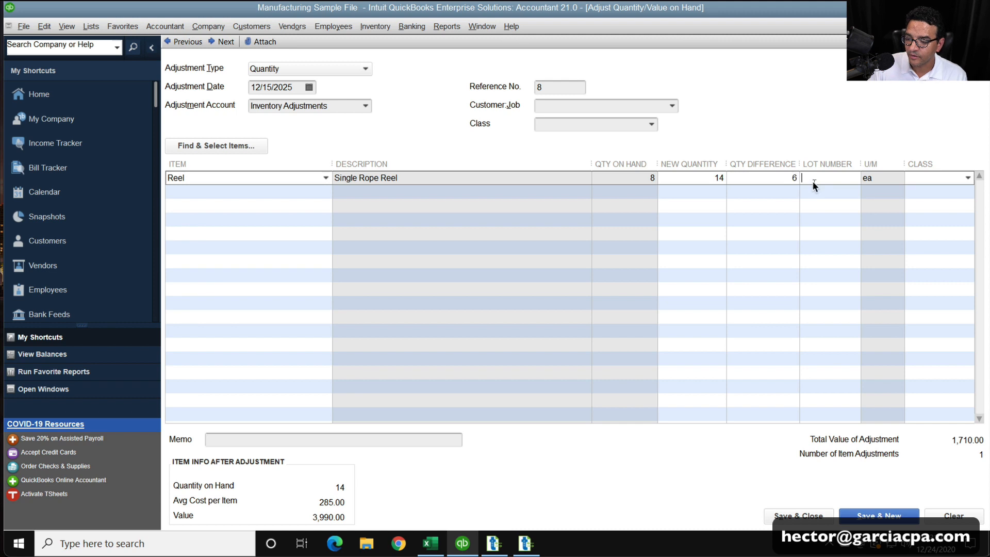
type("LOT-B")
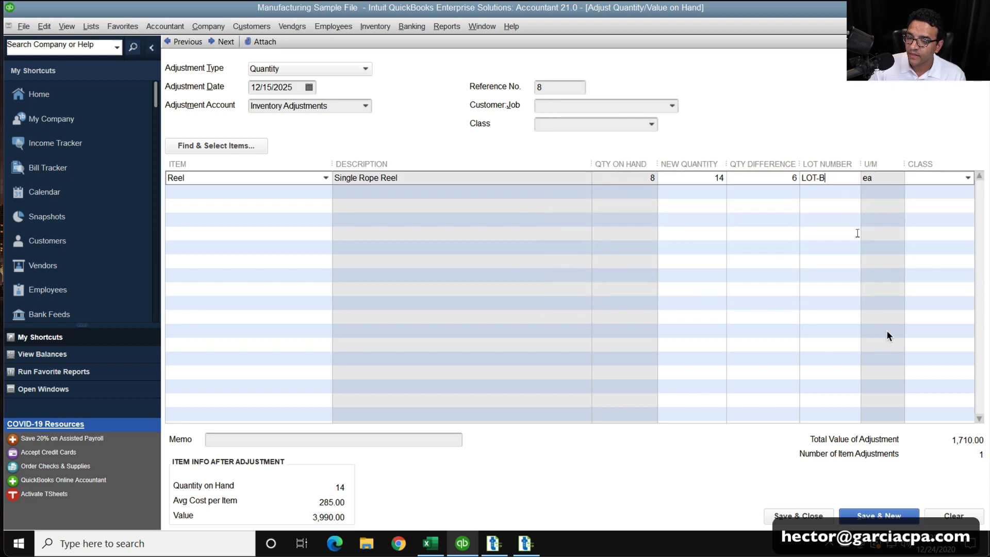
left_click(798, 516)
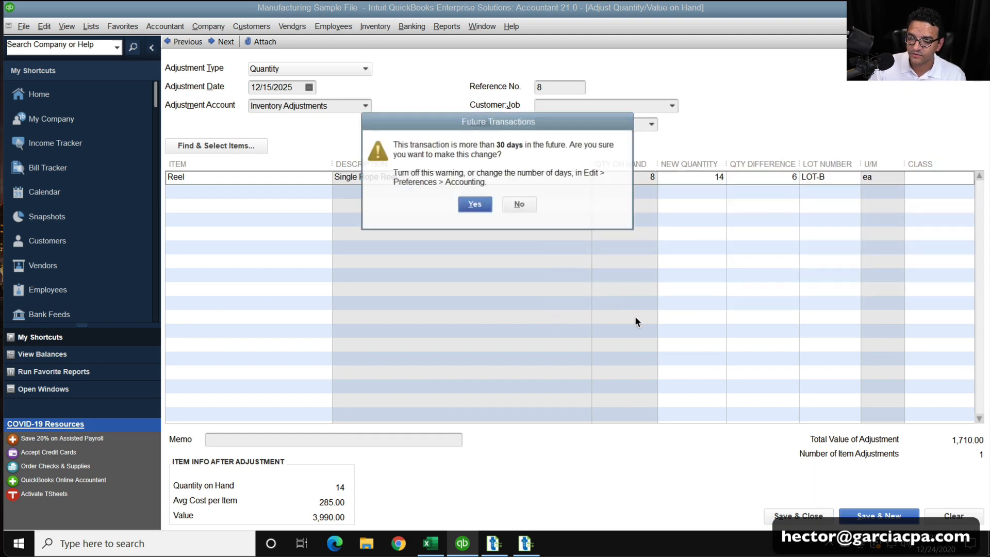
left_click(475, 204)
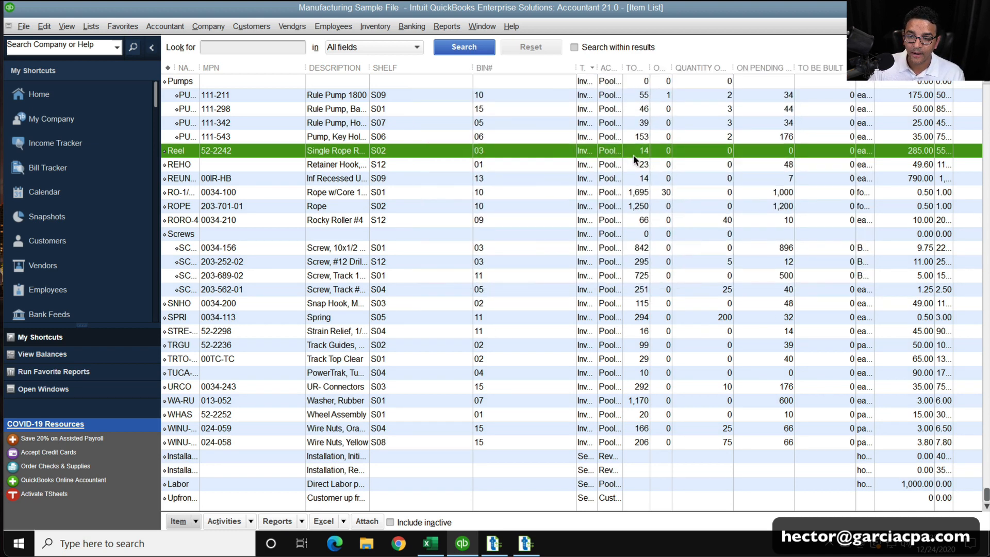
Step: Open the Lot Numbers in Stock report in a maximized window and examine the lot numbers listed for Reel
left_click(482, 27)
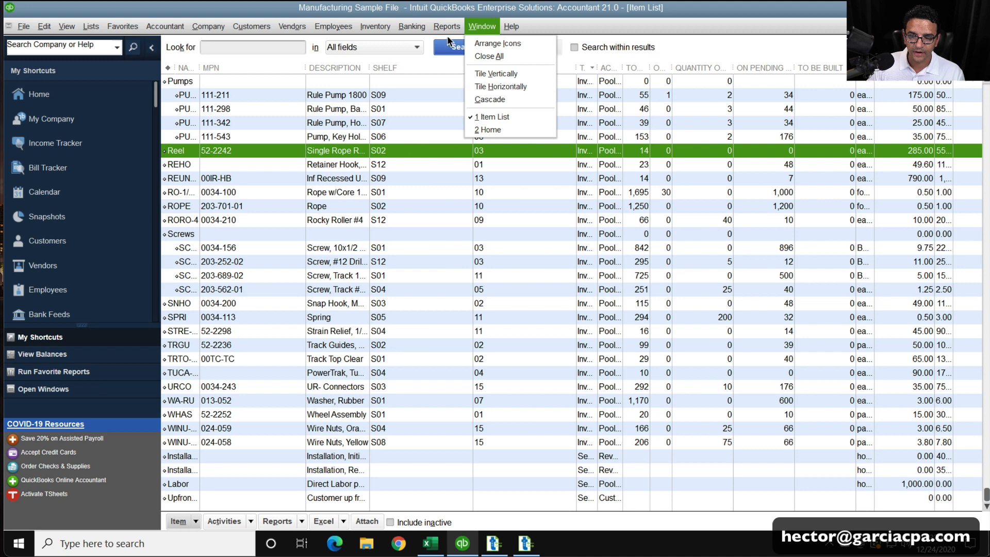
mouse_move(447, 26)
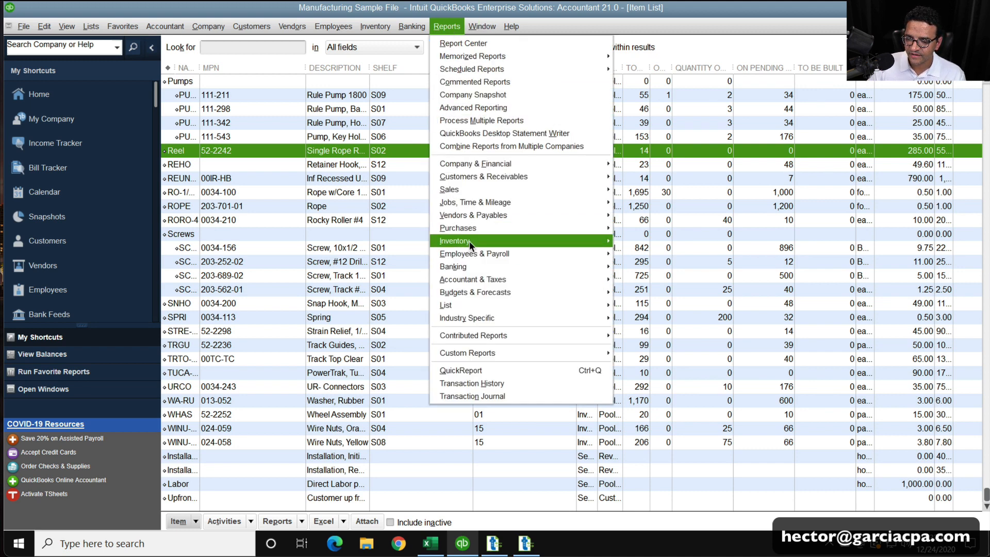
mouse_move(469, 241)
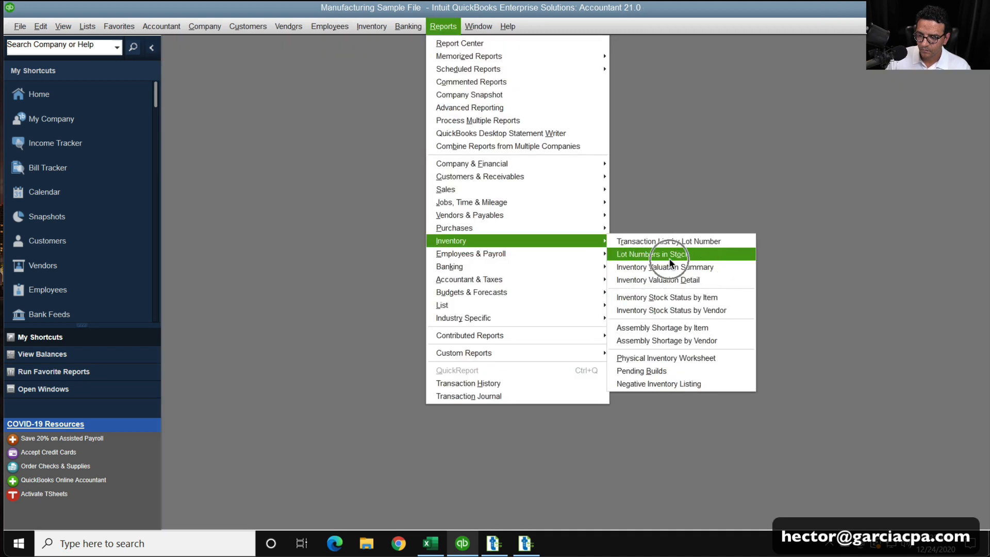
left_click(668, 254)
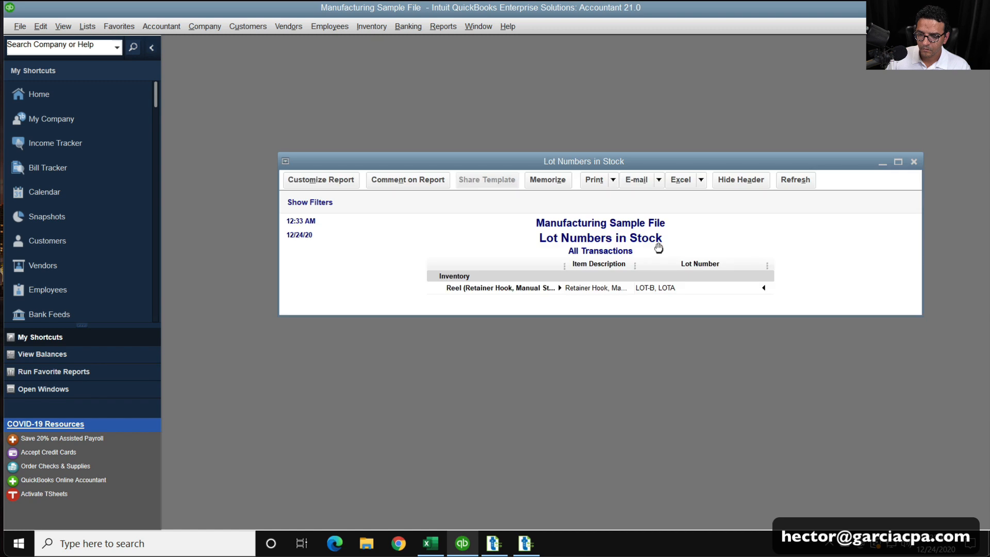
double_click(566, 161)
key("super+plus")
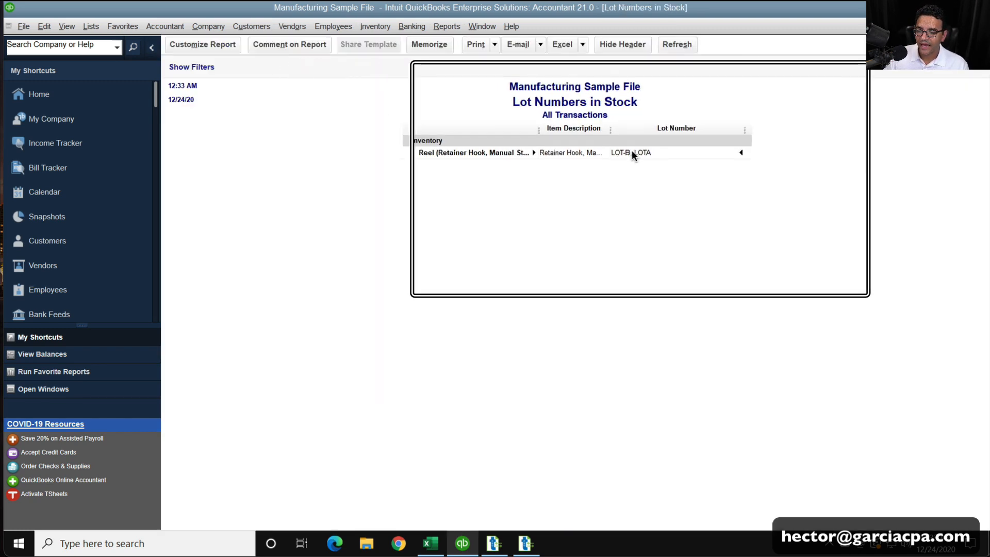
key("super+Escape")
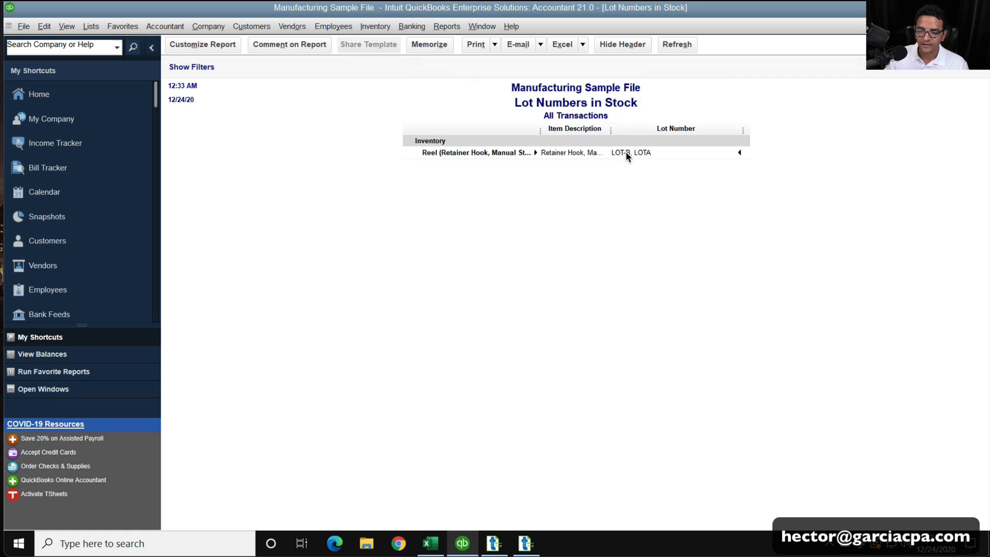
Step: Examine the on-hand quantity of each Reel lot in the report's Quick View, and close the view and the report
double_click(639, 152)
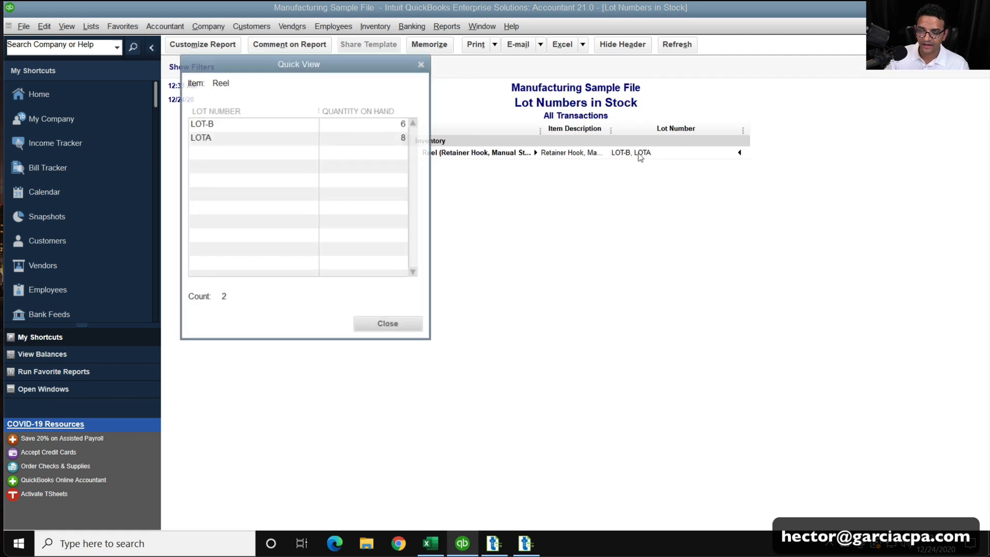
key("super+plus")
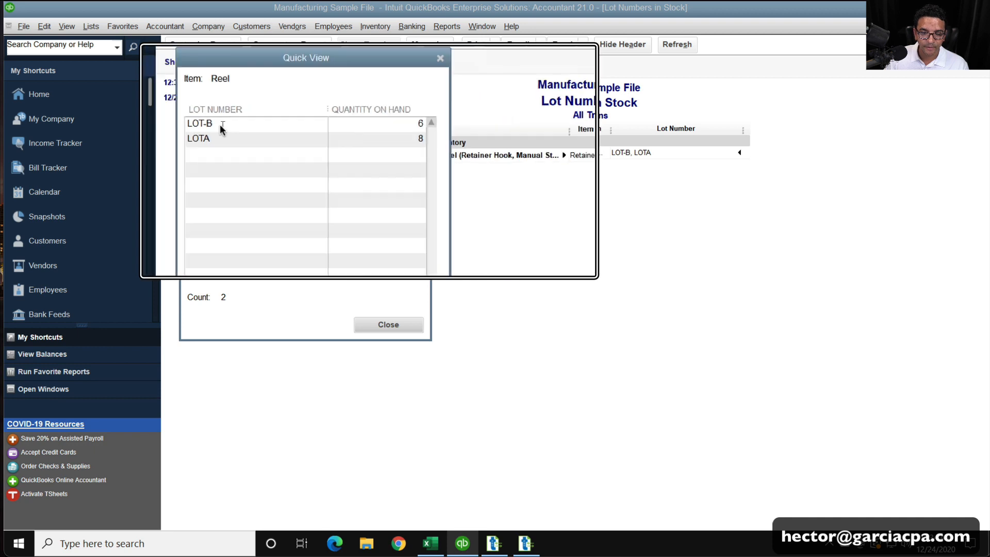
left_click(222, 128)
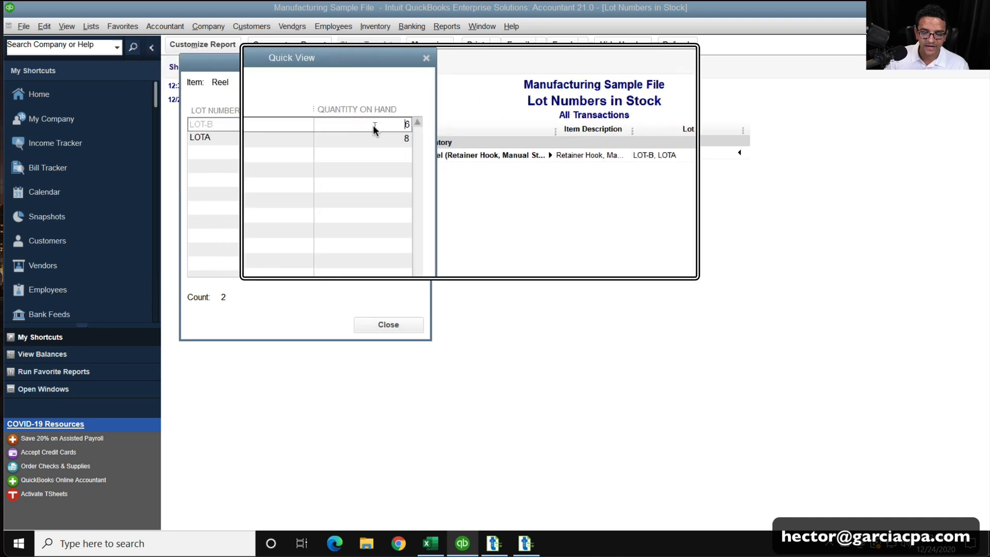
key("super+Escape")
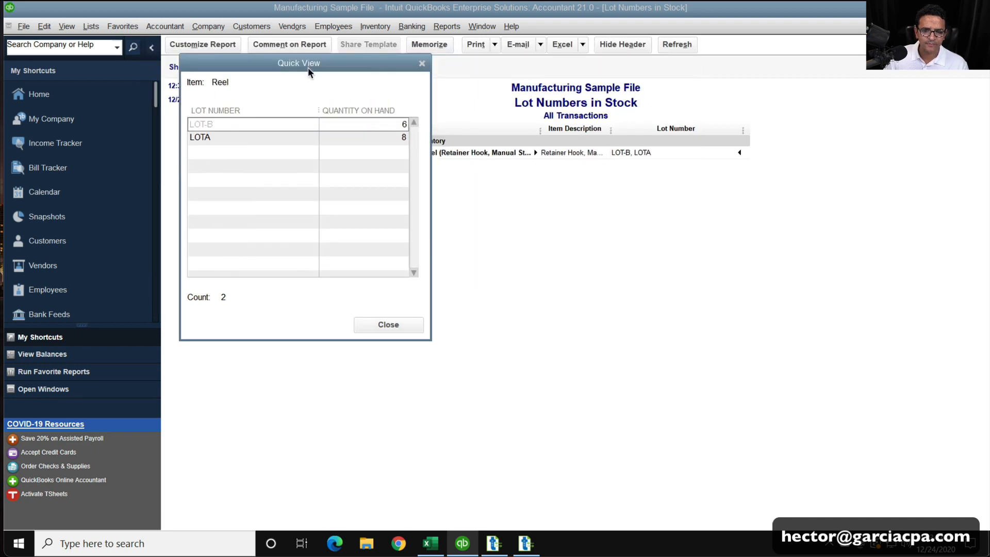
left_click_drag(310, 66, 686, 82)
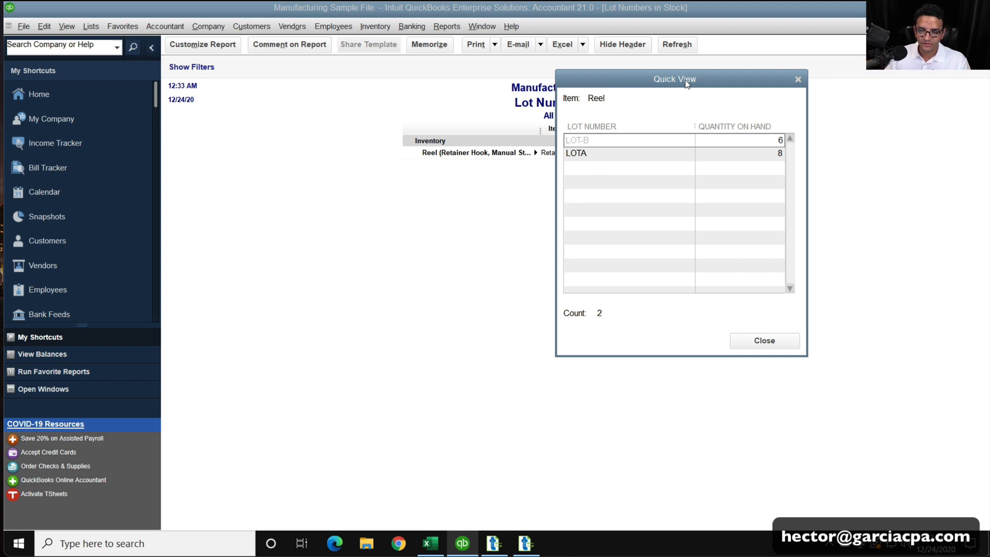
key("Escape")
key("Escape")
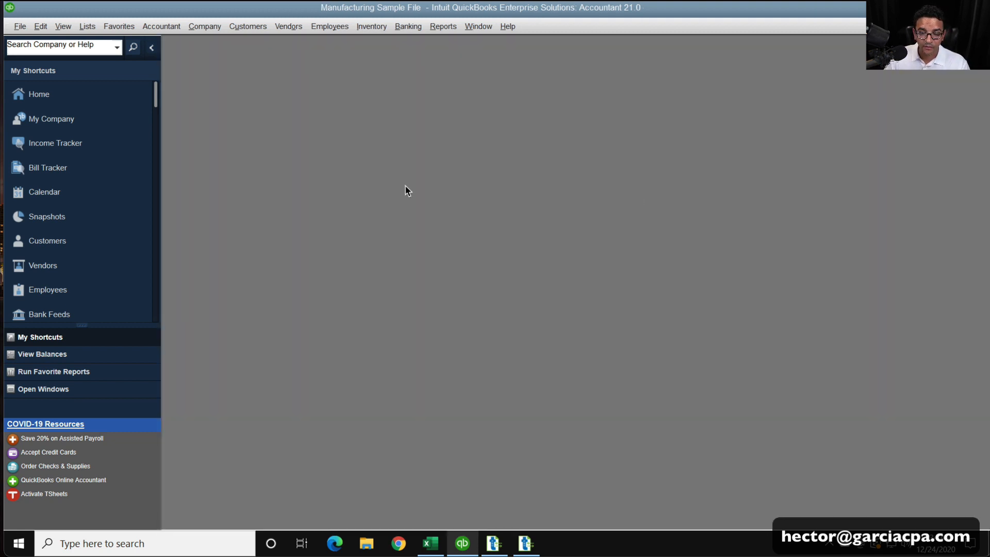
Step: Create a maximized invoice for the Dunning's Pool Depot, Inc. Big City Store #002 job without using its available sales order
key("ctrl+i")
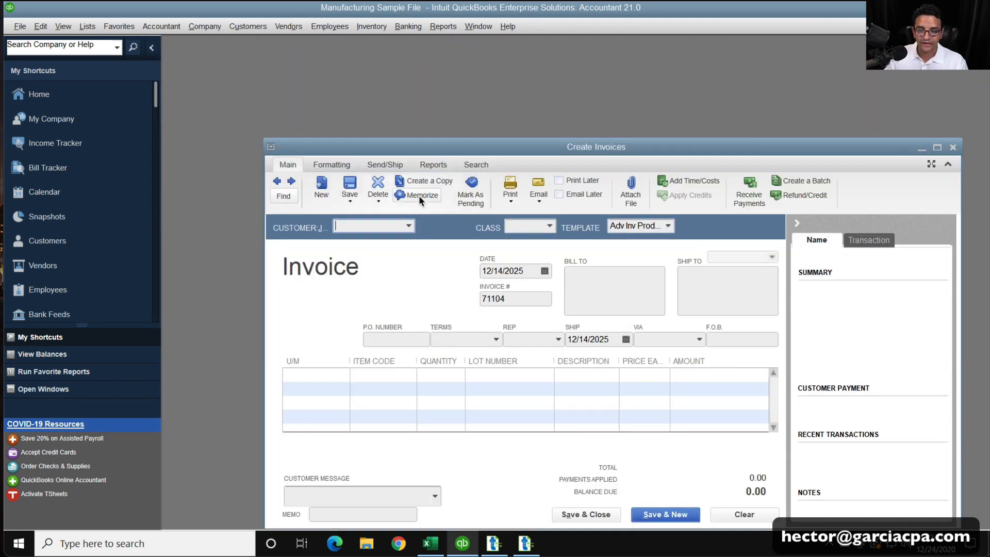
double_click(442, 147)
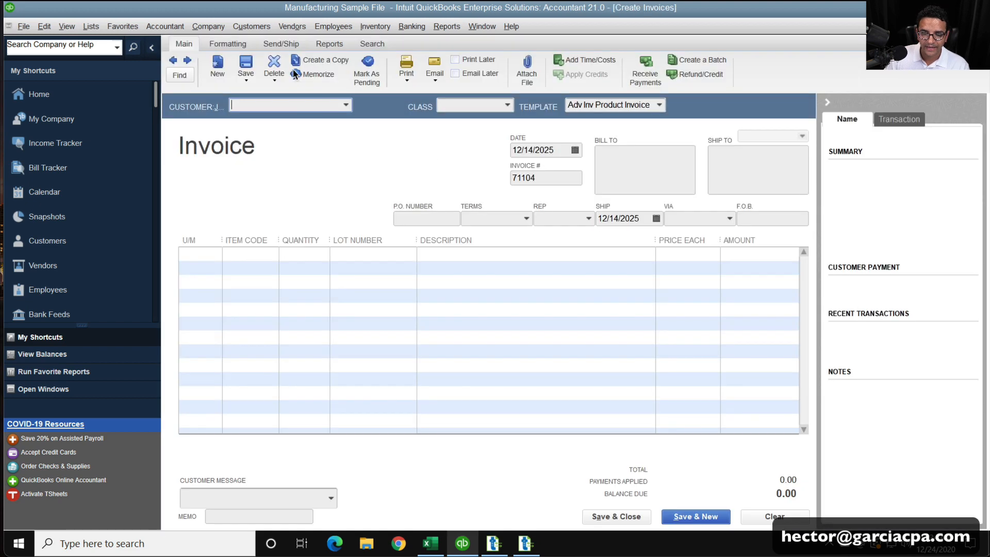
left_click(347, 105)
left_click(263, 164)
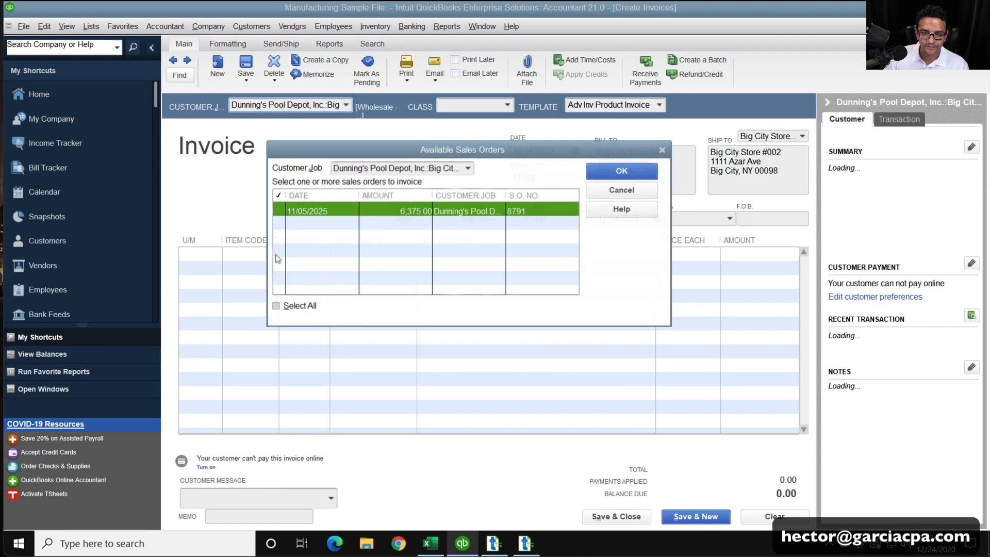
key("Escape")
Step: Enter Reel as the item on the first line of the invoice
left_click(277, 249)
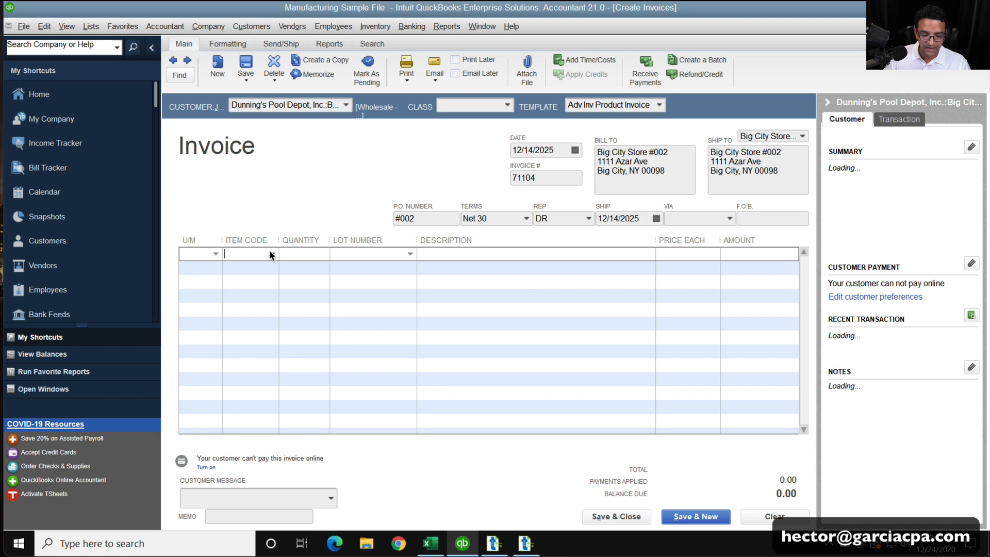
type("Reel")
key("Tab")
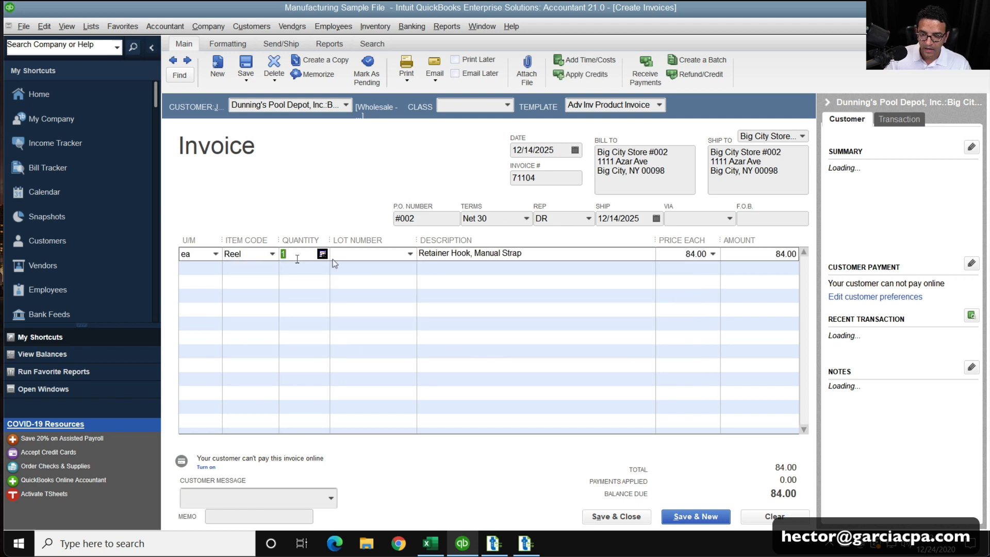
Step: Examine the quantity available in each Reel lot in a widened lot number list, and close the invoice without recording it
left_click(372, 254)
left_click(410, 253)
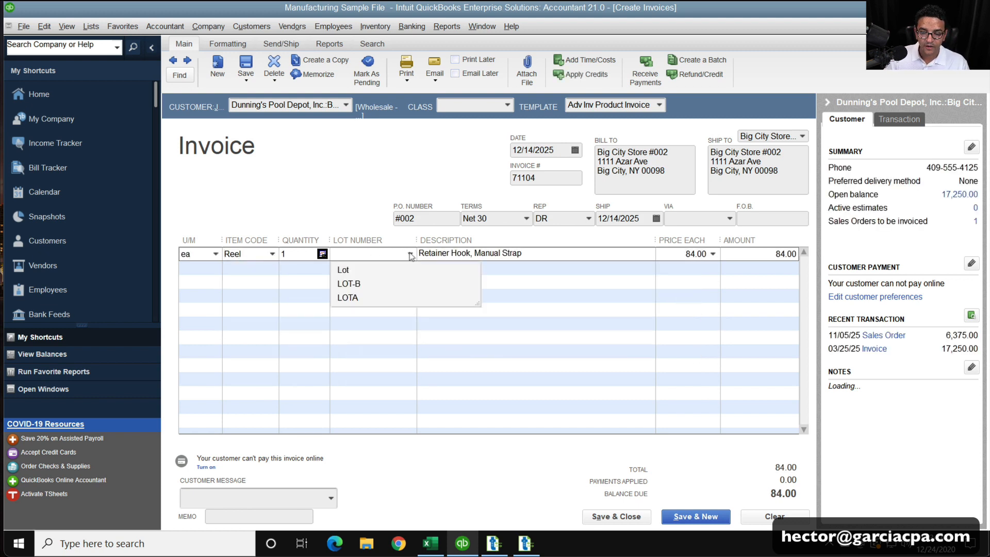
left_click_drag(471, 299, 570, 324)
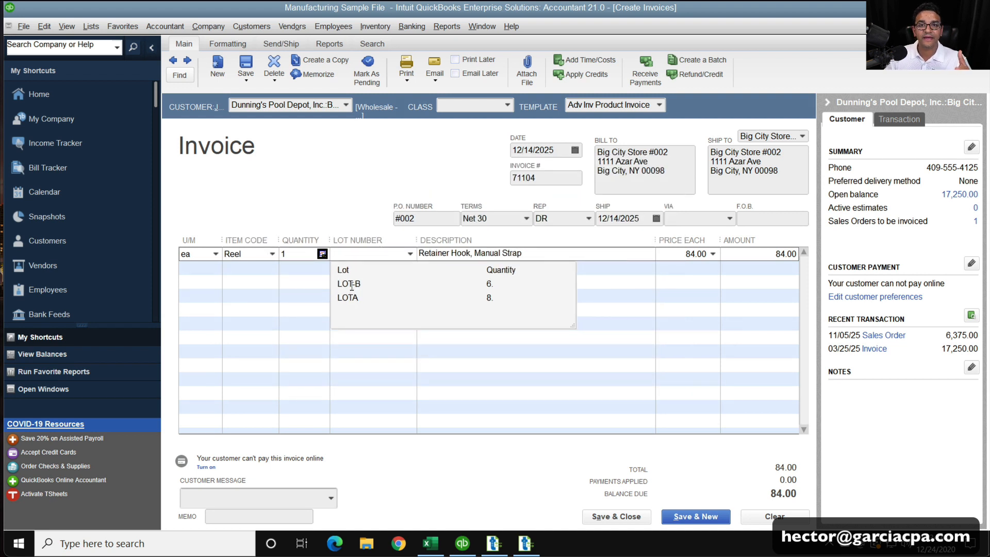
left_click(351, 286)
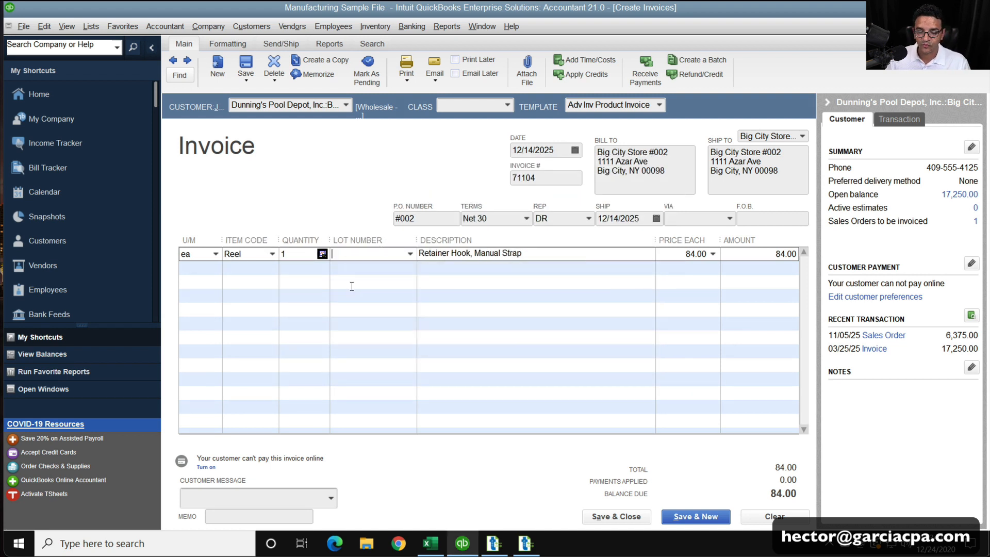
key("Escape")
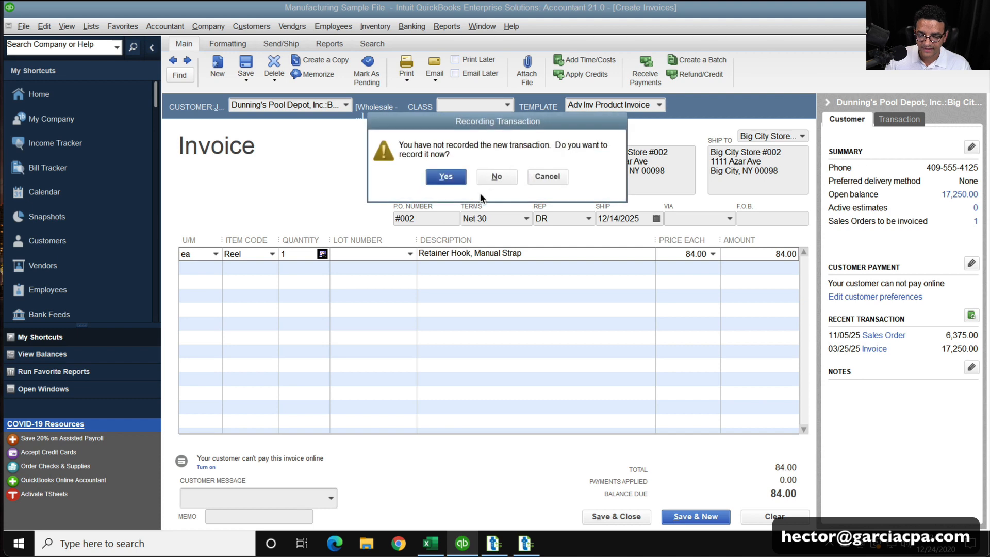
key("Return")
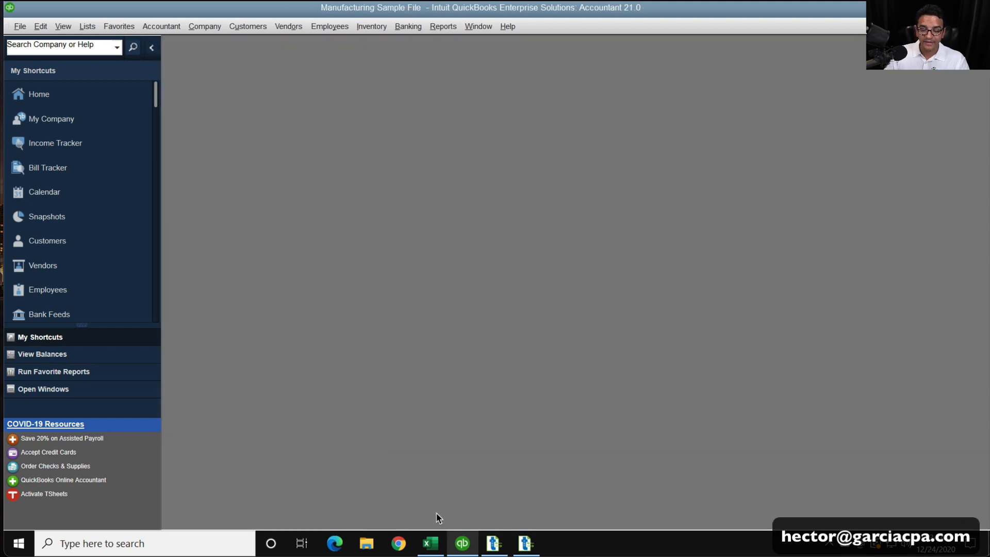
Step: Switch to the Book1 workbook in Excel and examine the Item, Lot and QTY ADJ columns of the adjustment list
left_click(430, 543)
left_click(292, 373)
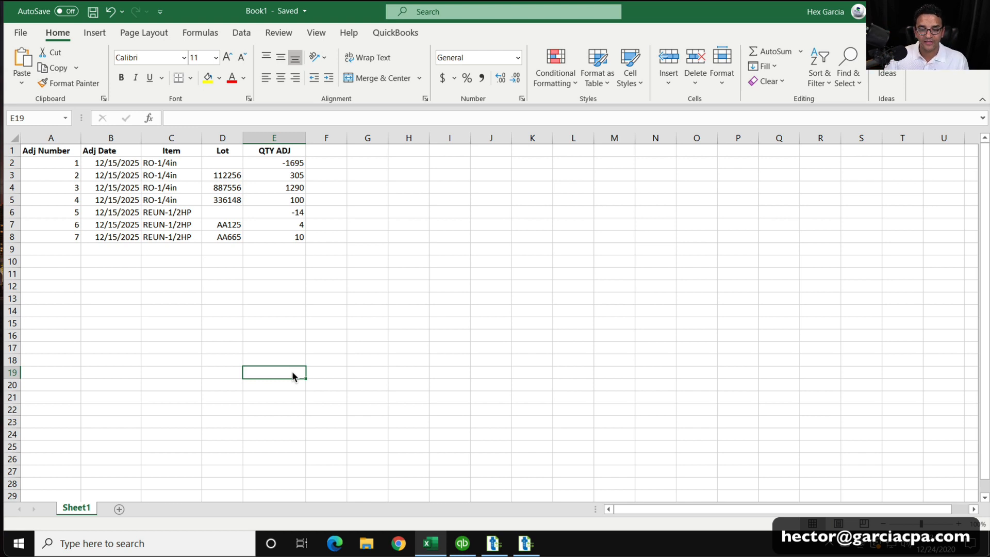
left_click_drag(178, 160, 182, 238)
left_click_drag(237, 175, 228, 238)
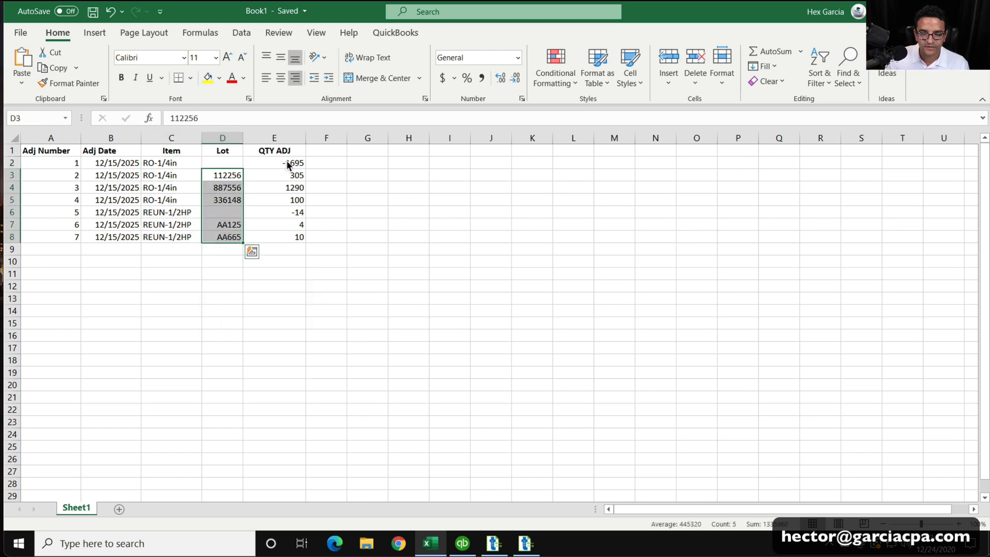
left_click_drag(290, 161, 294, 245)
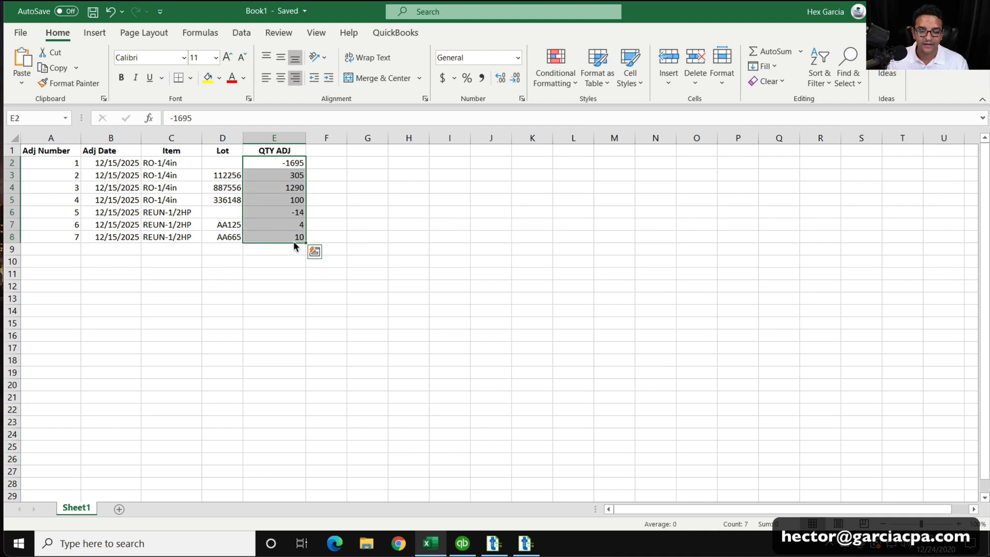
left_click(341, 238)
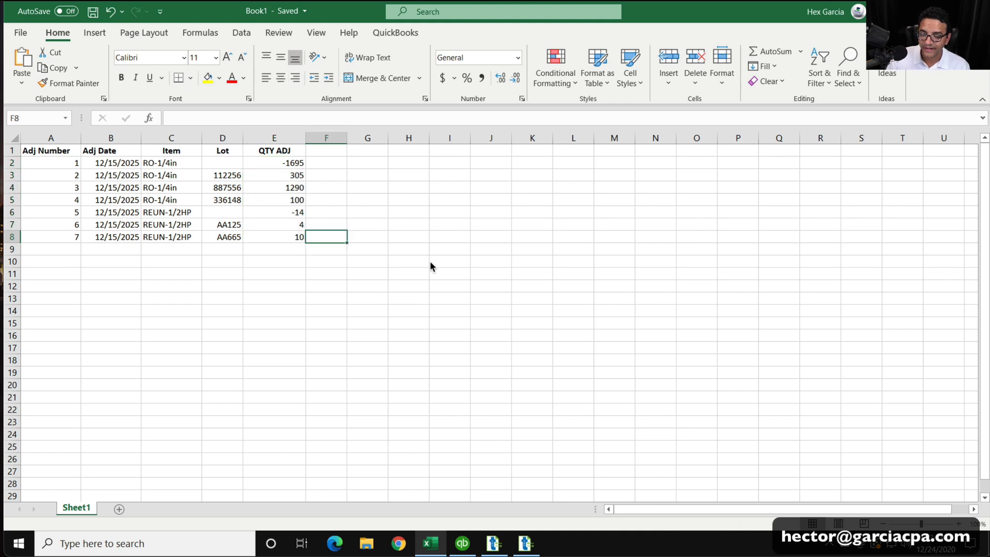
Step: Set the worksheet's zoom magnification to 200%
left_click(317, 33)
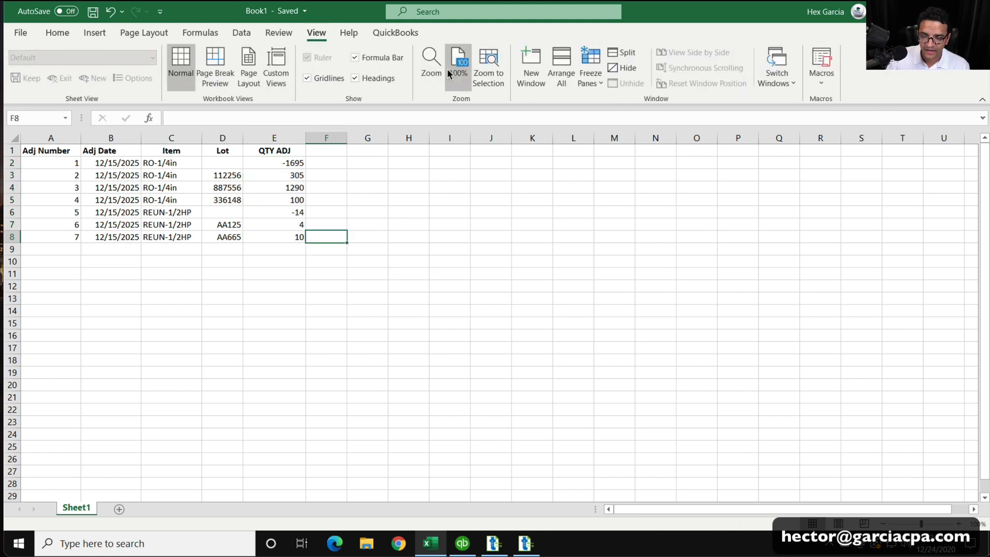
left_click(431, 64)
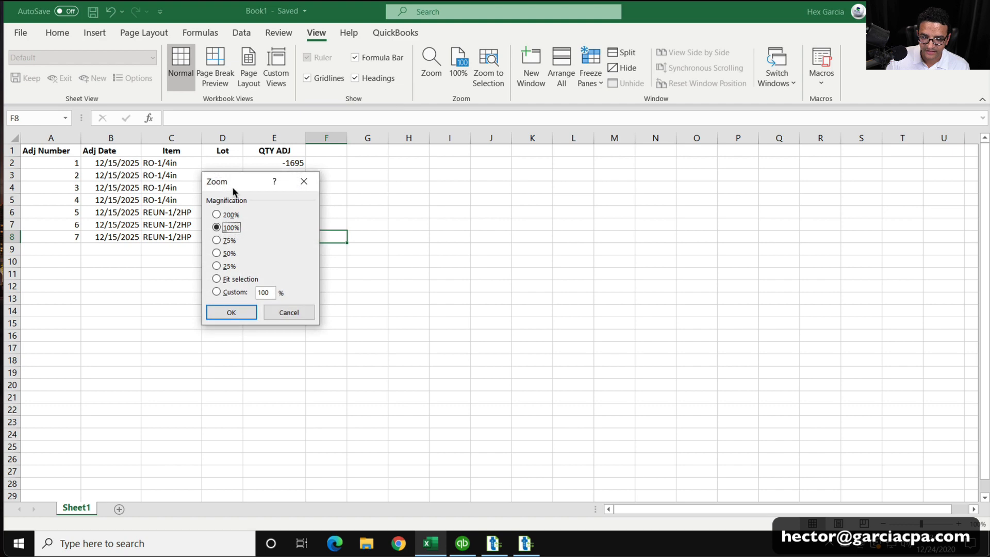
left_click(227, 215)
left_click(231, 312)
left_click(361, 415)
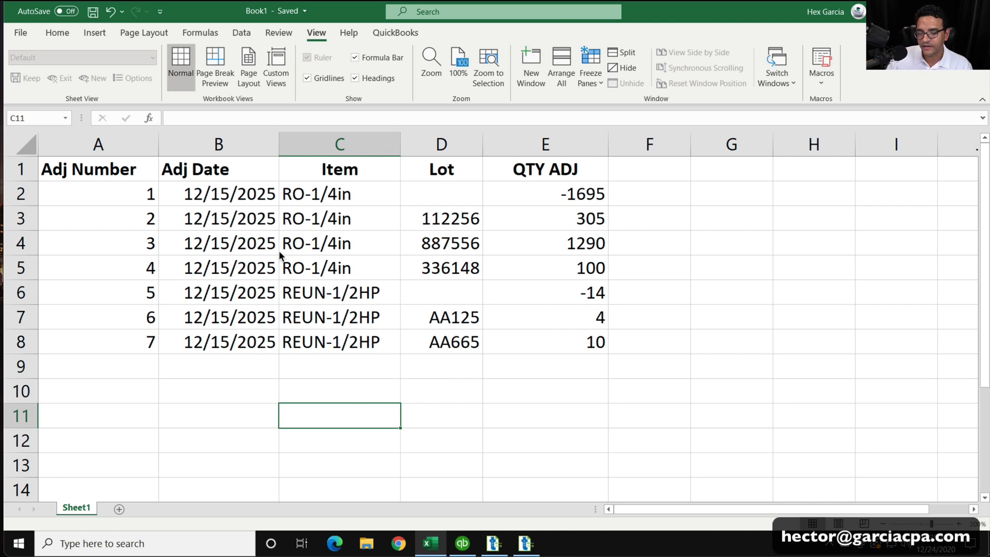
Step: Examine the item entries and compare the RO-1/4in adjustment without a lot against the quantities assigned to its three lots
left_click(336, 218)
left_click(340, 144)
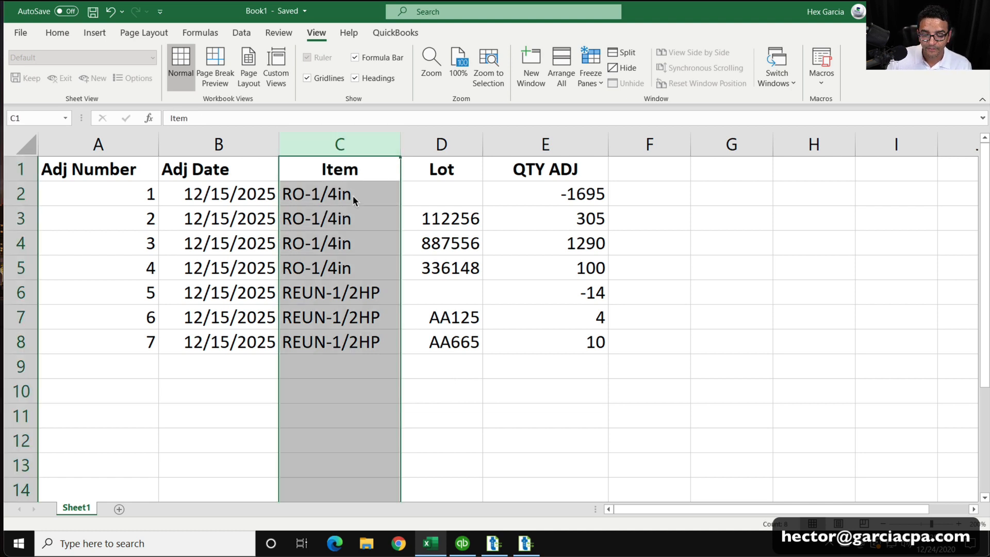
left_click_drag(354, 199, 365, 338)
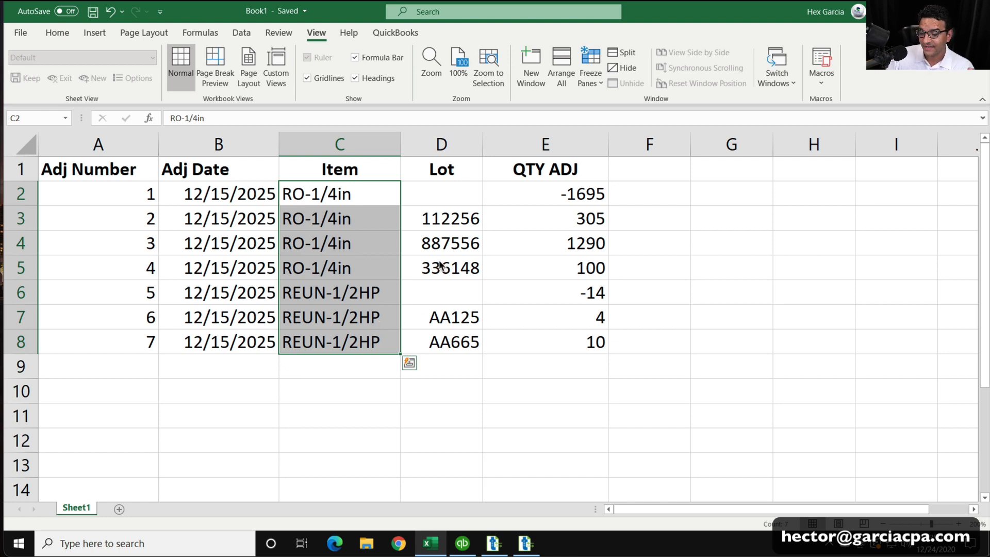
left_click(509, 200)
left_click_drag(340, 204, 545, 192)
left_click(442, 192)
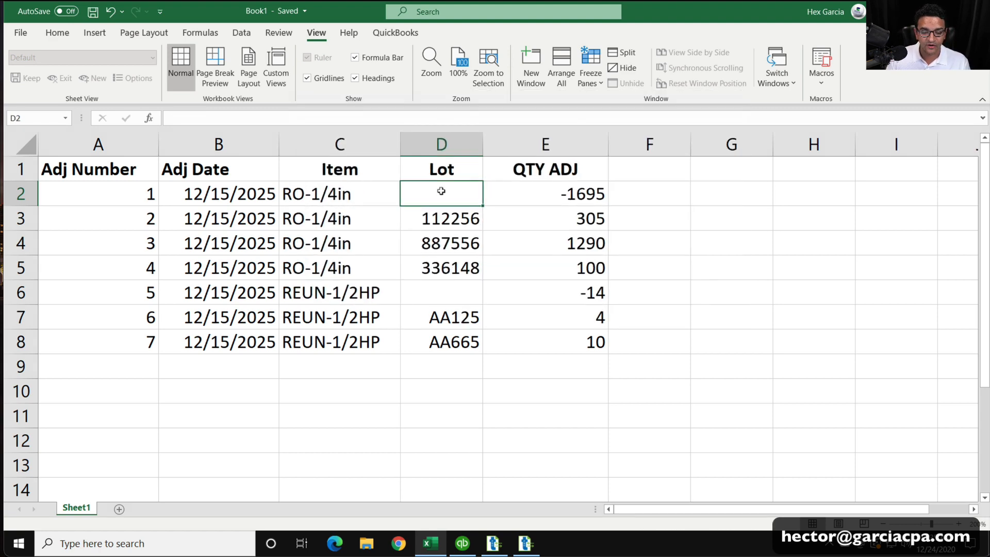
left_click(580, 175)
left_click(578, 182)
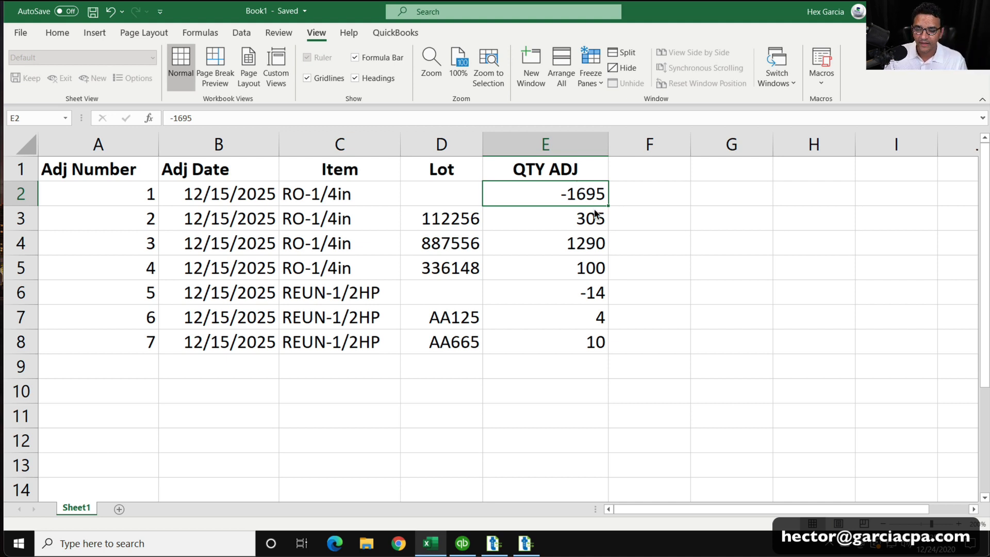
left_click_drag(592, 215, 595, 264)
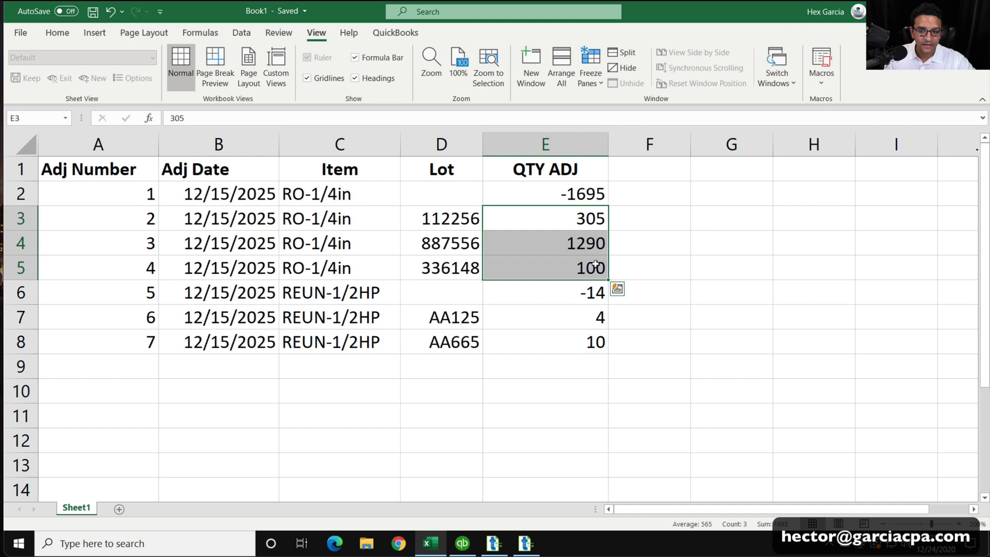
Step: Delete the rows of adjustments 1 and 5, which have negative quantities and no lot number
left_click(33, 192)
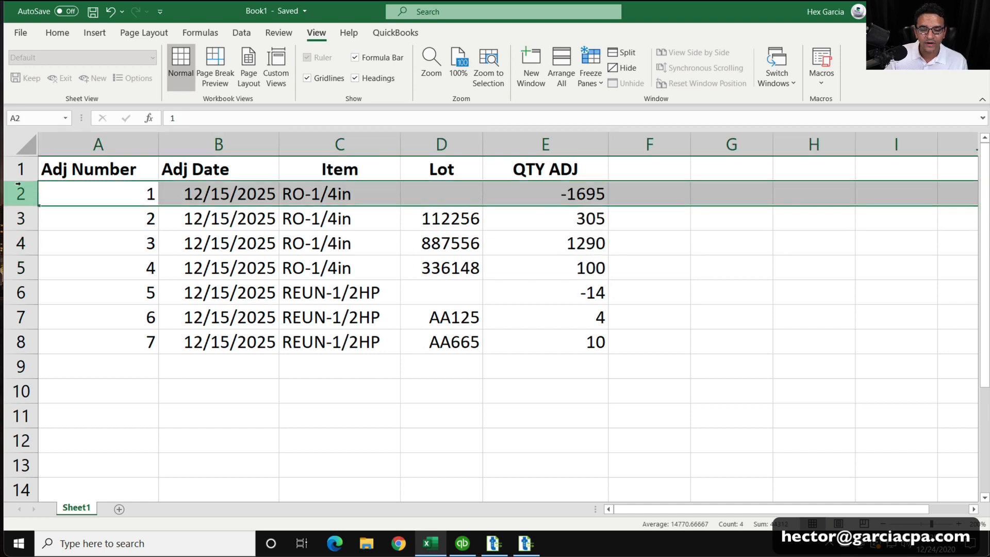
right_click(31, 294)
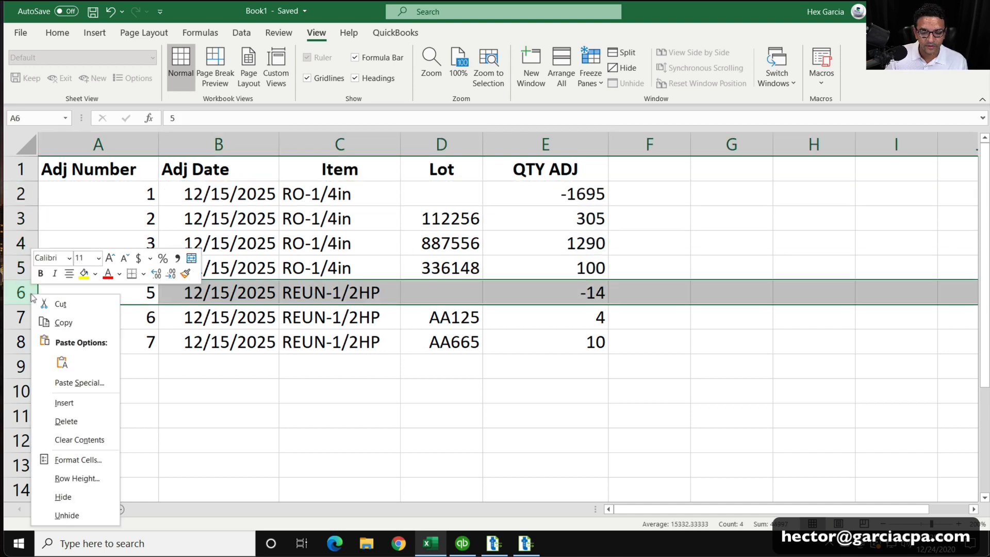
left_click(33, 186)
left_click(33, 186)
right_click(33, 189)
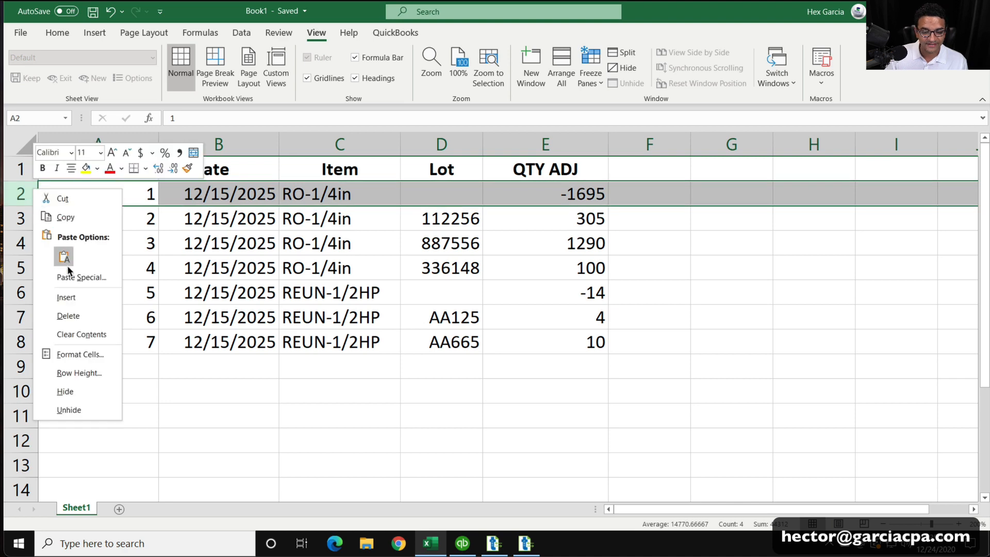
left_click(77, 316)
left_click(26, 265)
right_click(26, 265)
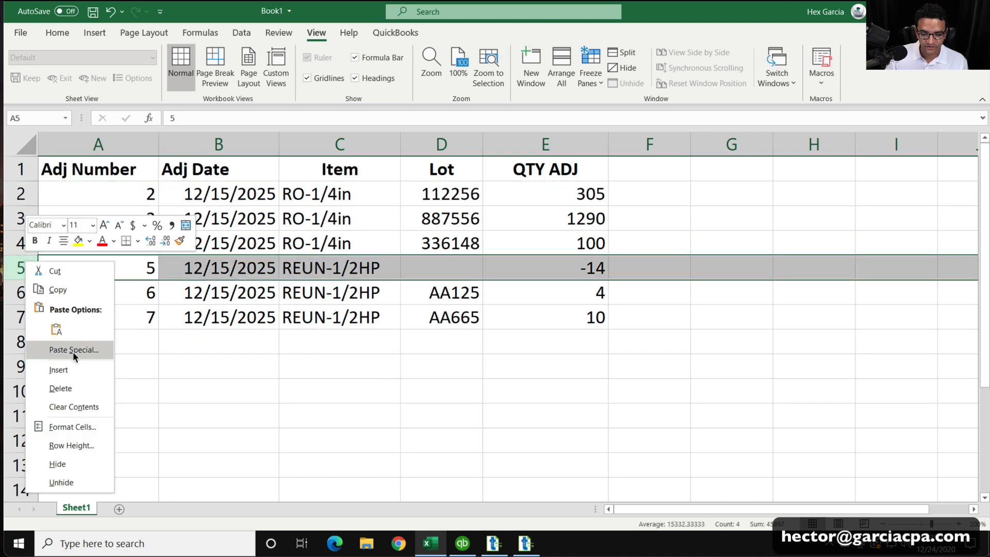
left_click(72, 390)
left_click(329, 413)
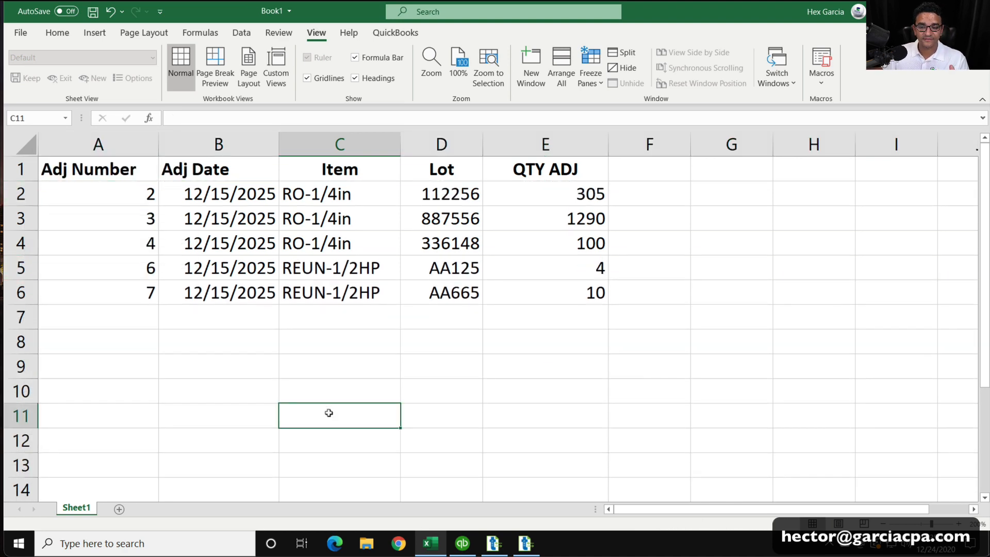
Step: Examine the items, lots and quantities of the remaining adjustment rows
left_click_drag(335, 194, 335, 292)
left_click_drag(449, 194, 449, 292)
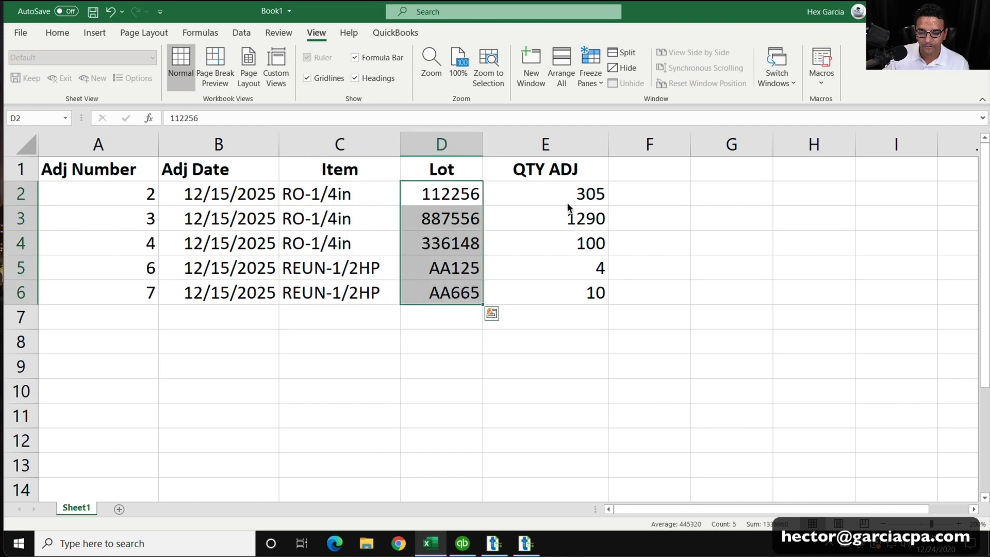
left_click_drag(545, 170, 546, 194)
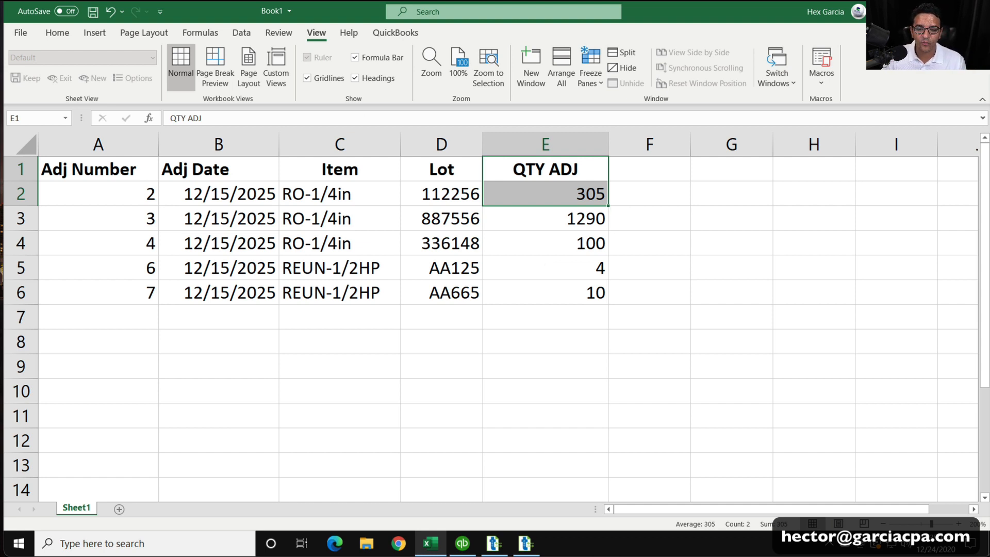
Step: Undo the deletion of both negative adjustment rows
left_click(111, 13)
left_click(111, 12)
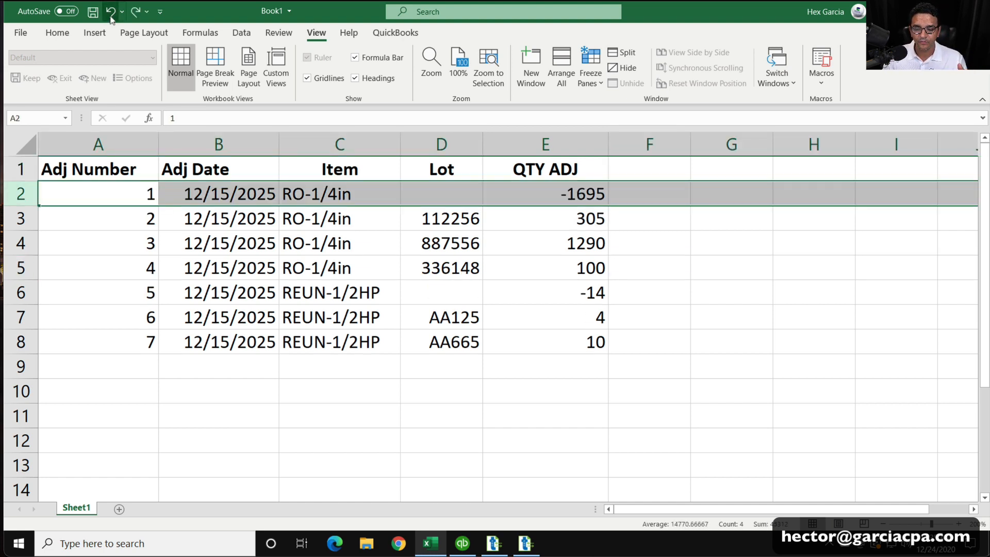
left_click(669, 389)
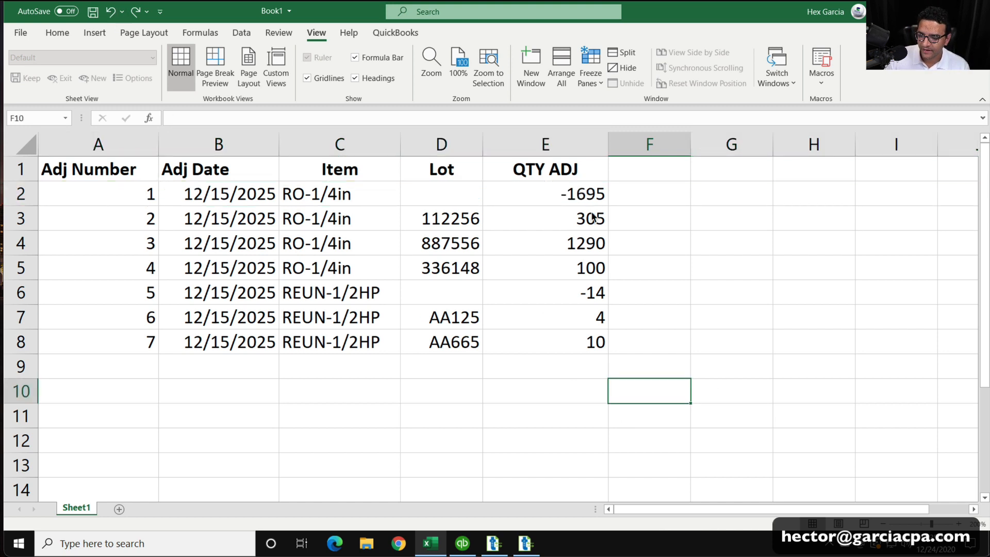
Step: Switch to QuickBooks, open the Item List maximized with a wider Name column, and check the on-hand quantity of RO-1/4in
left_click(454, 542)
left_click(87, 26)
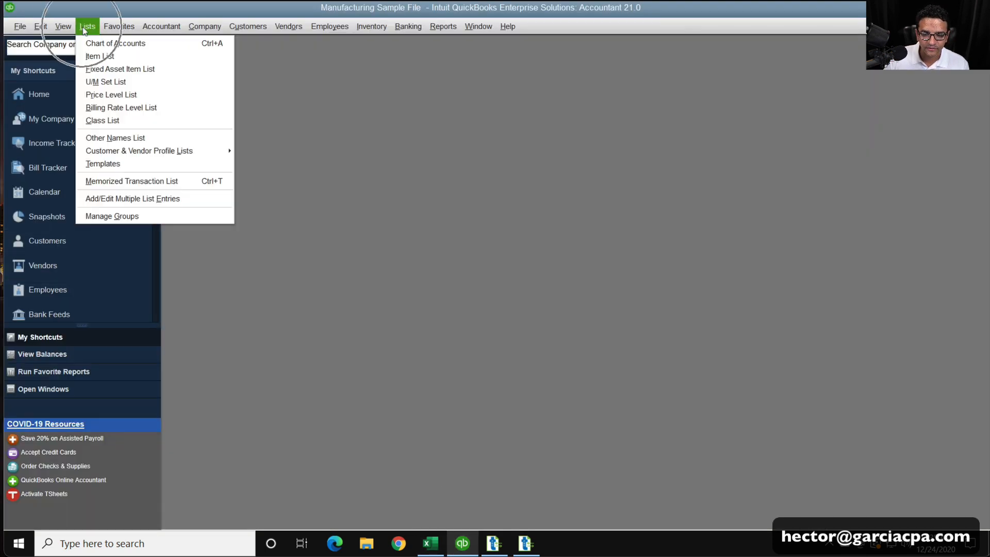
left_click(98, 56)
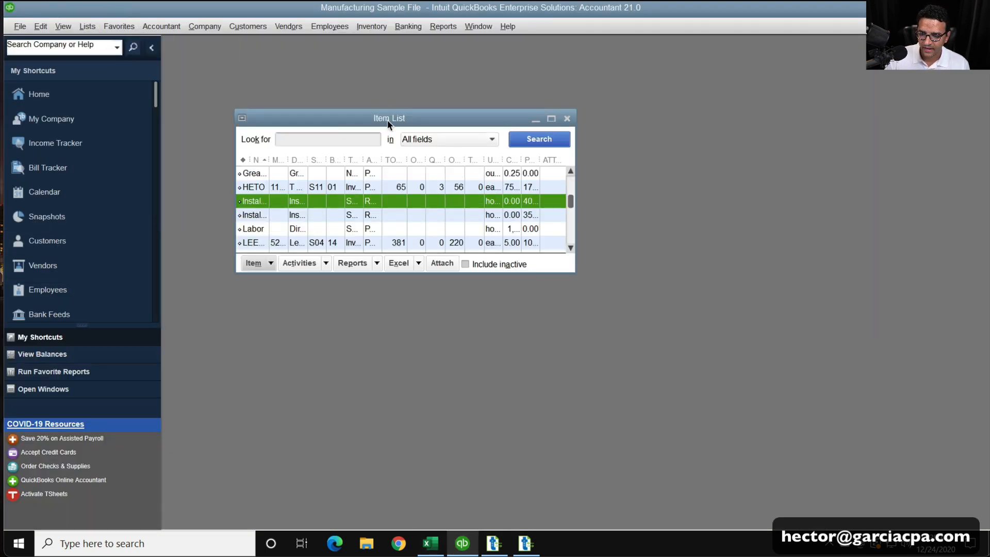
double_click(387, 118)
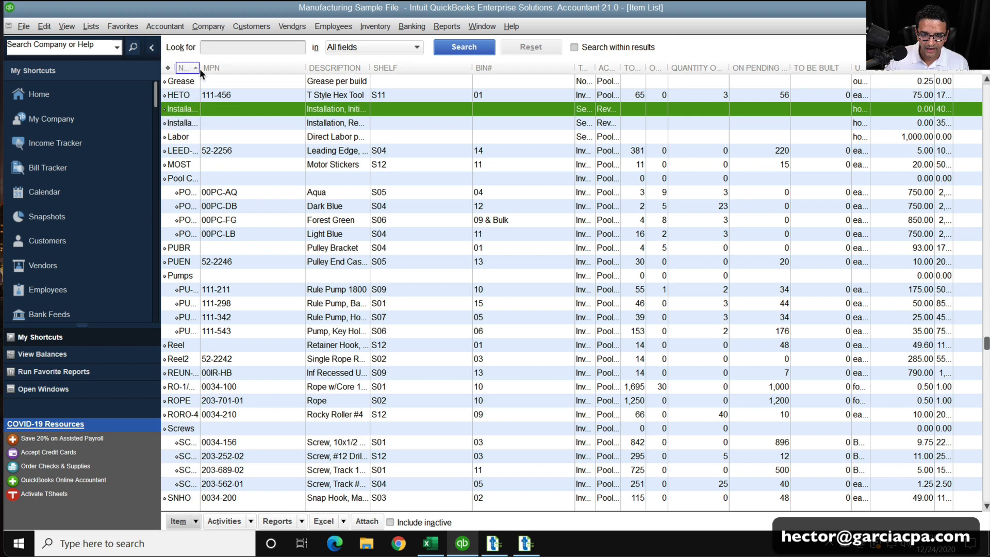
left_click_drag(201, 67, 259, 67)
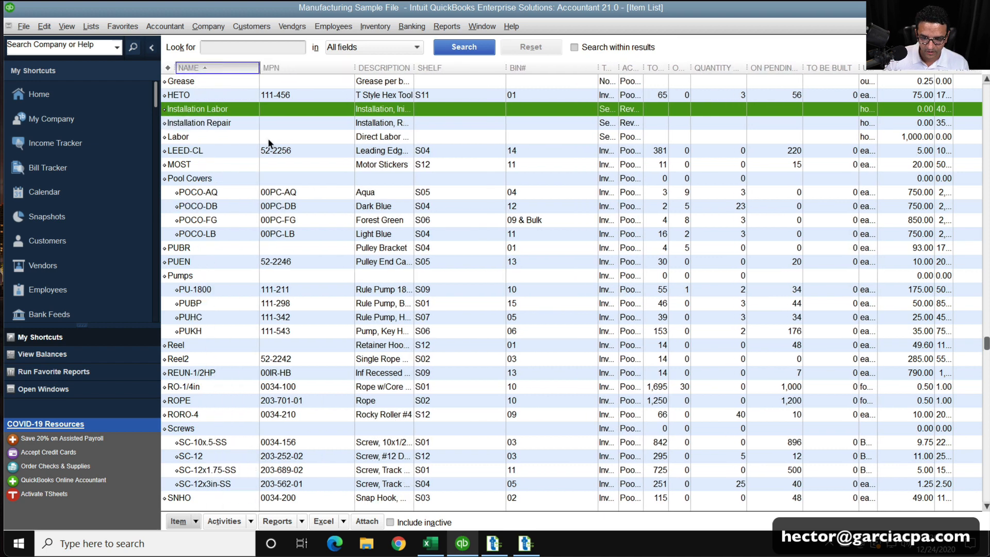
left_click(199, 388)
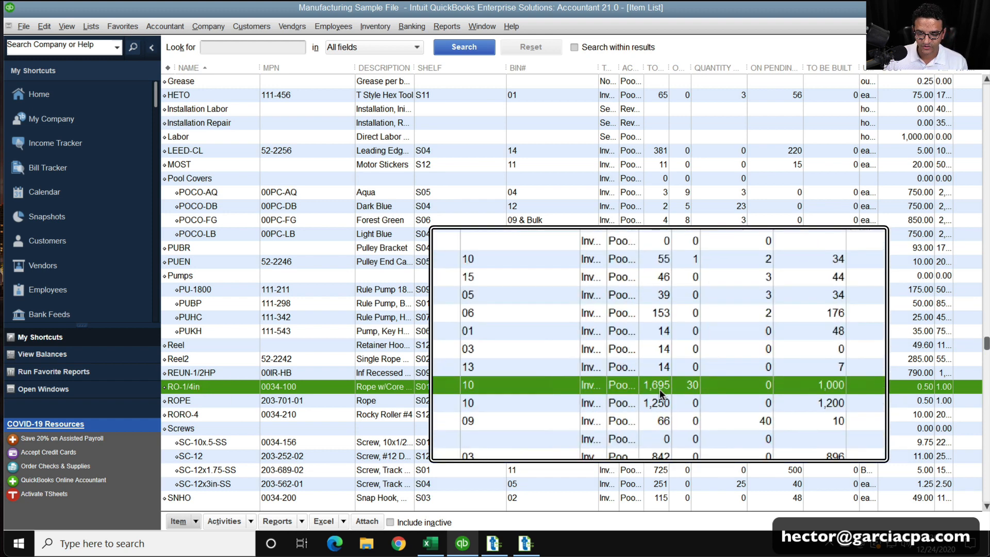
Step: Switch back to the Excel workbook and compare the RO-1/4in negative adjustment with the sum of its three lot quantities
left_click(431, 543)
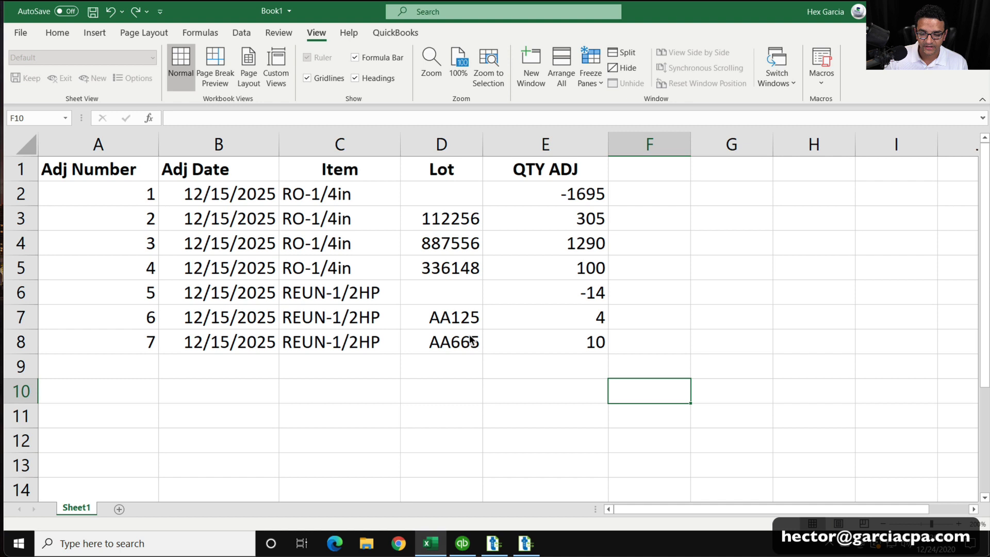
left_click(577, 196)
left_click_drag(583, 217, 586, 264)
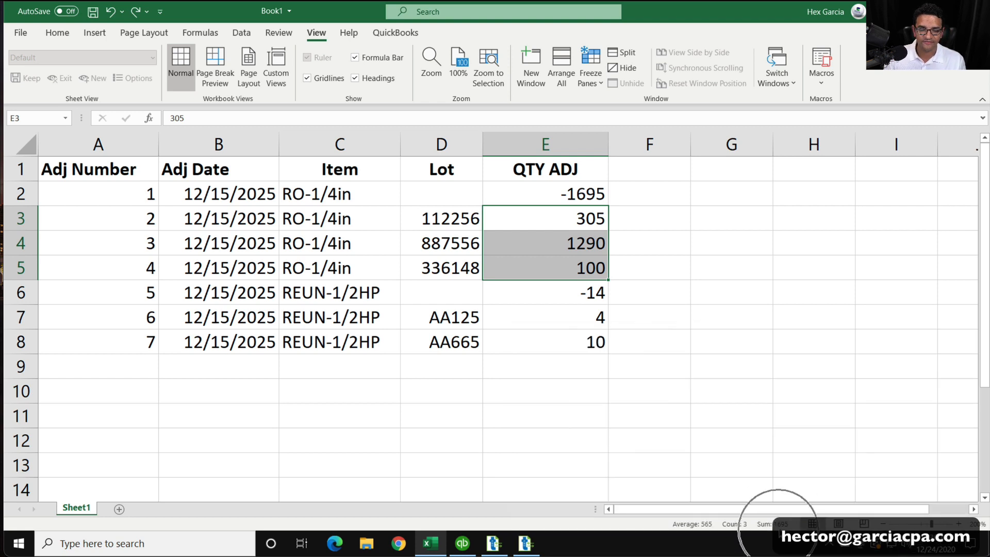
Step: Recheck the quantities of the three RO-1/4in lots against that item's negative adjustment
key("ctrl+q")
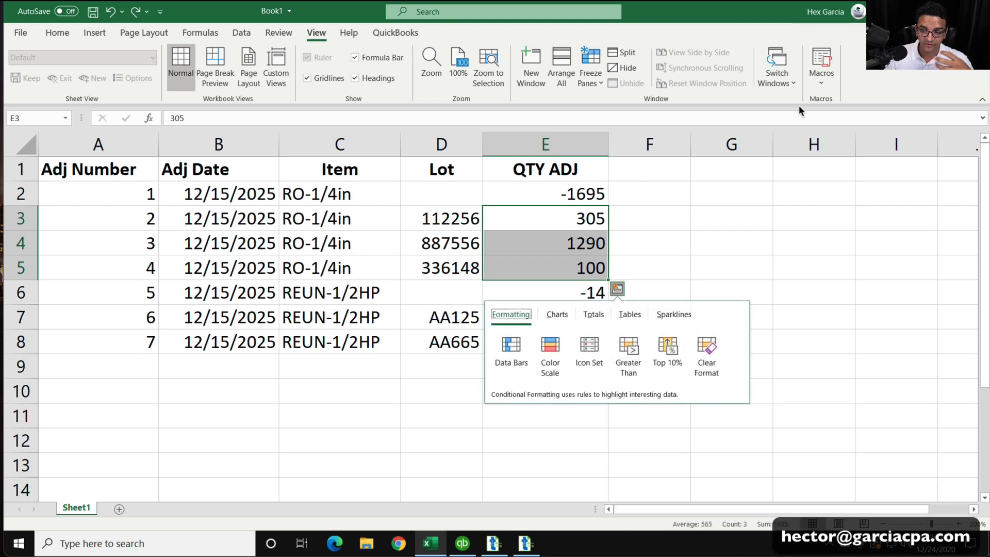
left_click(694, 212)
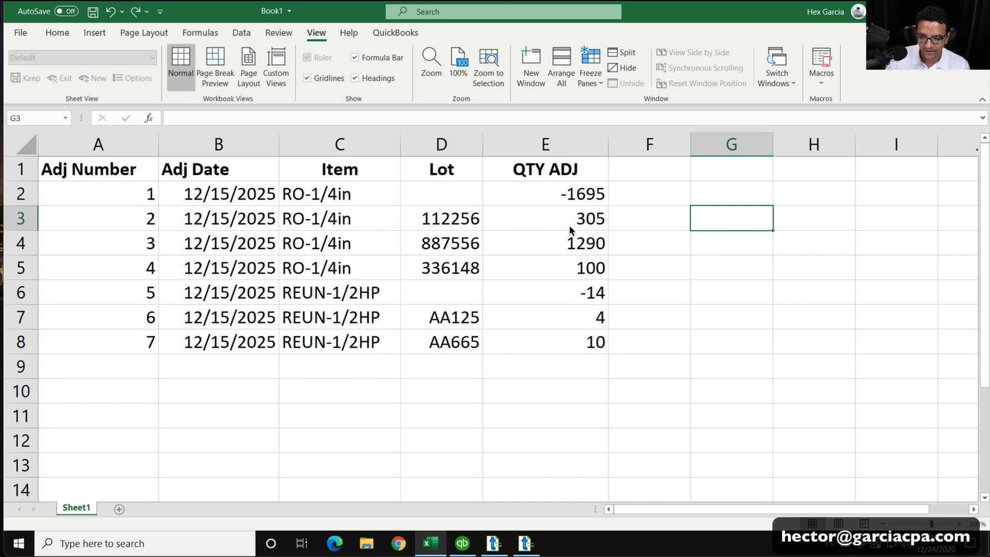
left_click(571, 195)
left_click_drag(579, 215, 594, 266)
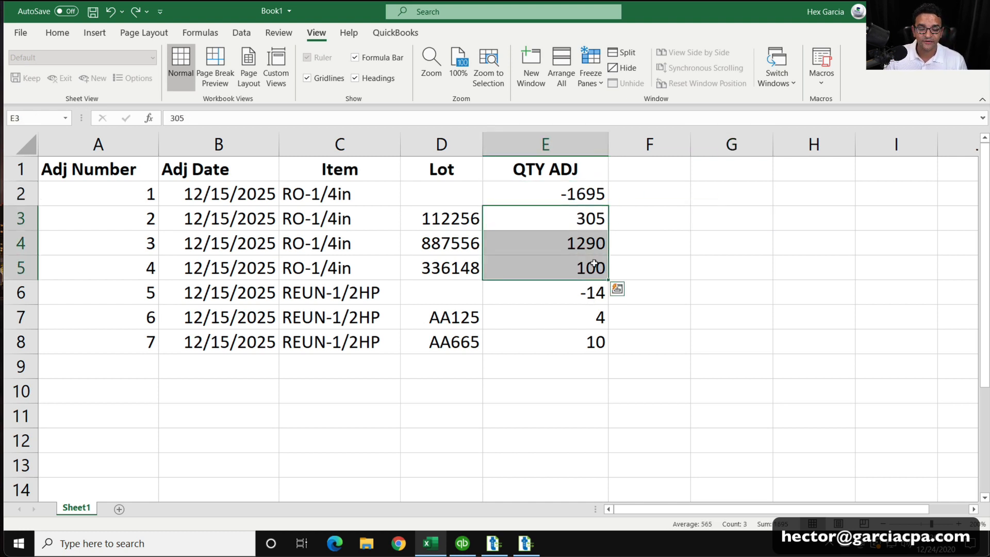
left_click(557, 193)
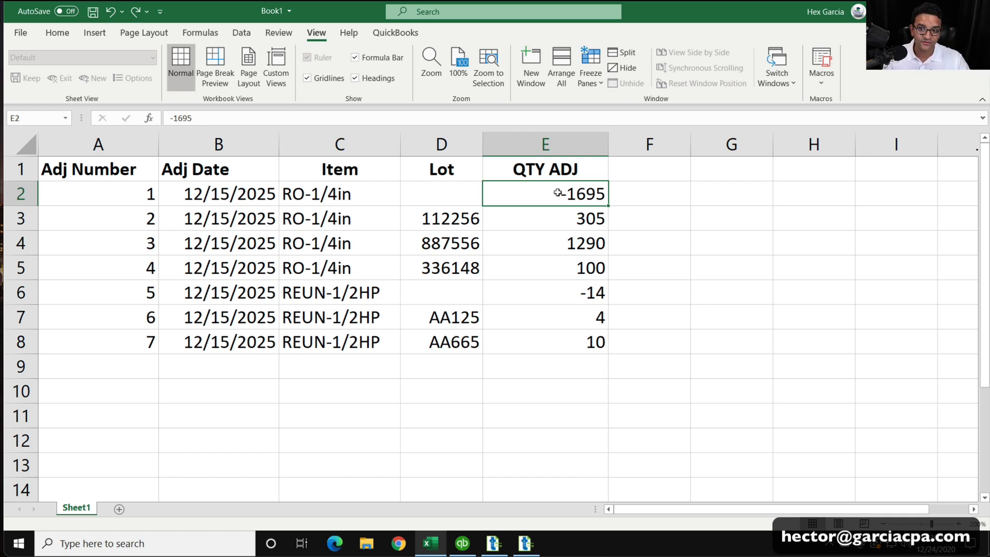
Step: Switch to the QuickBooks Item List and check the on-hand quantity of REUN-1/2HP against its adjustment rows
left_click(436, 281)
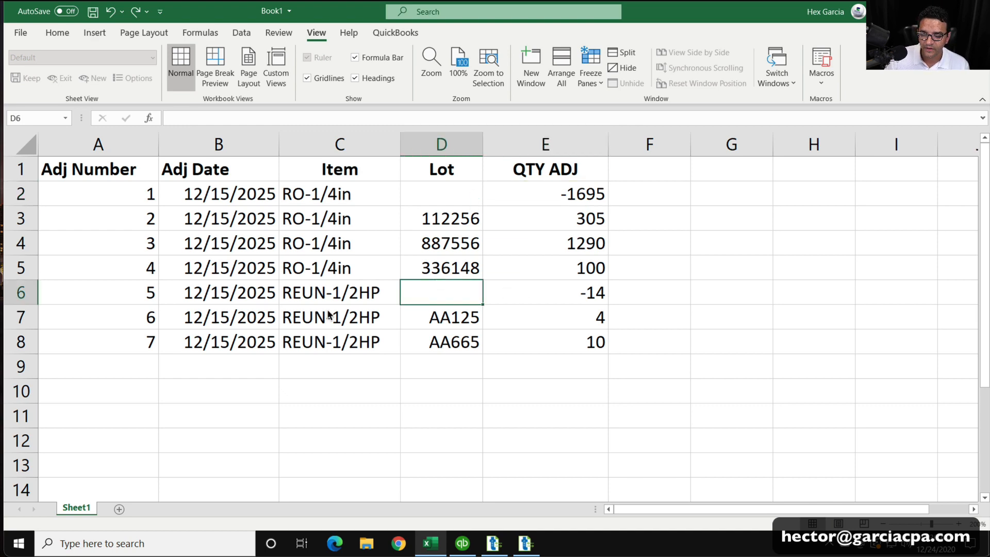
left_click(339, 299)
left_click(462, 542)
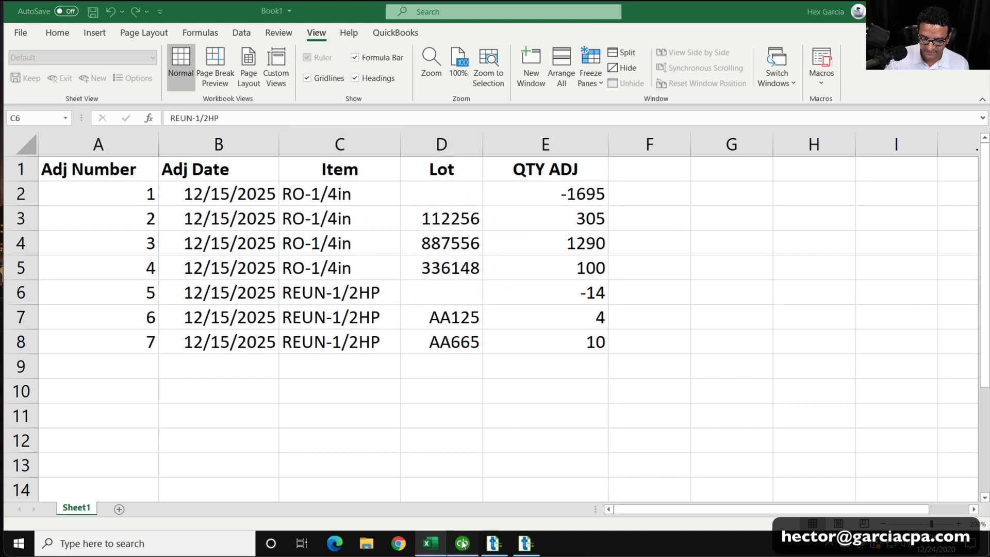
left_click(205, 373)
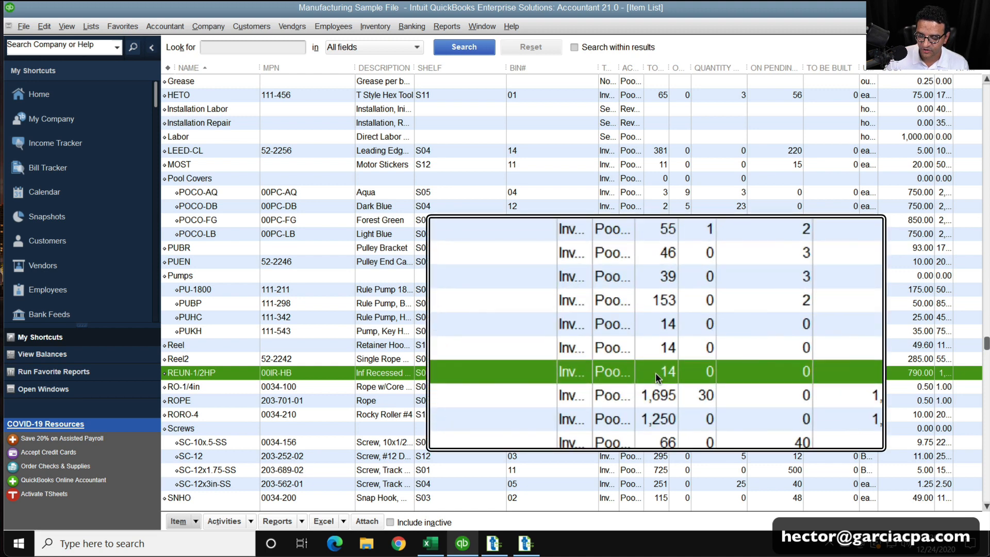
Step: Return to the Excel workbook Book1 and save it
left_click(430, 543)
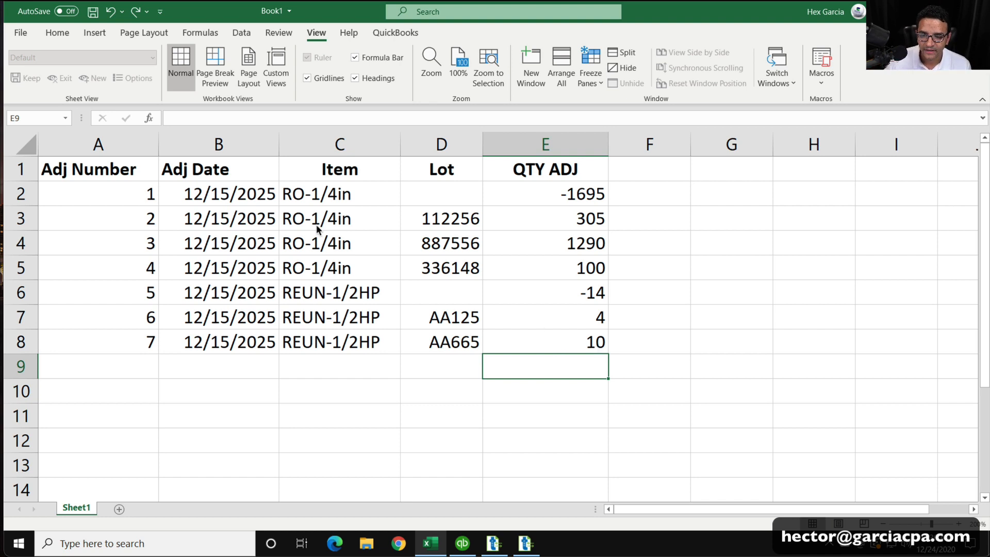
left_click(94, 14)
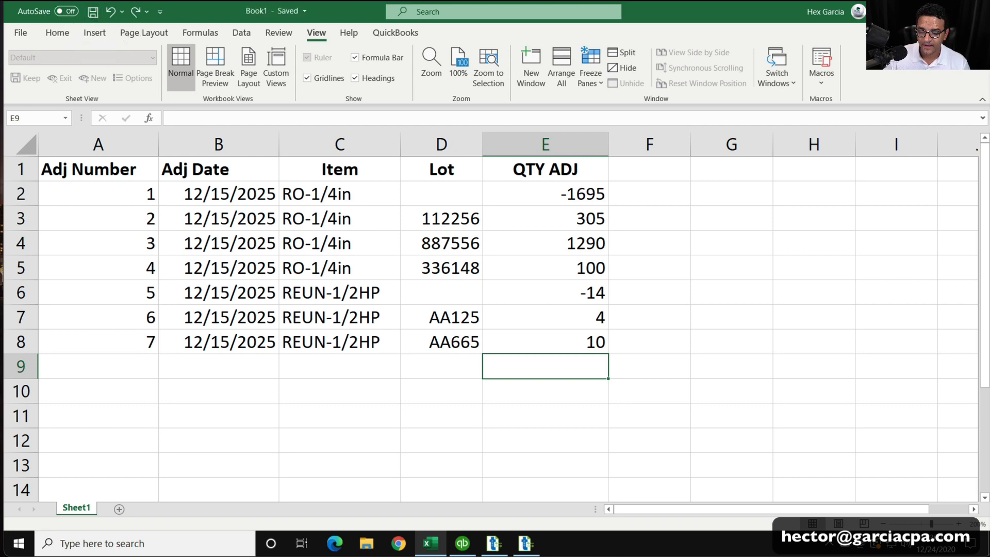
Step: Switch to Transaction Pro, close the old Inventory Adjustment Transfer Log and Import Wizard, and move the launcher clear of the desktop icons
key("alt+Tab")
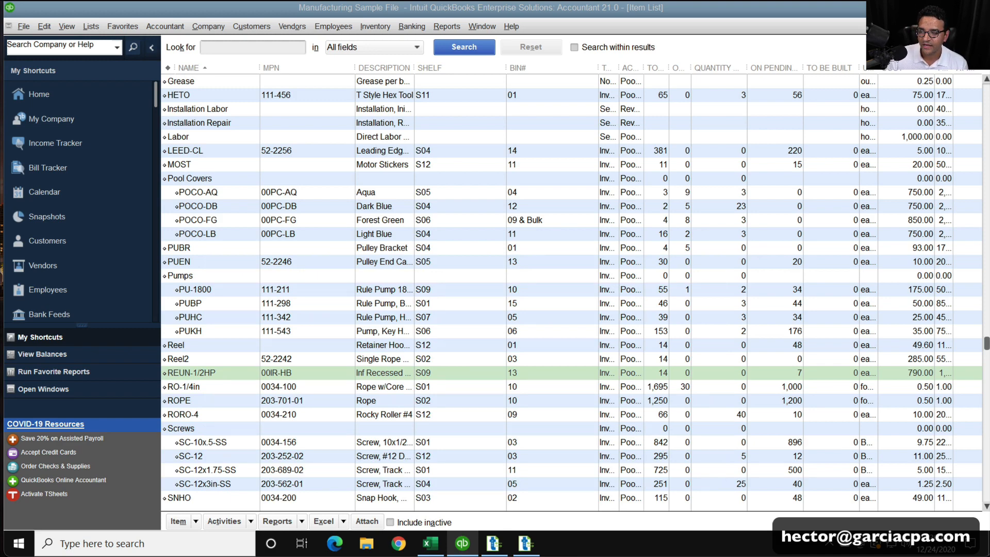
left_click(917, 8)
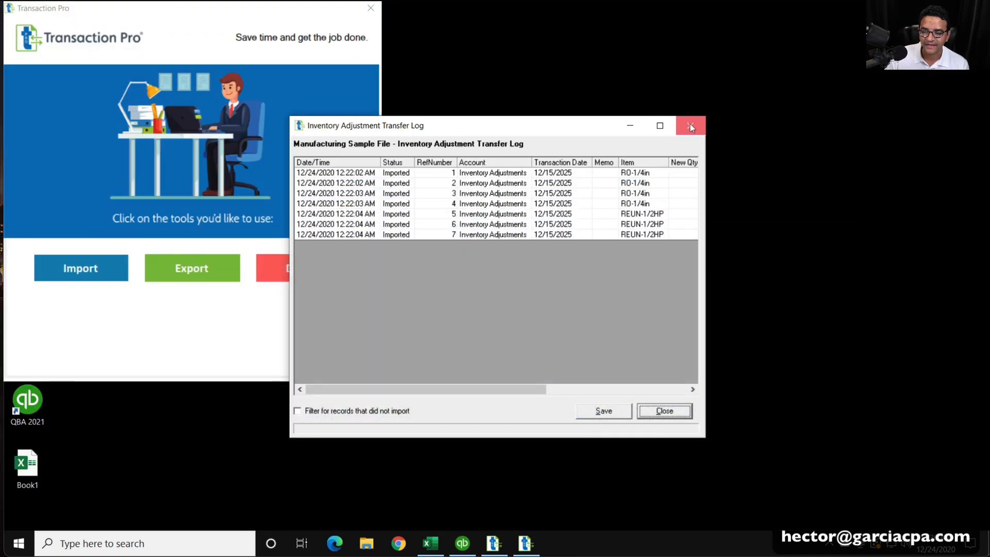
left_click(691, 127)
left_click(651, 135)
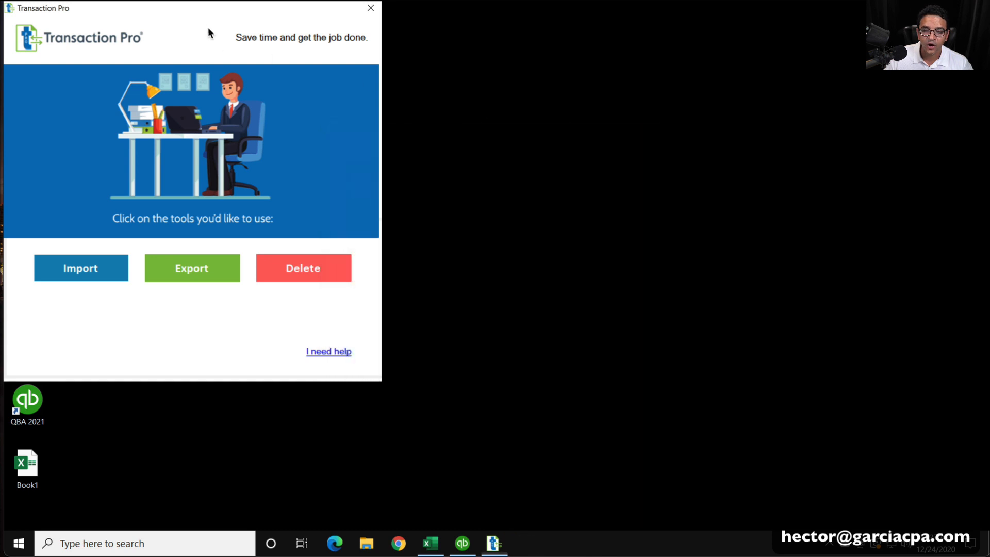
left_click_drag(223, 13, 613, 55)
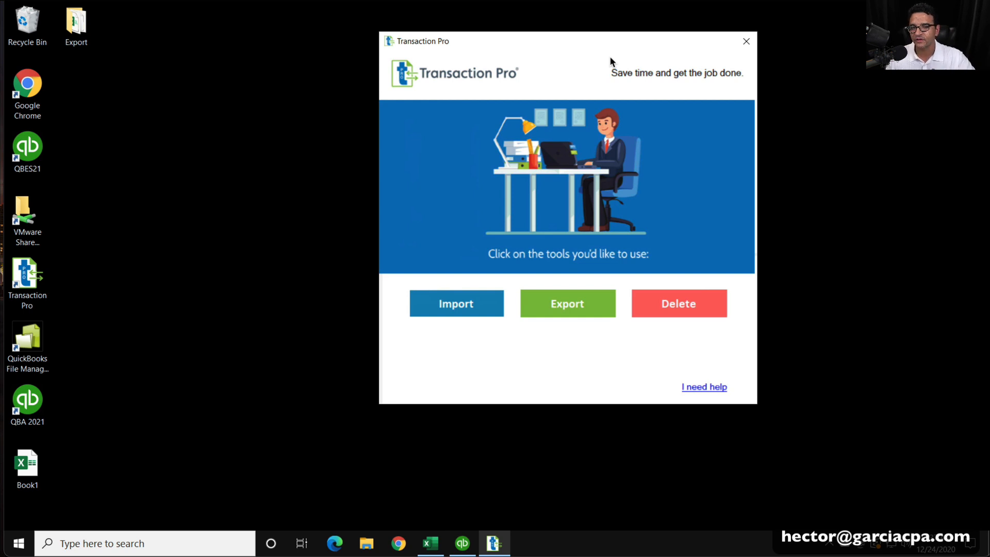
Step: Start a new Transaction Pro import with Book1 from the Desktop as the source file, checking its sheet in Excel
left_click(433, 315)
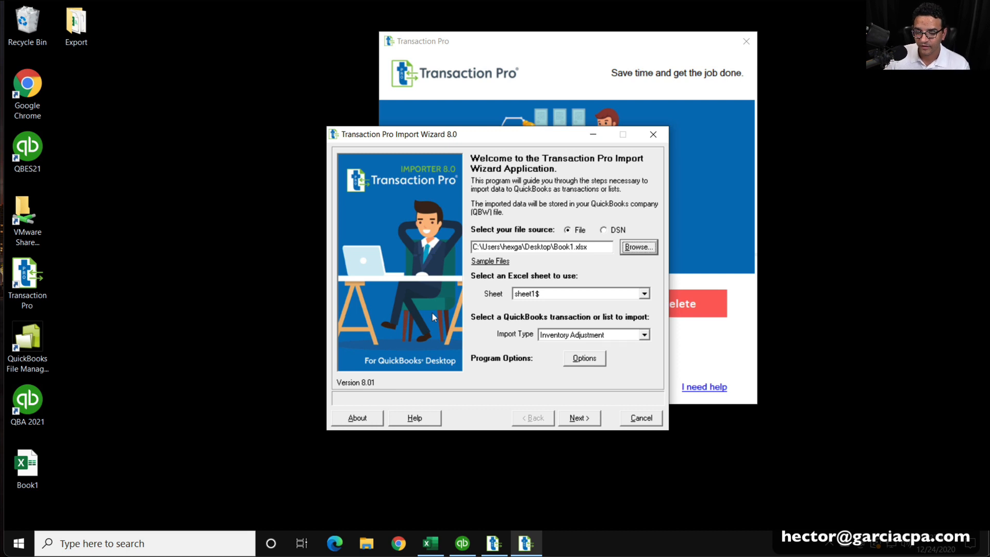
left_click(641, 246)
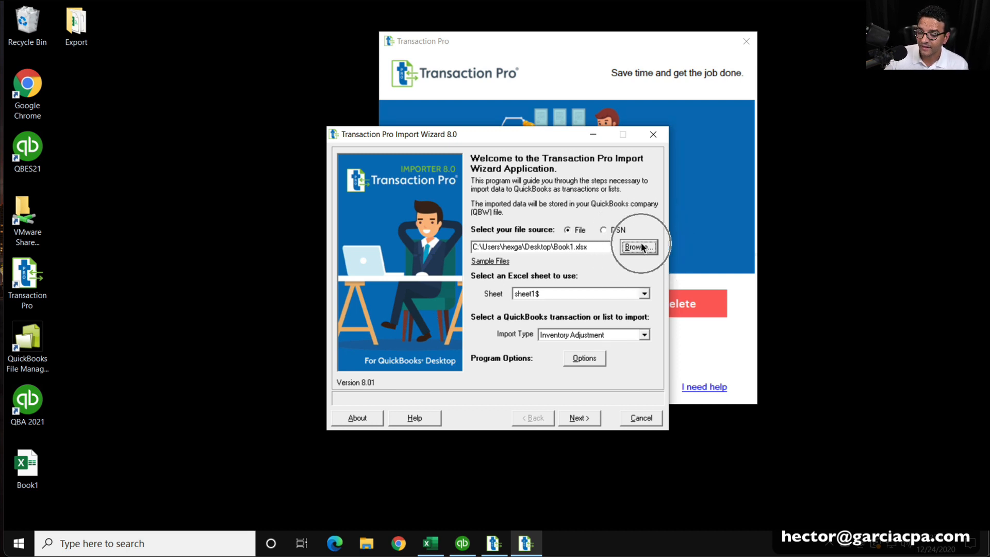
left_click(457, 234)
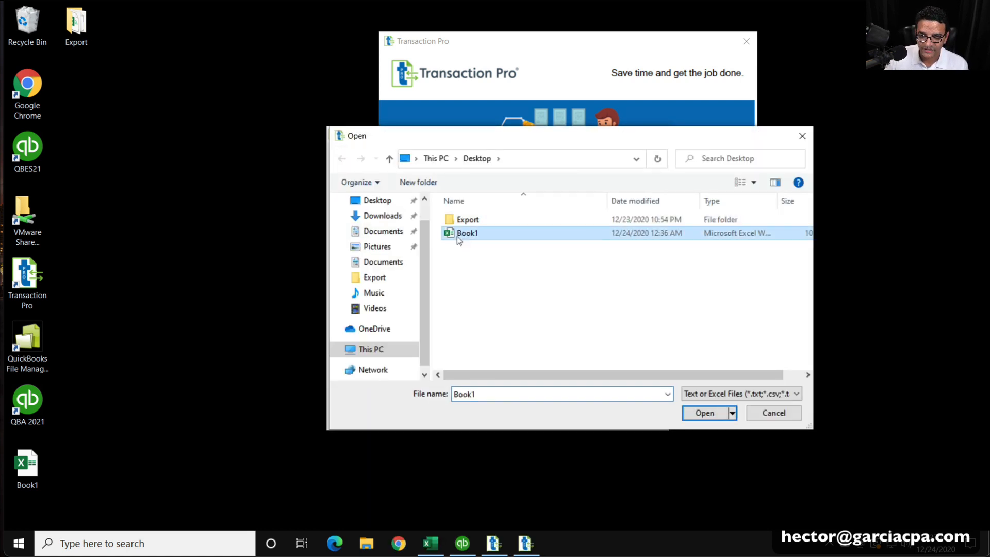
left_click(719, 412)
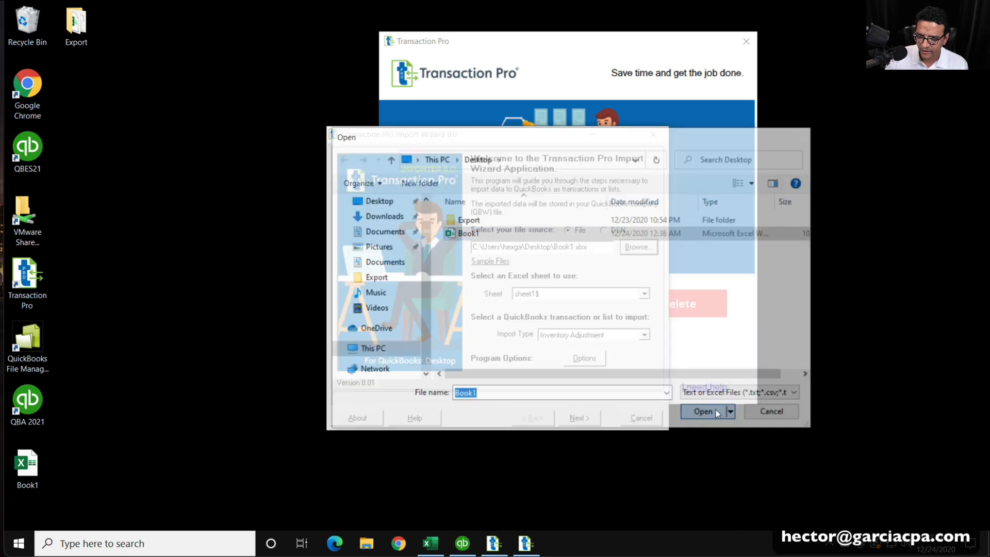
left_click(429, 543)
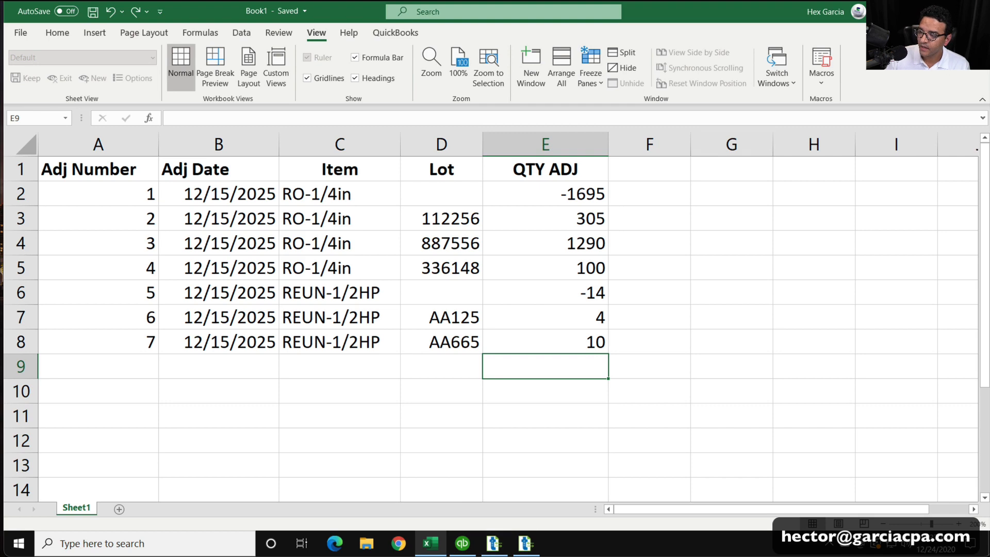
left_click(915, 12)
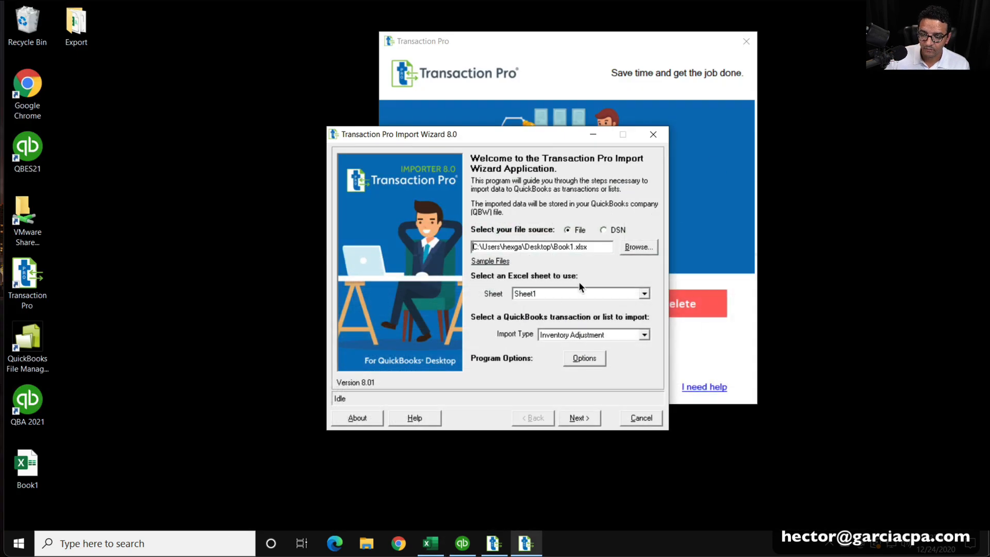
Step: Look through the transaction and list types available for import, keeping Inventory Adjustment as the import type
left_click(571, 332)
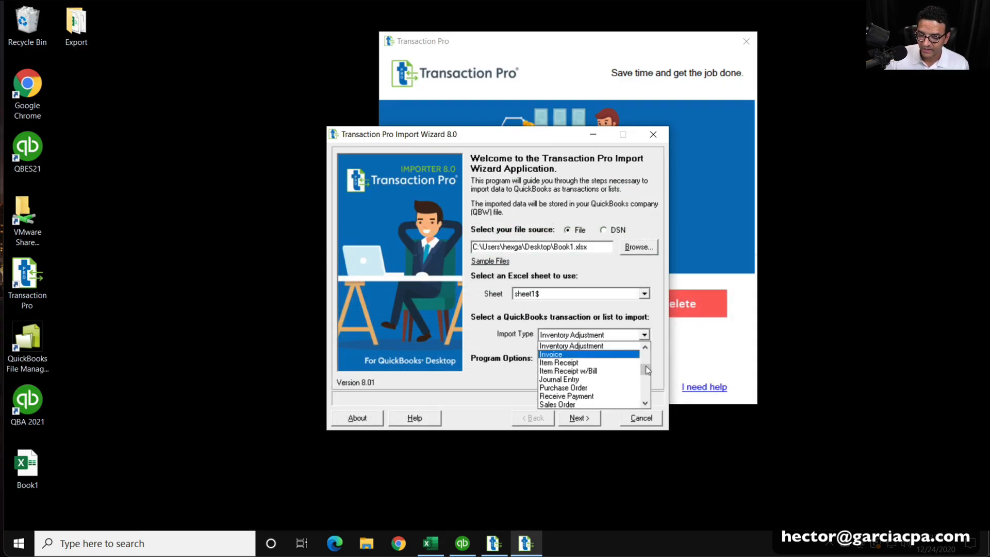
left_click_drag(646, 367, 646, 357)
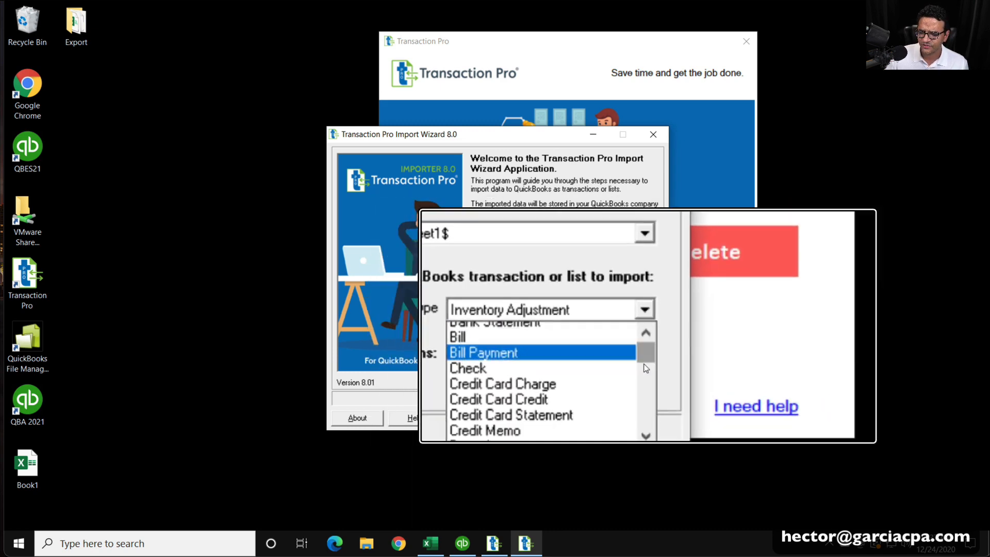
left_click_drag(645, 361, 643, 375)
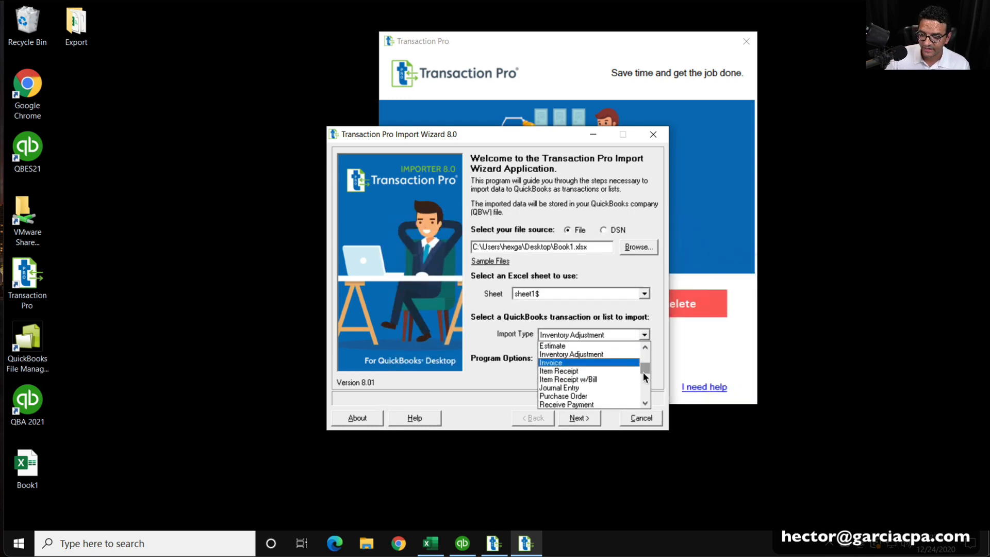
scroll(642, 372, "down", 4)
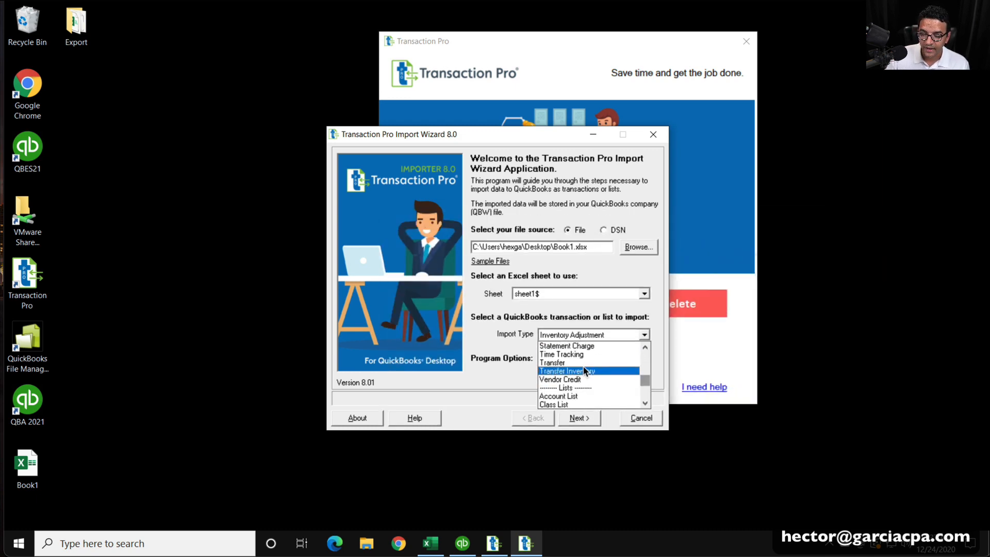
left_click(645, 346)
left_click(645, 346)
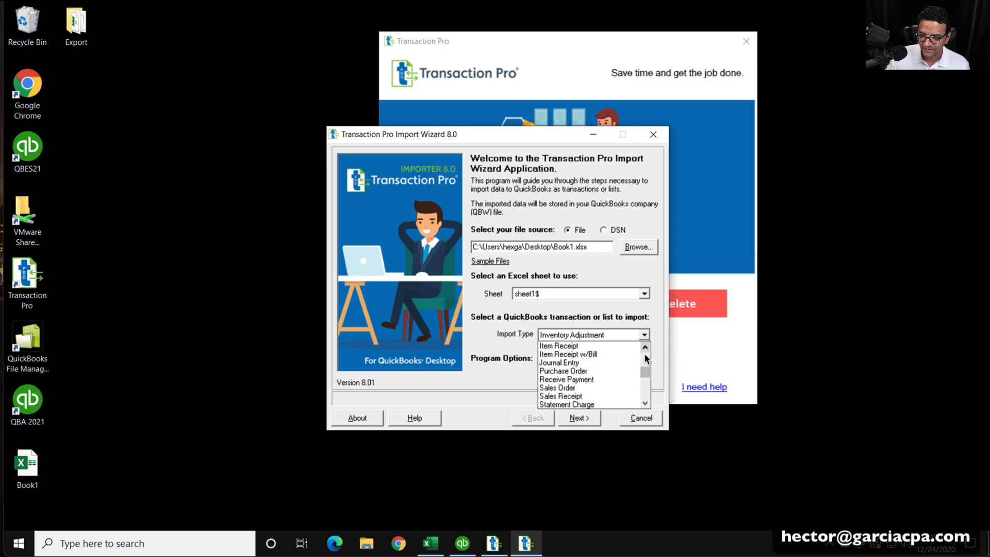
left_click(613, 391)
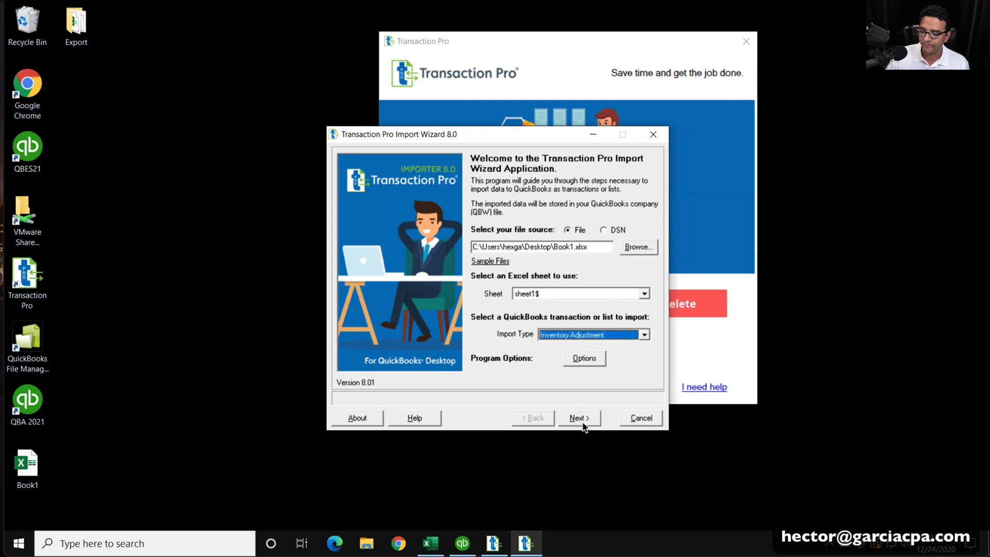
Step: Continue the Inventory Adjustment import, agreeing to import the same file again, and proceed past the file contents to the field mapping
left_click(582, 421)
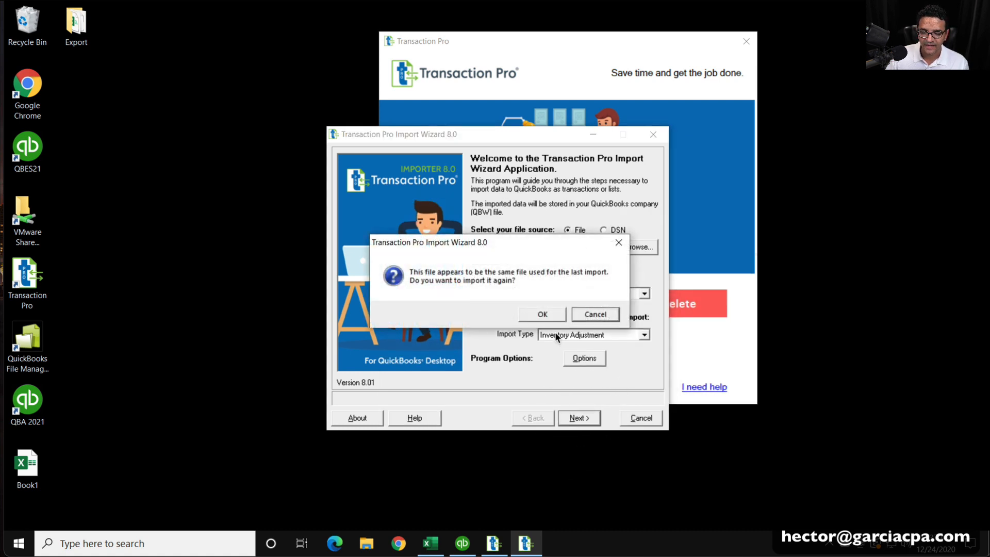
left_click(547, 312)
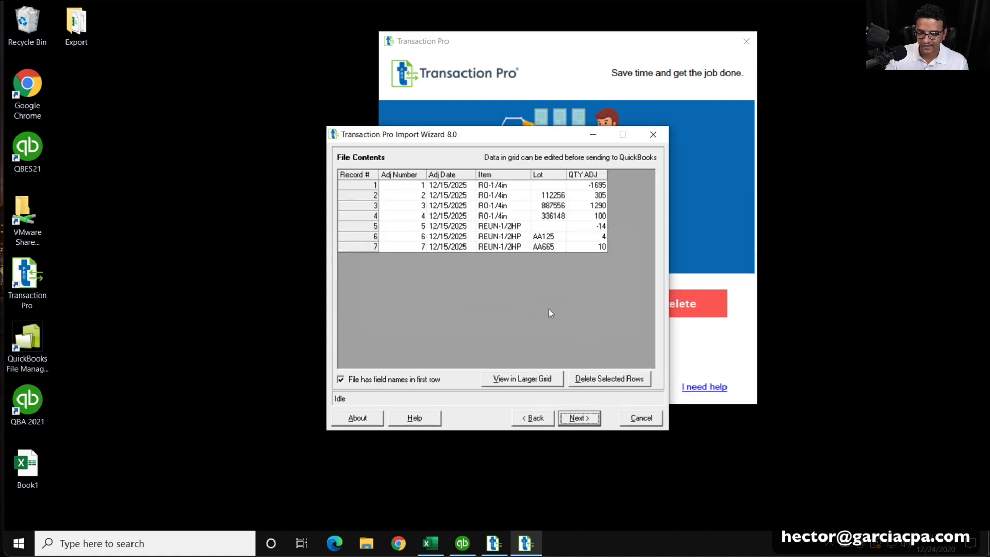
left_click(586, 424)
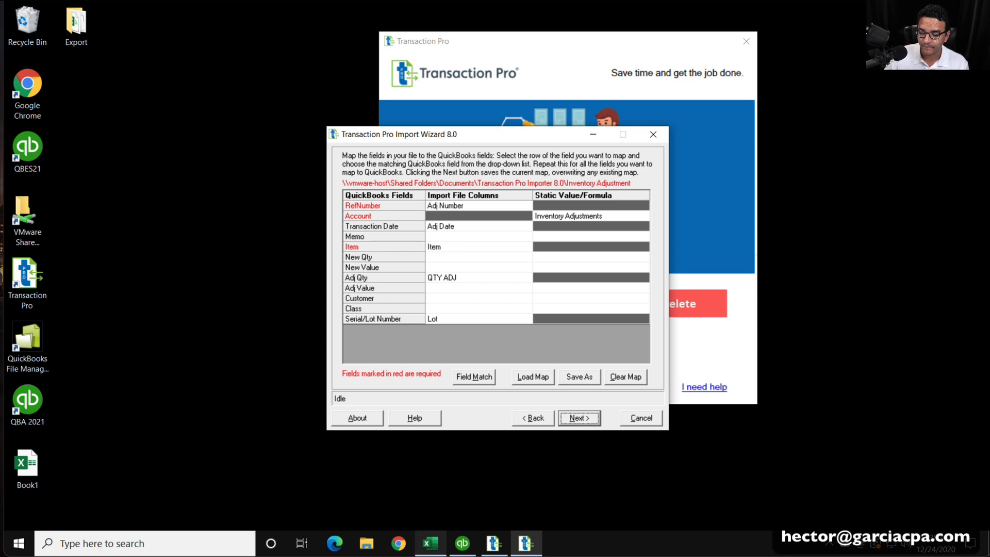
Step: Switch to the Excel workbook and examine the adjustment dates of all seven rows
left_click(431, 543)
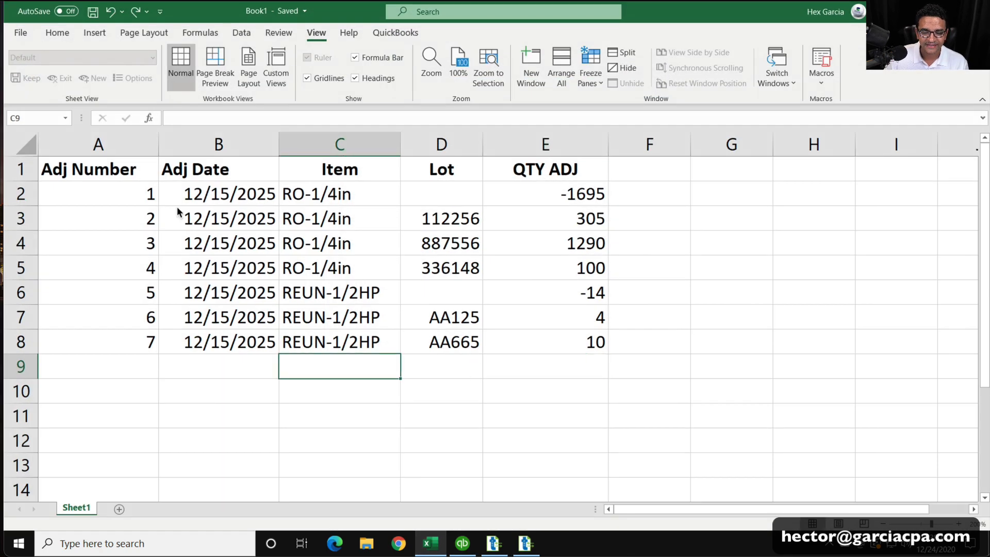
left_click(230, 145)
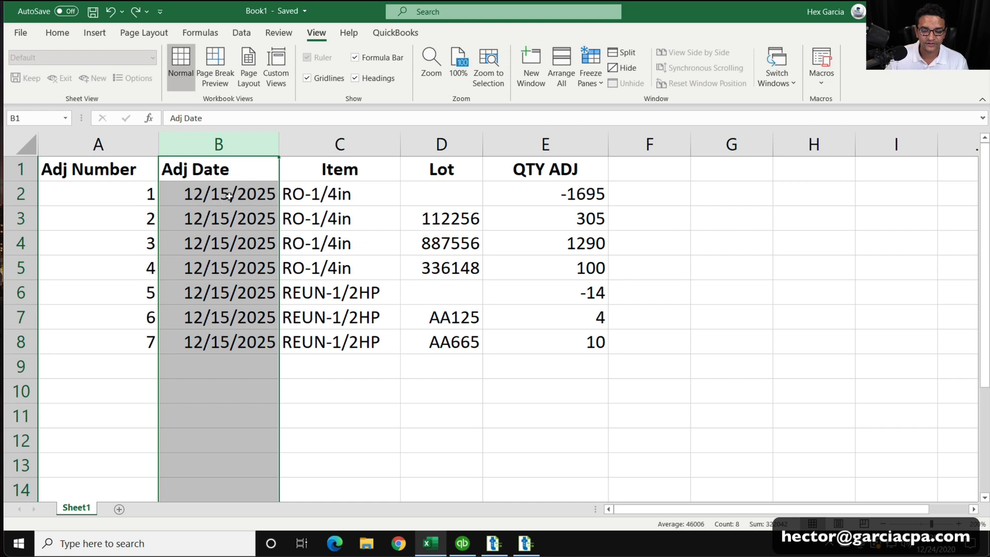
left_click(229, 196)
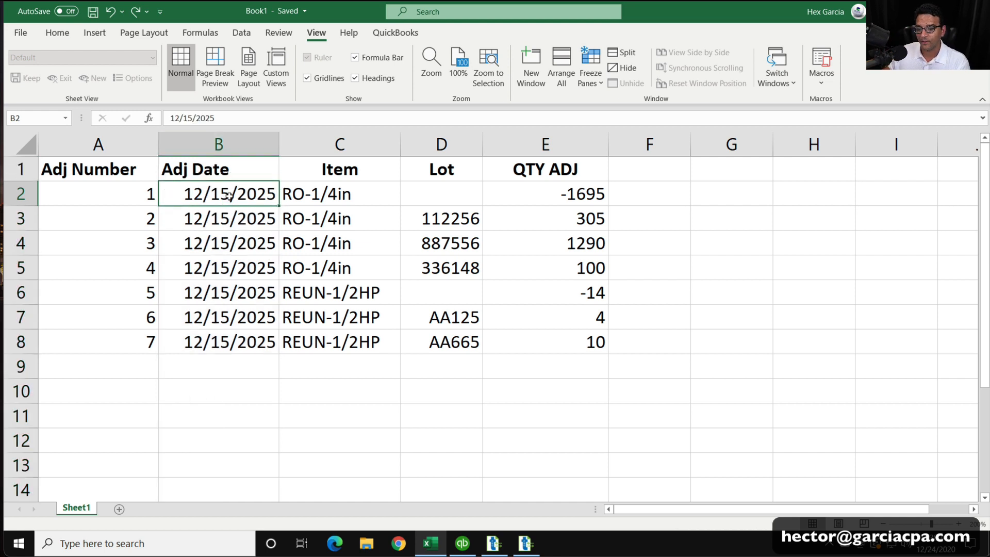
left_click_drag(230, 196, 244, 327)
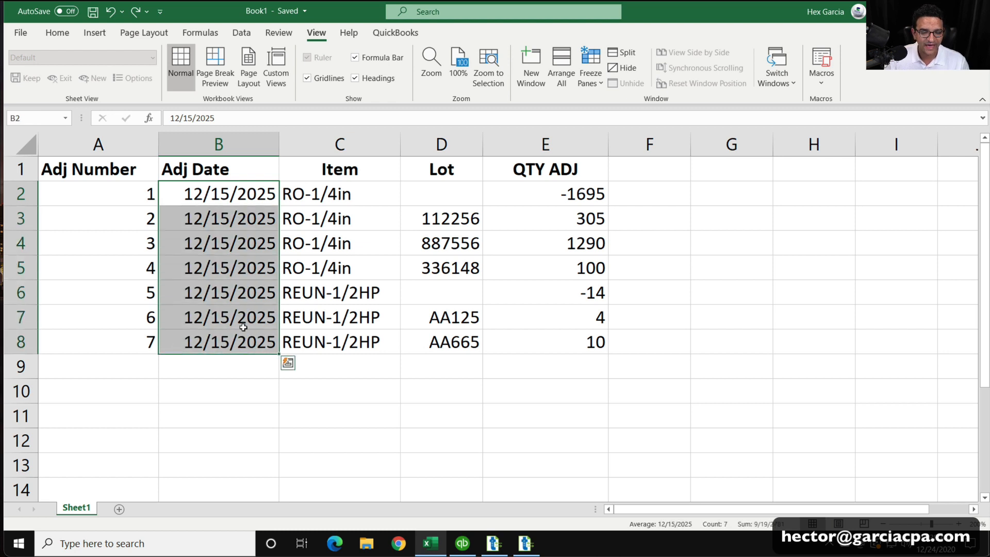
Step: Renumber the seven adjustments in the Adj Number column as a series from 101 to 107
left_click(95, 185)
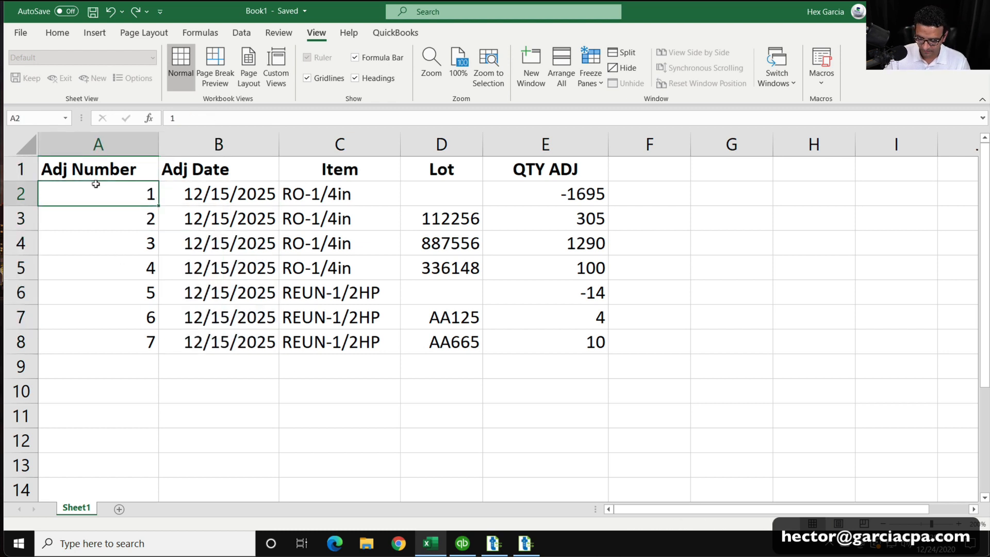
type("101")
key("Return")
type("10")
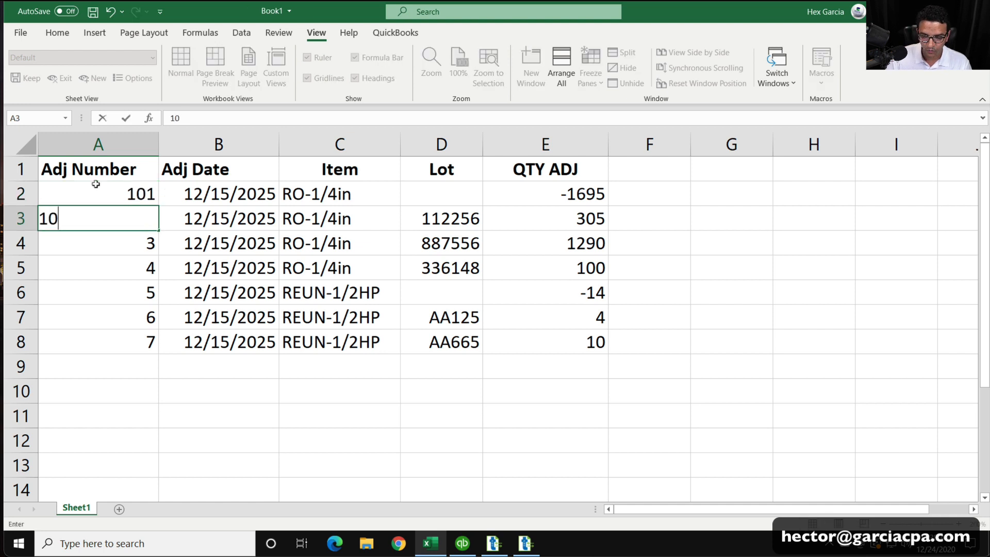
type("2")
key("Return")
left_click_drag(96, 184, 160, 353)
left_click(134, 402)
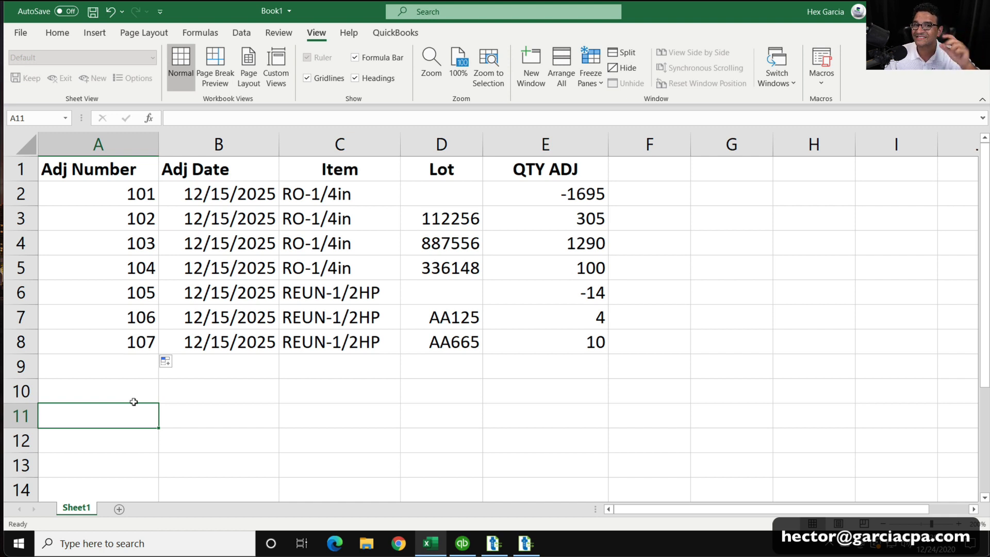
Step: Check the renumbered Adj Number values of all seven rows and save the workbook
left_click_drag(141, 196, 138, 342)
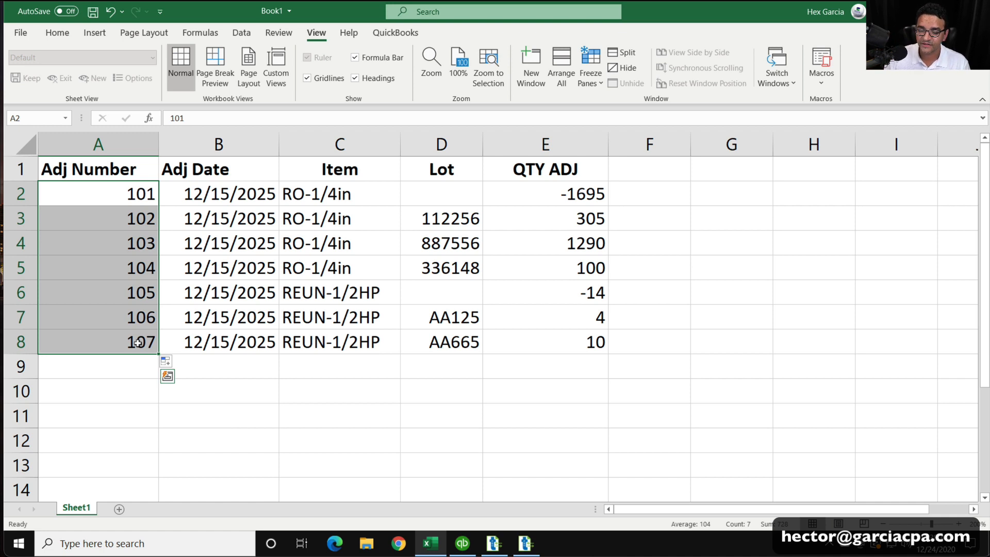
left_click_drag(109, 195, 122, 332)
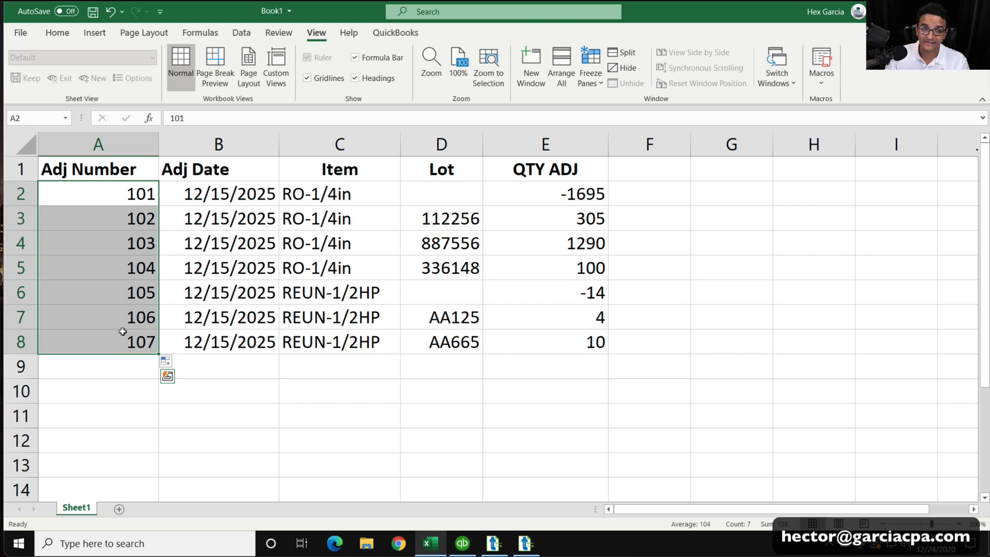
left_click(166, 361)
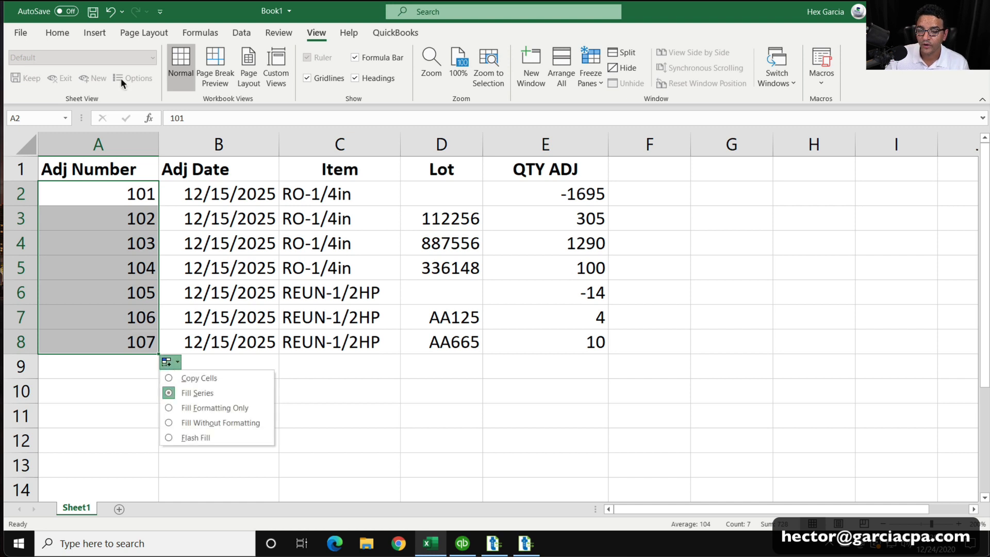
left_click(352, 384)
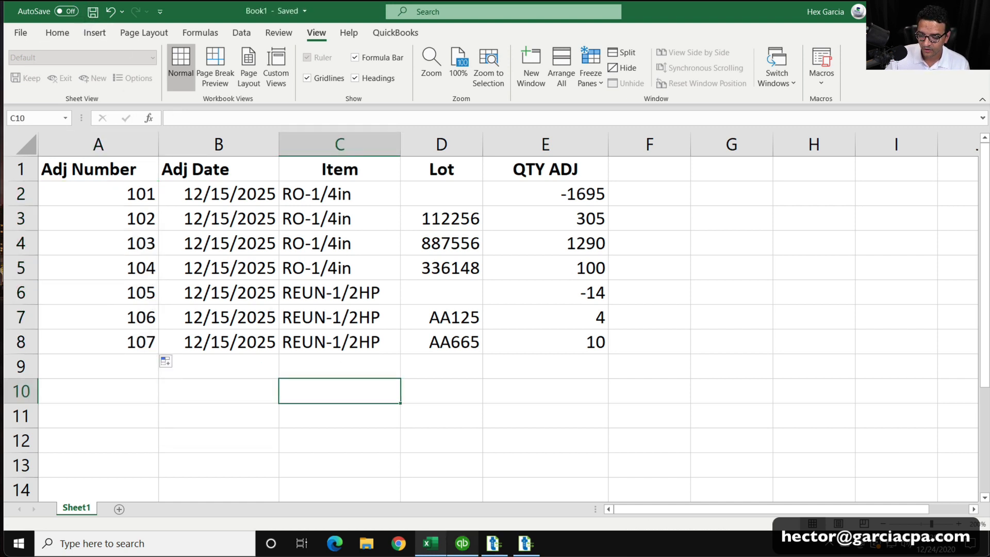
Step: Switch to the Transaction Pro import wizard, return to its start, reselect Book1 from the Desktop, and proceed past the file contents to the field mapping
left_click(496, 546)
left_click(527, 547)
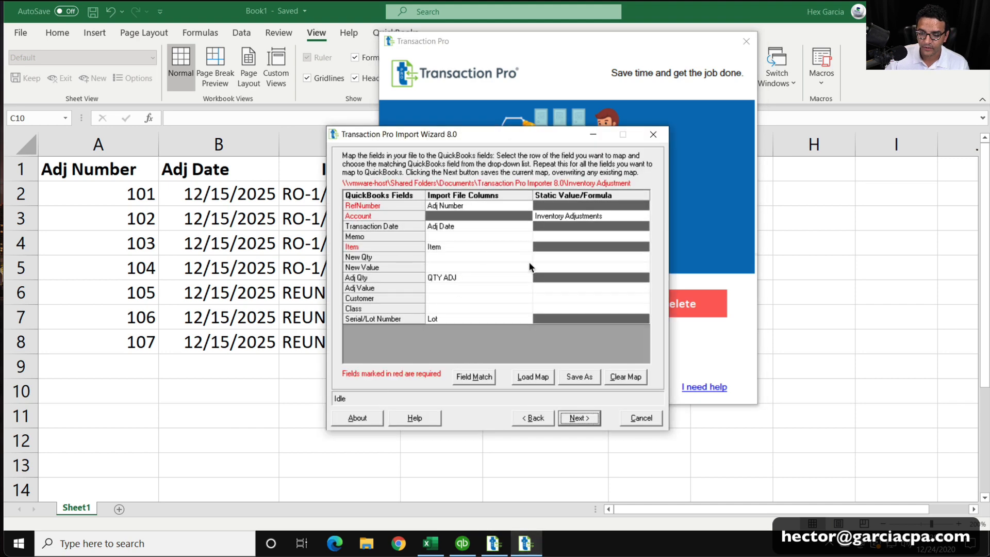
left_click(550, 420)
left_click(550, 420)
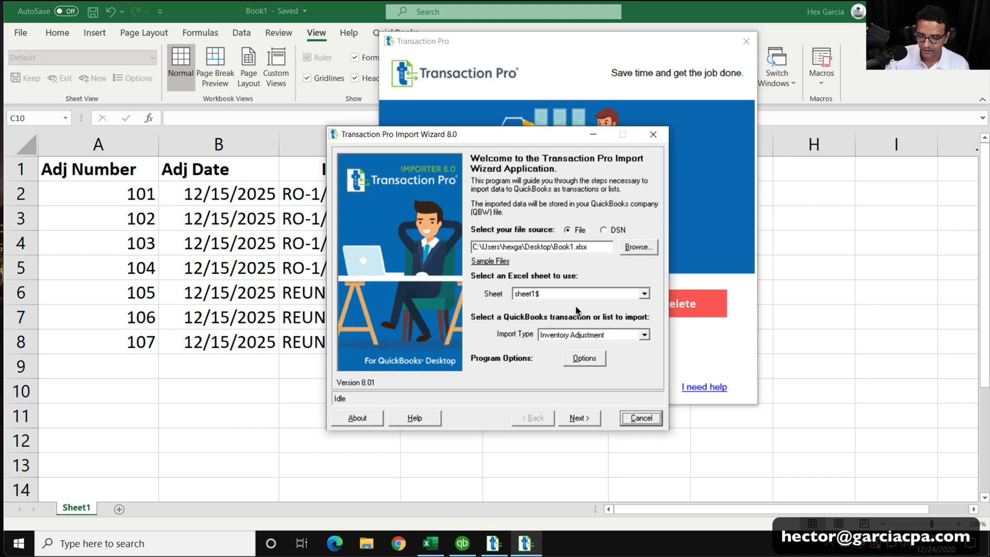
left_click(639, 249)
left_click(481, 233)
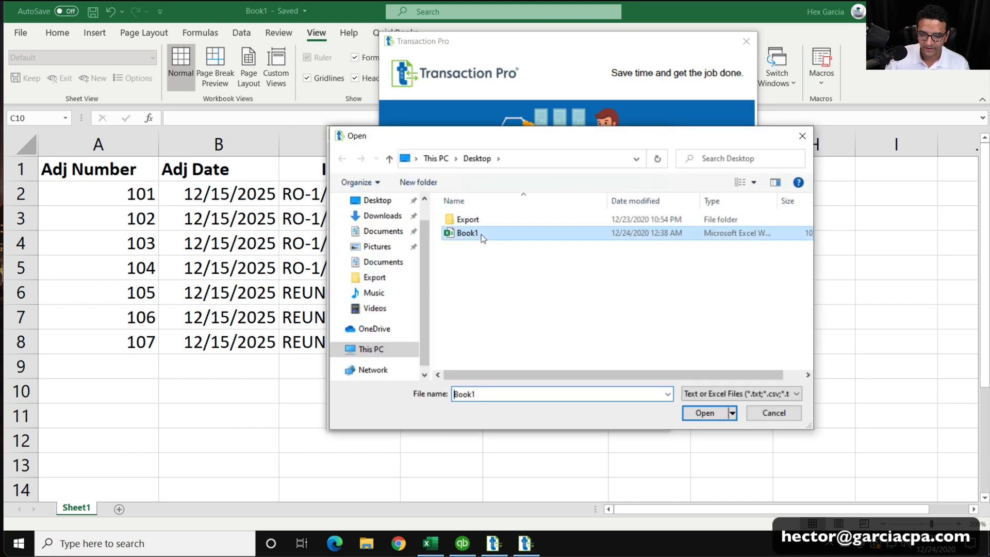
left_click(705, 413)
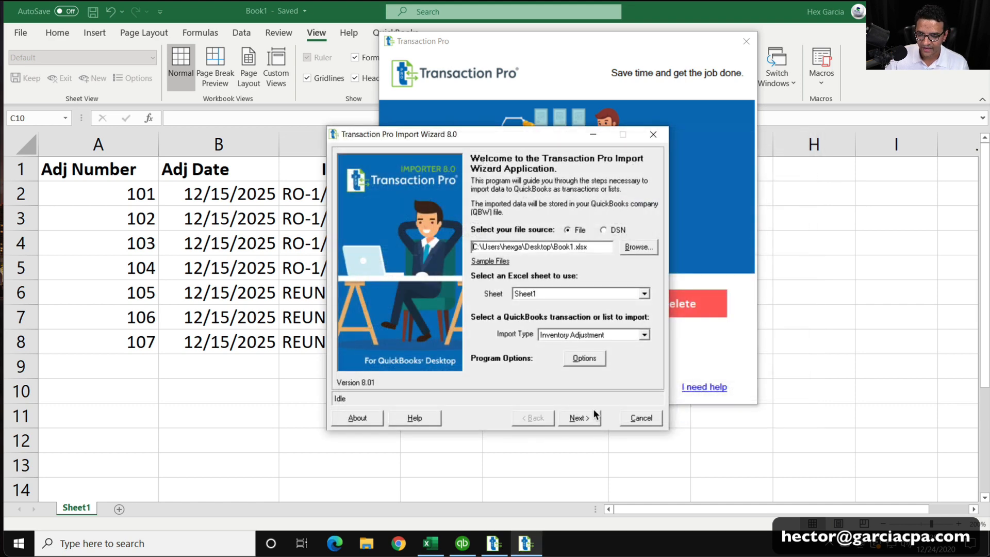
left_click(587, 417)
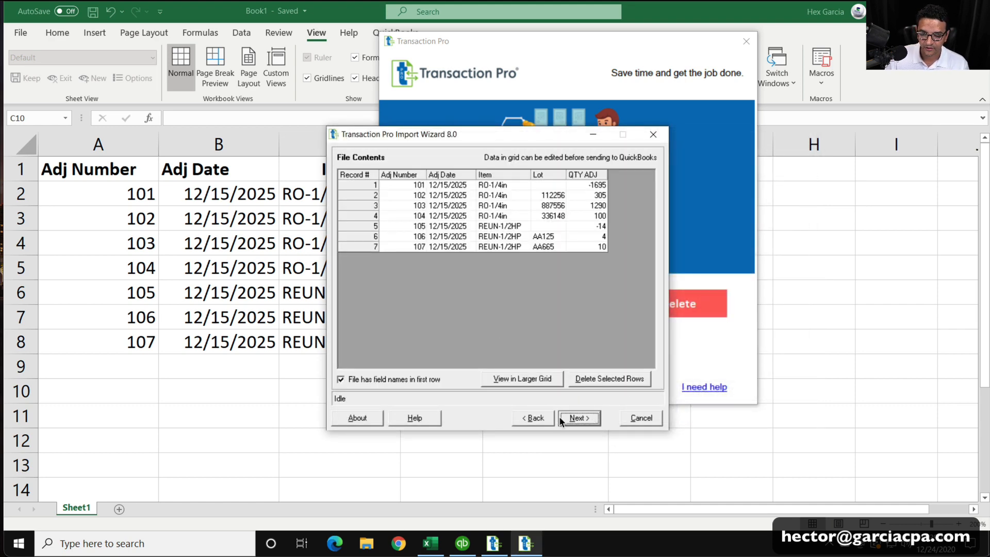
left_click(576, 419)
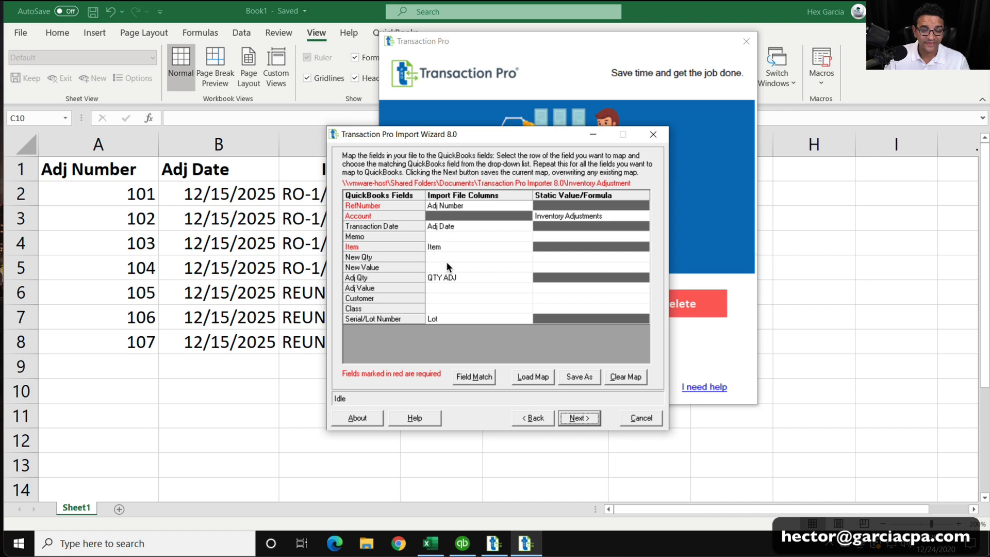
Step: Review the file columns mapped to RefNumber and Transaction Date, and the static value given for Account
left_click(455, 208)
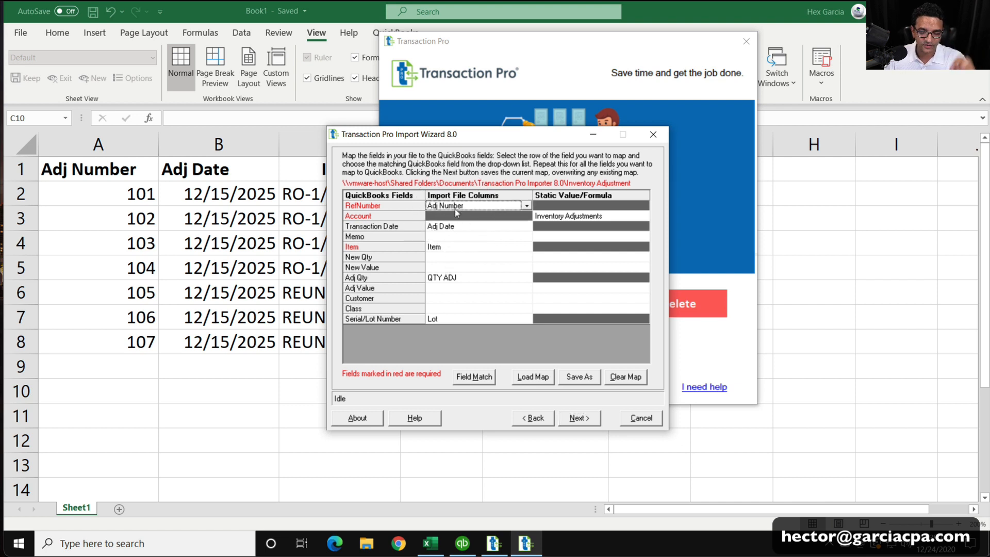
left_click(454, 227)
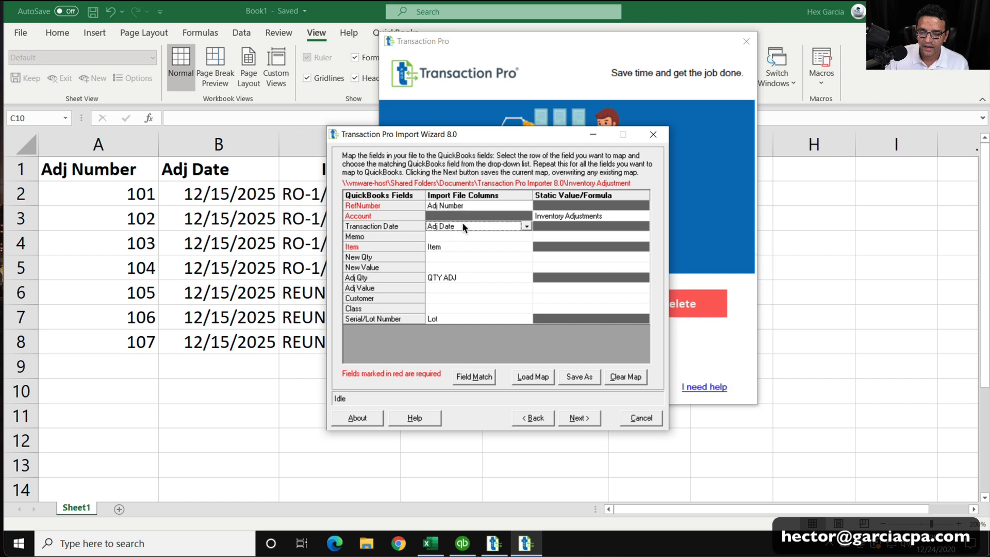
left_click(581, 217)
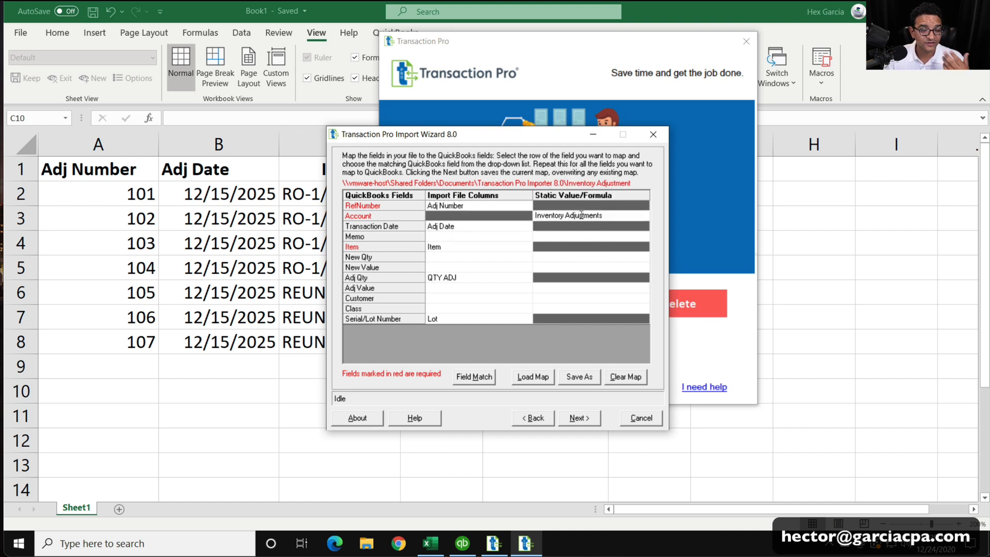
left_click_drag(603, 215, 534, 215)
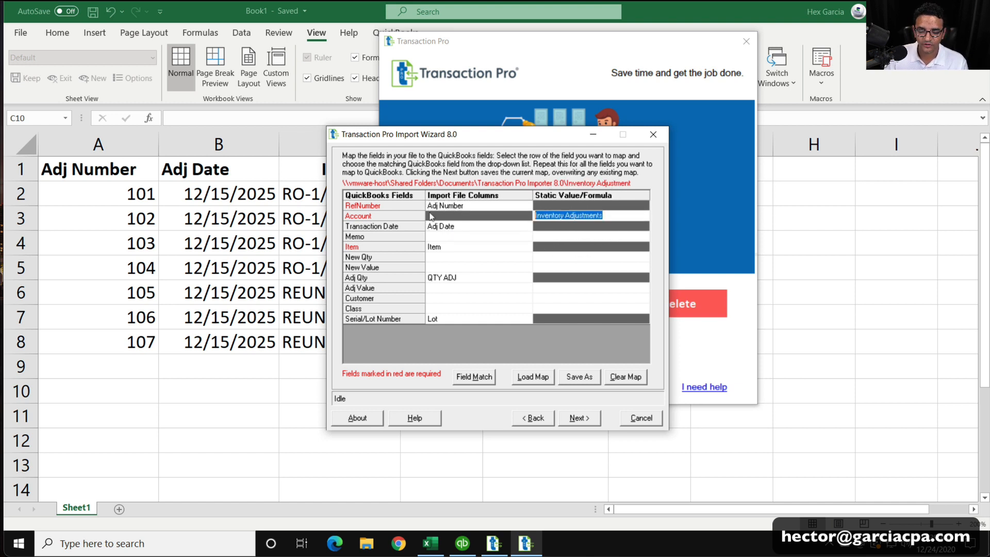
Step: Switch to QuickBooks, open Adjust Quantity/Value on Hand, and examine the adjustment account and the accounts available for it
left_click(462, 543)
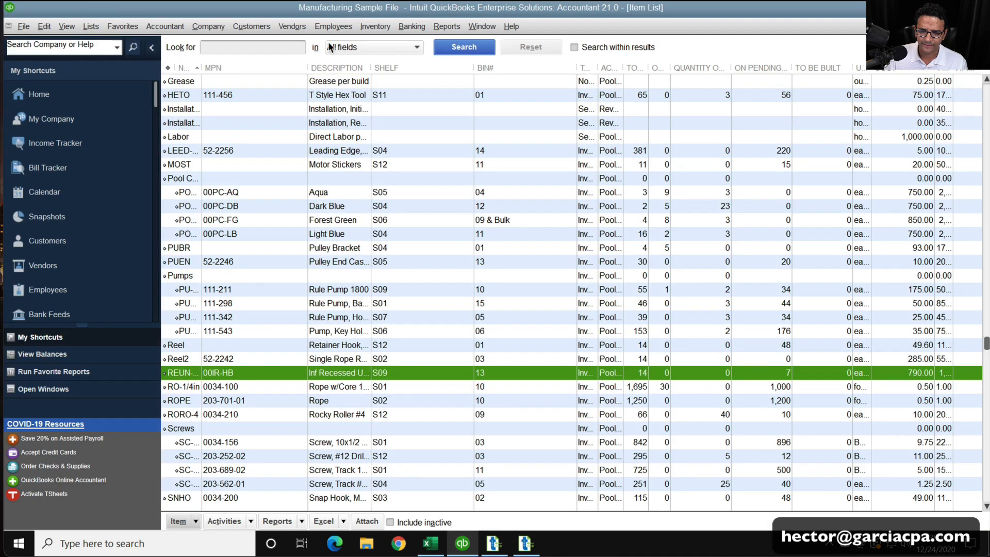
left_click(363, 28)
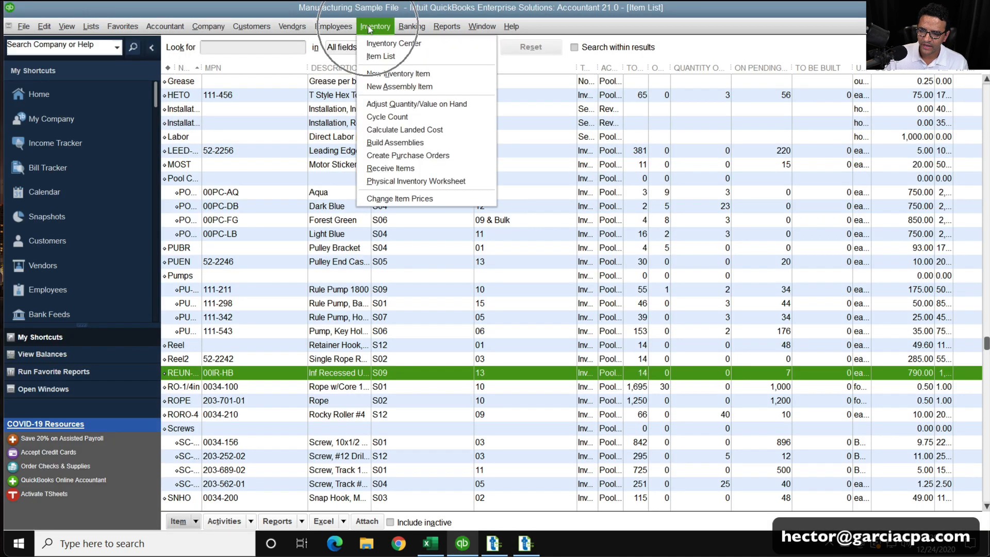
left_click(408, 105)
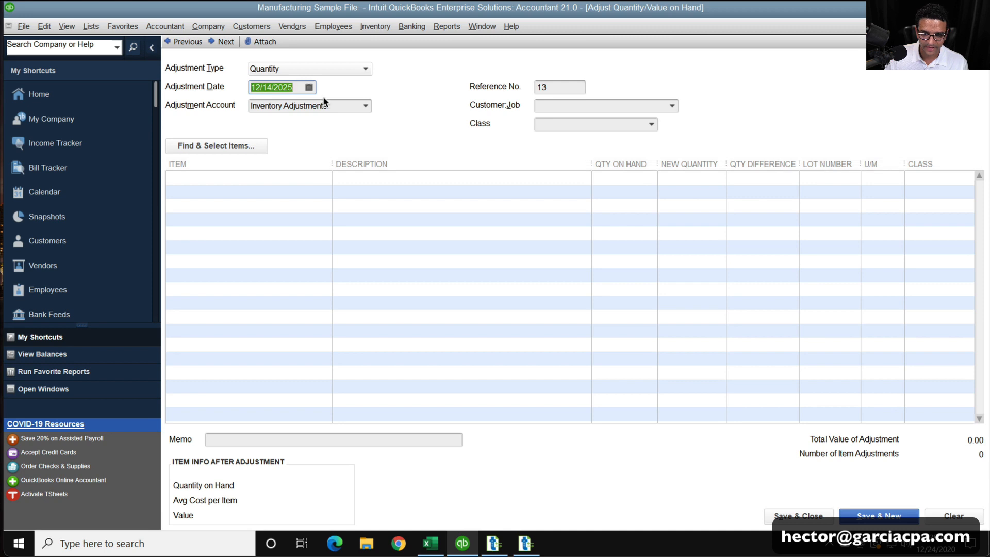
left_click(334, 109)
left_click_drag(334, 111, 251, 108)
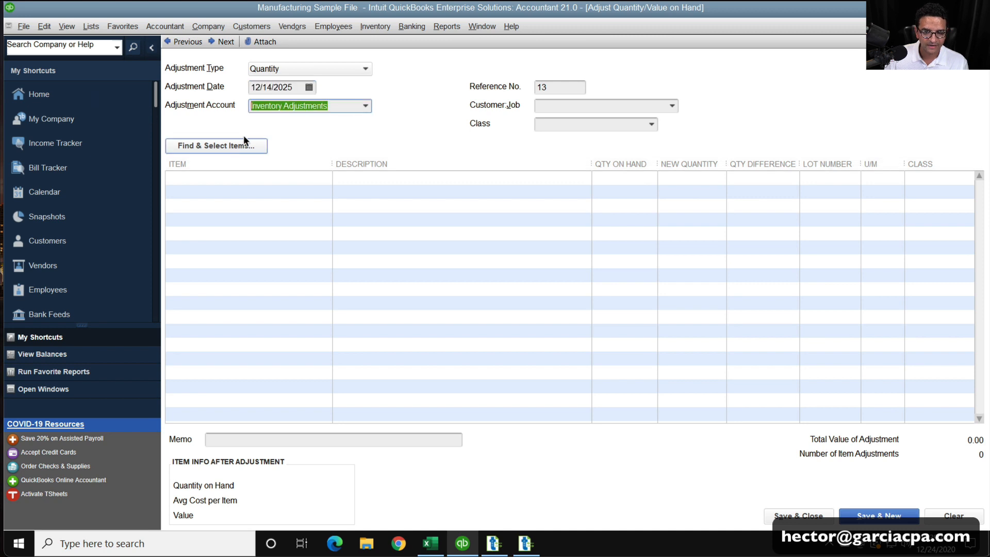
left_click(364, 107)
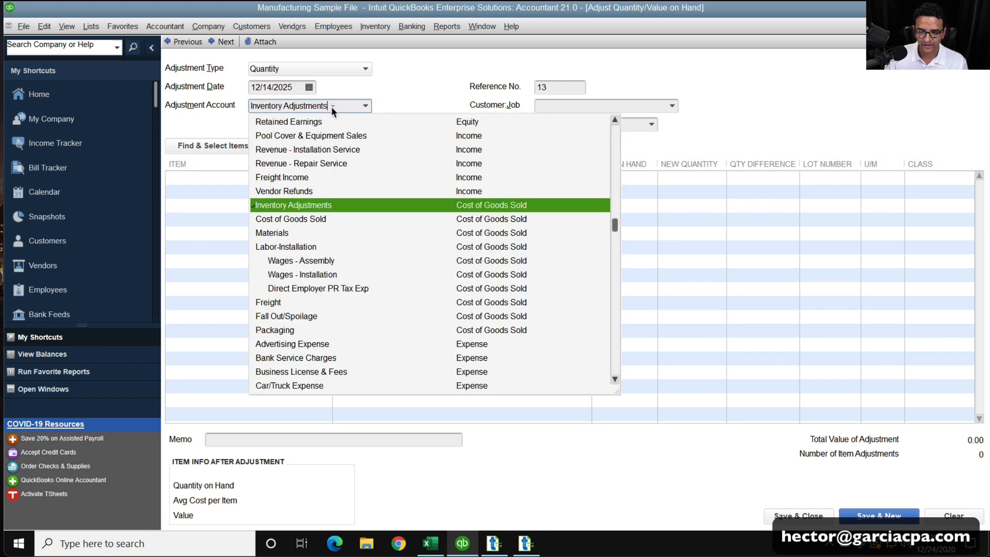
left_click_drag(333, 111, 180, 90)
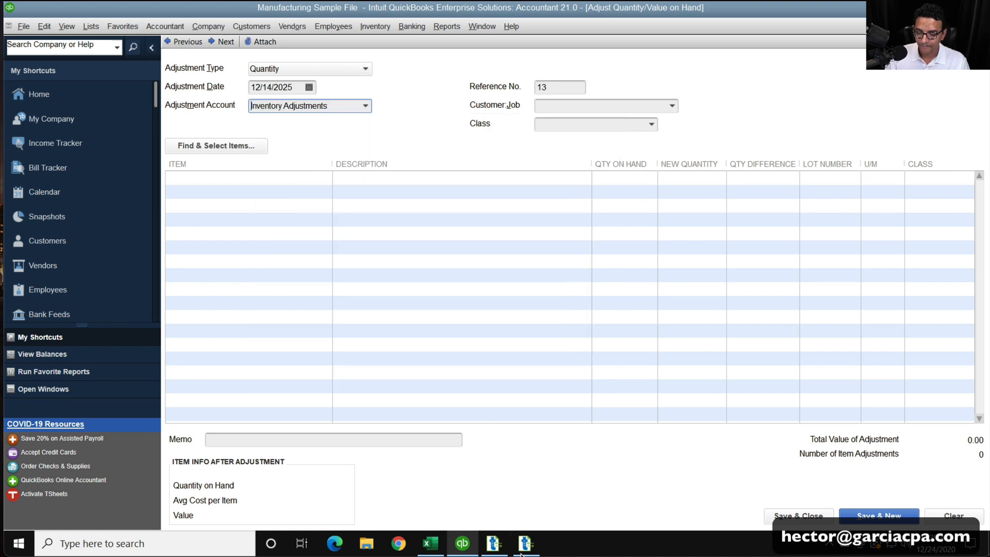
Step: Return to the import wizard and review the Account, Transaction Date, Item and Adj Qty mappings, keeping Adj Date and Item as mapped
left_click(528, 543)
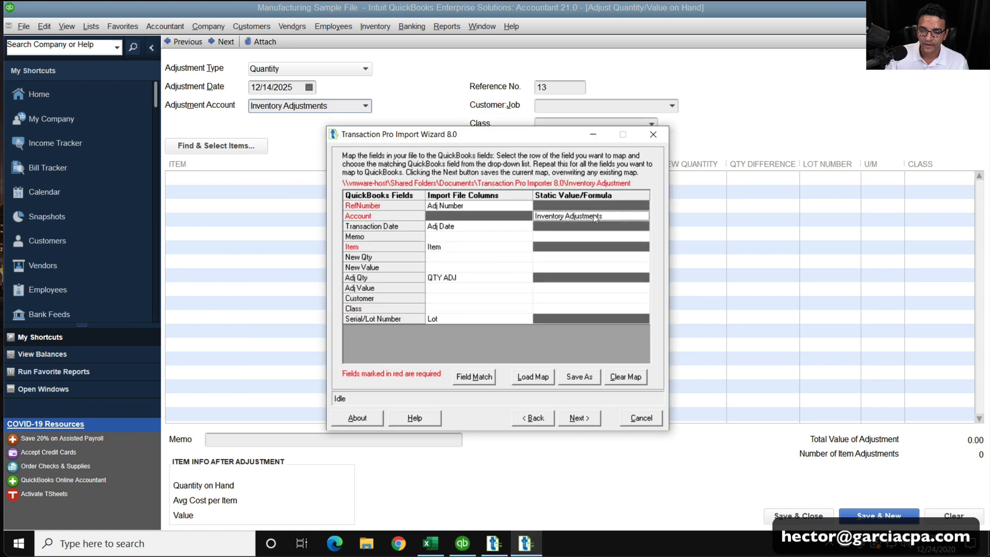
left_click(490, 215)
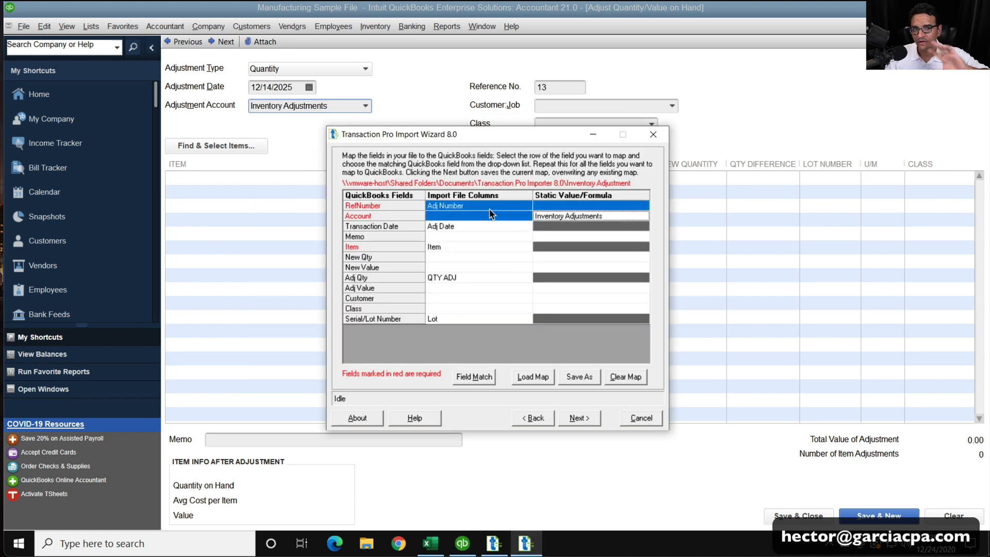
left_click(456, 226)
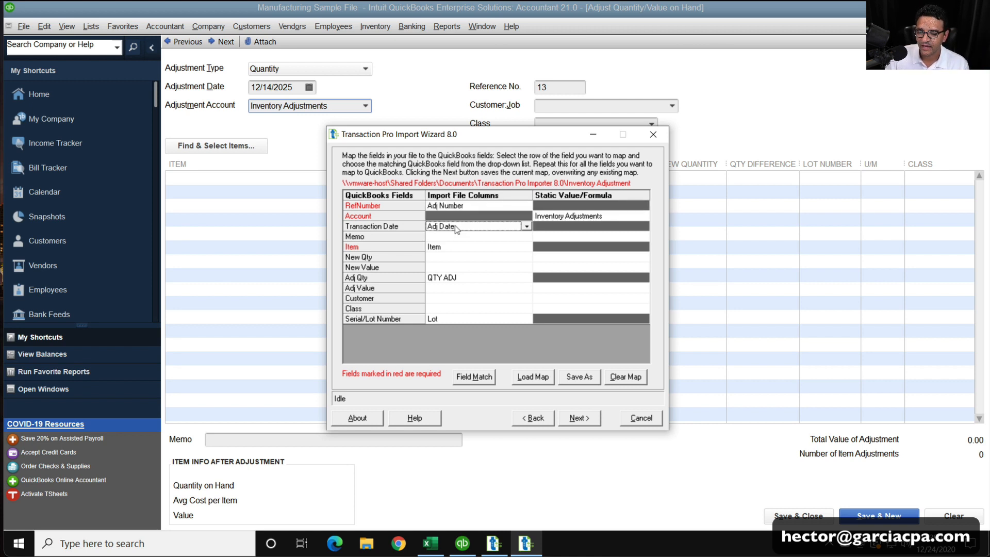
left_click(525, 226)
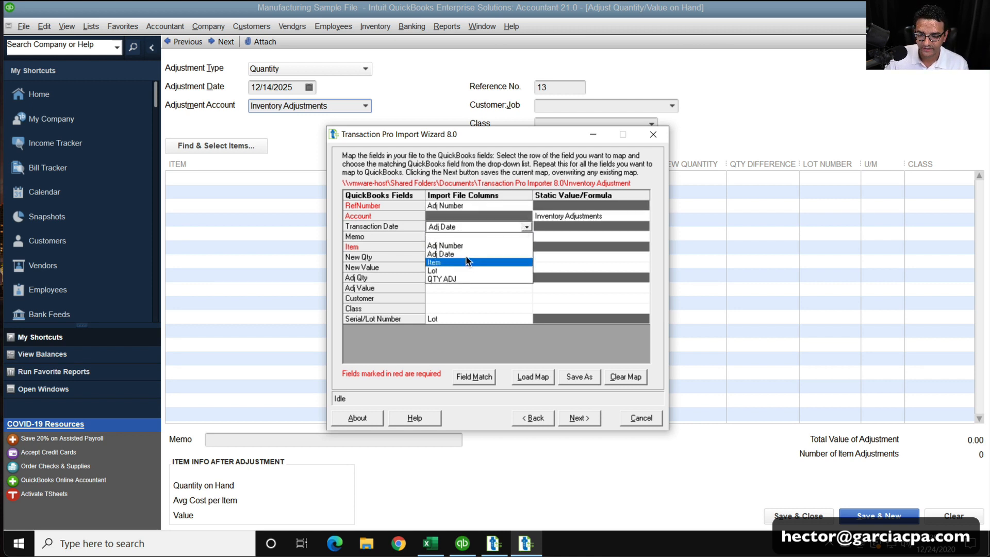
left_click(466, 255)
left_click(427, 247)
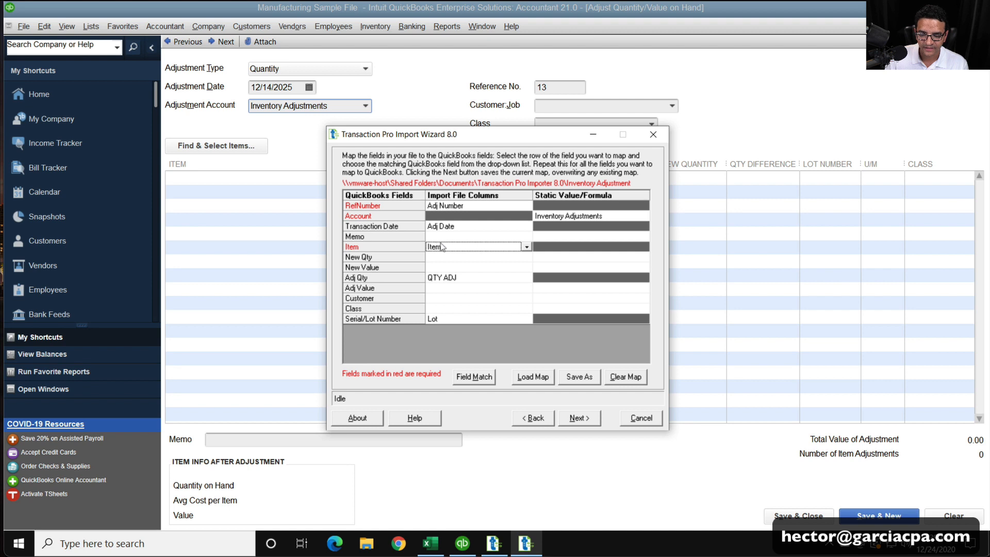
left_click(526, 248)
left_click(438, 282)
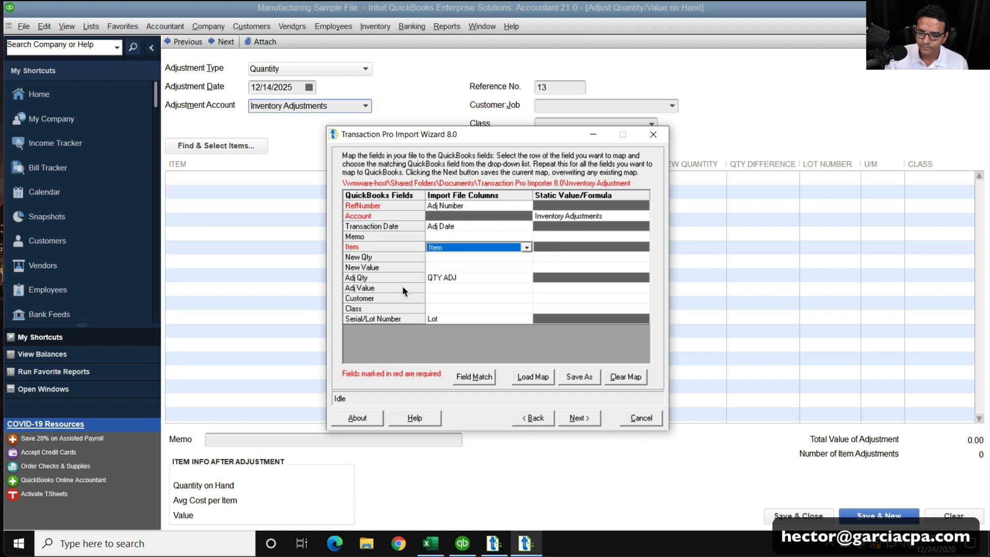
left_click(456, 267)
left_click(458, 277)
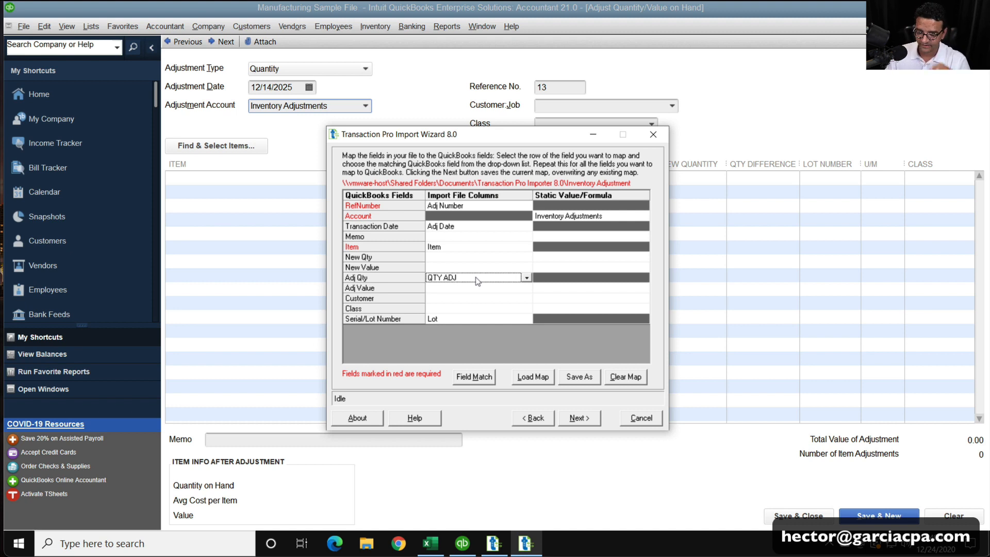
Step: Switch to the Excel workbook, widen column F, and add the header Cum ADJ in F1
left_click(430, 543)
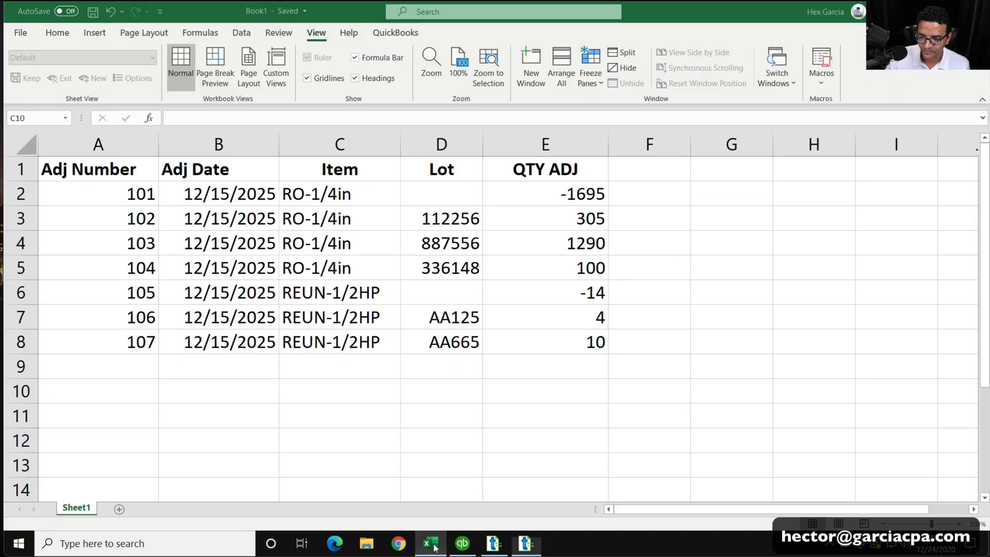
left_click(501, 417)
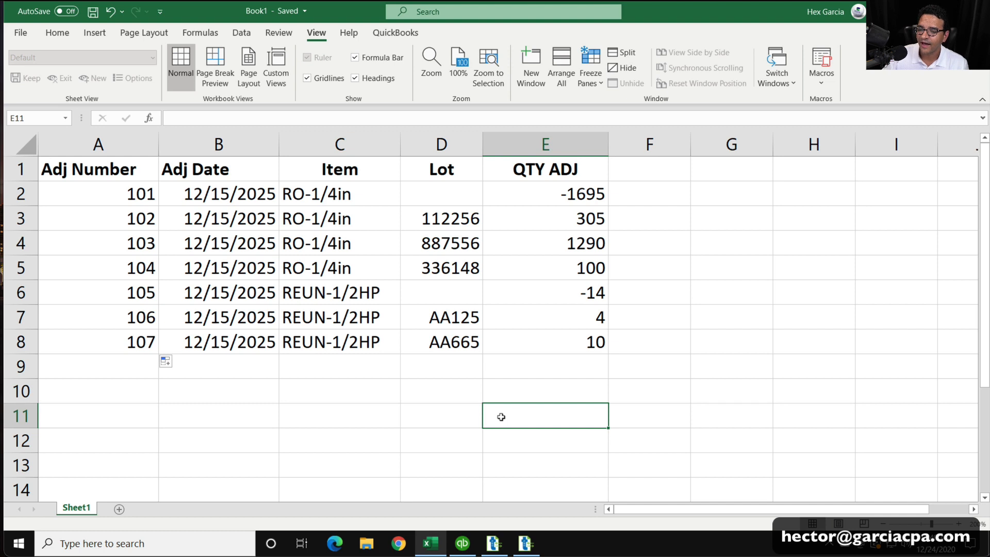
left_click(643, 170)
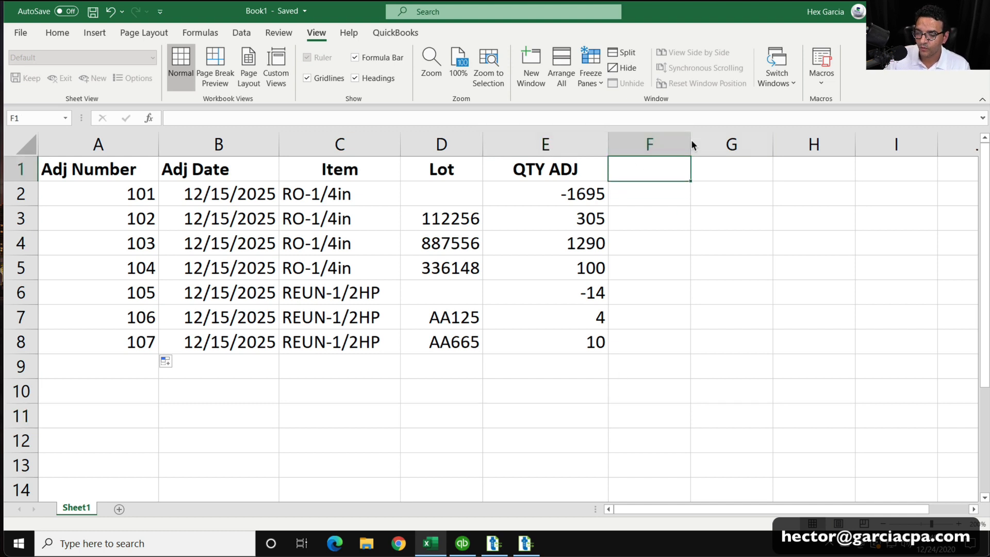
left_click_drag(690, 139, 751, 139)
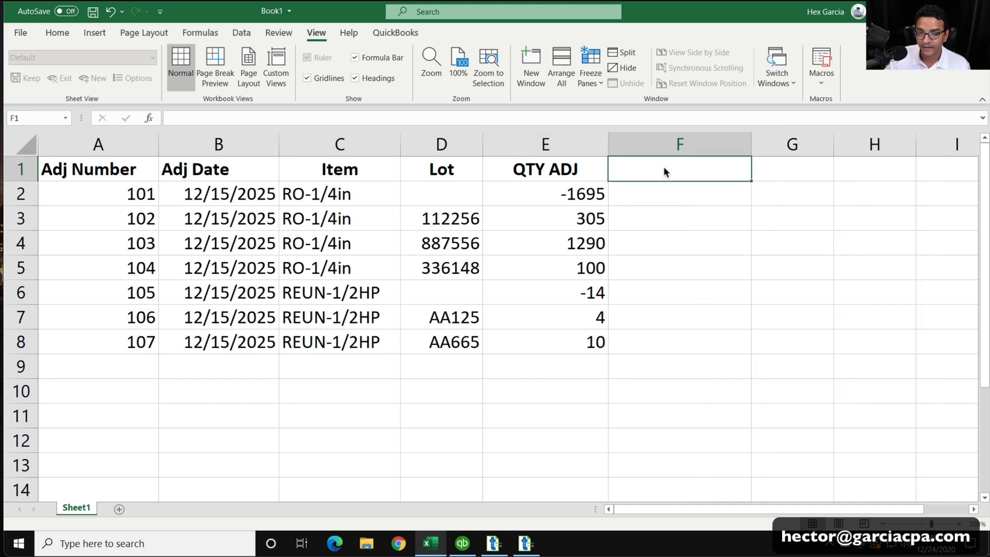
type("Cum ADJ")
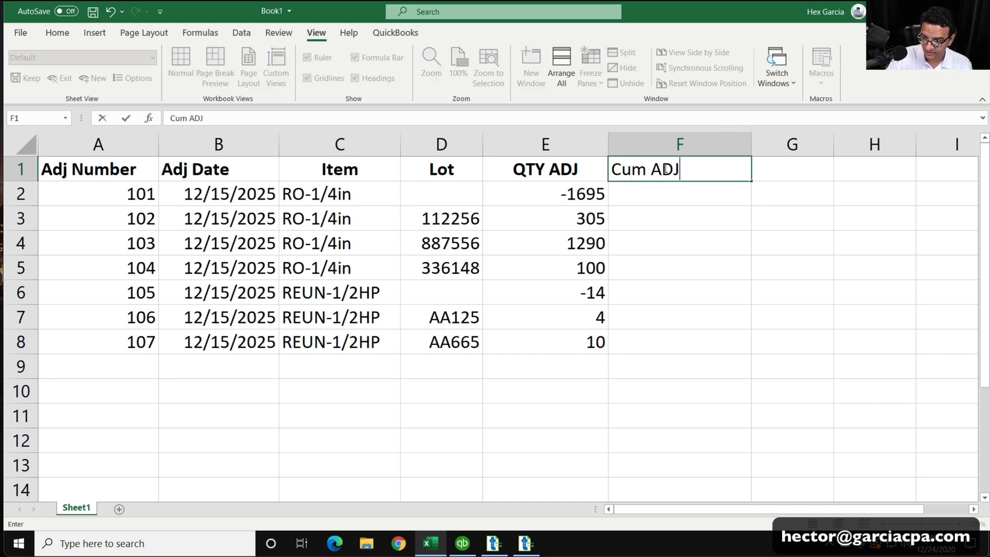
key("Return")
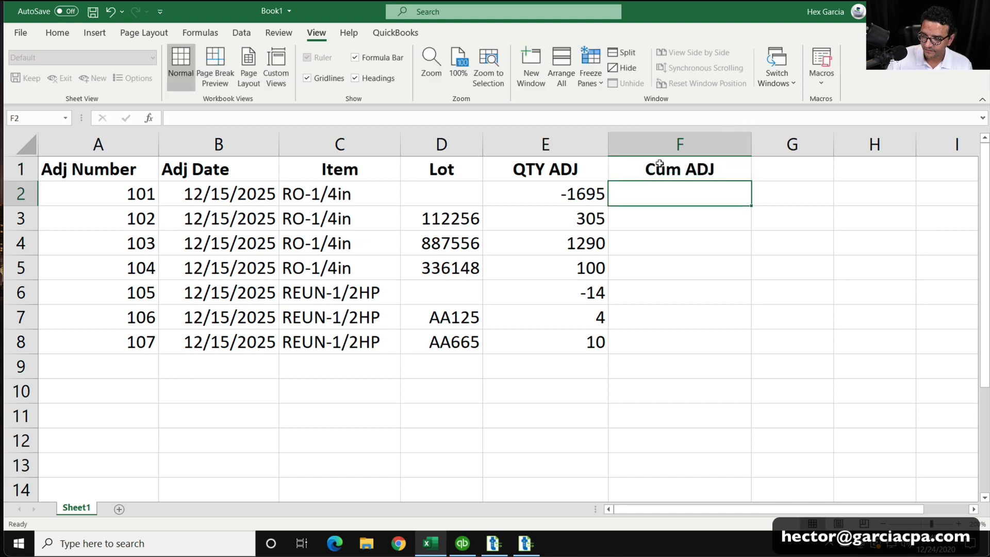
Step: Enter the formula =E3+E4 in F4 to accumulate the first two RO-1/4in lot quantities
left_click(656, 209)
left_click(593, 222)
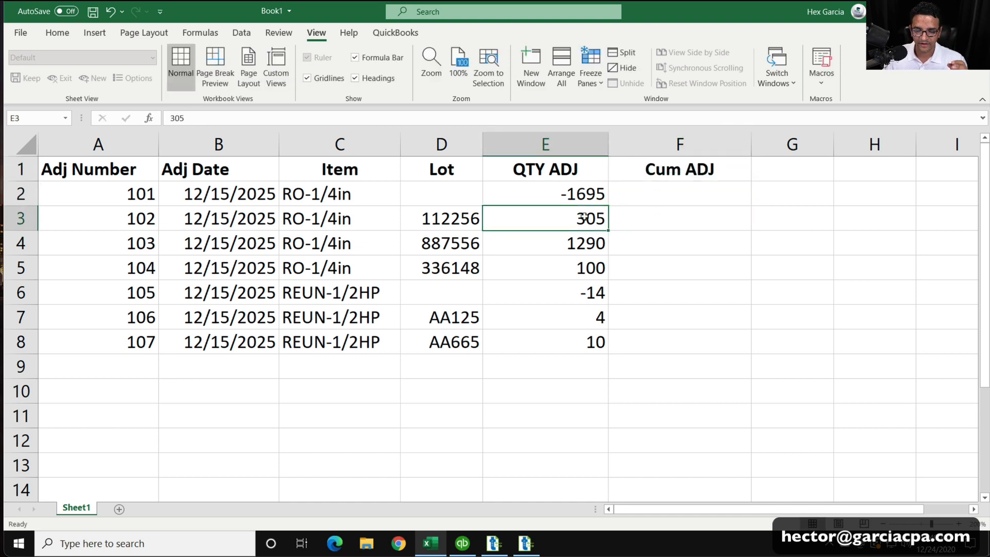
left_click(585, 194)
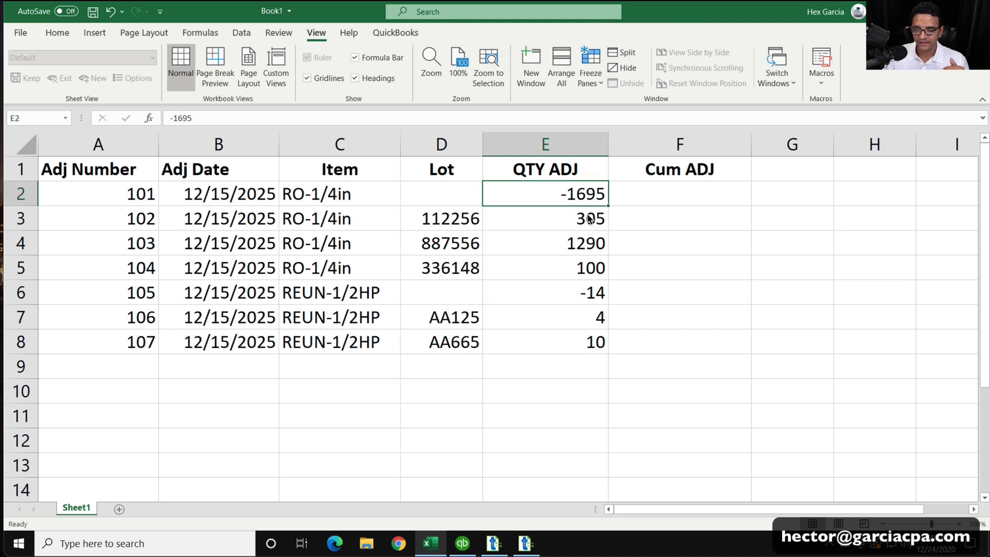
left_click(583, 211)
left_click(716, 239)
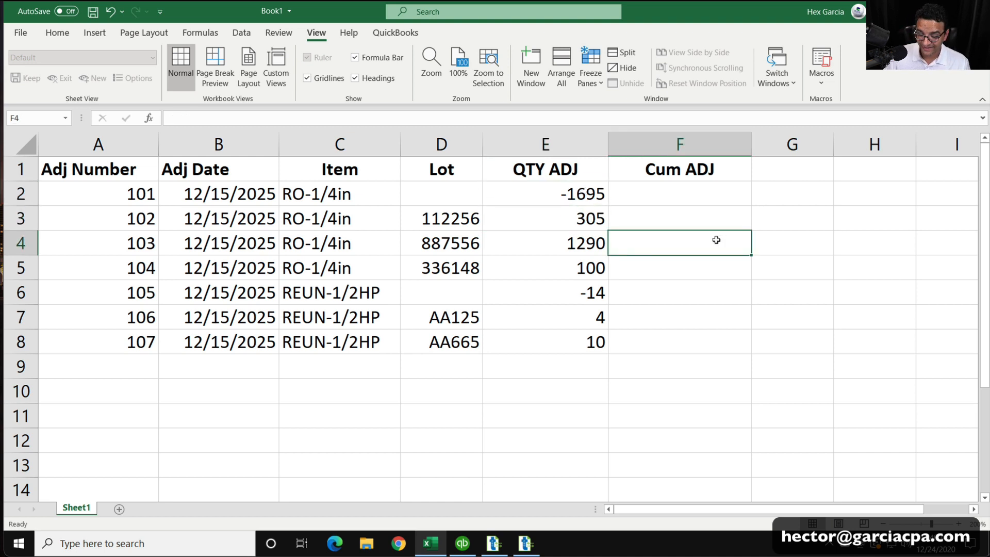
type("=")
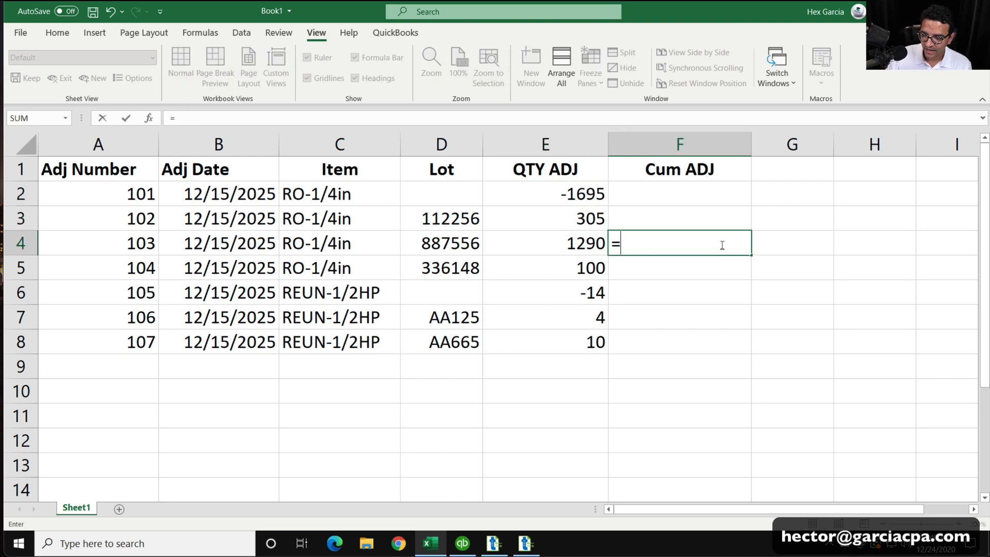
left_click(563, 220)
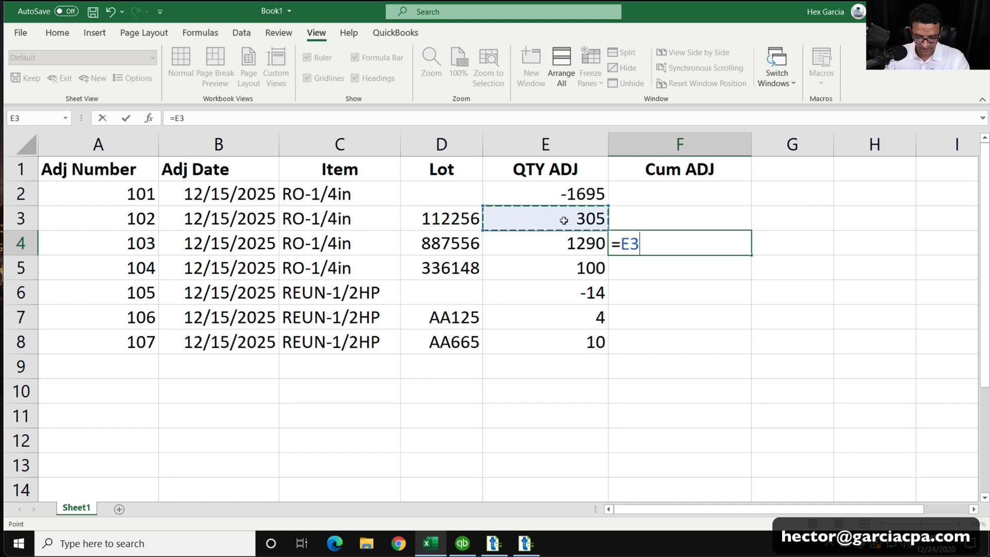
type("+")
left_click(568, 240)
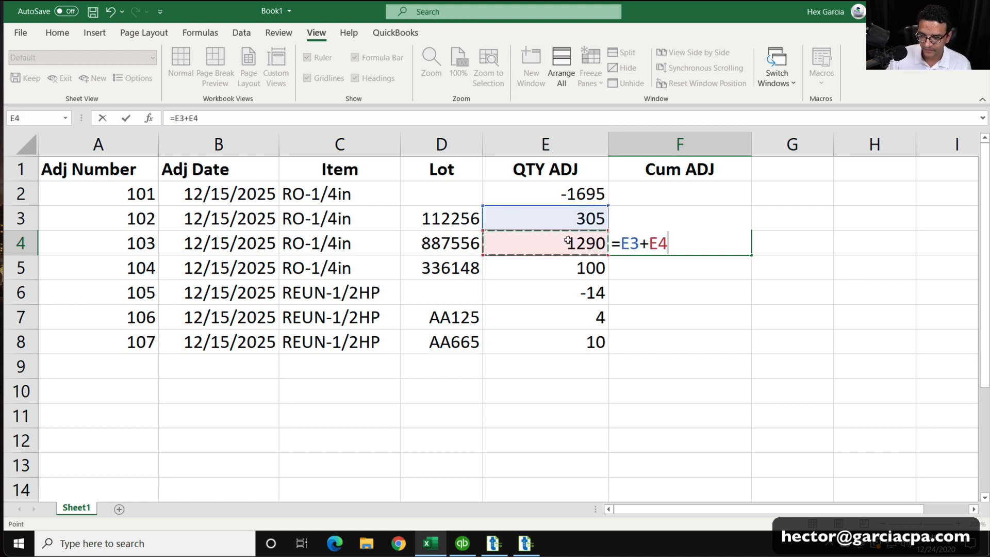
key("Return")
Step: Enter the formula =F4+E5 in F5 to add lot 336148's quantity to the running total
left_click(673, 246)
left_click(678, 256)
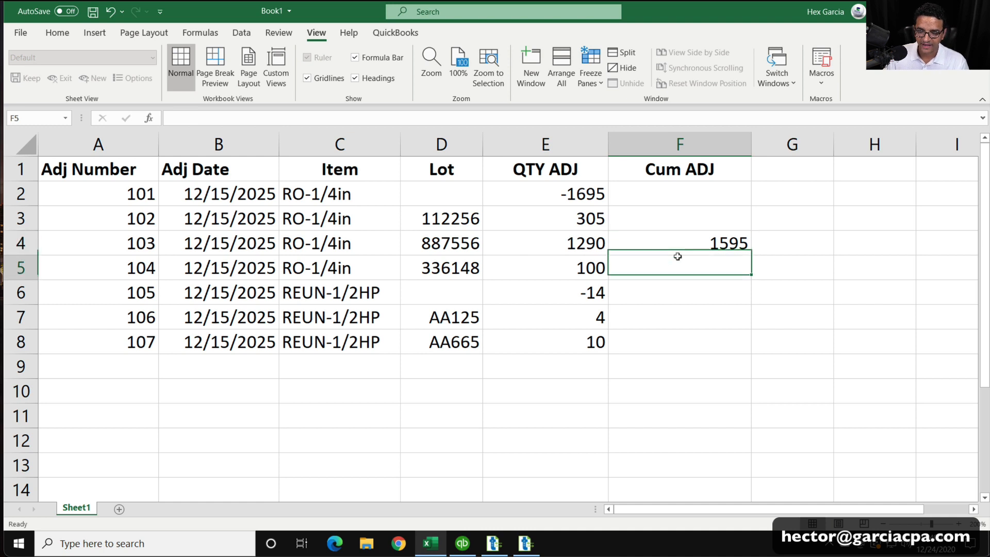
type("=")
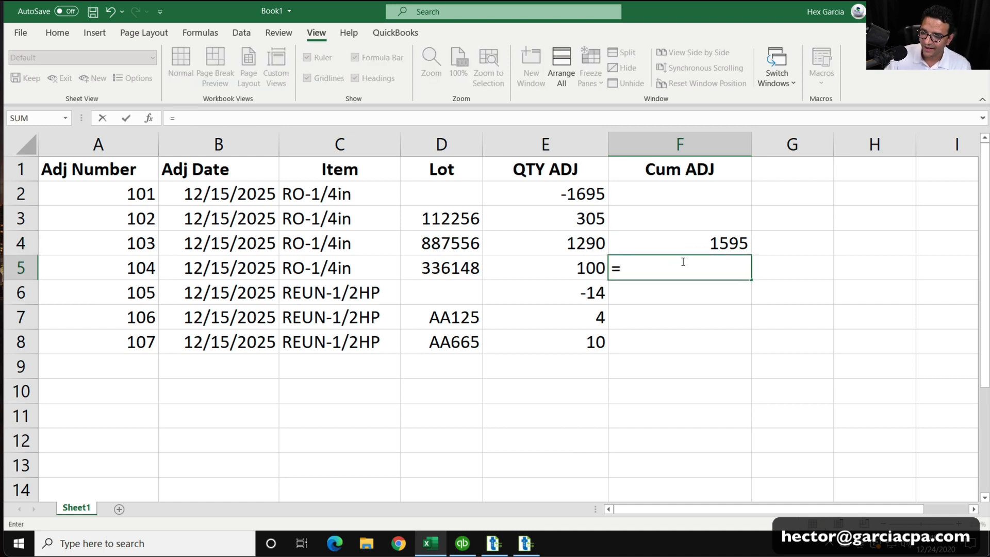
left_click(731, 237)
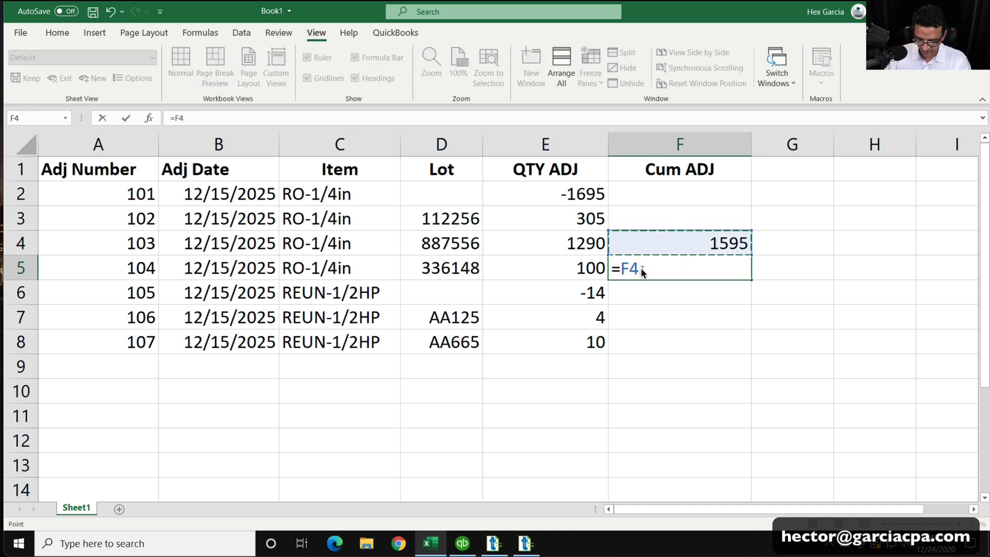
type("=")
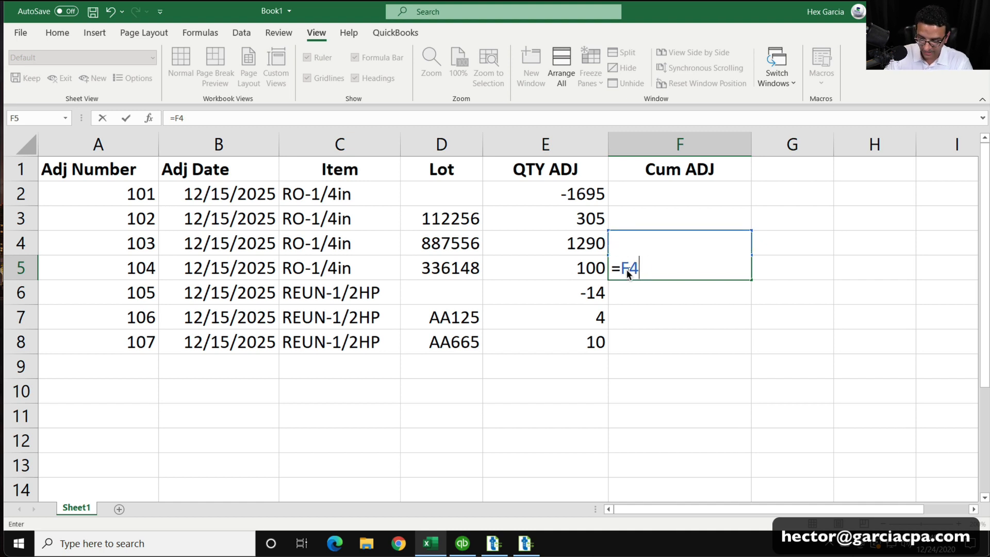
left_click(568, 264)
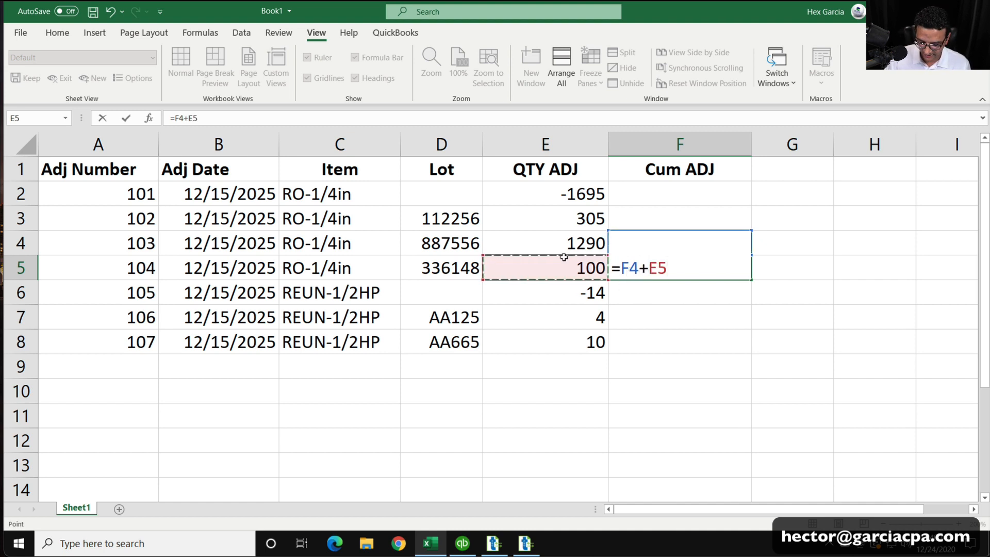
key("Return")
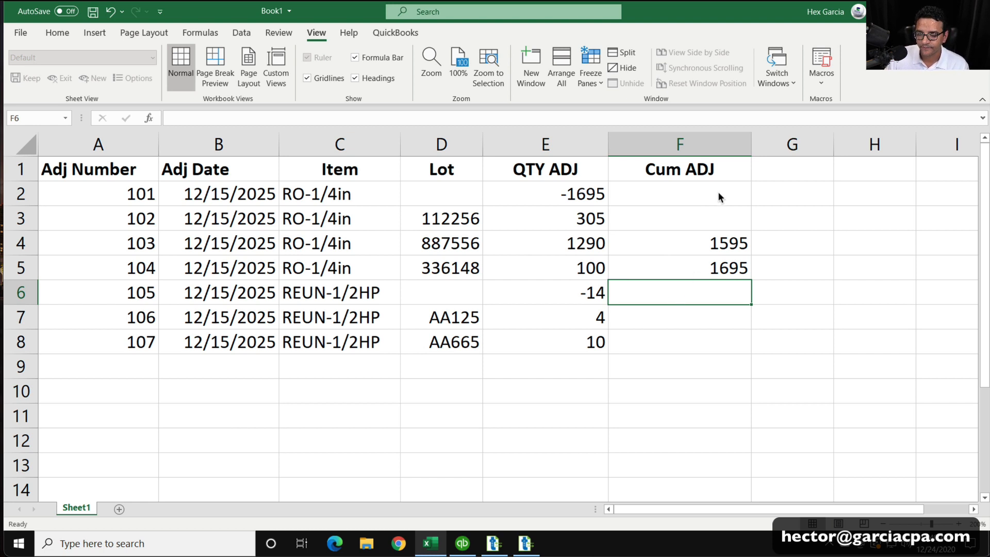
Step: Fill in the starting Cum ADJ values for RO-1/4in, with 305 in F3 and 0 in F2
left_click(701, 217)
type("305")
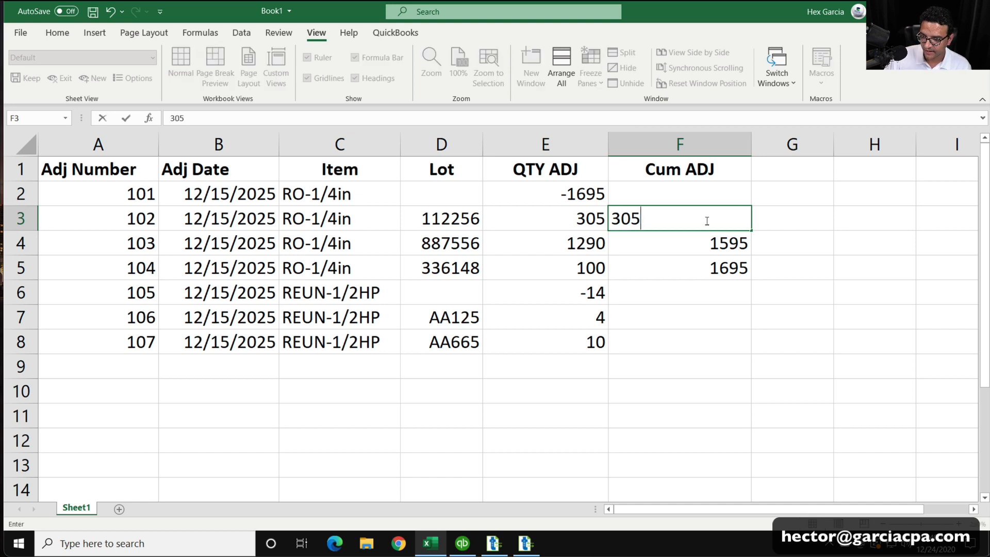
left_click_drag(703, 219, 712, 258)
left_click(712, 182)
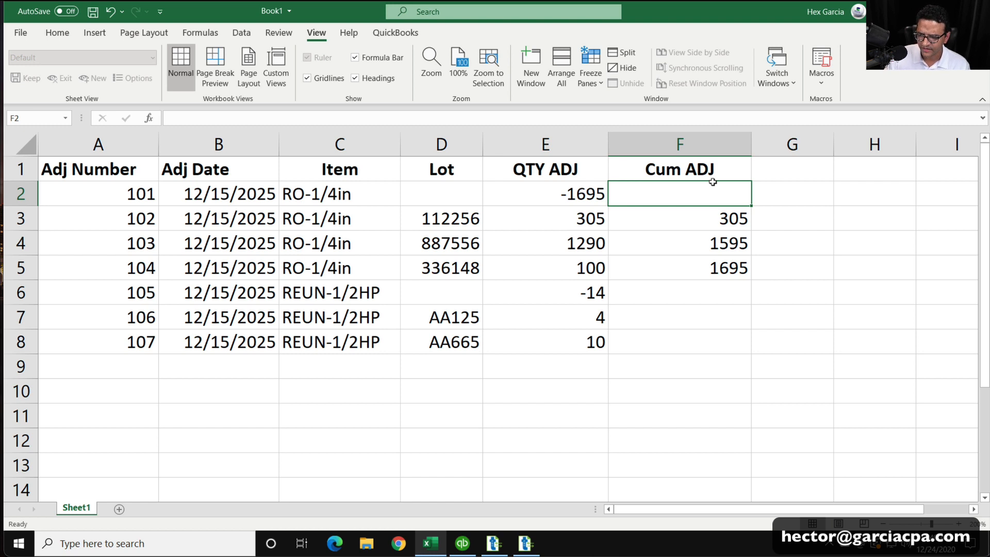
type("0")
key("Return")
left_click(712, 183)
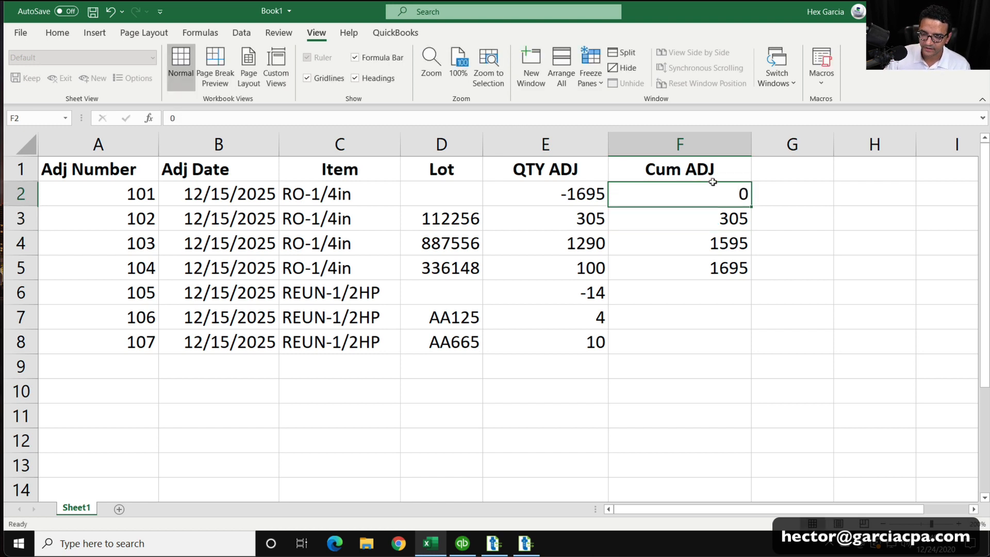
left_click(606, 200)
left_click(691, 184)
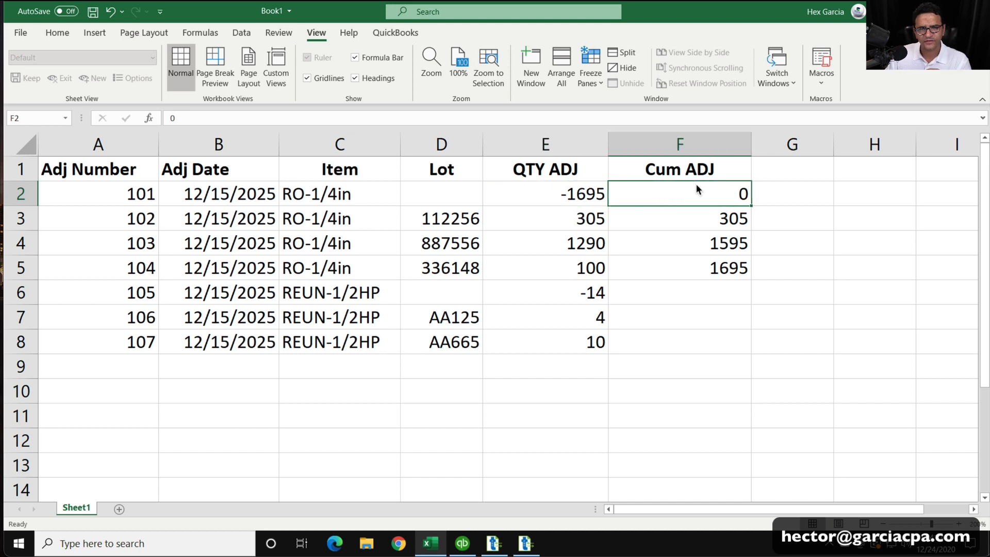
Step: Start the REUN-1/2HP running total with 0 in F6 and a reference to E7 in F7
left_click_drag(713, 223, 717, 260)
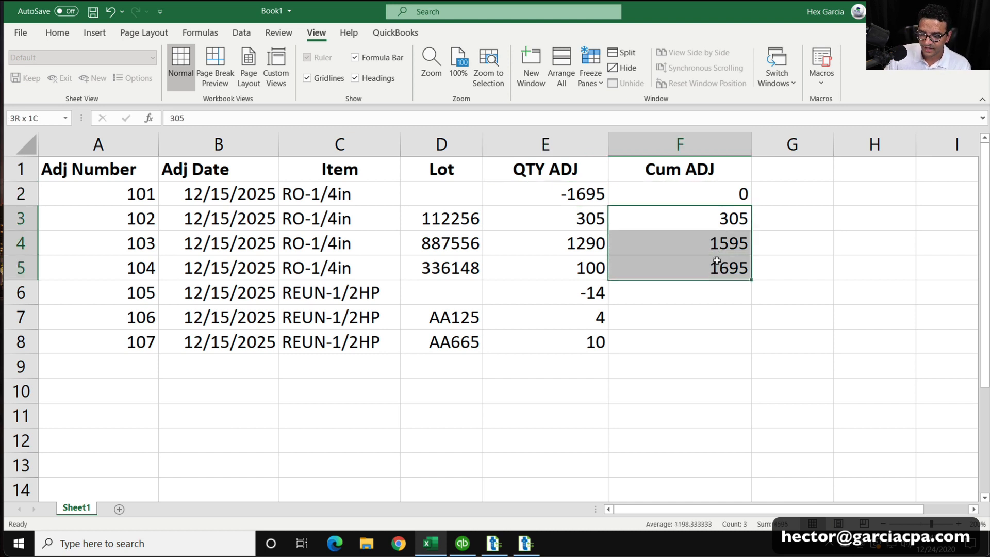
left_click(719, 293)
type("0")
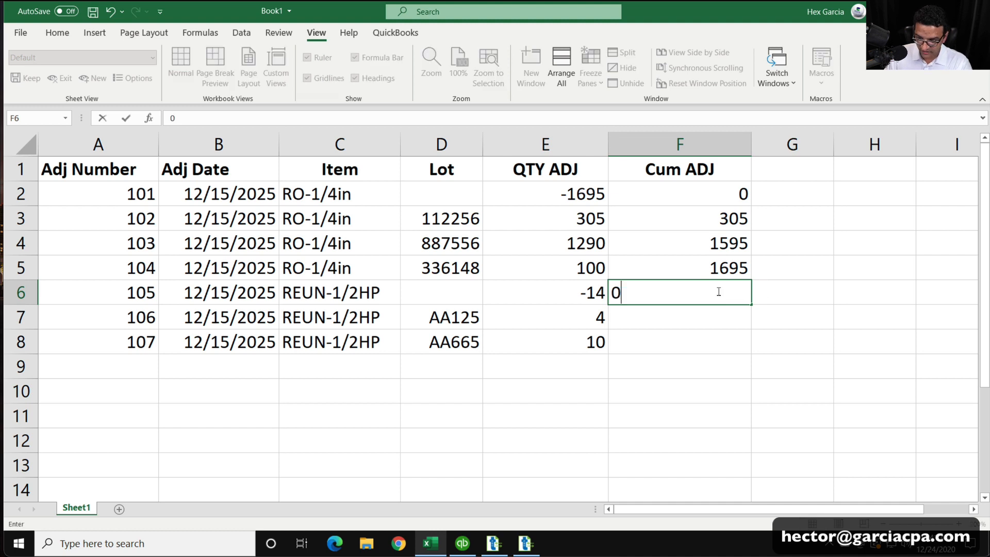
key("Return")
key("Return")
left_click(703, 314)
type("=")
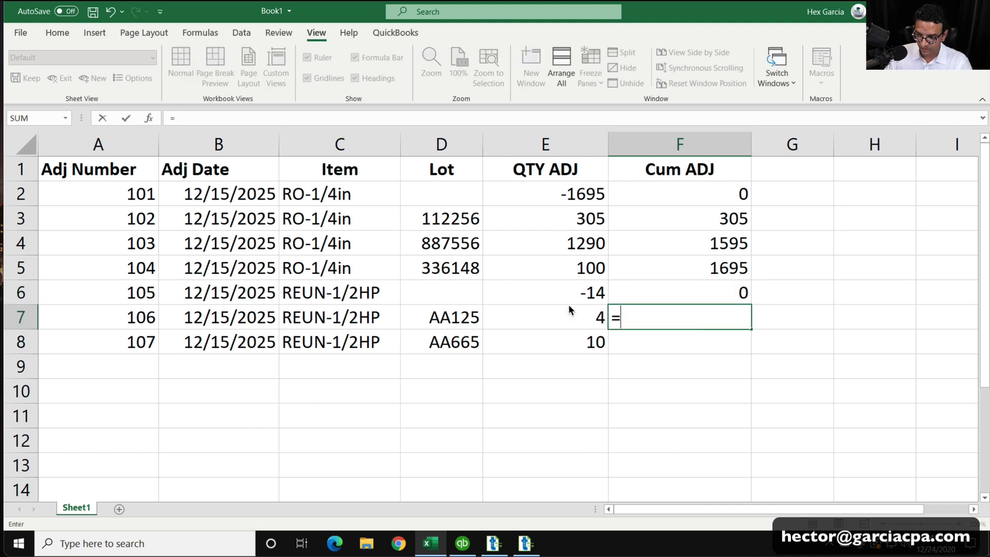
left_click(568, 306)
key("Return")
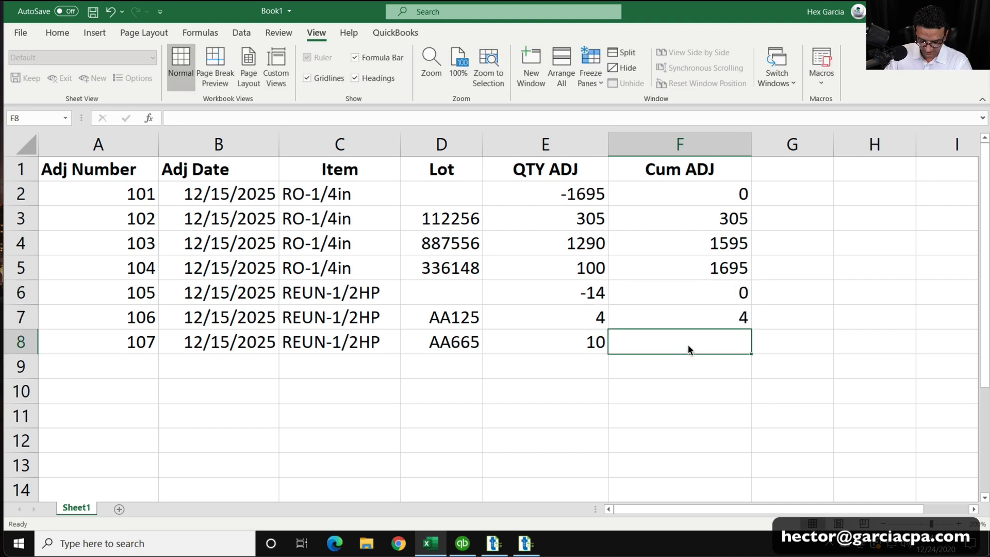
Step: Enter the formula =F7+E8 in F8, check the Cum ADJ values in F2:F8, and save the workbook
type("=")
left_click(723, 310)
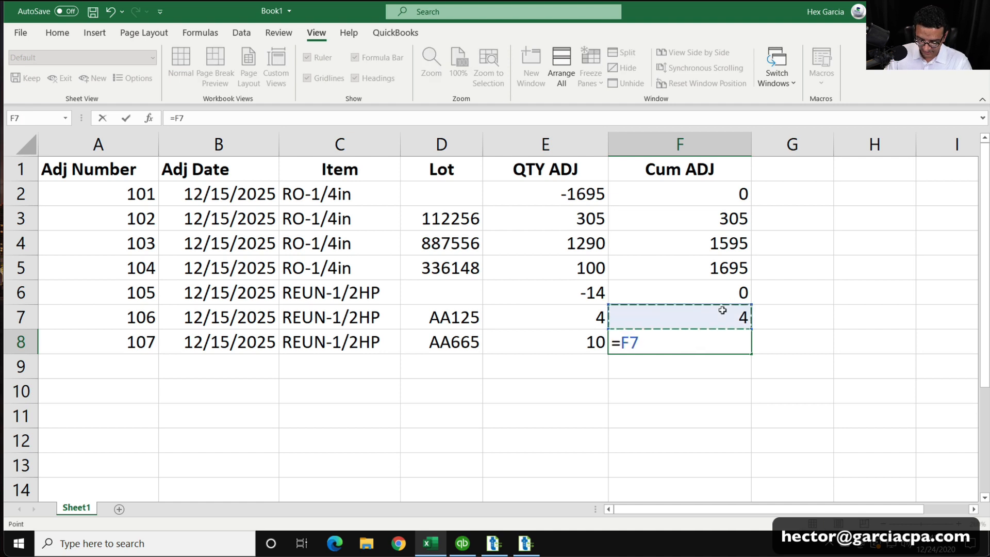
type("+")
left_click(597, 345)
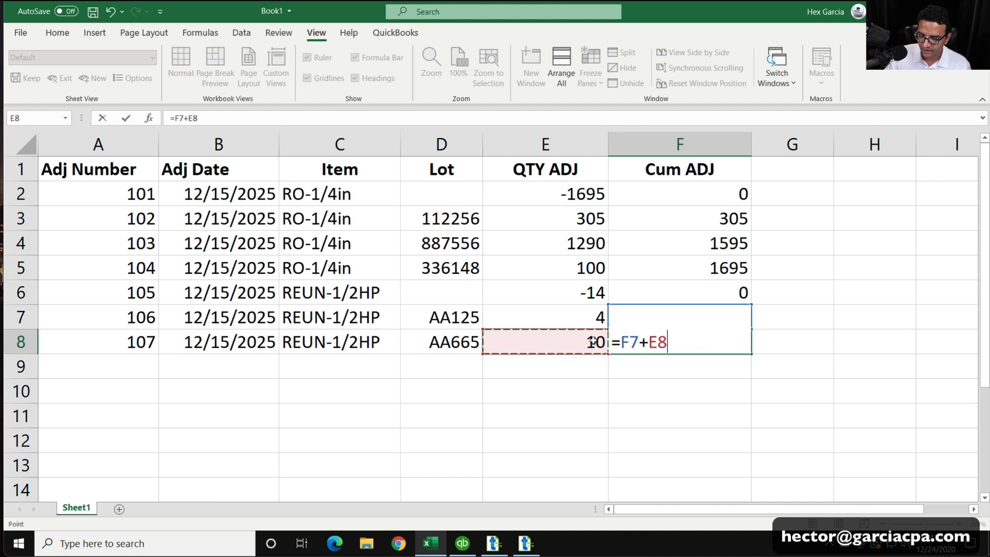
key("Return")
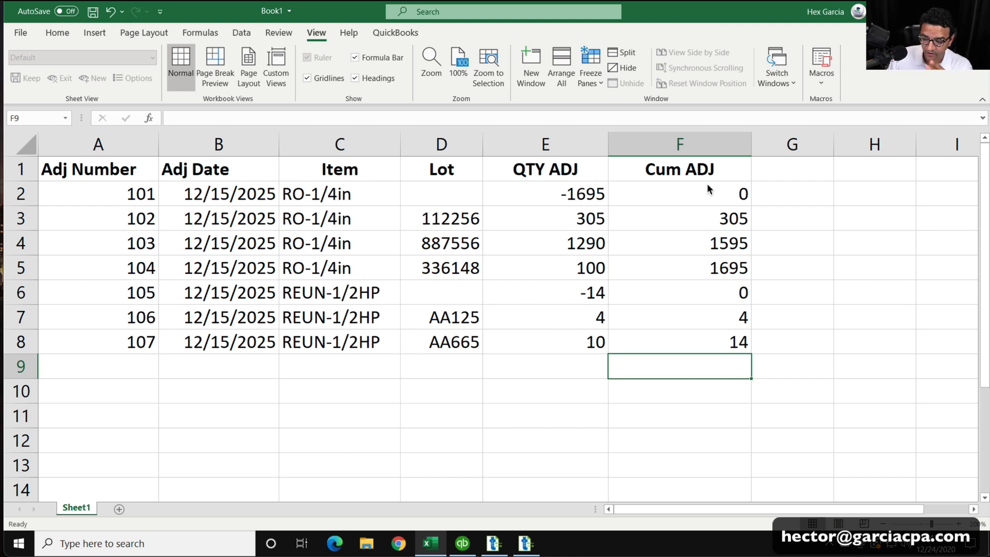
left_click_drag(708, 187, 717, 330)
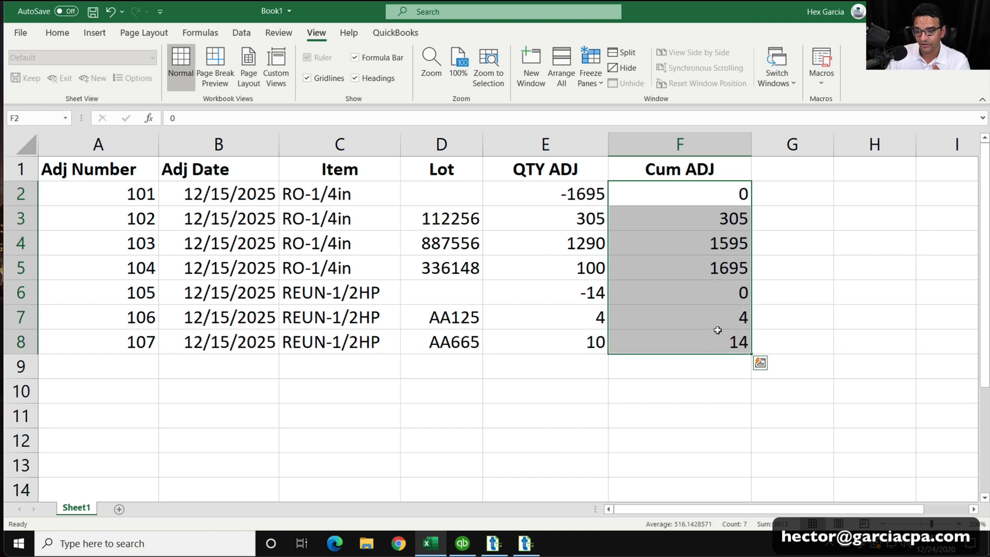
left_click(92, 14)
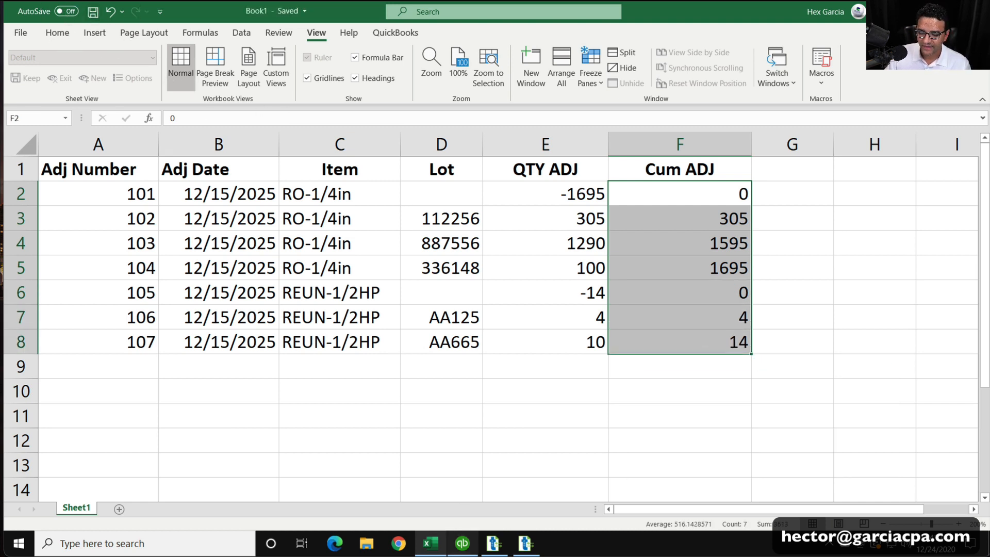
Step: Switch to the Transaction Pro Import Wizard, return to its first page, and reload Book1 from the Desktop as the source file
left_click(525, 543)
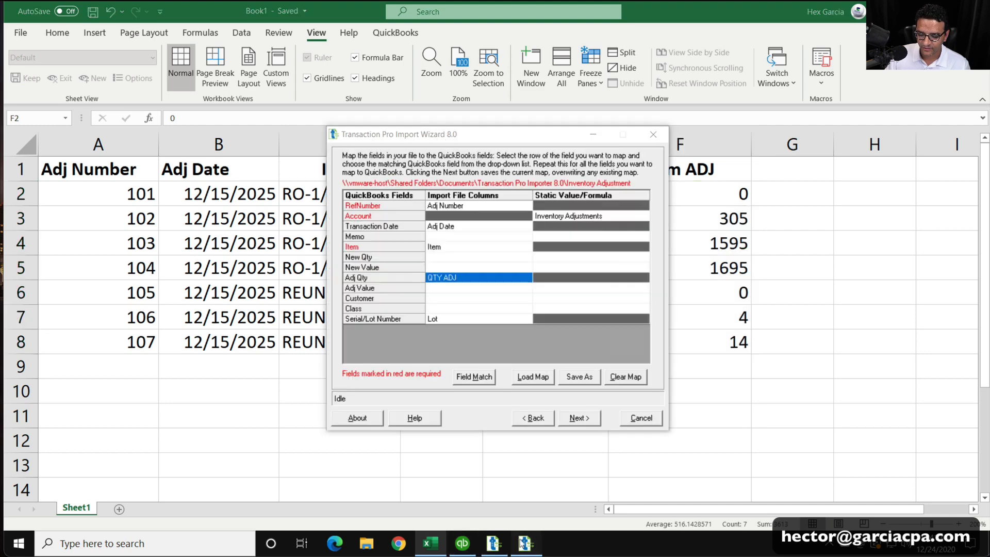
left_click(544, 417)
left_click(543, 417)
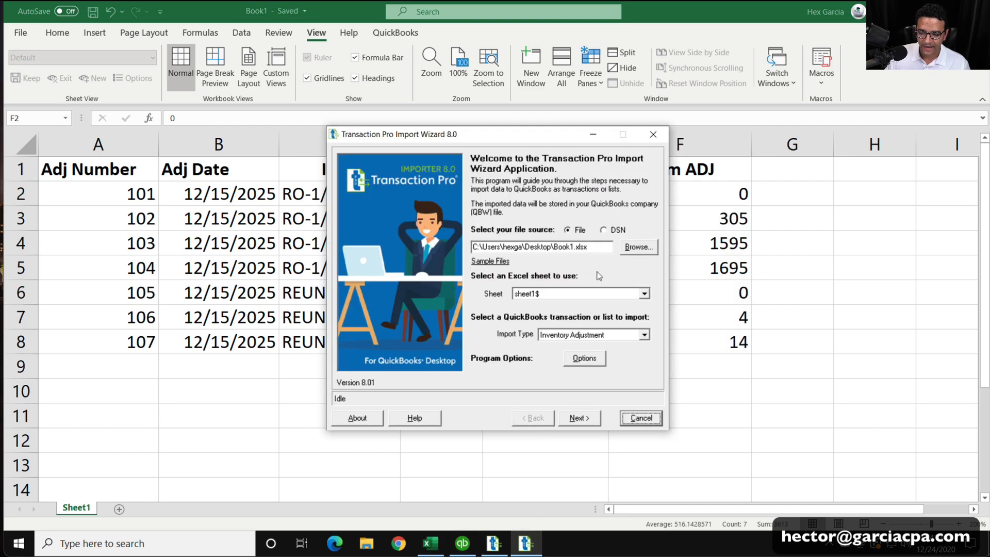
left_click(639, 247)
left_click(487, 233)
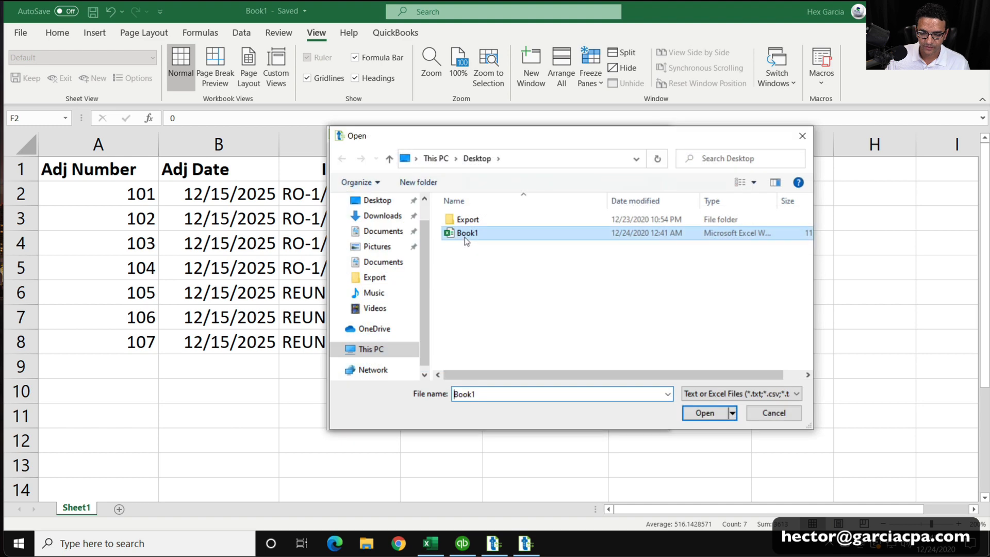
left_click(704, 413)
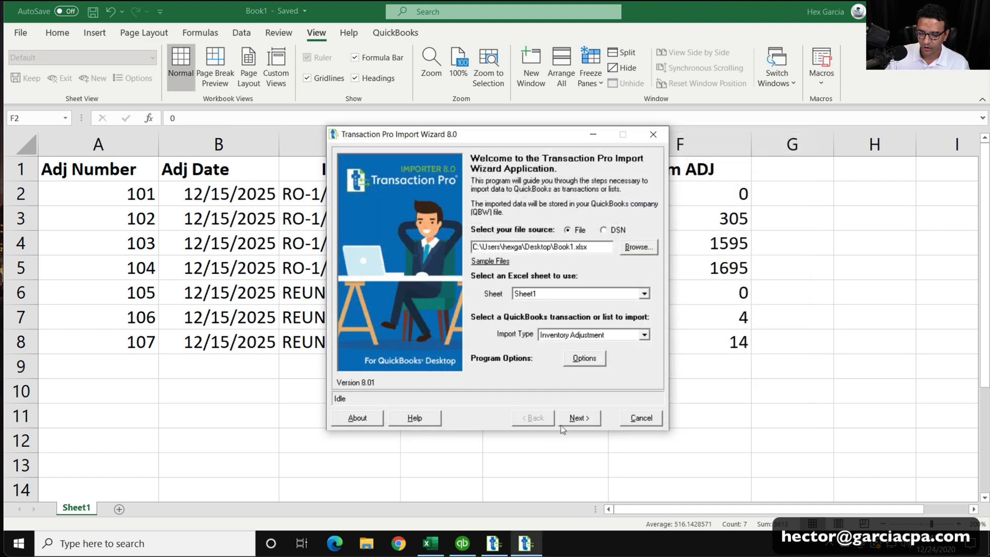
Step: Advance to the field mapping, map Adj Qty to Cum ADJ, and move the wizard clear of the worksheet's QTY ADJ and Cum ADJ columns
left_click(577, 417)
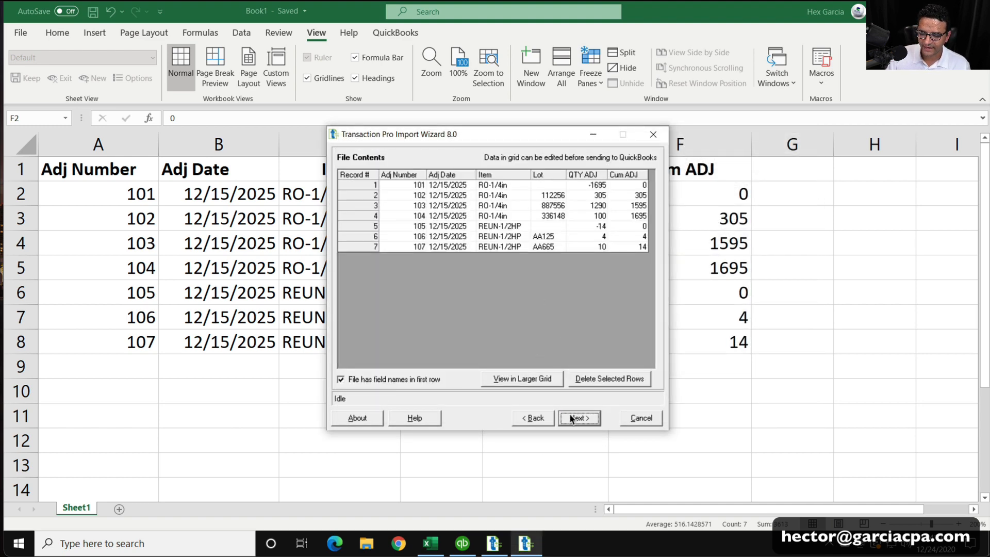
left_click(572, 418)
left_click(462, 277)
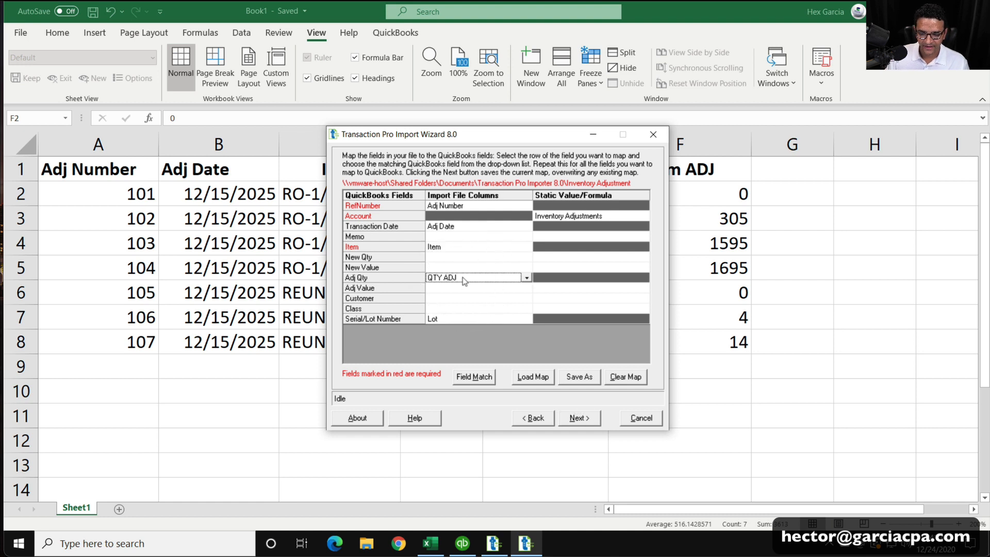
left_click(527, 278)
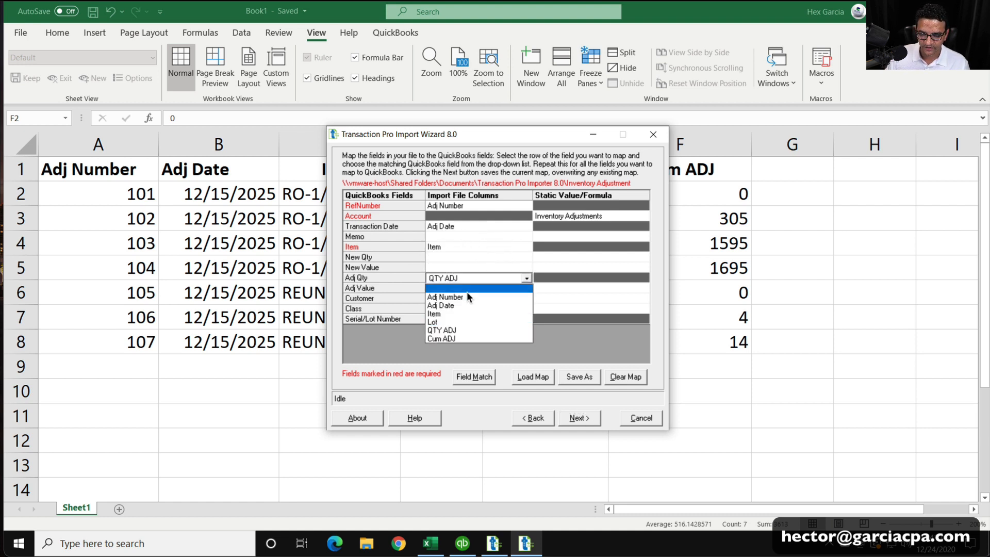
left_click(450, 338)
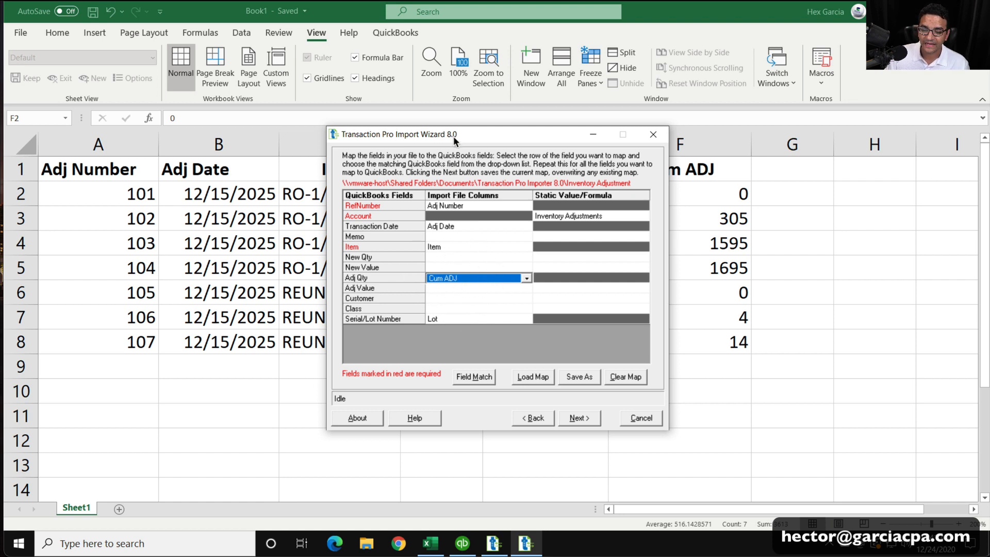
left_click_drag(453, 136, 217, 124)
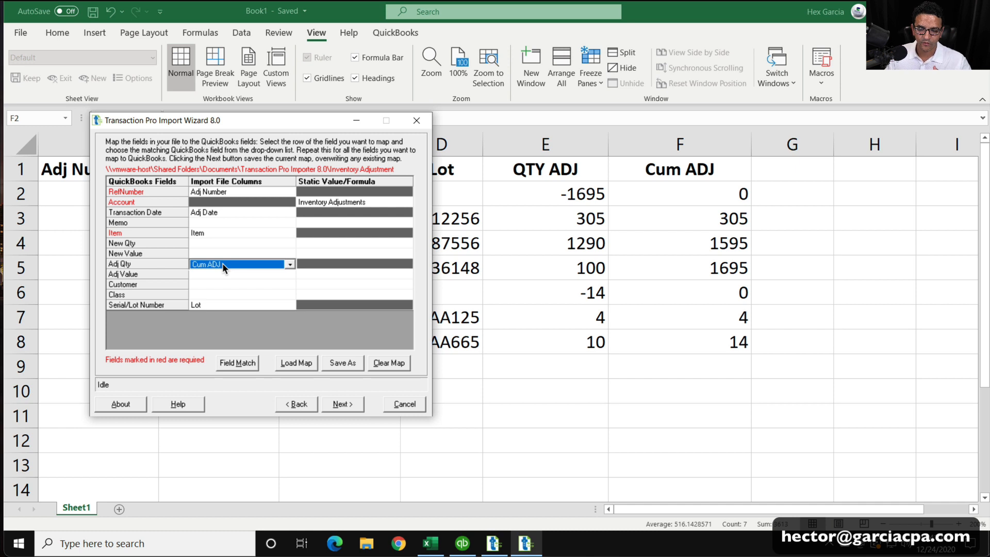
left_click(223, 264)
left_click(229, 242)
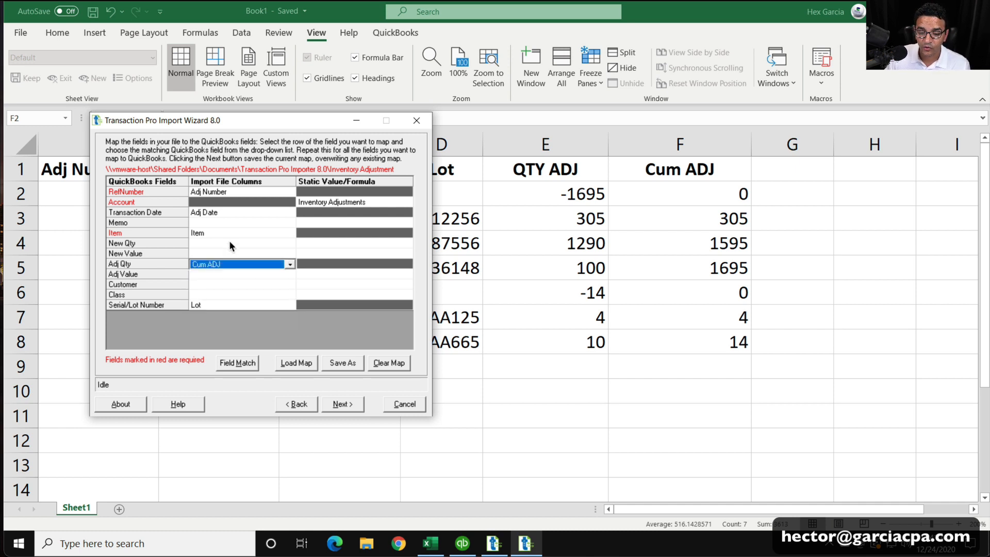
Step: Clear the Adj Qty mapping and map New Qty to Cum ADJ instead, leaving Adj Qty blank
left_click(229, 241)
left_click(228, 262)
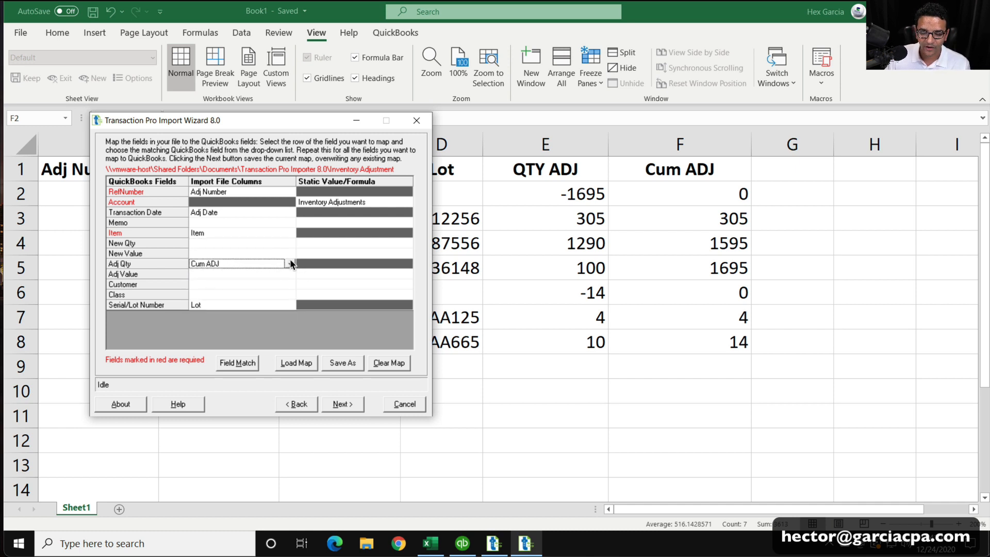
left_click(289, 264)
left_click(253, 274)
left_click(287, 243)
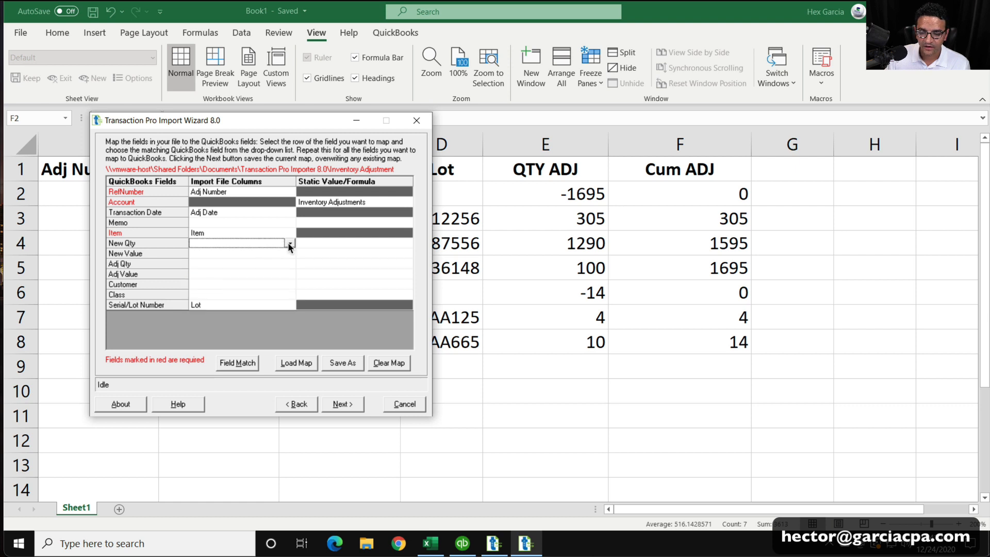
left_click(290, 244)
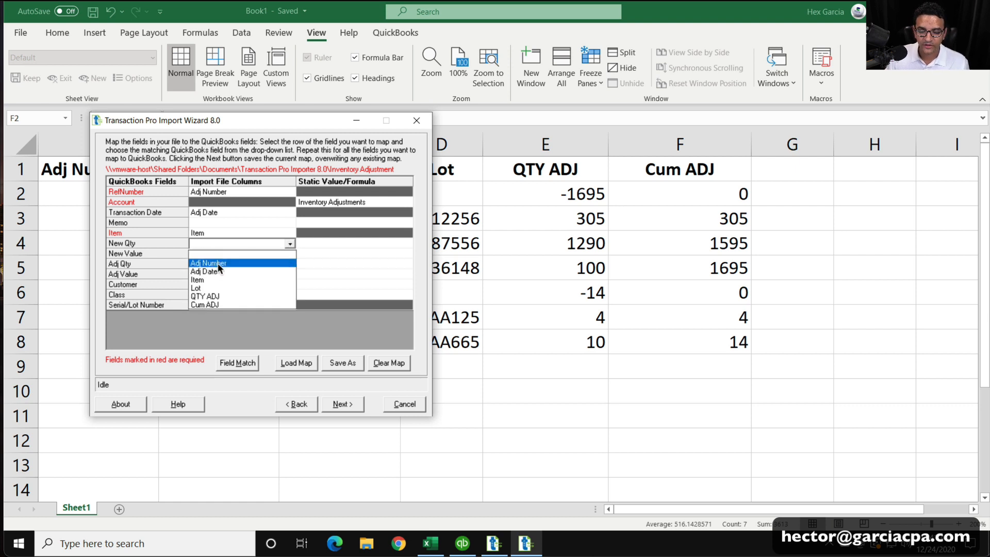
left_click(218, 305)
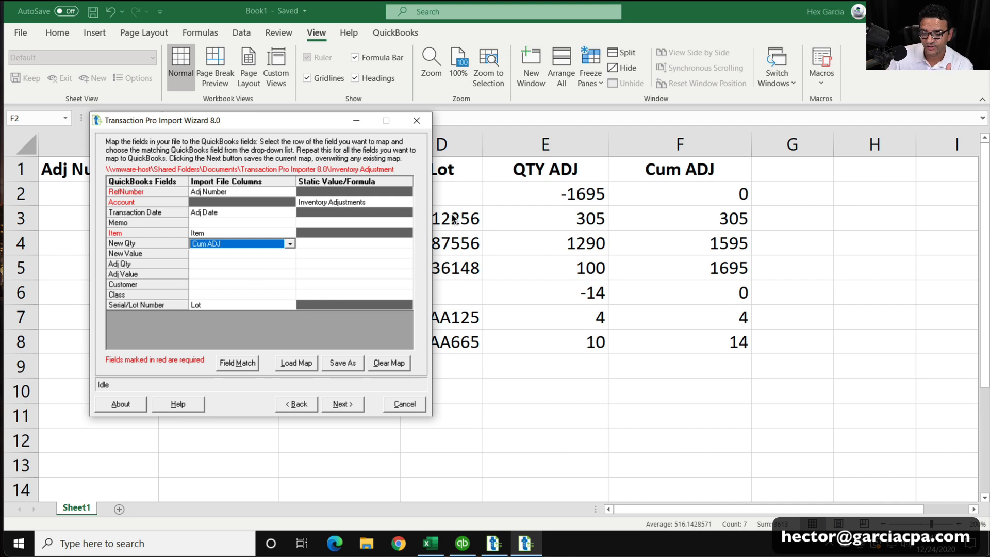
left_click(205, 266)
left_click(205, 267)
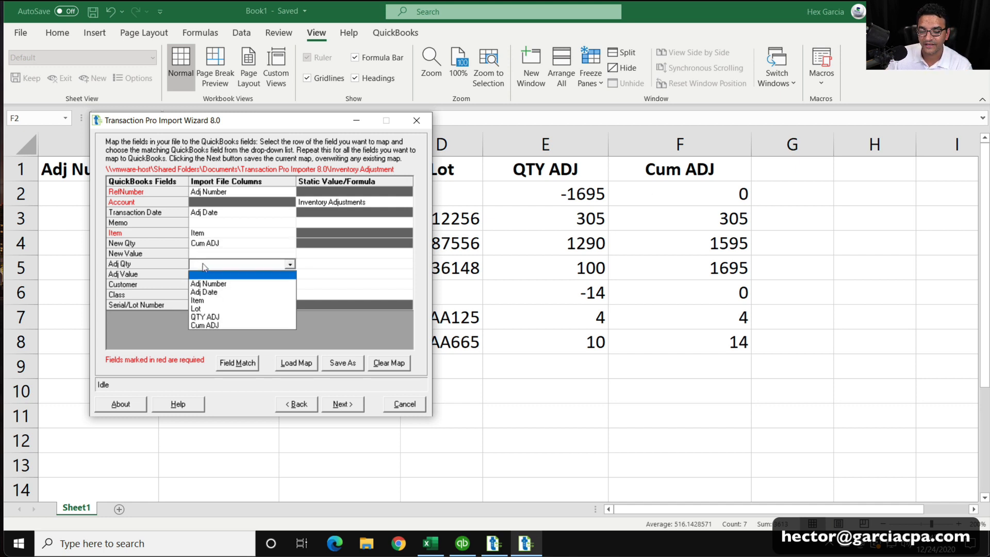
left_click(205, 267)
Step: Switch to the worksheet and compare the QTY ADJ and Cum ADJ columns against the separate adjustment numbers
left_click(517, 133)
left_click(527, 145)
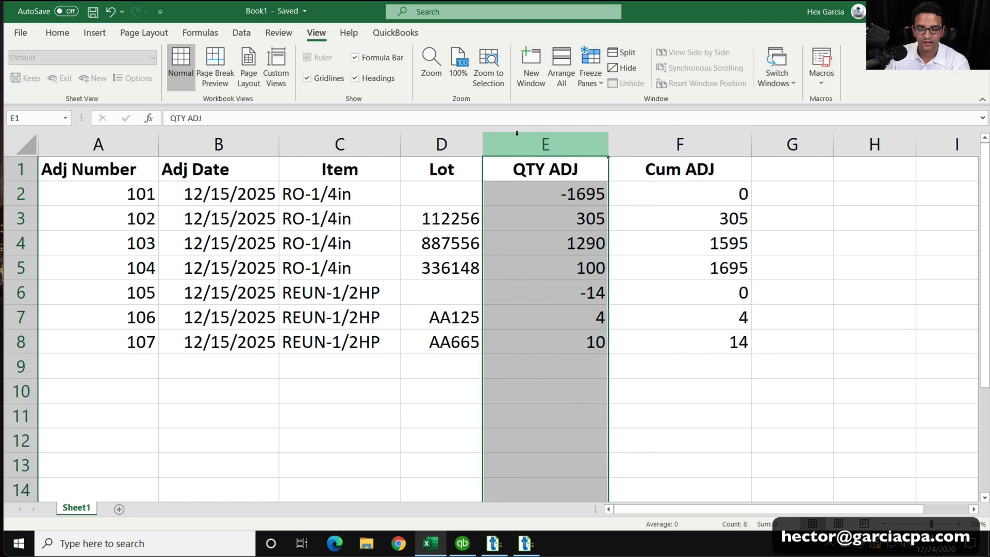
left_click(667, 137)
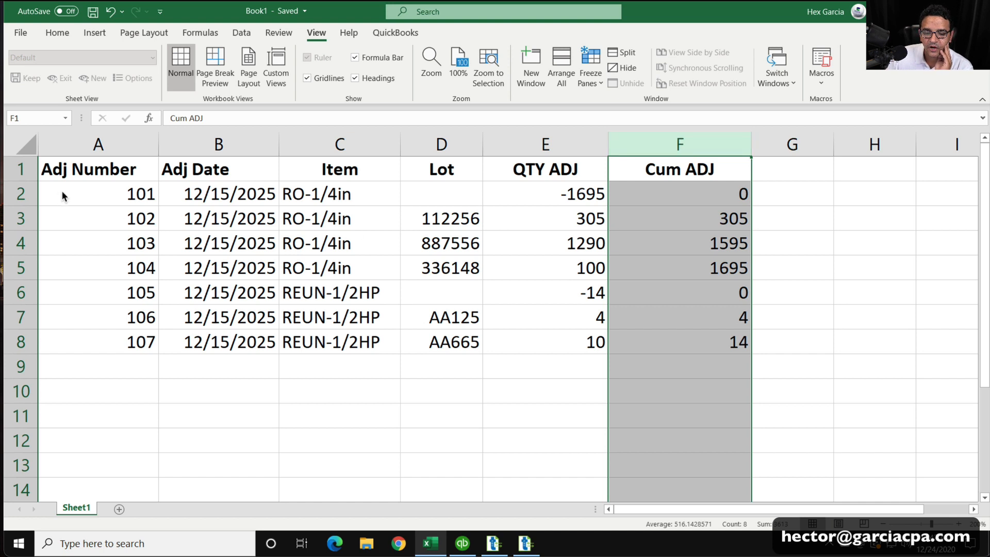
left_click_drag(62, 194, 84, 343)
left_click_drag(583, 190, 591, 344)
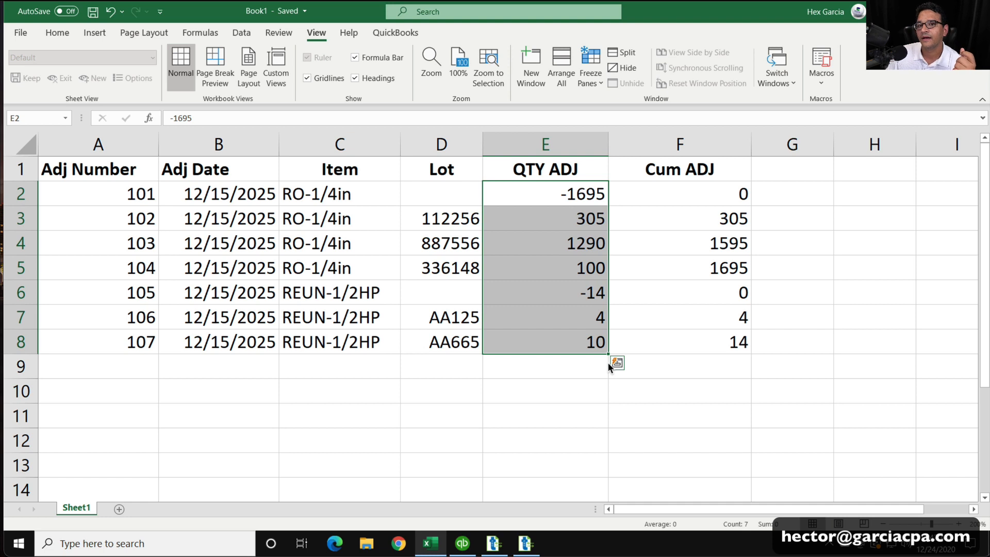
Step: Return to the Transaction Pro Import Wizard, advance past the data preview, and set the item account to Inventory Adjustments
left_click(492, 543)
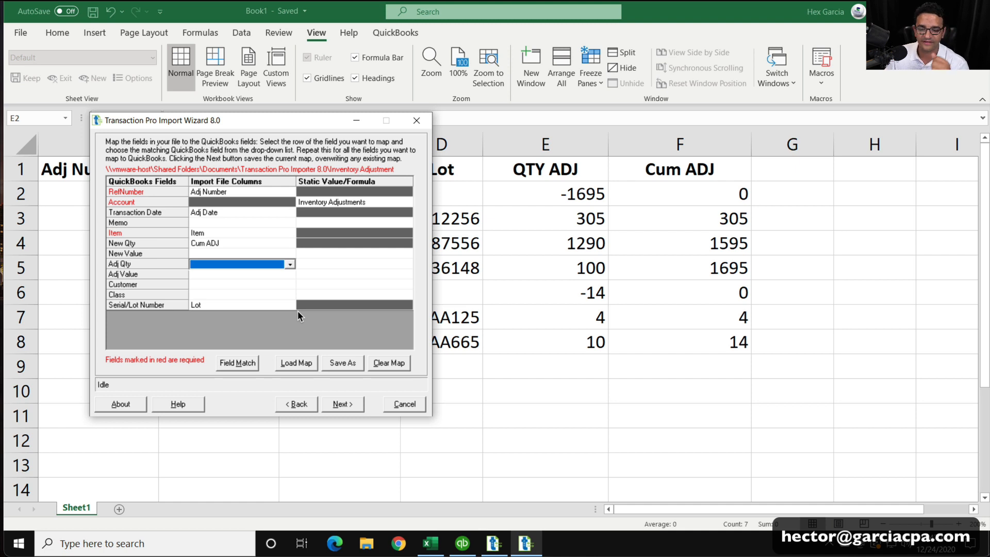
left_click(340, 403)
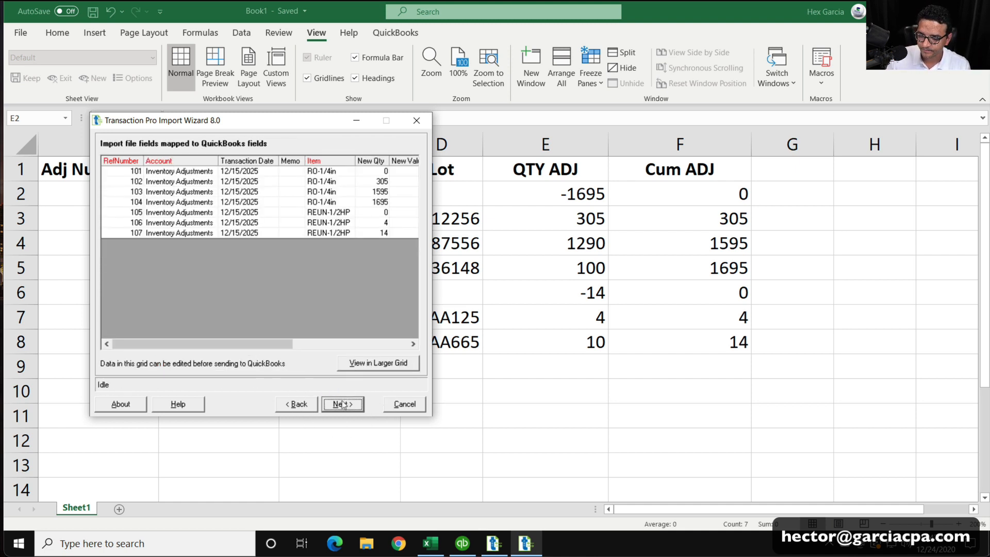
left_click(342, 404)
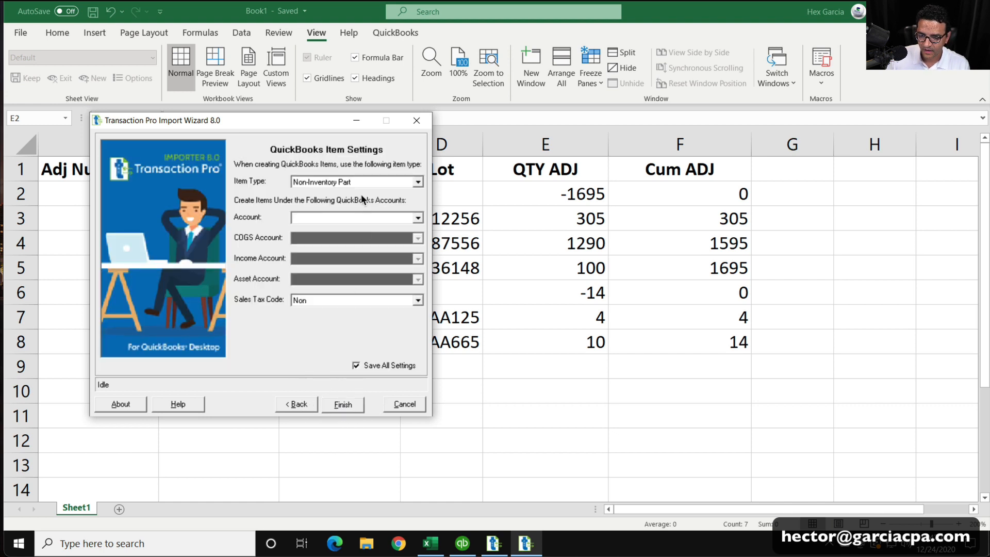
left_click(364, 217)
left_click(363, 216)
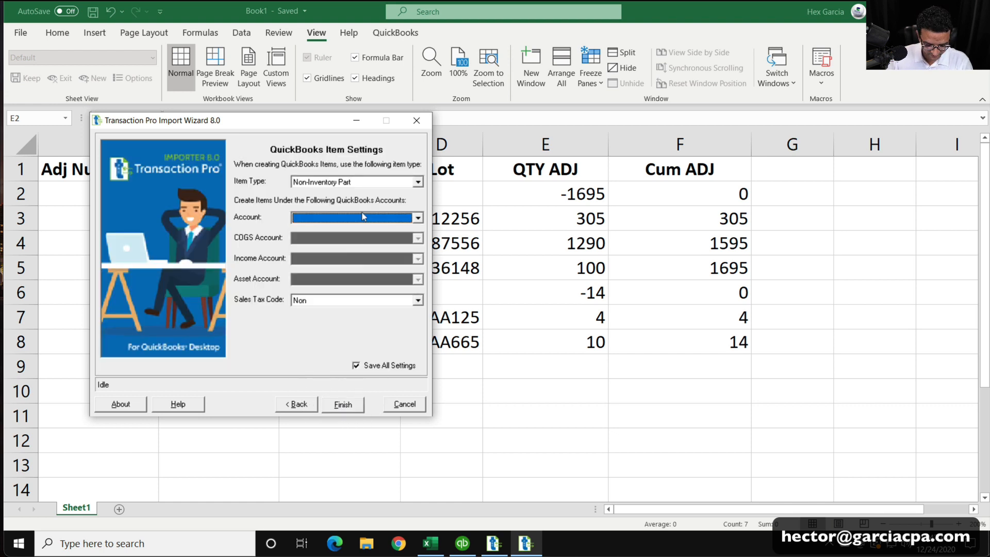
Step: Run the inventory adjustment import, then close the transfer log and the import wizard
left_click(362, 404)
left_click(522, 315)
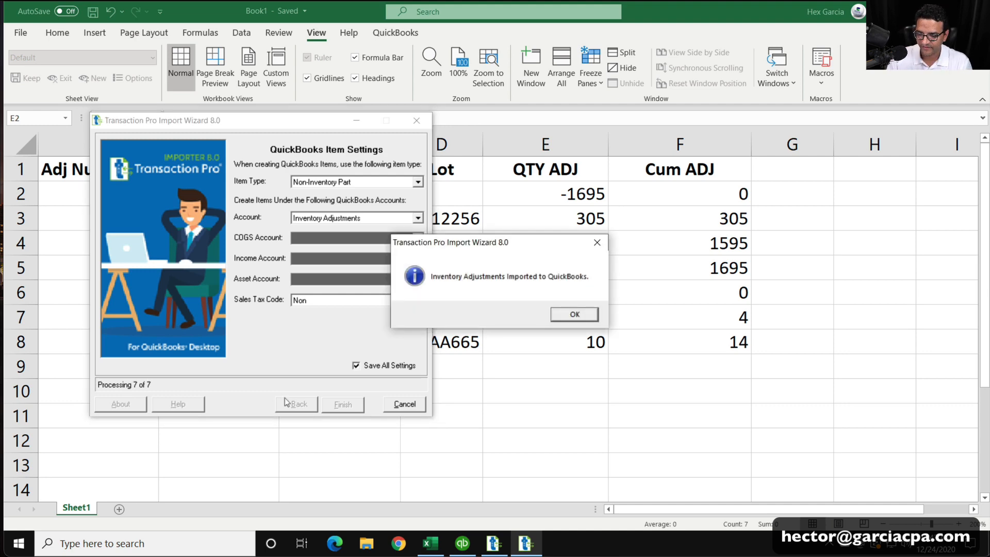
left_click(573, 316)
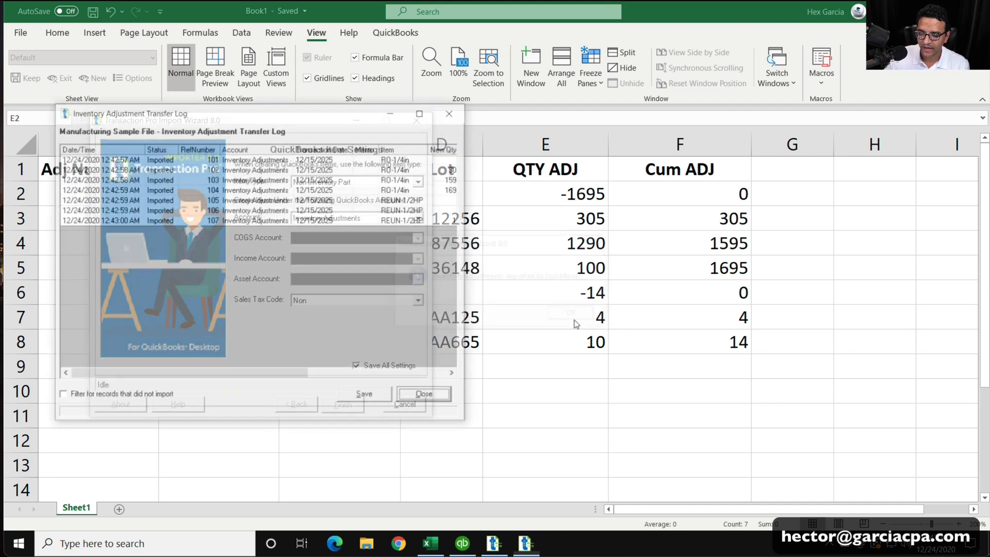
left_click(424, 394)
left_click(405, 404)
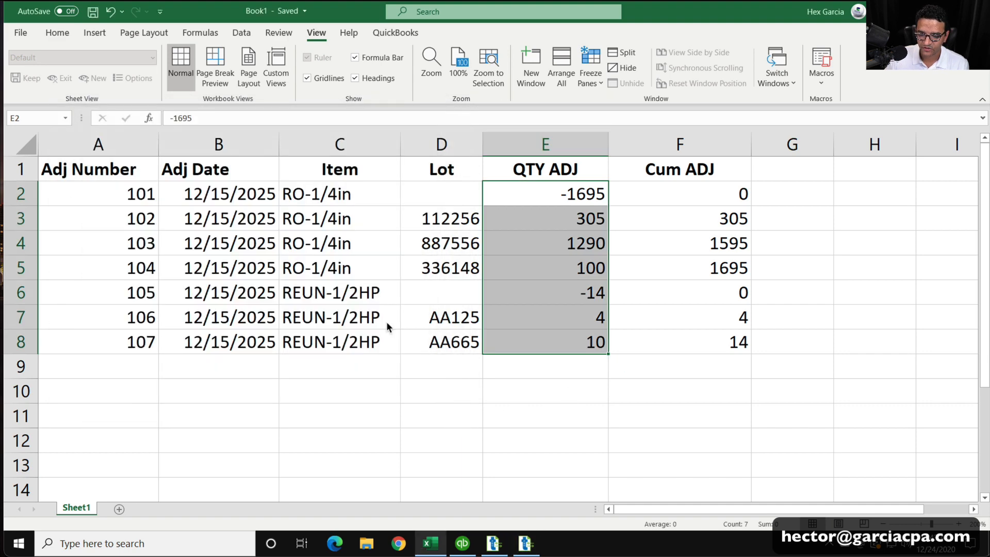
Step: Delete the rows for adjustments 101 and 105, which have no lot number, from the worksheet
left_click(458, 369)
left_click(9, 191)
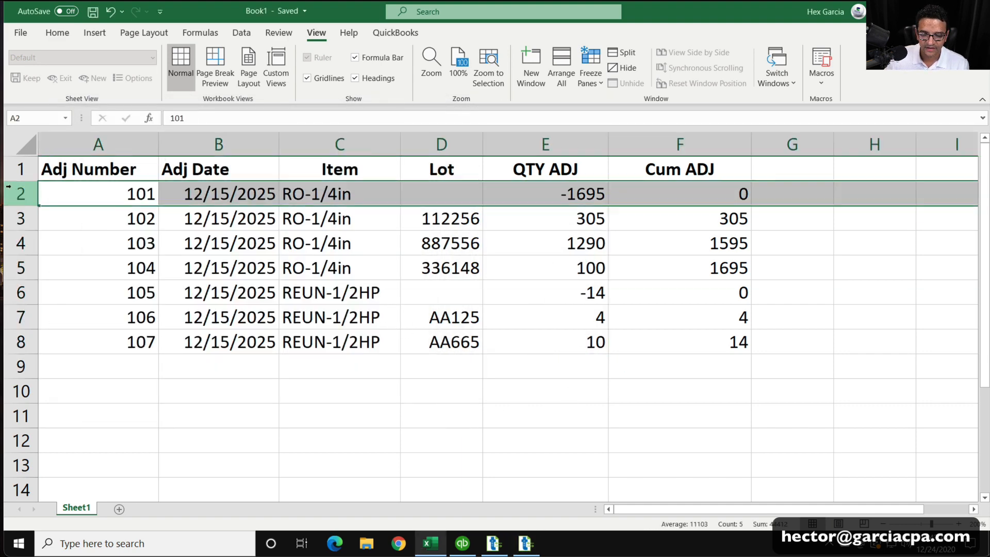
right_click(9, 189)
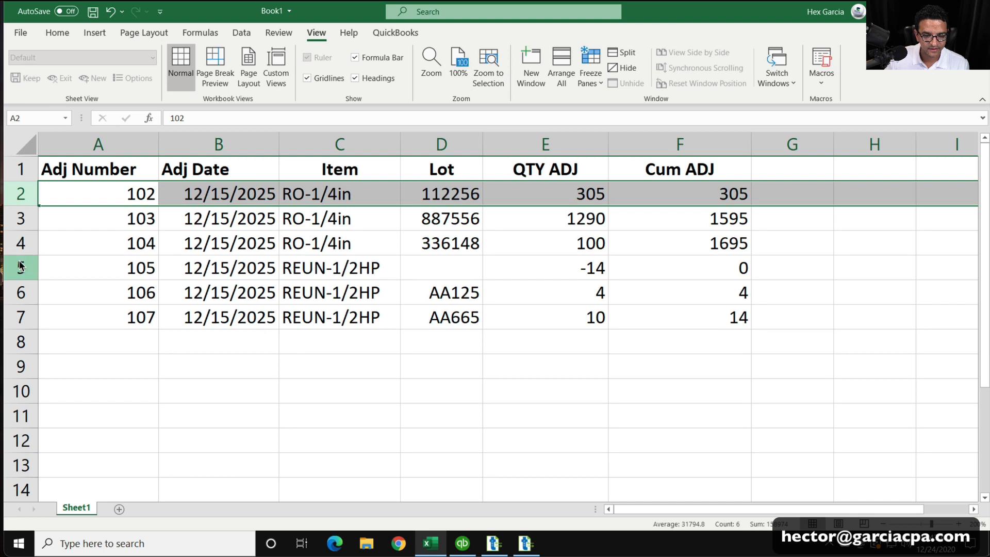
right_click(33, 261)
left_click(92, 388)
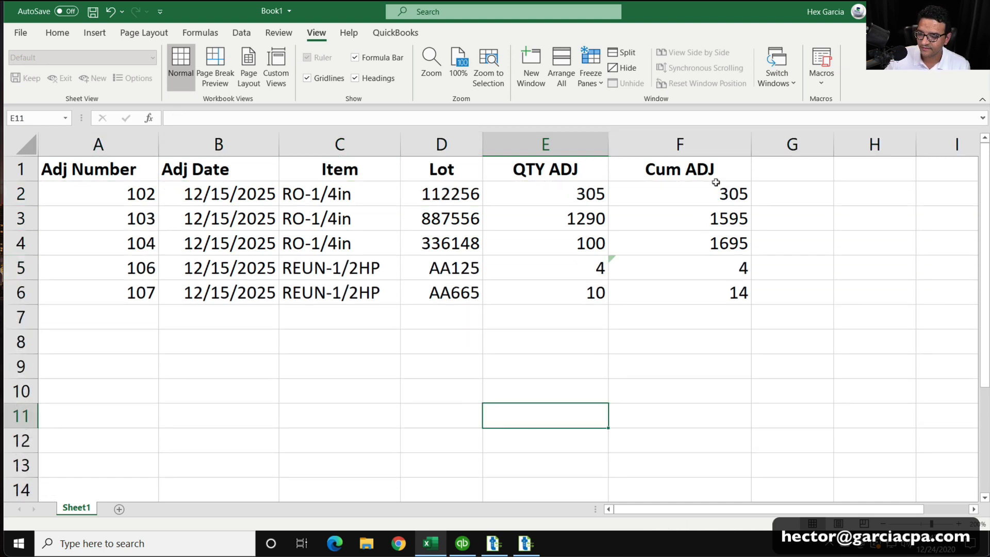
Step: Delete the Cum ADJ column and review the remaining items, lots and quantities in C2:E6
left_click(698, 143)
right_click(701, 144)
left_click(737, 271)
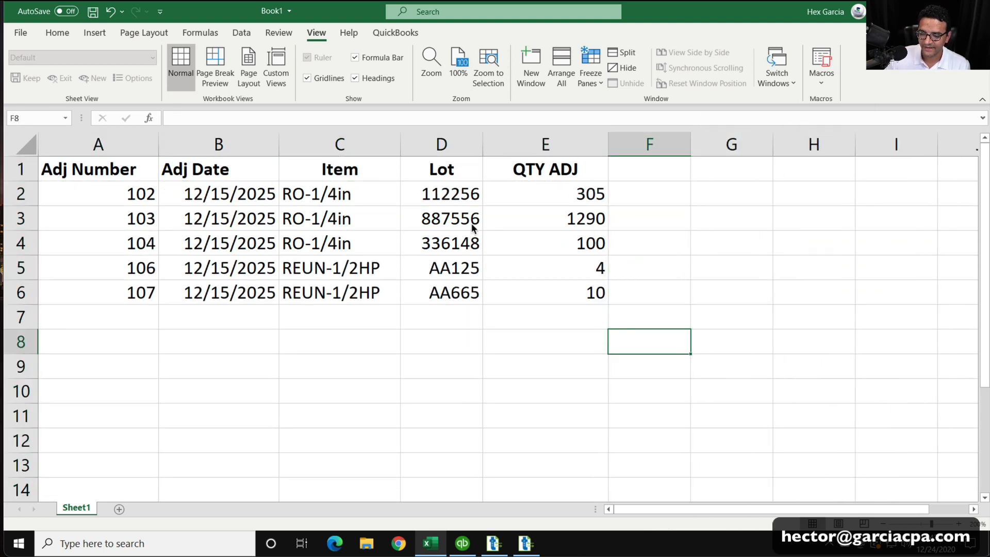
left_click_drag(331, 192, 555, 296)
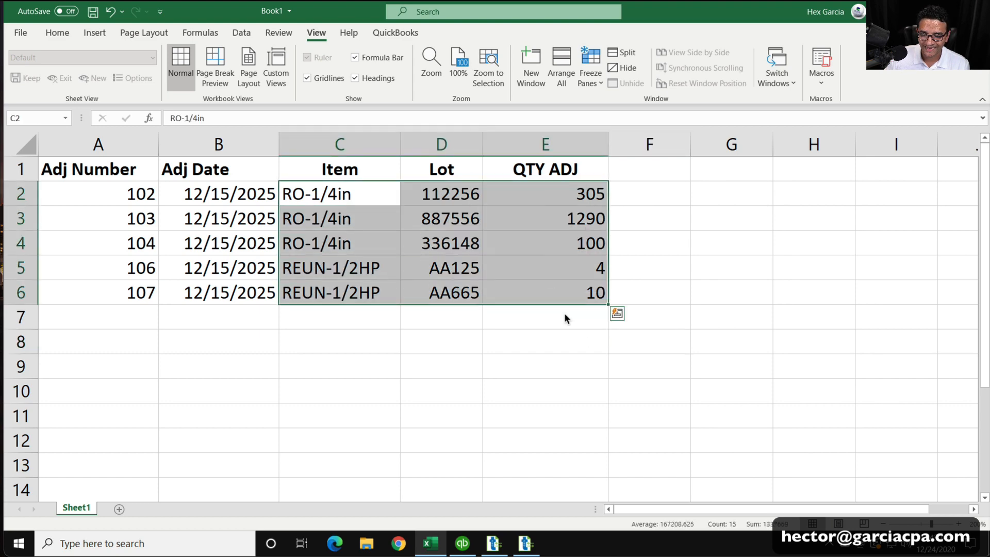
left_click(564, 316)
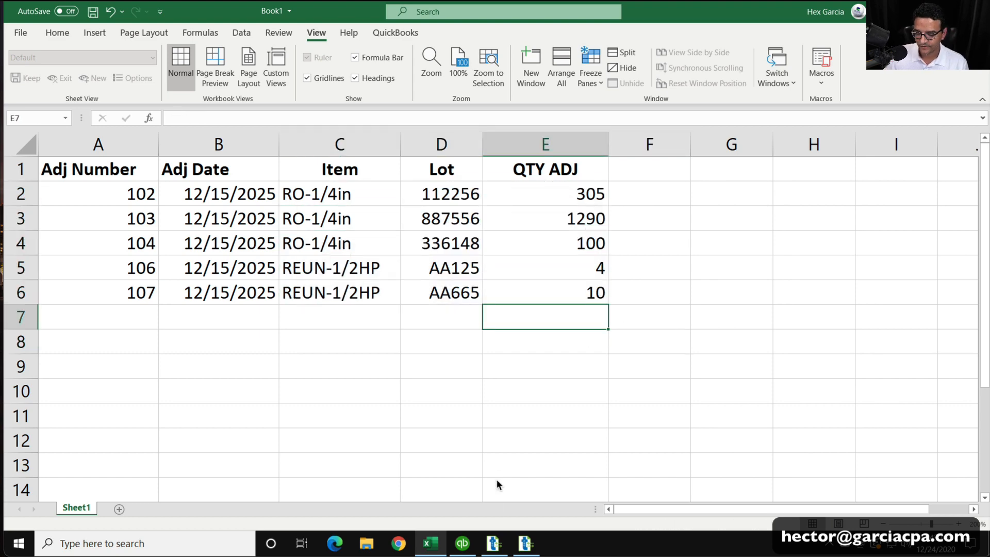
Step: Switch to QuickBooks, close the inventory adjustment form, open the Lot Numbers in Stock report, and widen its item column
left_click(463, 543)
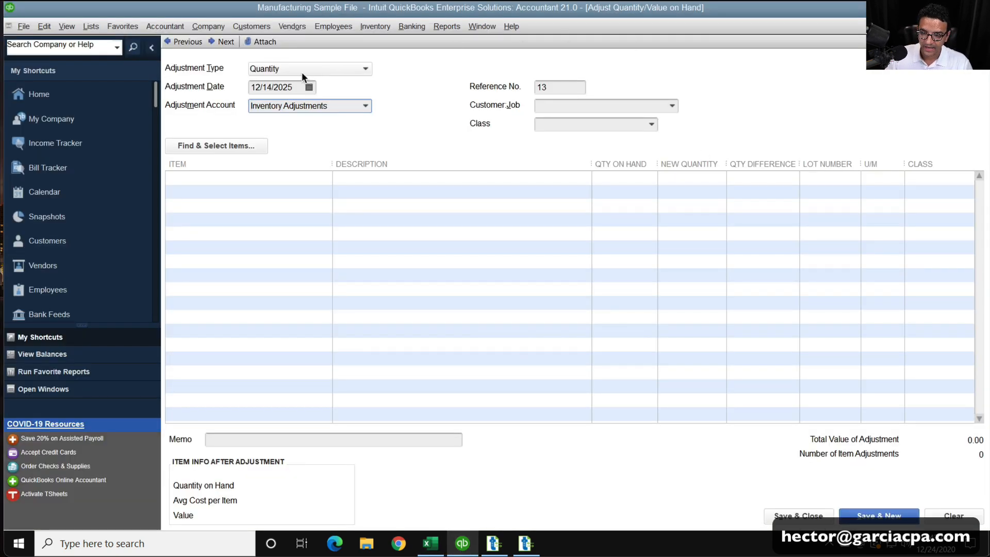
key("Escape")
left_click(447, 27)
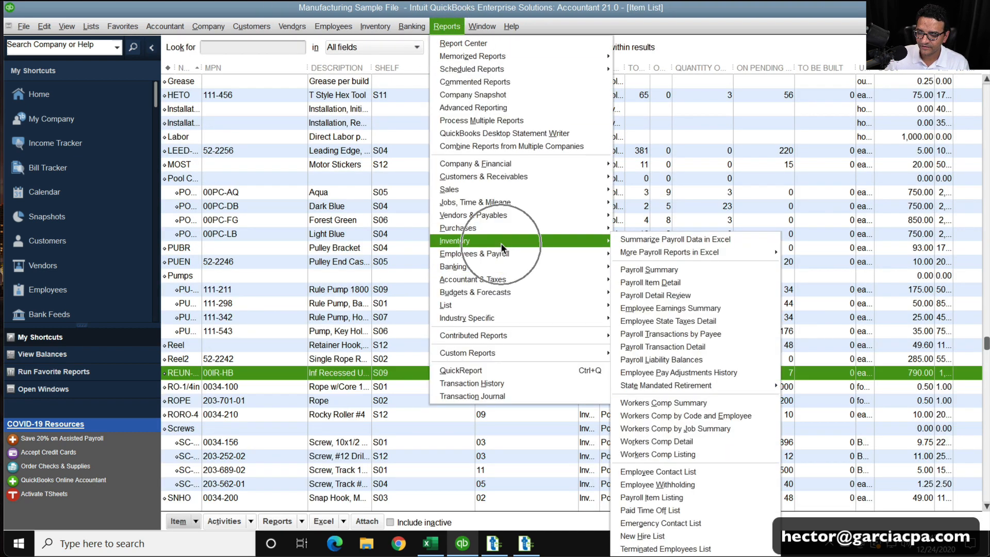
mouse_move(490, 241)
left_click(670, 254)
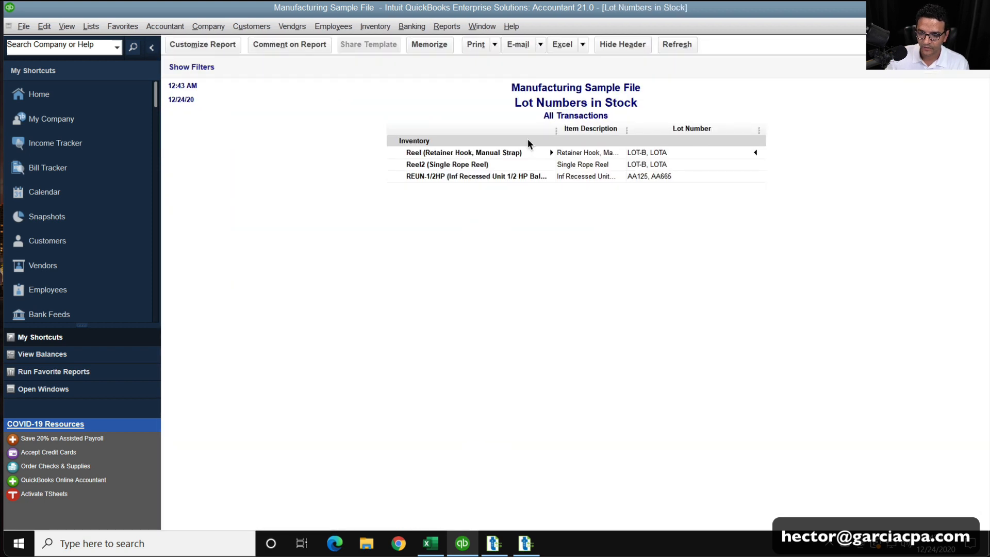
left_click_drag(575, 123, 579, 124)
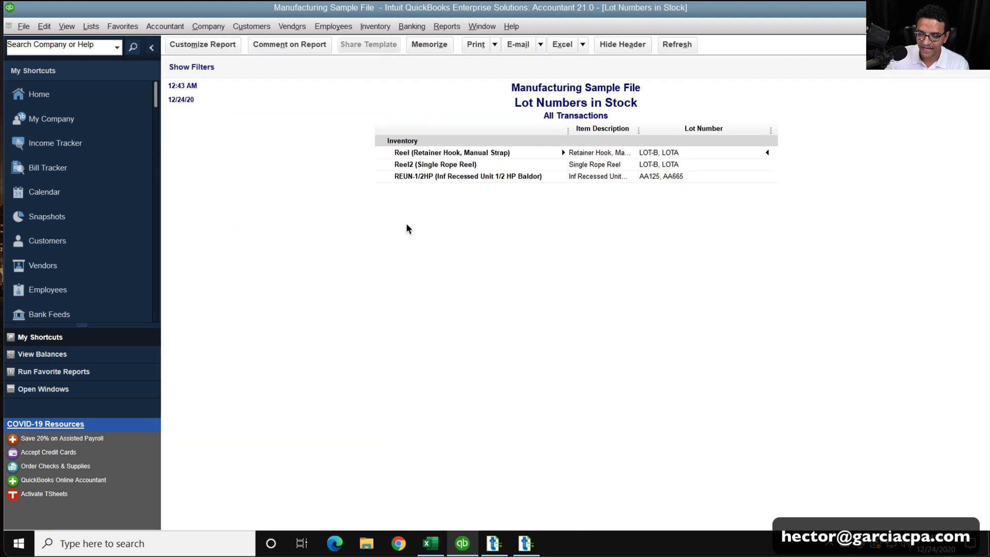
key("ctrl")
key("ctrl")
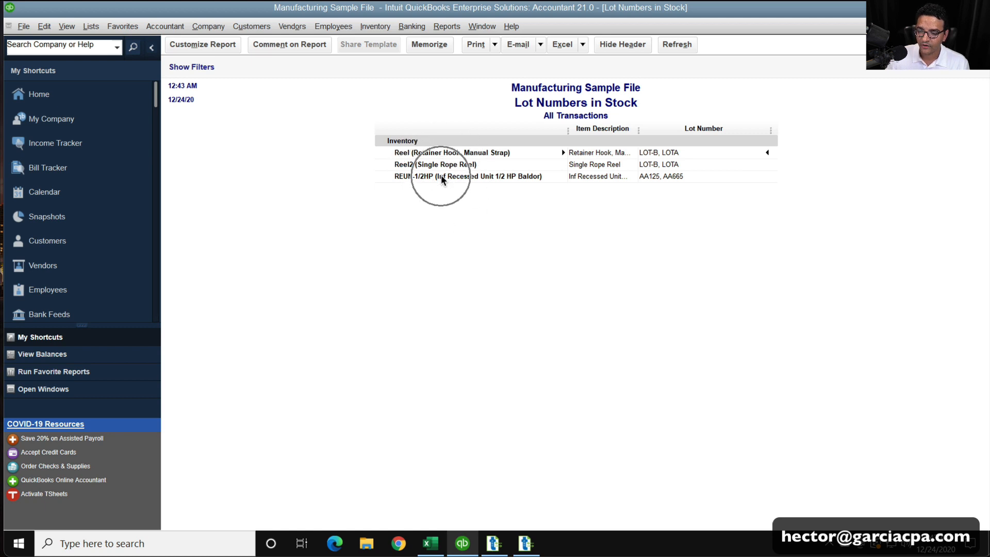
Step: Open the lot details for REUN-1/2HP from the report and magnify them to read each lot's quantity on hand
double_click(674, 177)
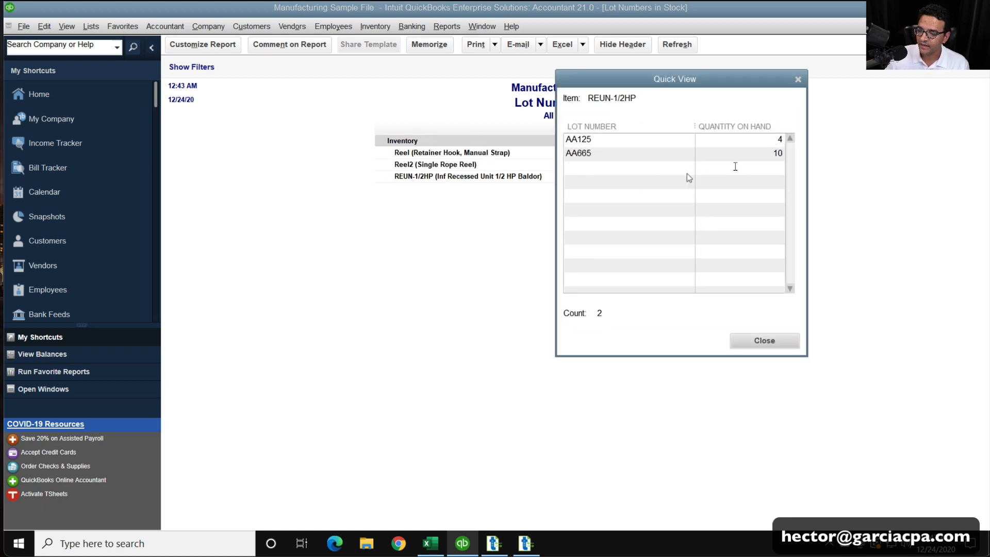
key("super+plus")
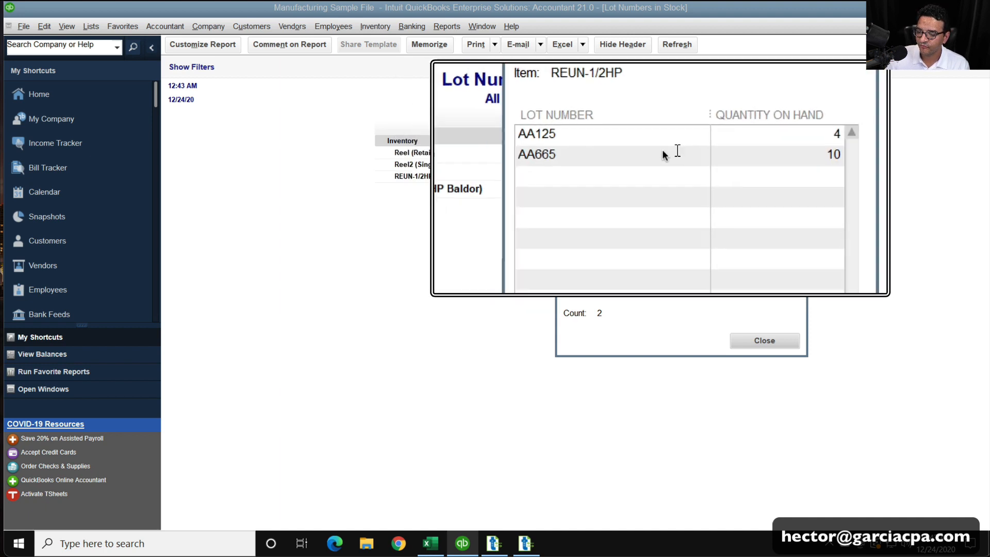
key("super+minus")
key("super+Escape")
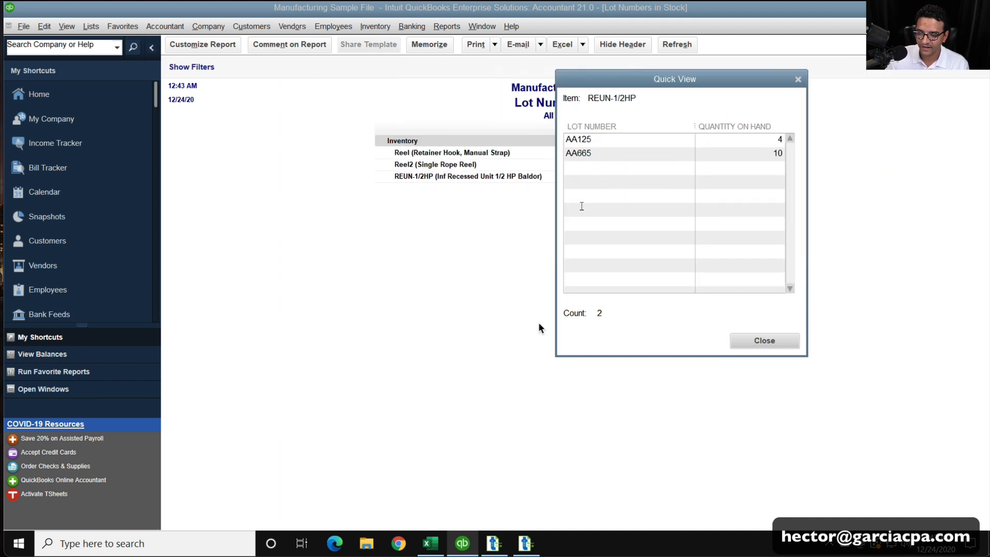
Step: Compare the REUN-1/2HP lots and quantities in the Excel list with the QuickBooks lot details
left_click(430, 544)
left_click(418, 268)
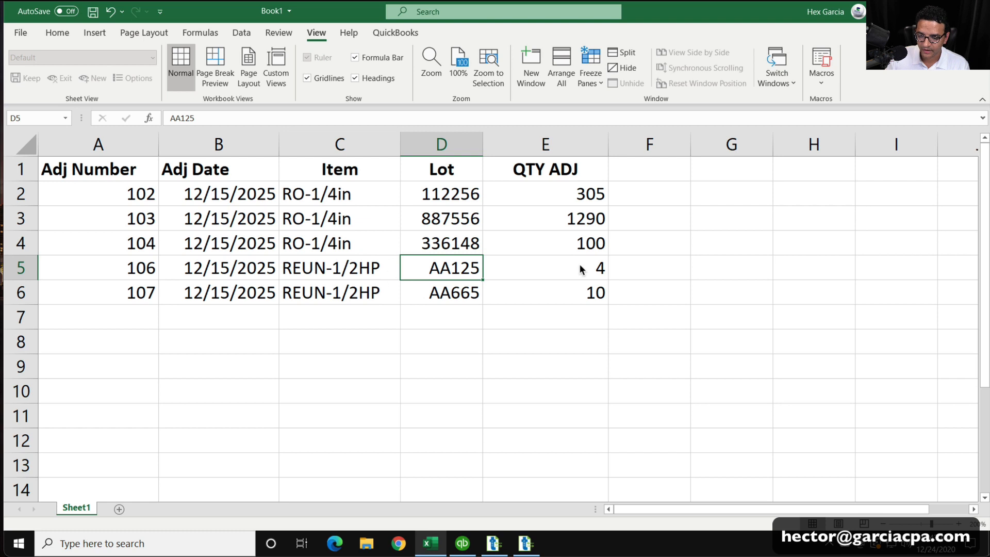
left_click_drag(542, 273, 511, 302)
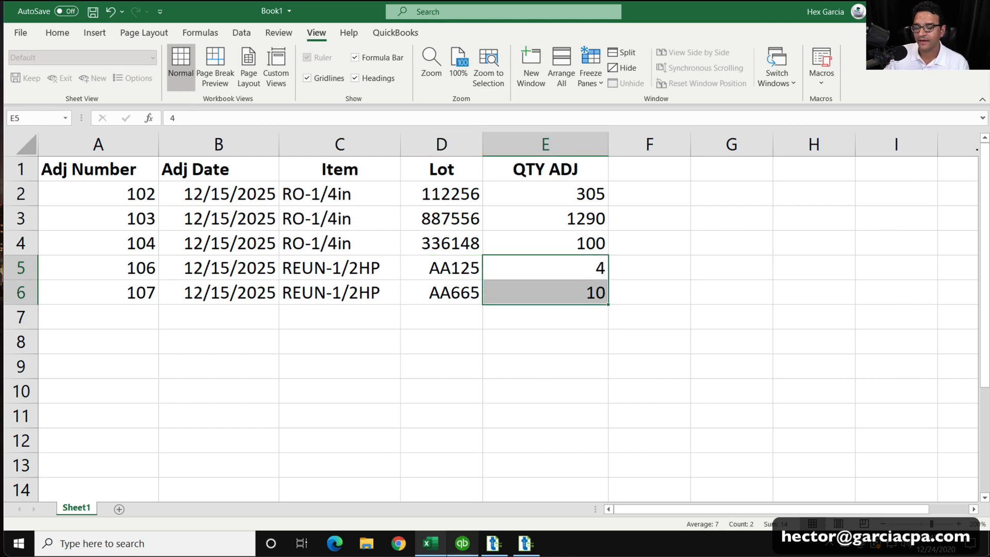
left_click(462, 543)
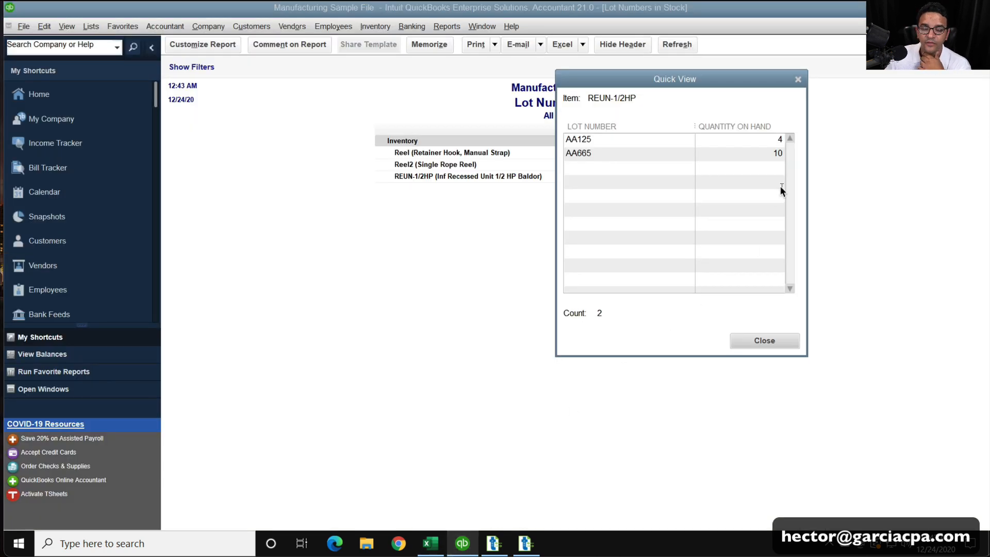
Step: Close the lot details and the remaining open QuickBooks windows, and switch back to the Excel list
left_click(798, 81)
key("Escape")
key("Escape")
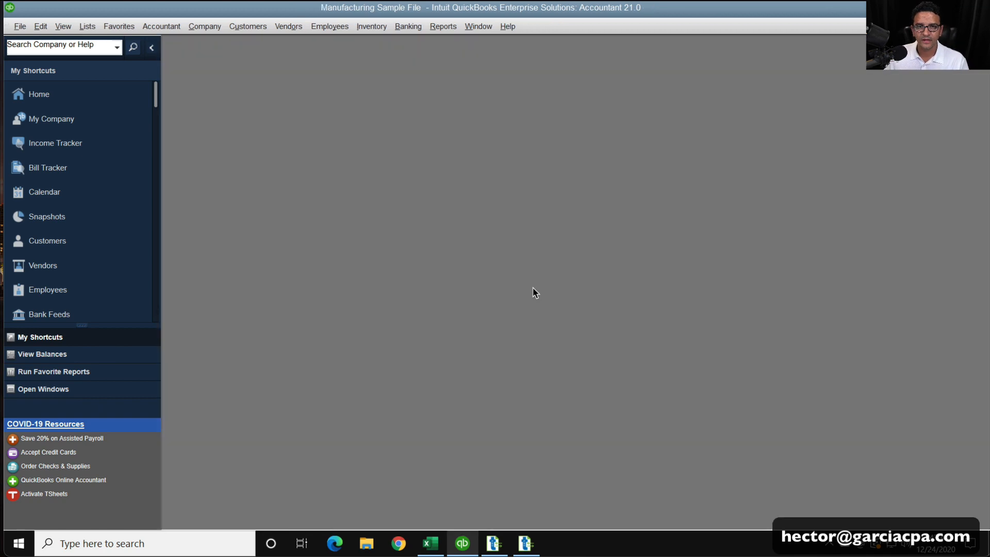
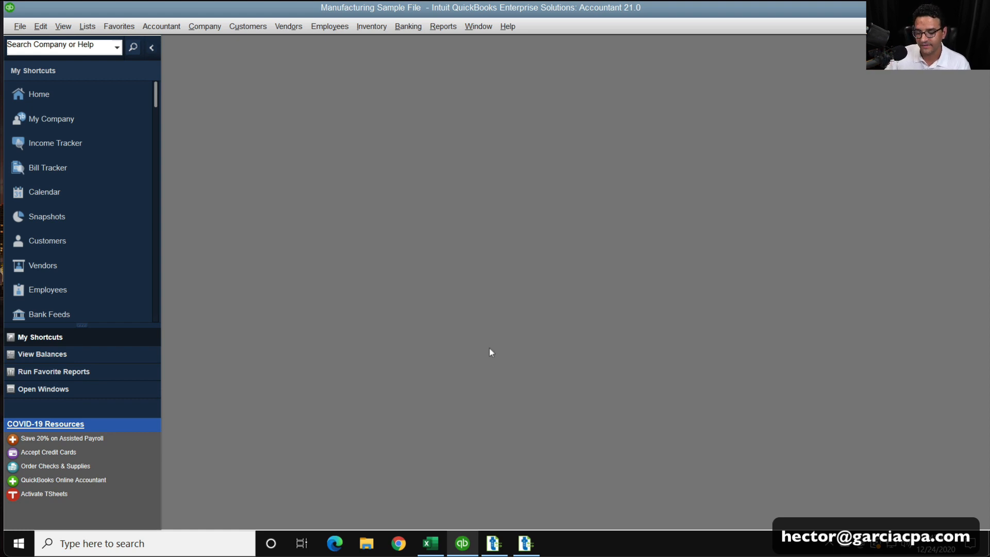
left_click(432, 545)
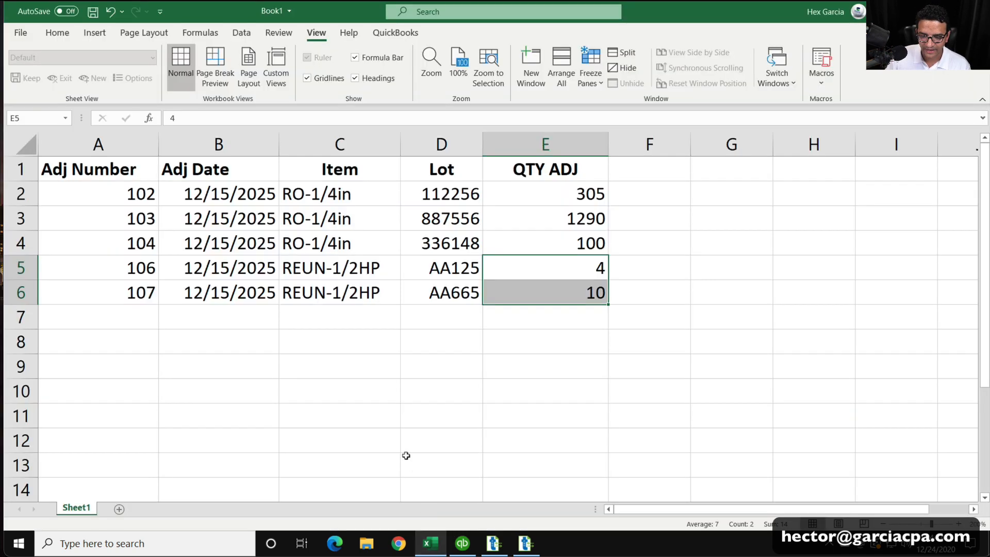
Step: Renumber the five adjustments in the Adj Number column as 1001 through 1005
left_click(406, 456)
left_click(151, 190)
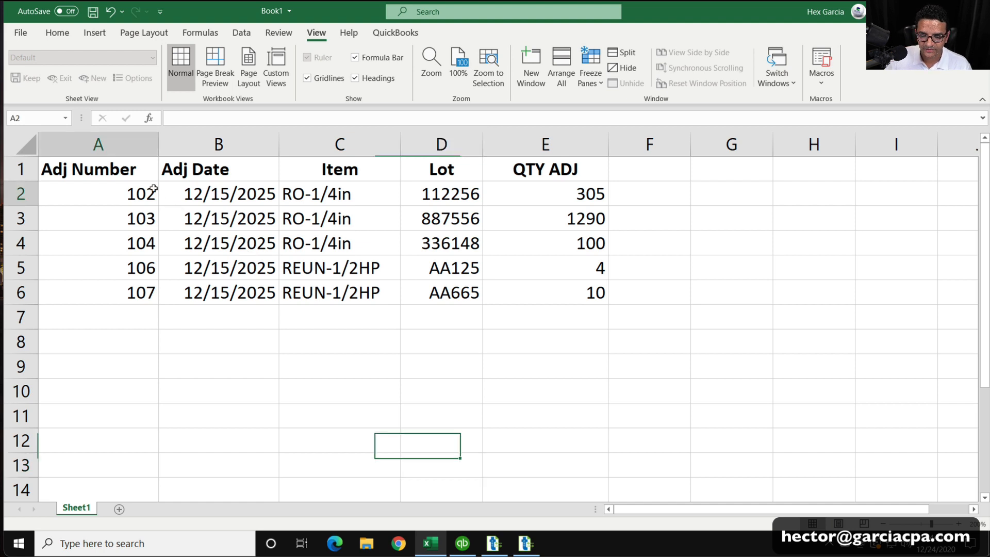
double_click(151, 191)
key("BackSpace")
type("01")
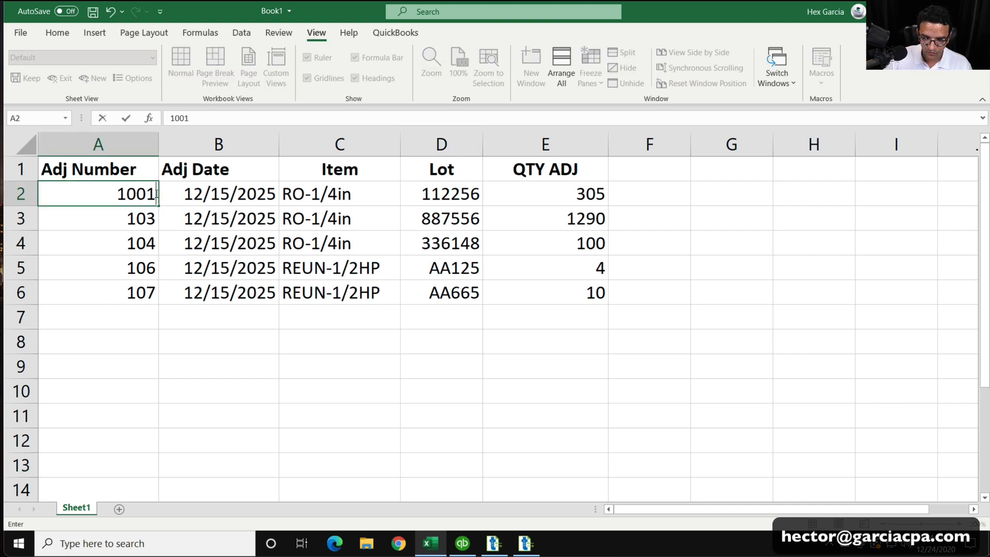
key("Return")
type("103")
key("BackSpace")
type("02")
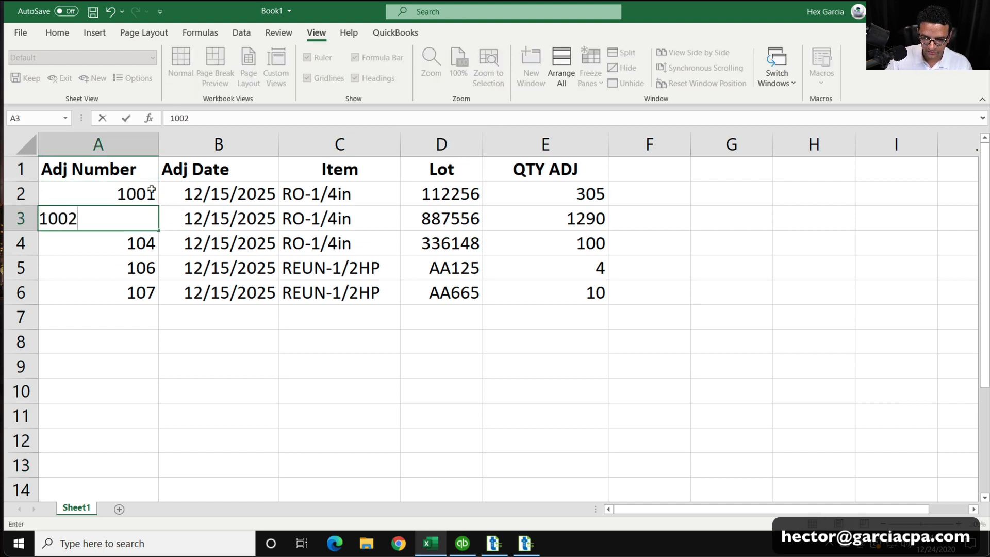
key("Tab")
left_click_drag(108, 204, 161, 304)
left_click(441, 415)
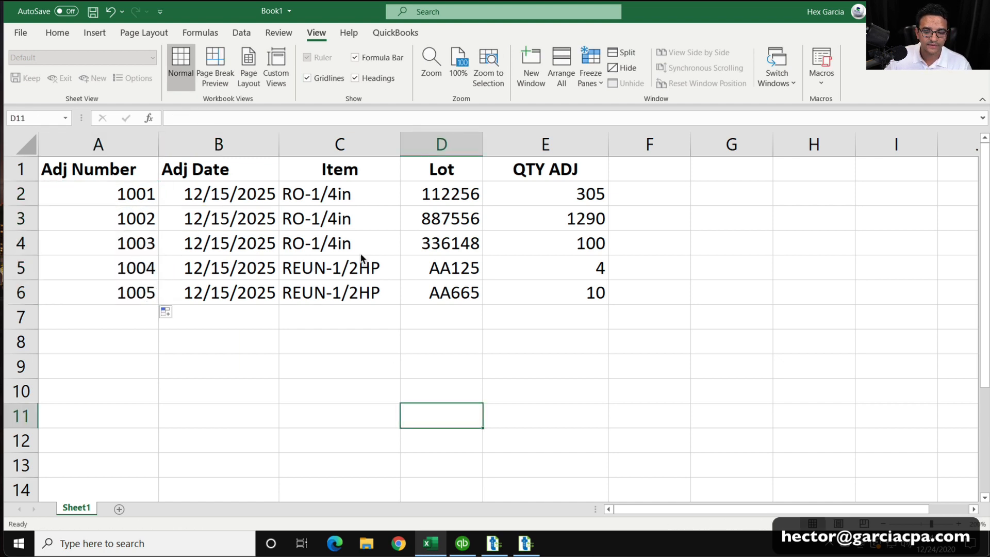
Step: Replace the item name of the first three adjustments (C2:C4) with RST100
left_click(360, 192)
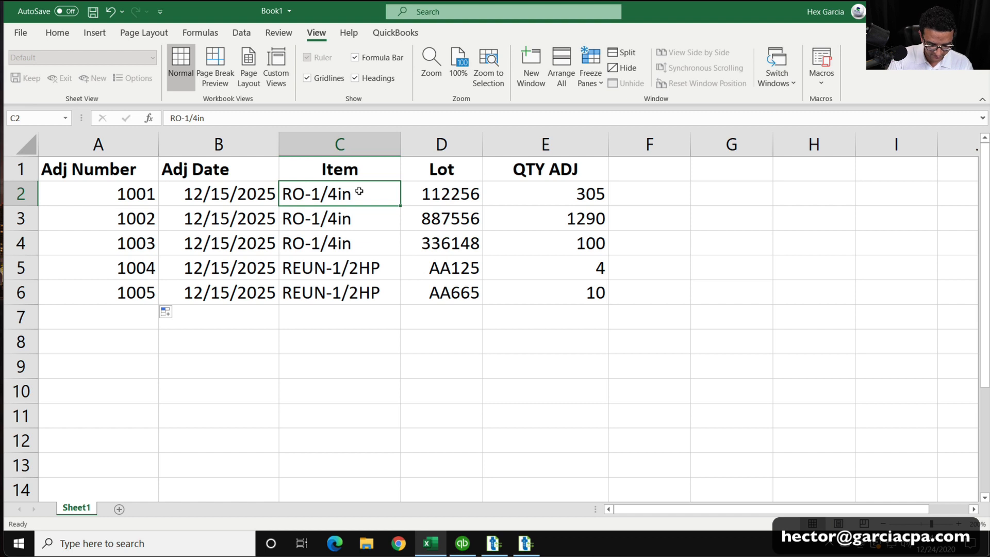
type("RST100")
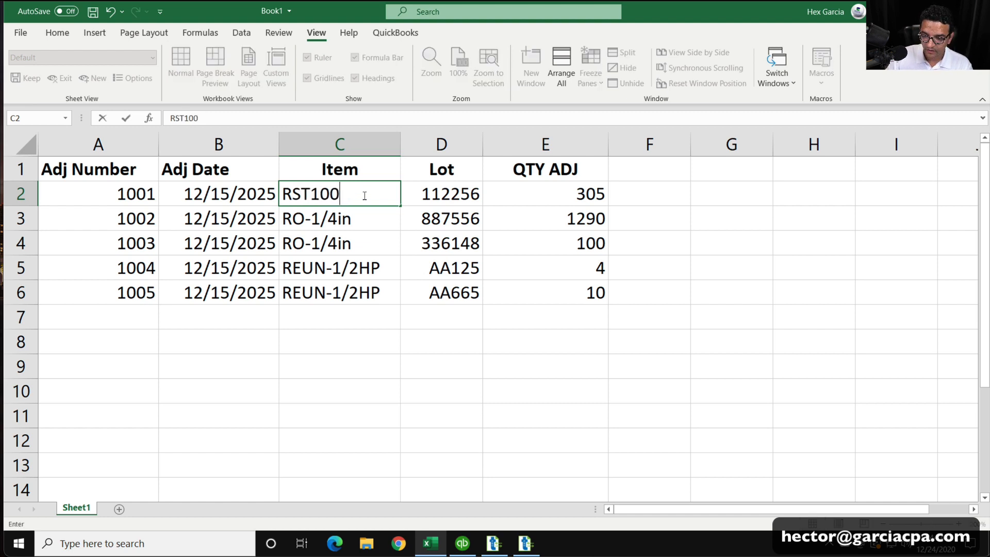
key("Return")
left_click(359, 192)
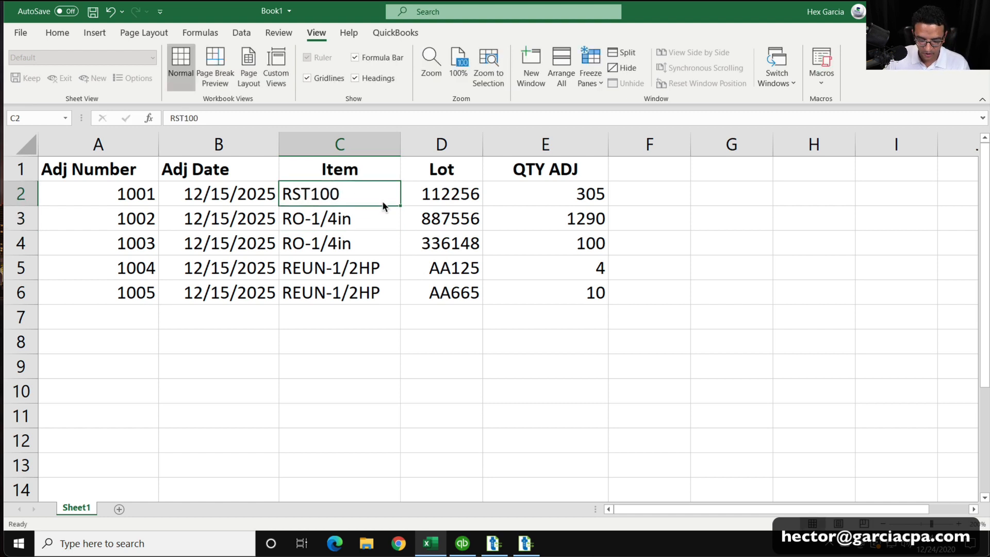
key("ctrl+c")
left_click(330, 217)
key("ctrl+v")
left_click(331, 234)
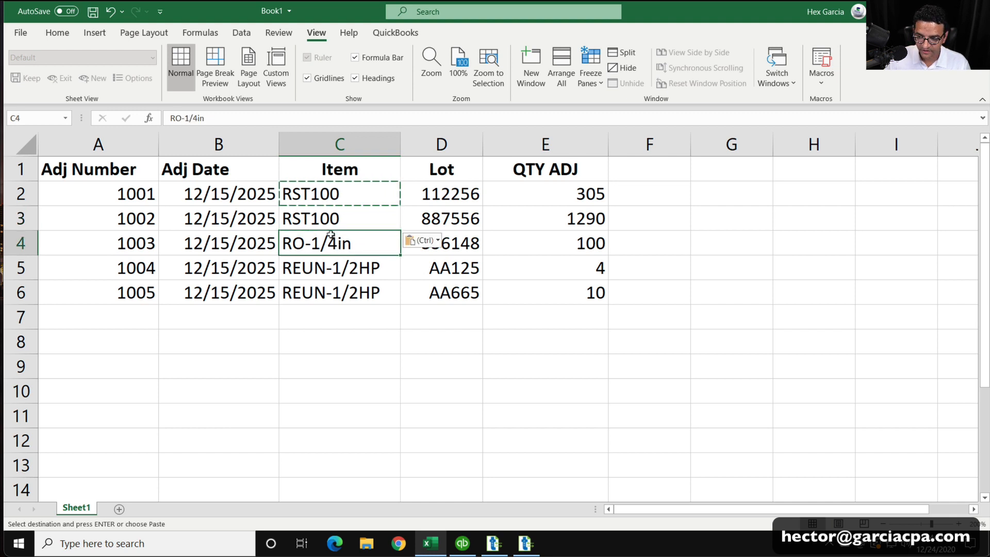
key("ctrl+v")
left_click(342, 345)
Step: Replace the item name of the last two adjustments (C5:C6) with PCR5000
left_click(349, 273)
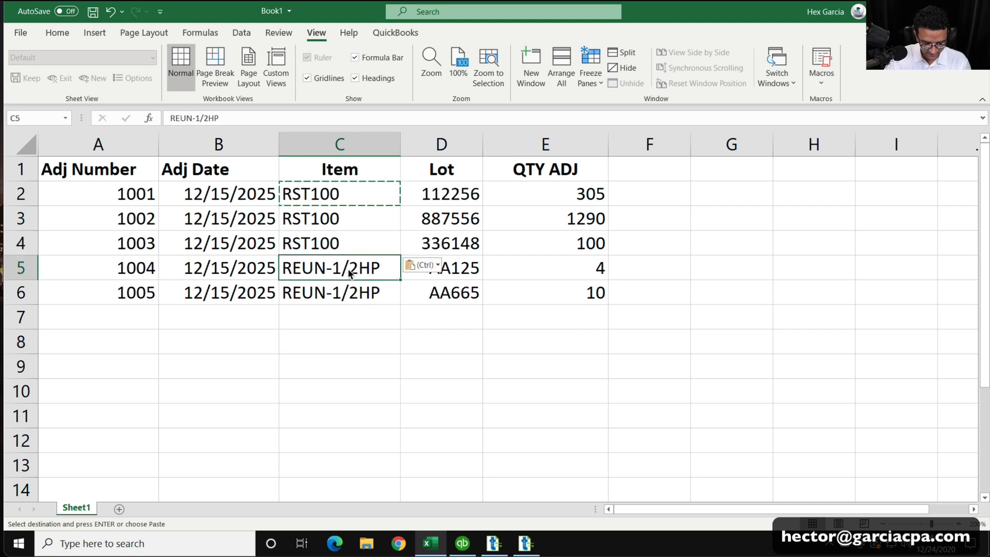
type("PCR5")
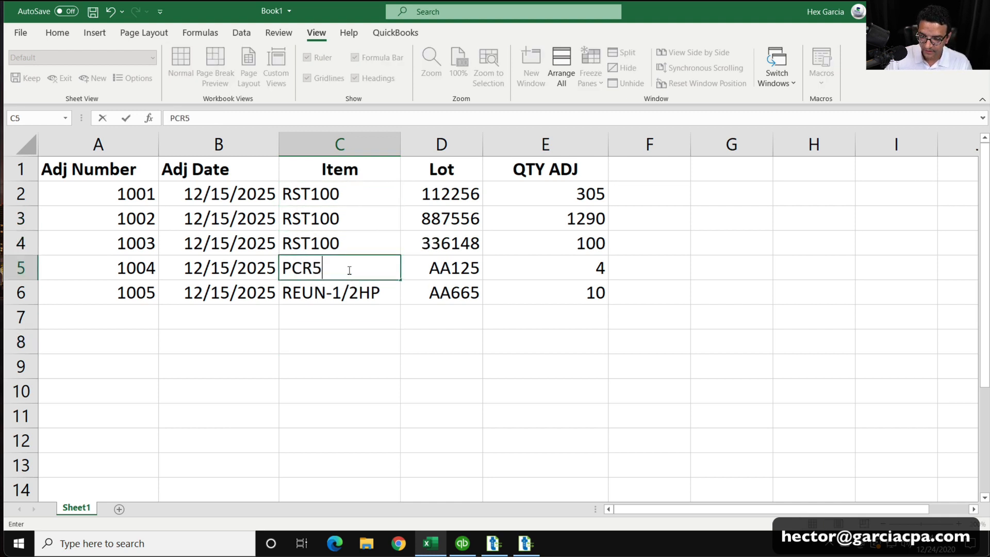
type("000")
key("Return")
left_click(355, 271)
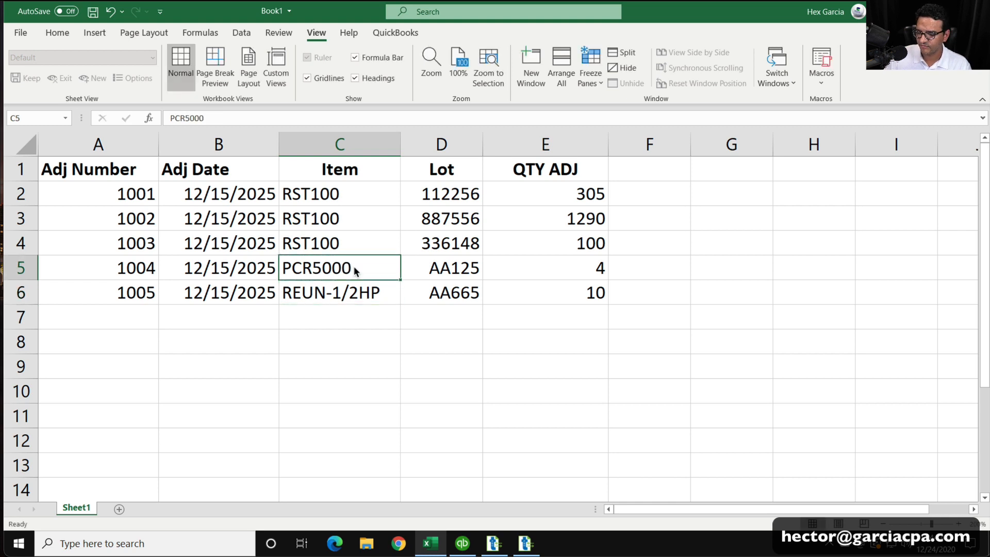
key("ctrl+c")
key("Down")
key("ctrl+v")
key("Down")
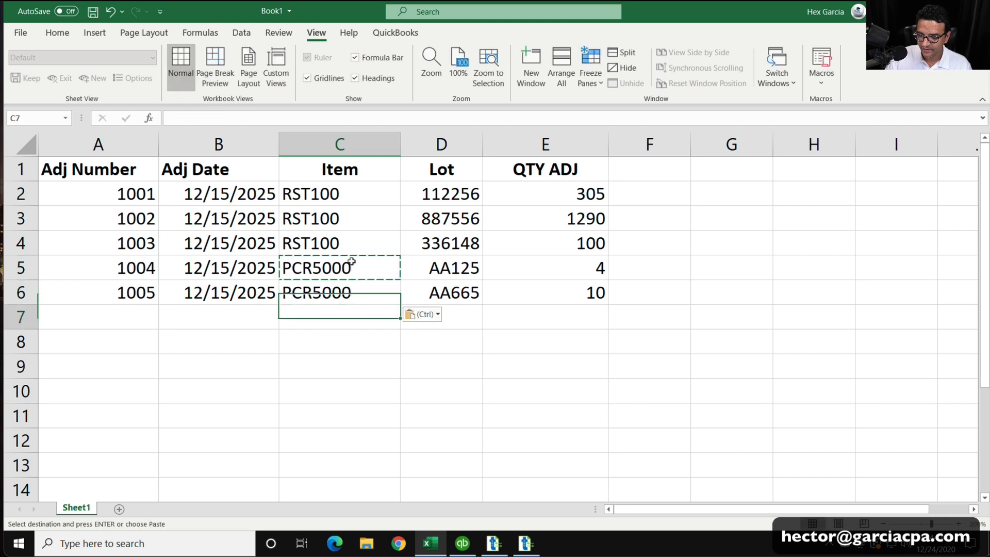
key("Escape")
Step: Set the QTY ADJ values in E2:E6 to 600, 900, 500, 200 and 1000
left_click(587, 195)
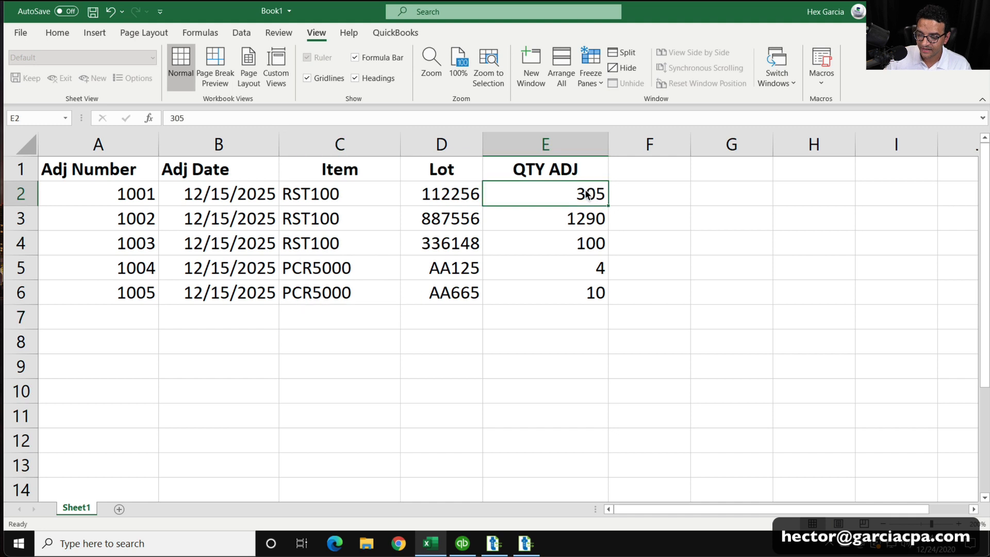
type("600")
key("Return")
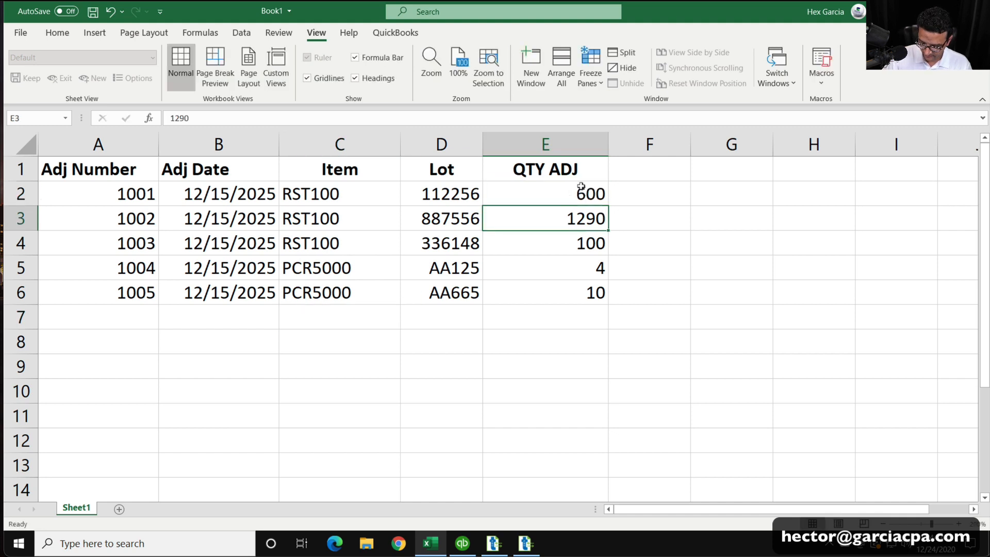
type("900")
key("Return")
type("500")
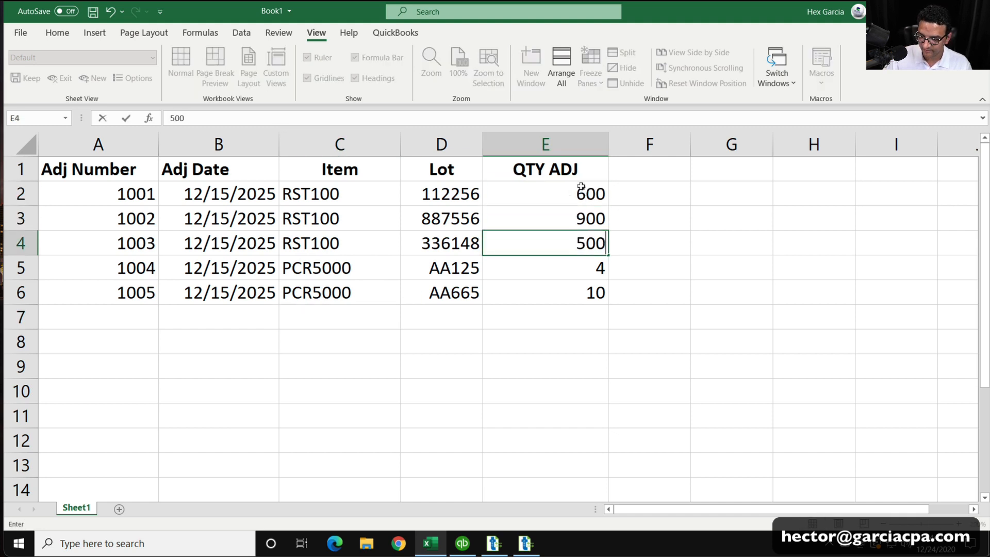
key("Return")
type("200")
key("Return")
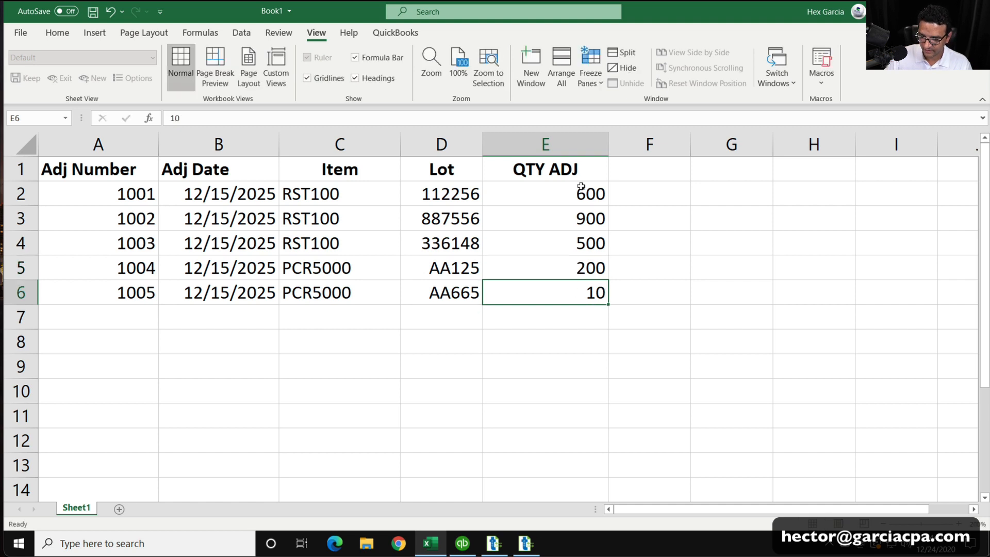
type("1000")
key("Return")
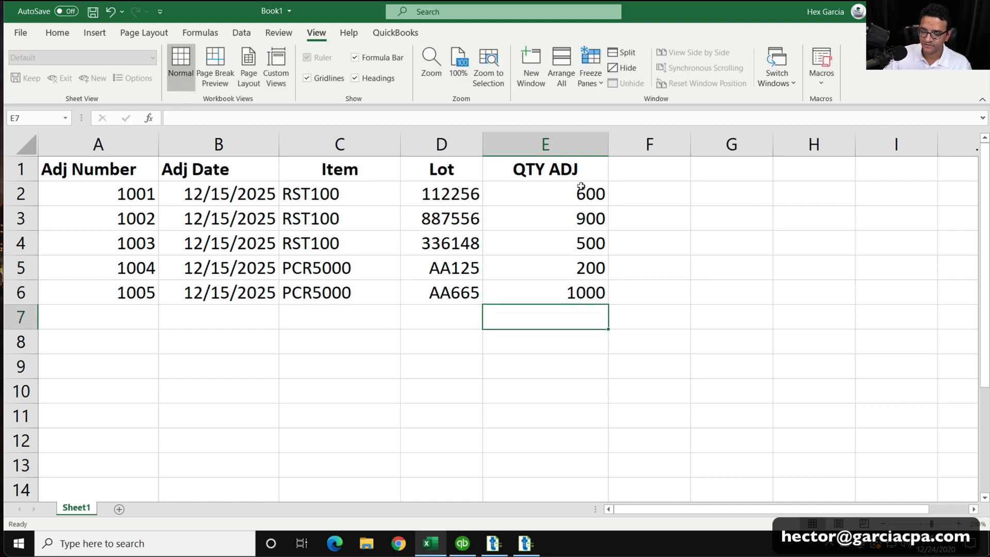
left_click(344, 357)
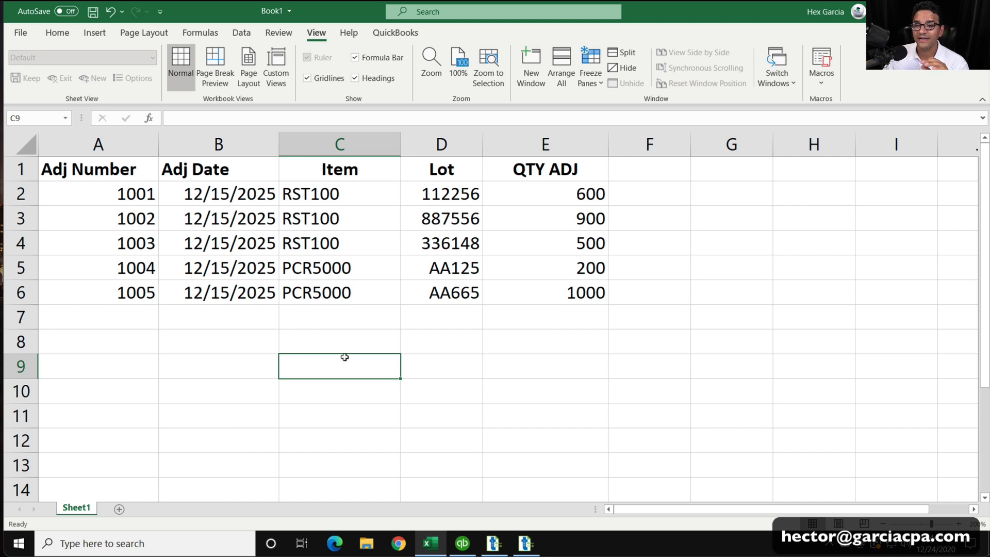
left_click(418, 314)
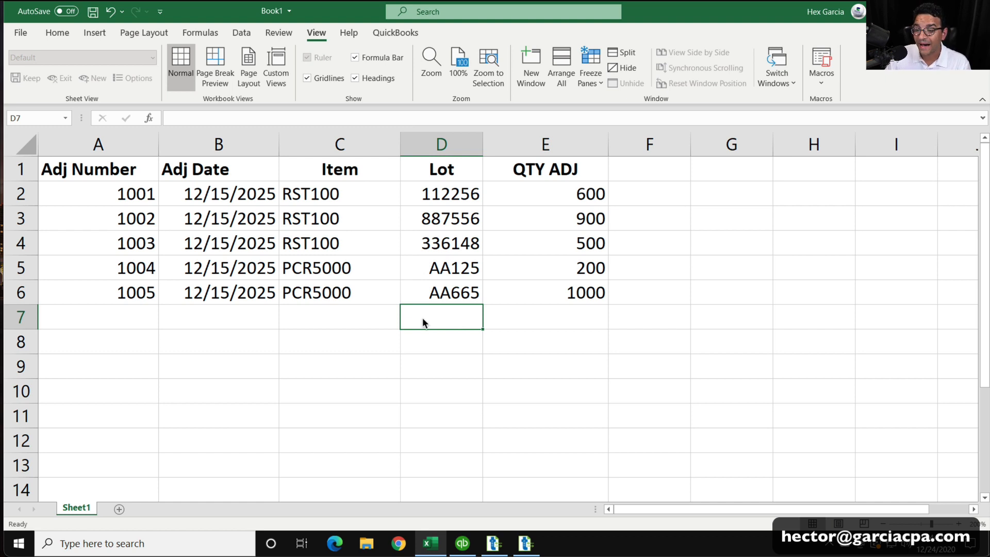
Step: Copy the item names from C2:C6 into column A of a new worksheet
left_click(310, 243)
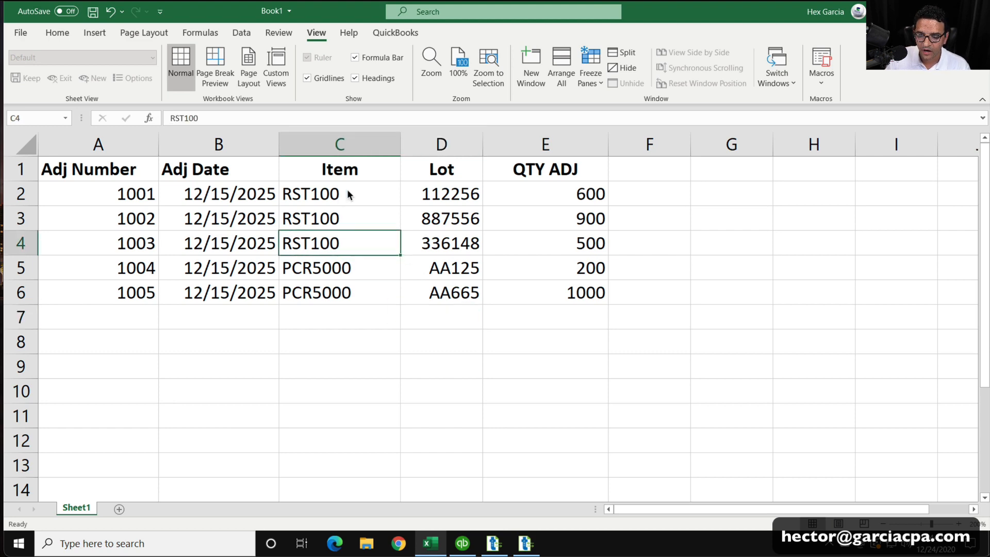
left_click_drag(347, 194, 352, 297)
key("ctrl+c")
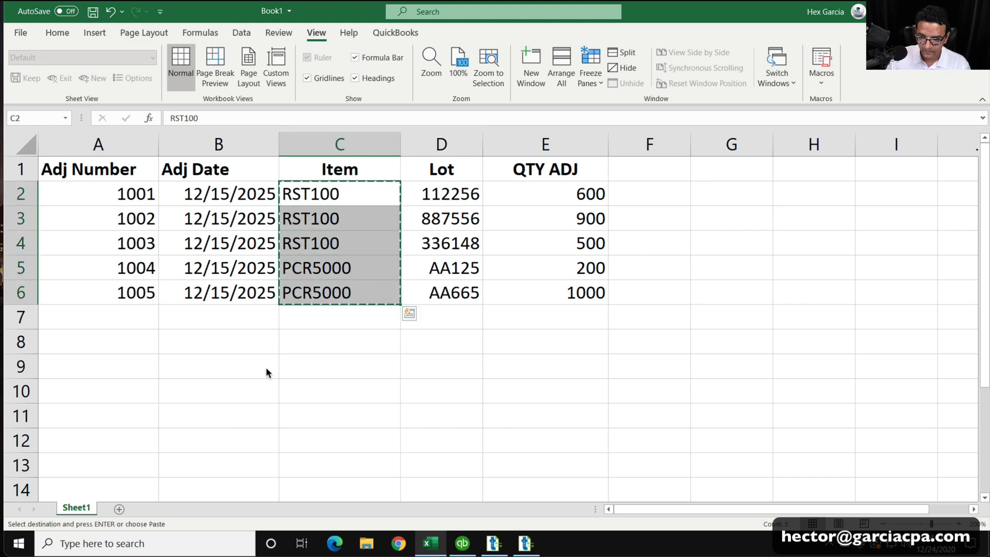
left_click(120, 509)
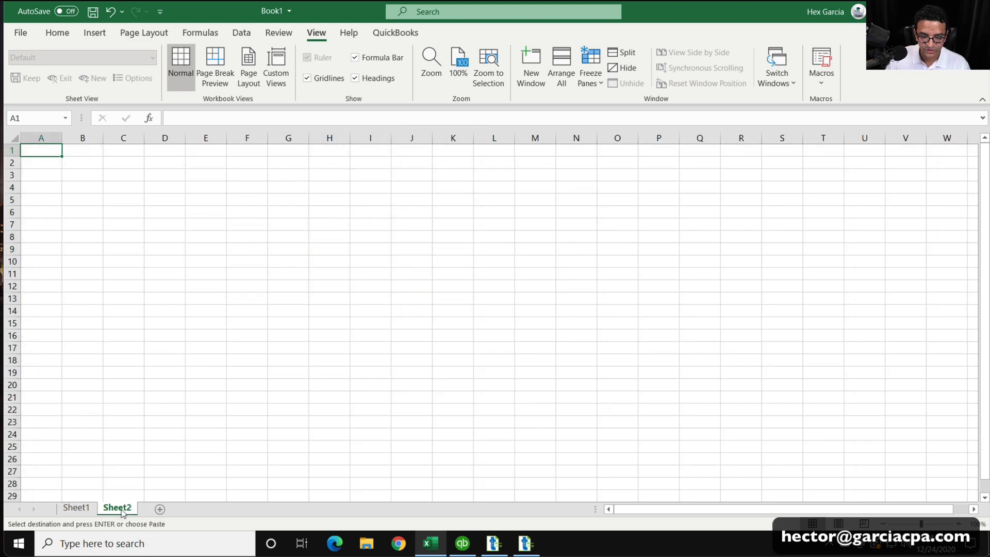
key("ctrl+v")
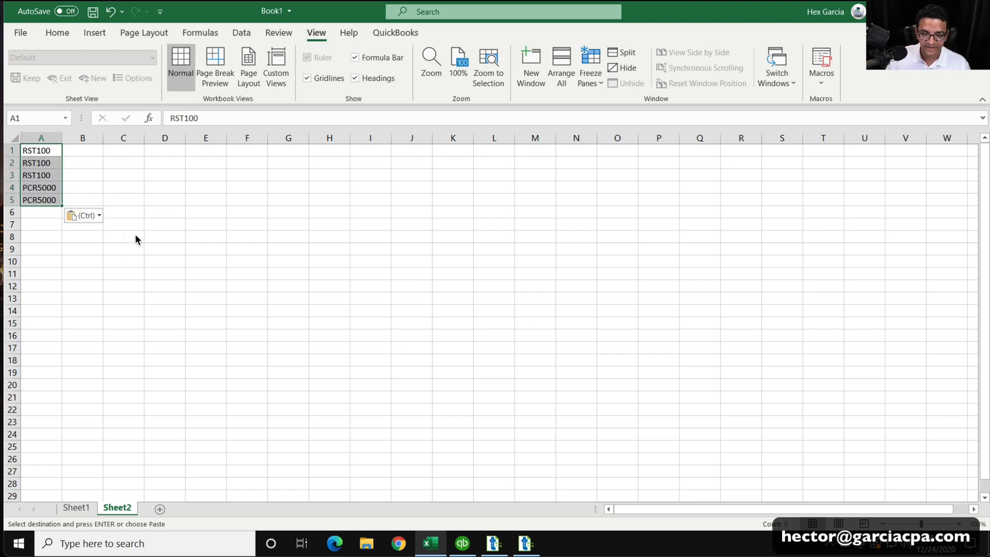
left_click(149, 237)
key("ctrl")
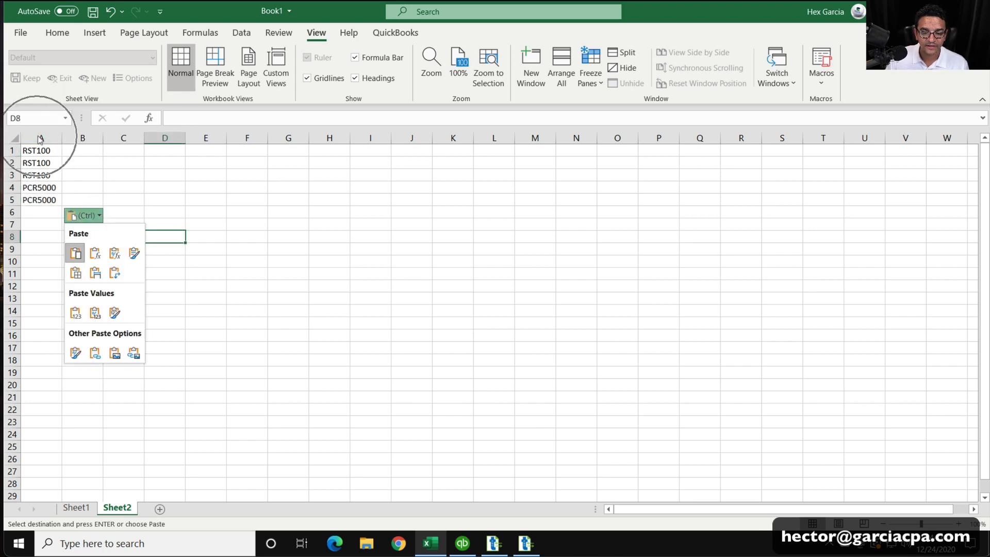
key("ctrl")
Step: Remove the duplicate item names from column A of Sheet2, treating the data as having no headers
left_click(39, 138)
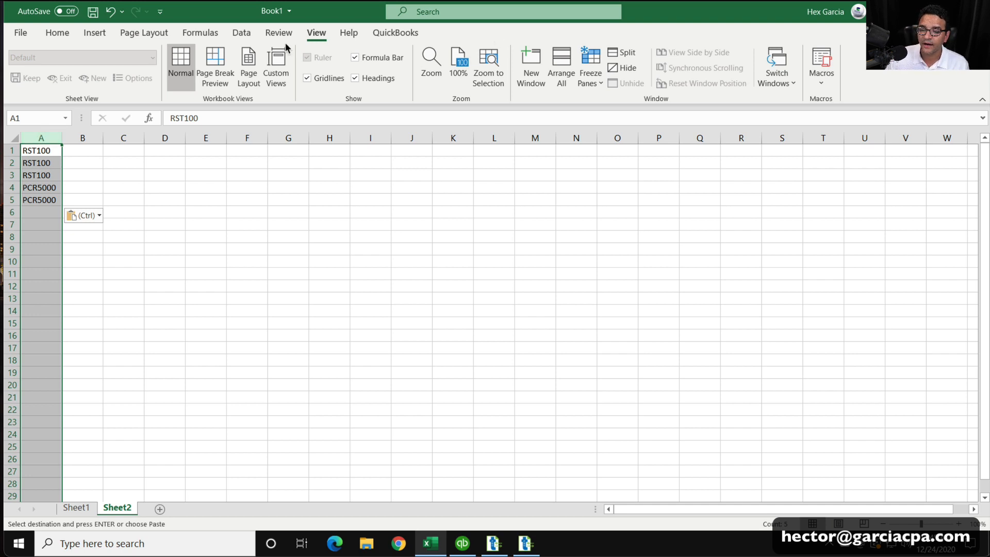
left_click(242, 34)
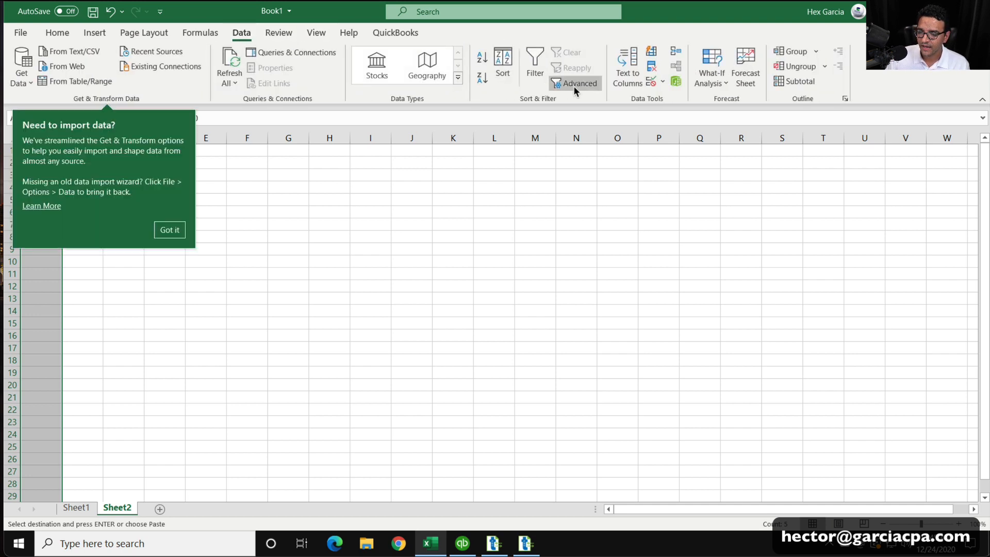
left_click(651, 69)
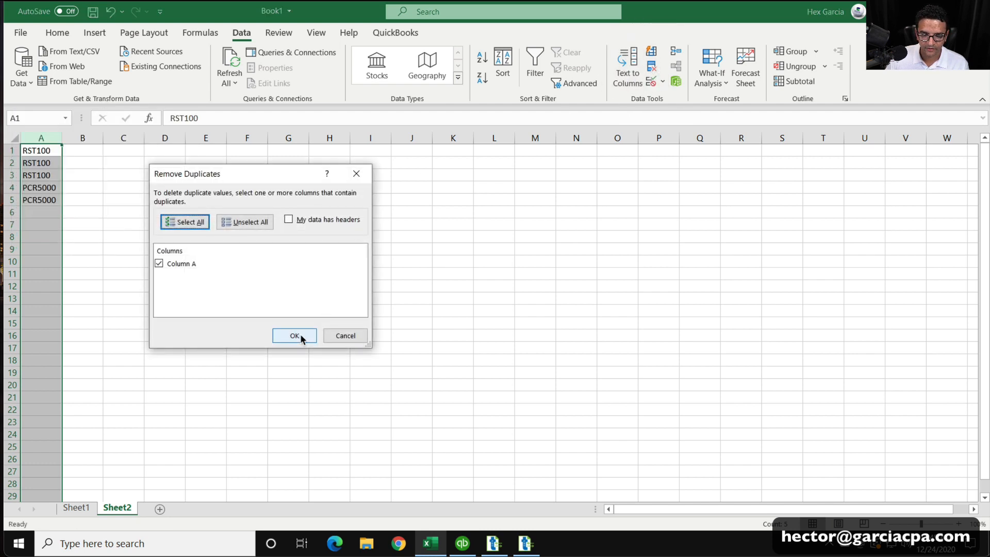
left_click(299, 334)
key("Return")
left_click(272, 269)
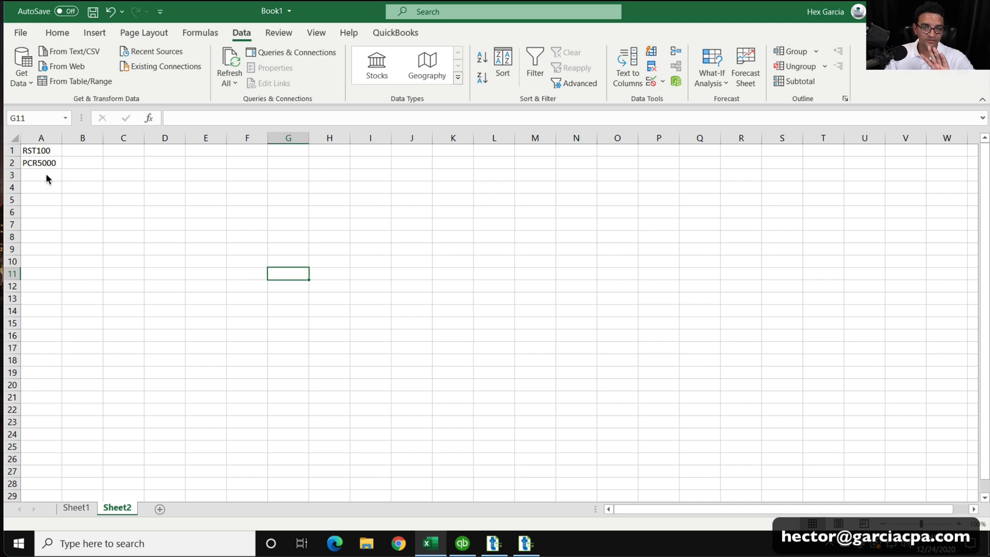
Step: Insert a row above the item names in Sheet2, enter the header Item in A1, and save the workbook
right_click(18, 150)
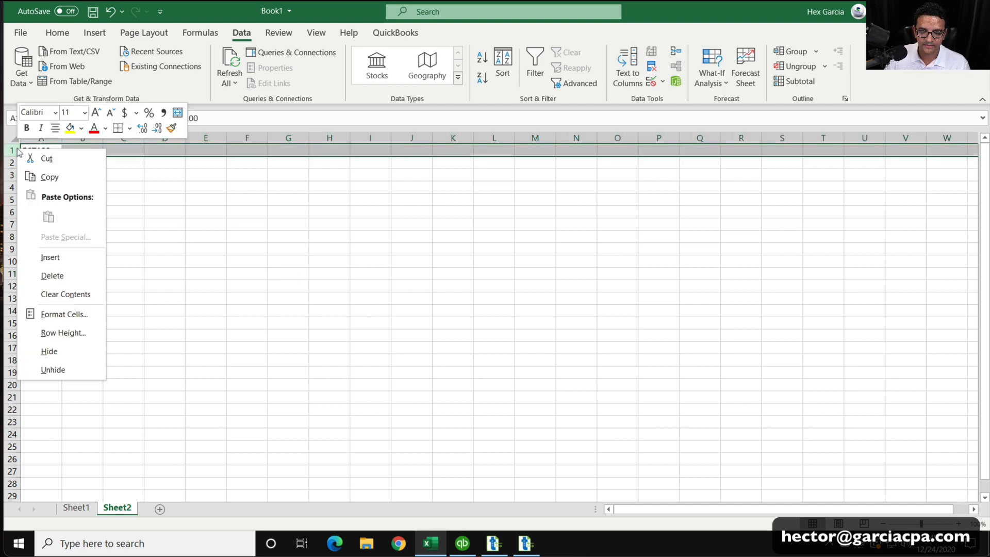
left_click(72, 257)
left_click(38, 147)
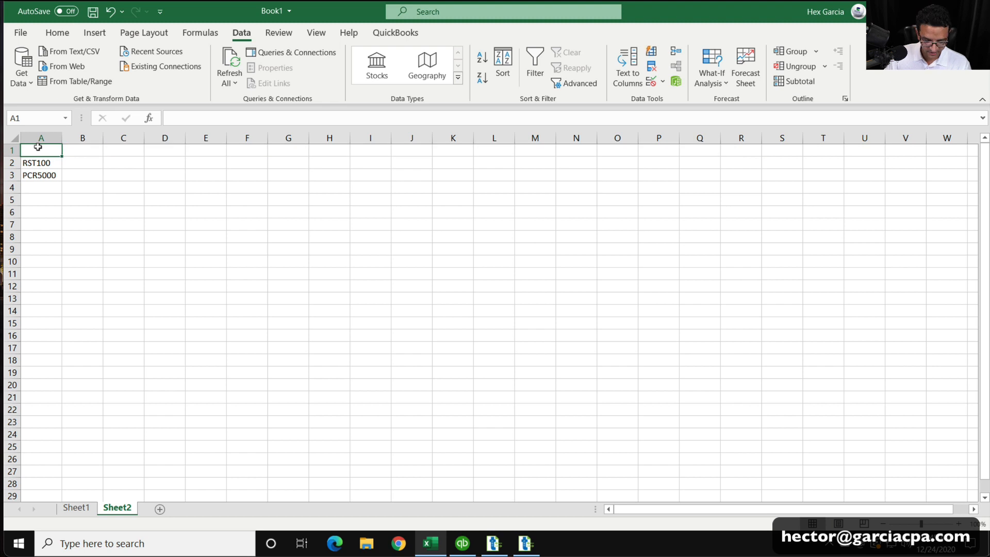
type("Item")
key("Return")
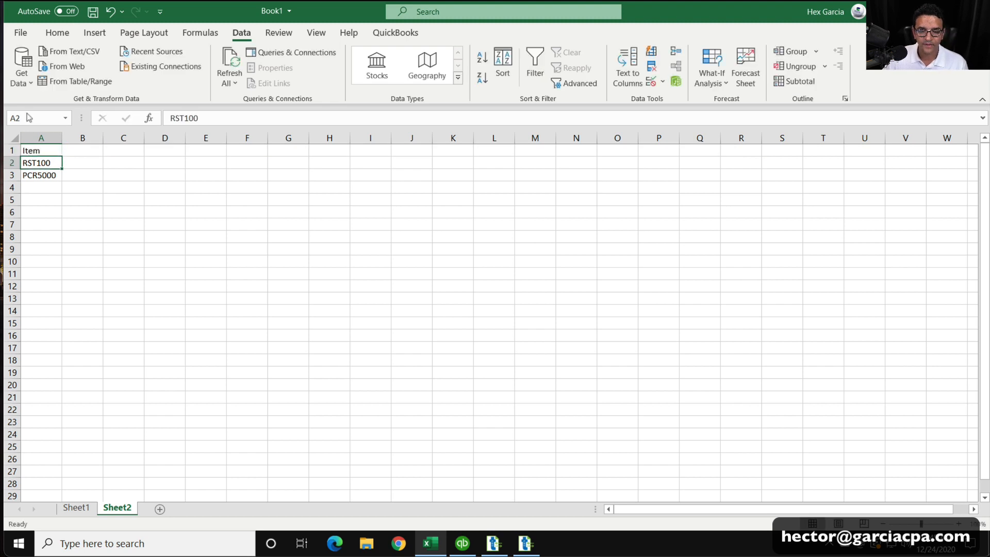
left_click(92, 12)
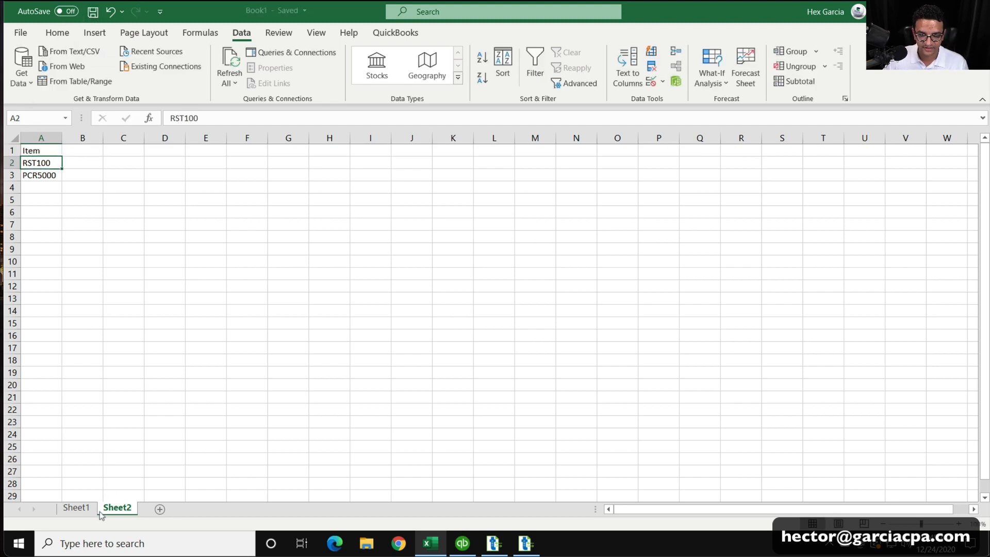
key("ctrl")
key("ctrl")
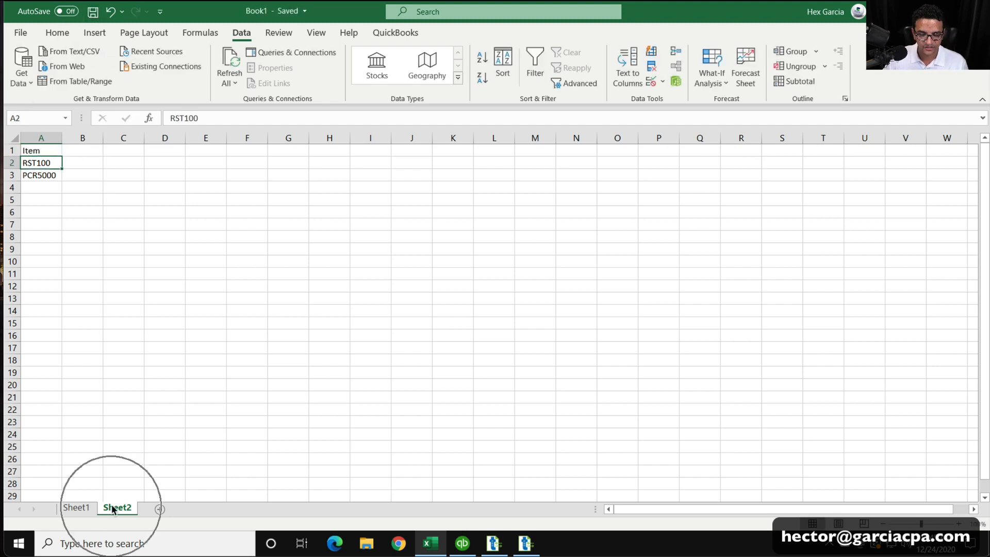
Step: Switch to QuickBooks, search the Item List for PCR in all fields and maximize the list window
left_click(463, 543)
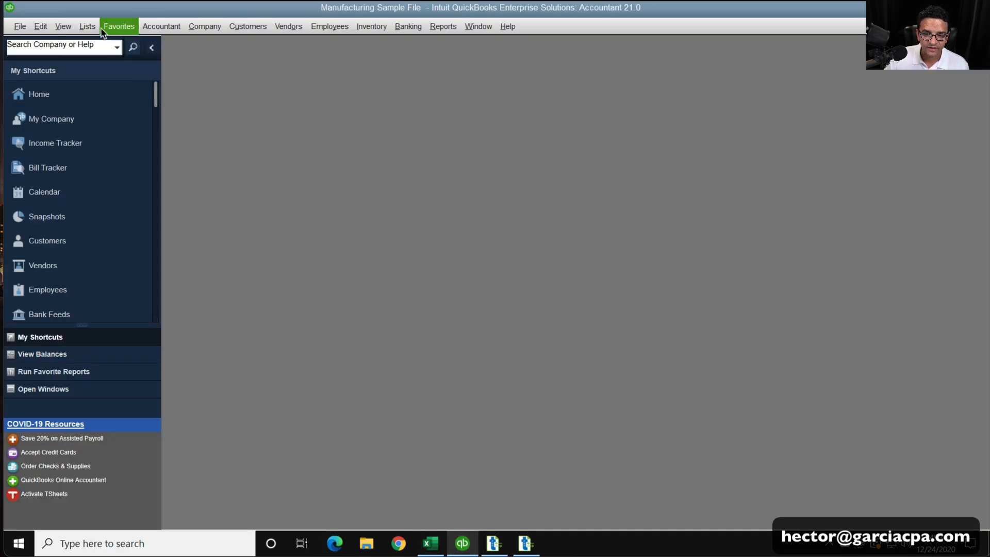
left_click(86, 26)
left_click(93, 55)
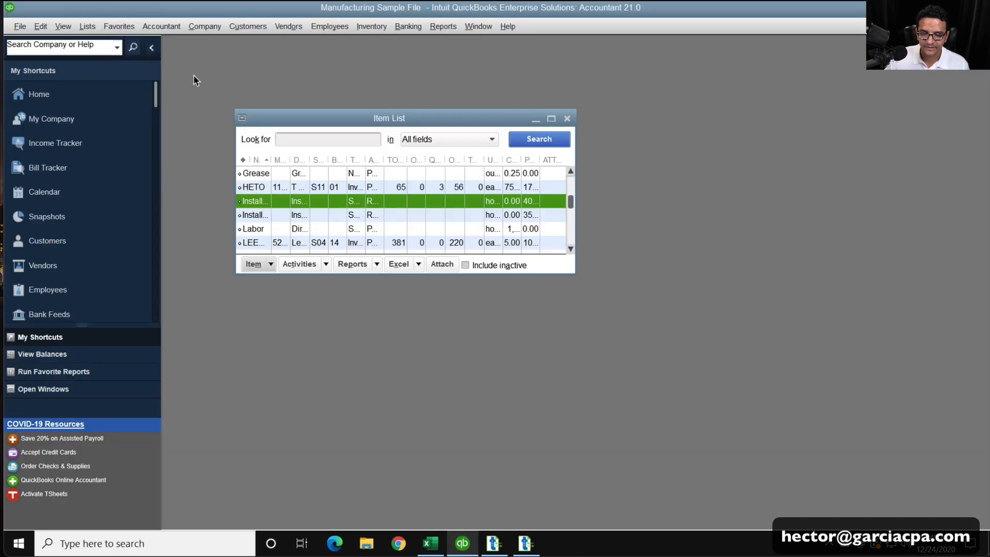
left_click(280, 140)
type("PC")
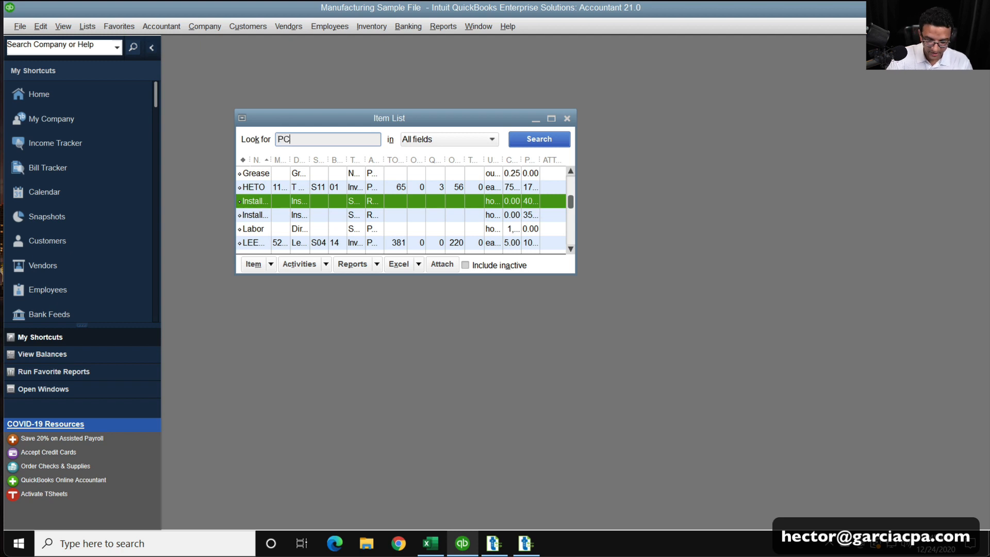
type("R")
key("Return")
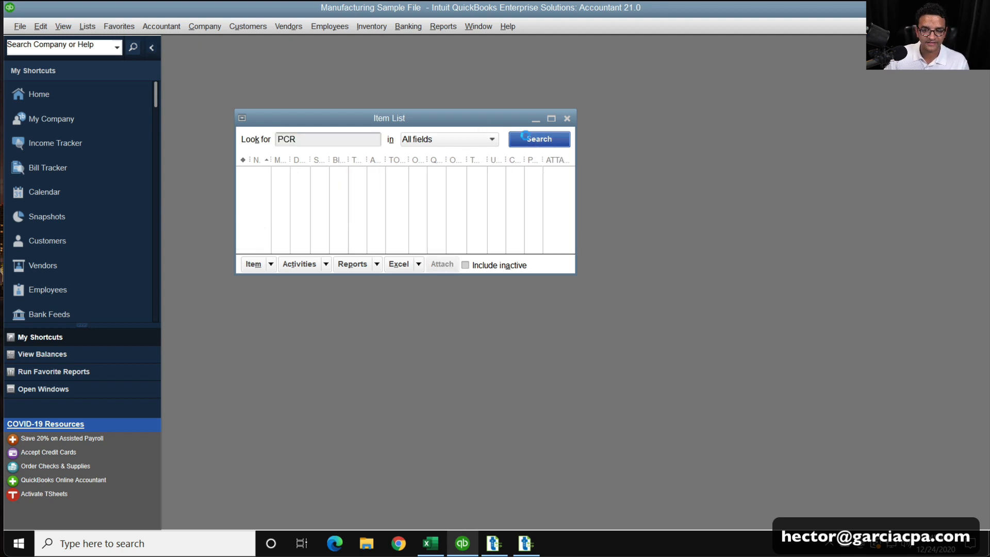
left_click(551, 120)
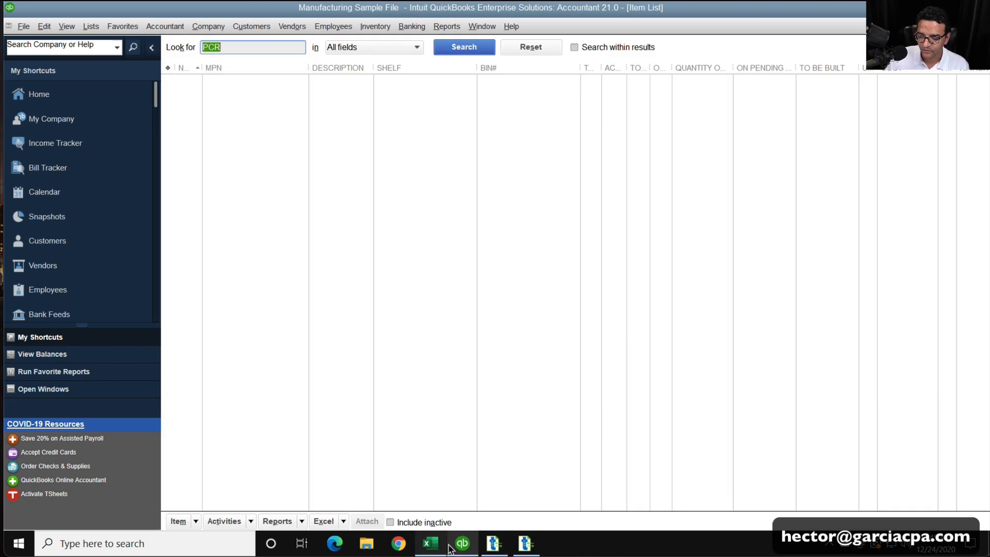
Step: Switch to the Transaction Pro Import Wizard and choose the Book1 workbook from the Desktop with sheet2$ as the source sheet
left_click(493, 543)
left_click(525, 543)
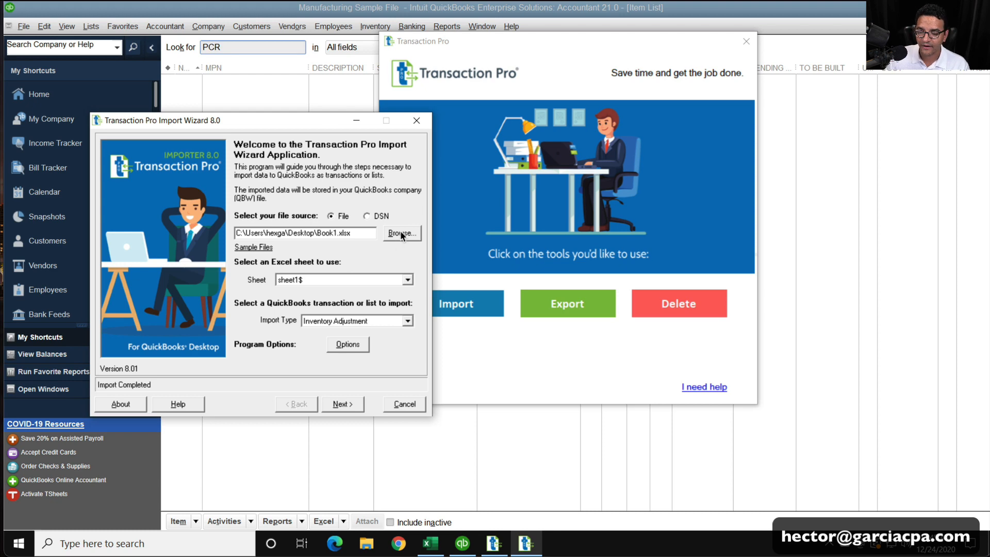
left_click(402, 232)
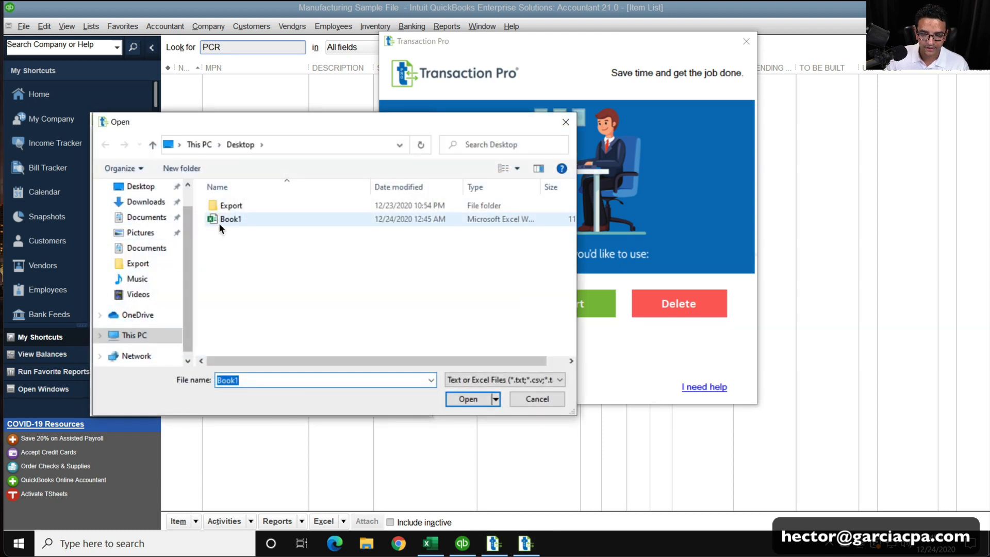
left_click(220, 224)
left_click(472, 390)
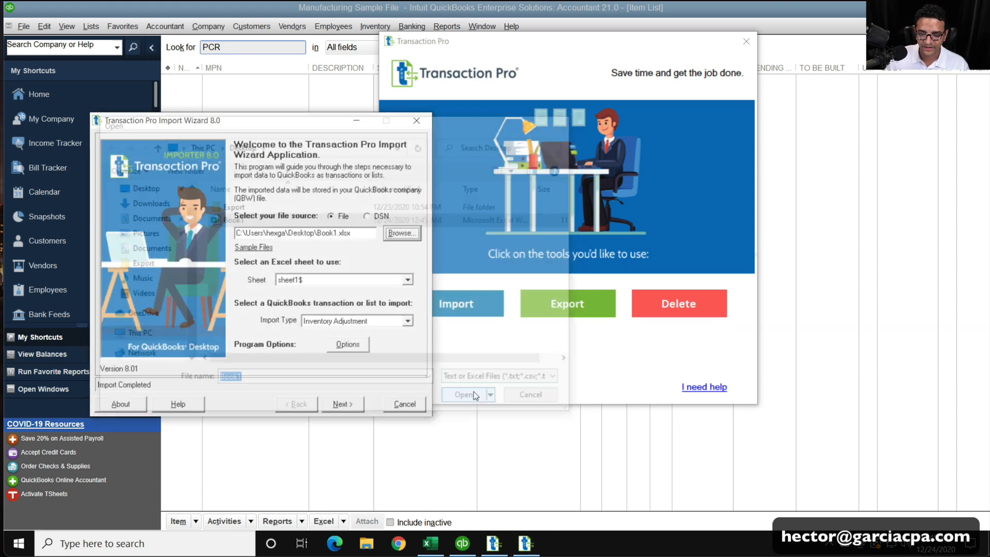
left_click(305, 280)
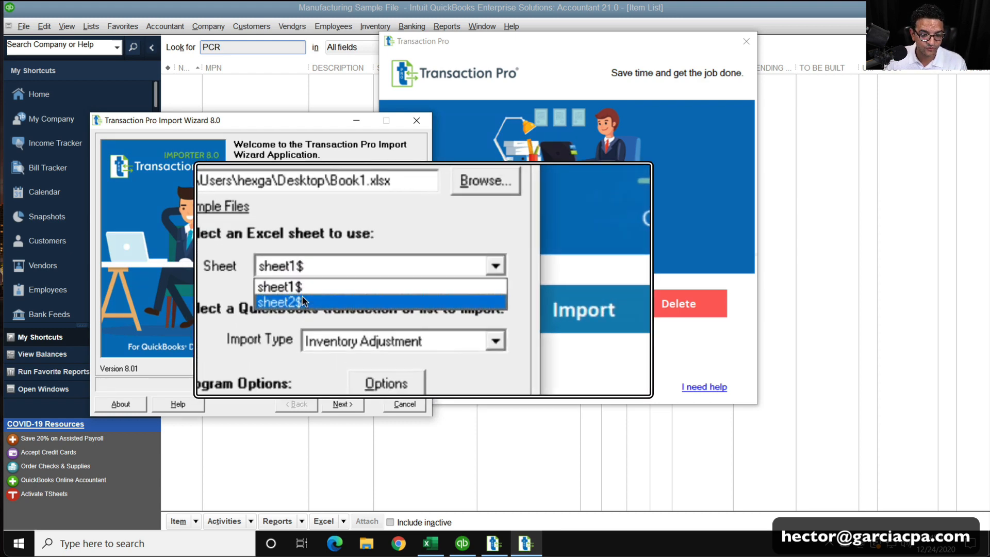
left_click(302, 299)
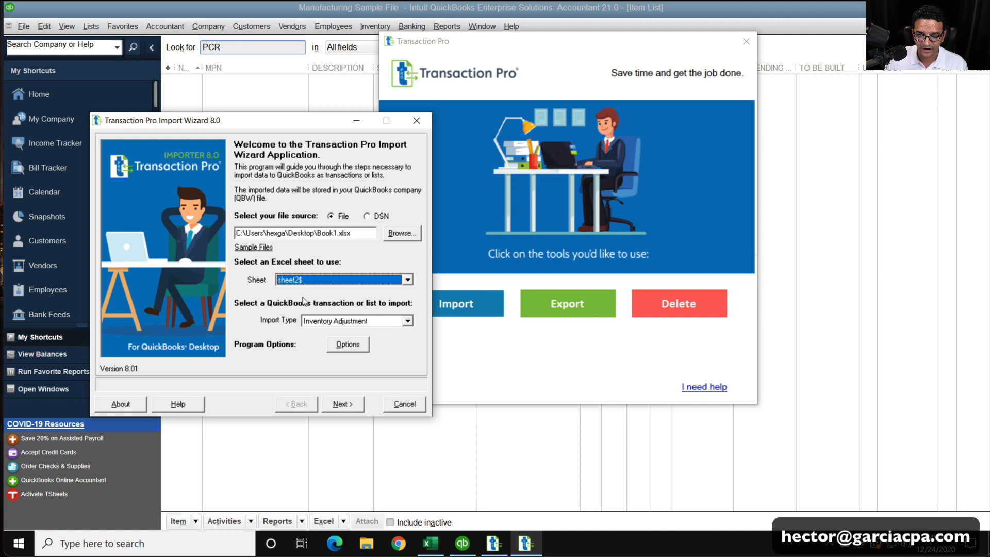
Step: Set the import type to Item List and advance past the file contents to the field mapping page
left_click(321, 321)
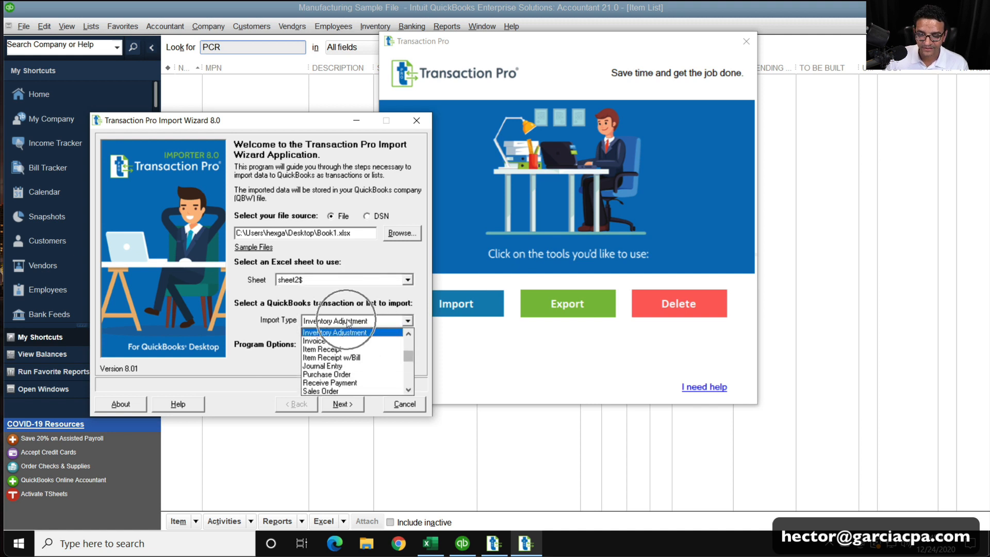
mouse_move(410, 358)
left_mouse_down()
mouse_move(409, 347)
mouse_move(415, 376)
left_mouse_up()
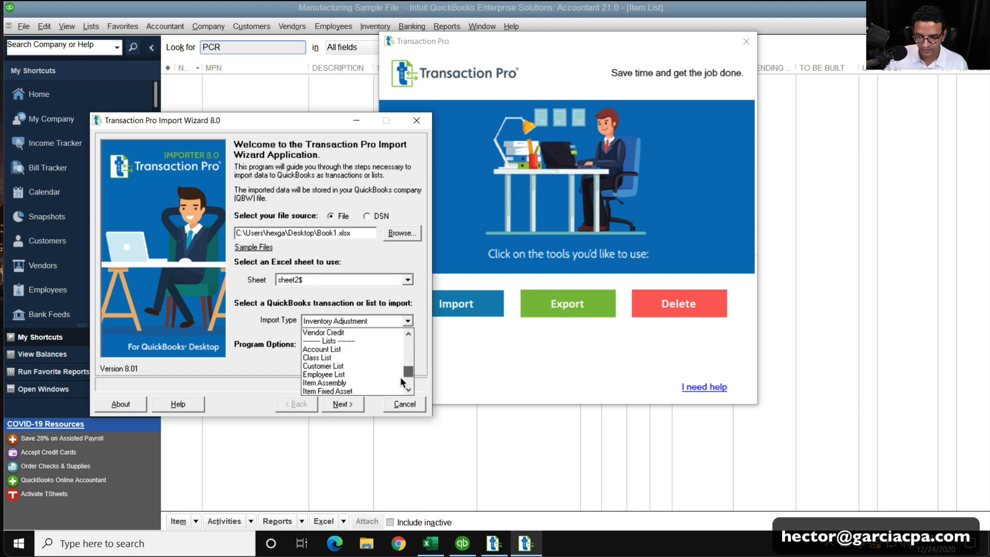
left_click(409, 390)
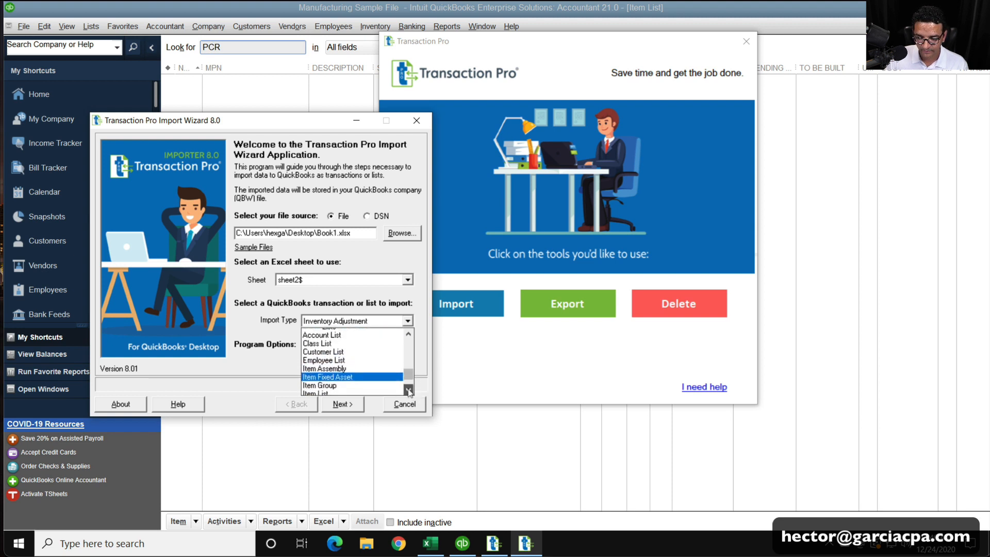
left_click(408, 390)
left_click(408, 391)
left_click(408, 391)
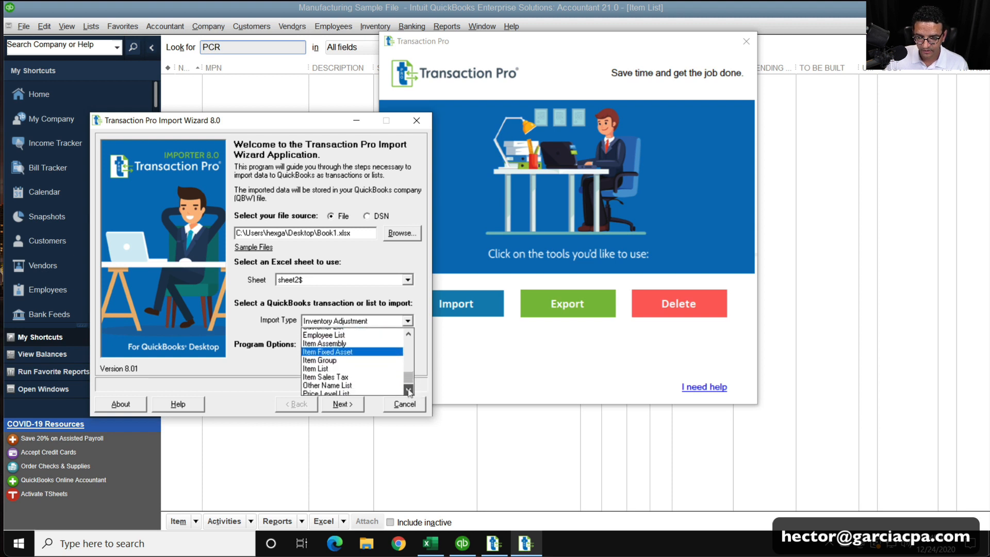
left_click(331, 366)
left_click(355, 403)
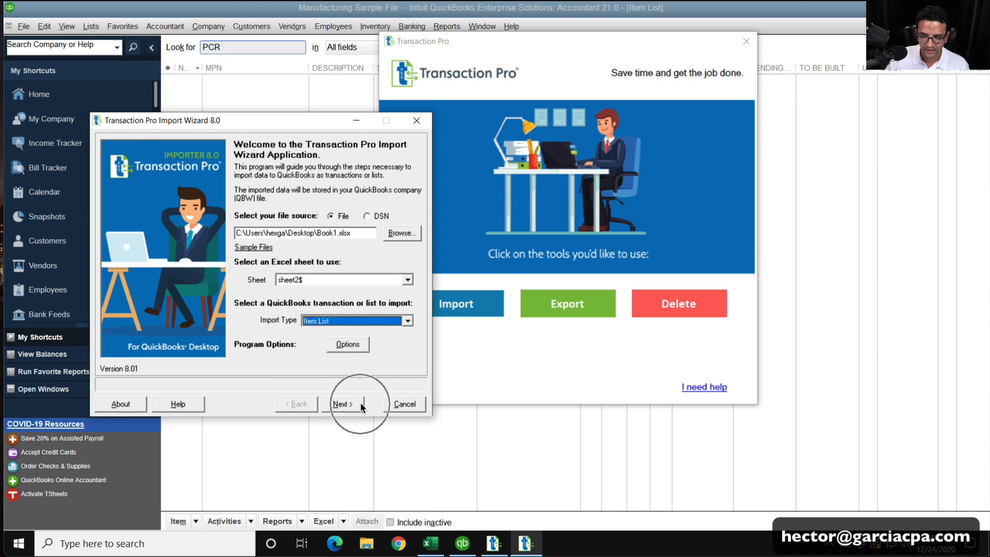
left_click(343, 403)
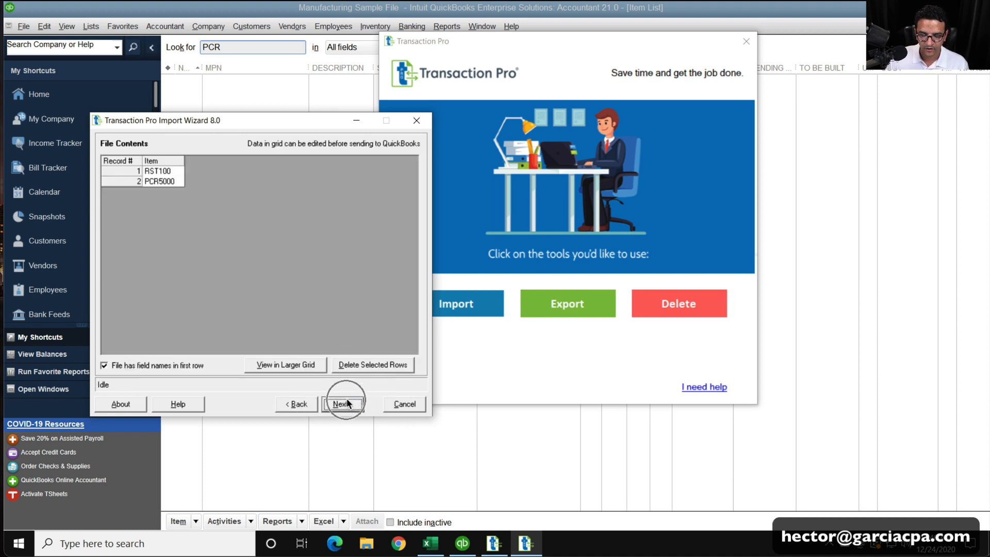
left_click(598, 321)
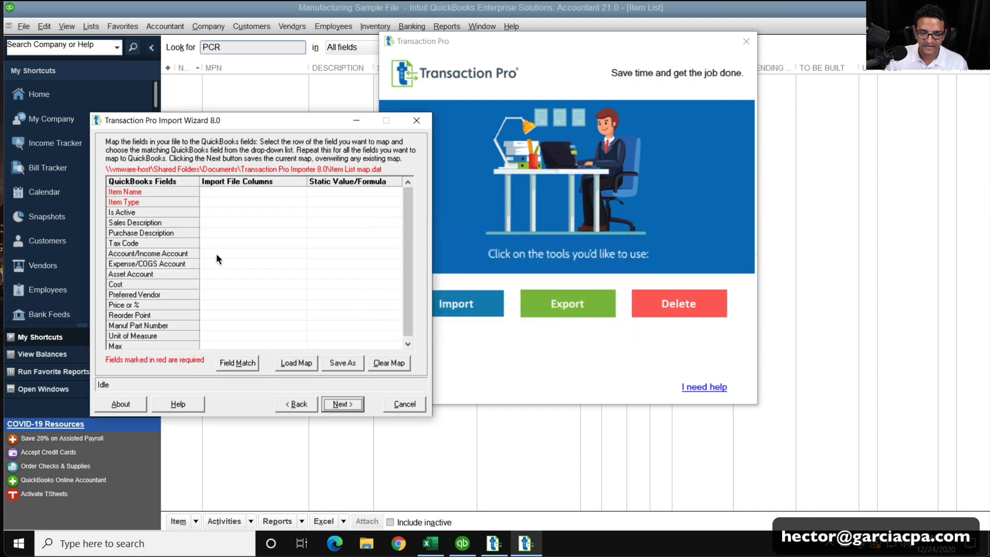
Step: Map Item Name to the file's Item column and give Item Type the static value Inventory
left_click(270, 195)
left_click(300, 191)
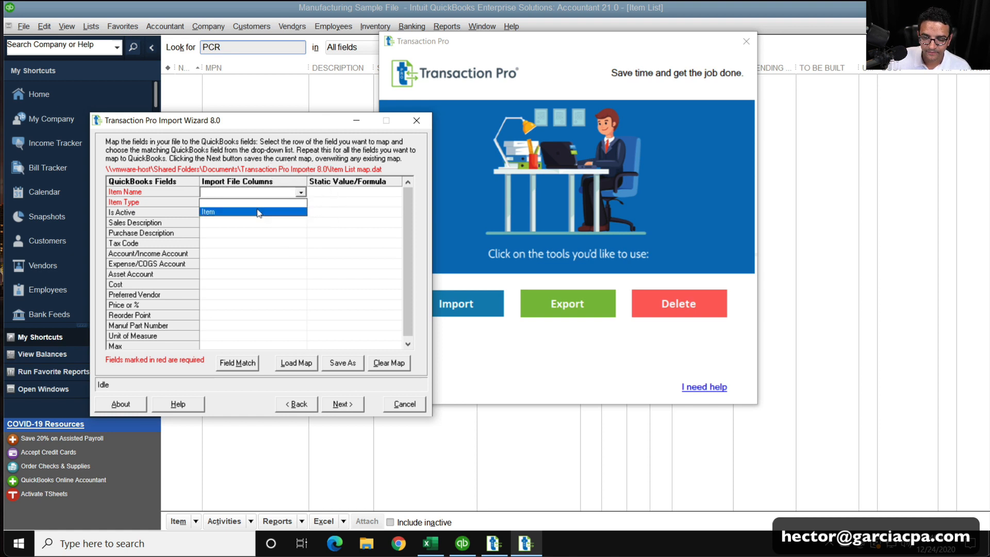
left_click(232, 209)
left_click(337, 201)
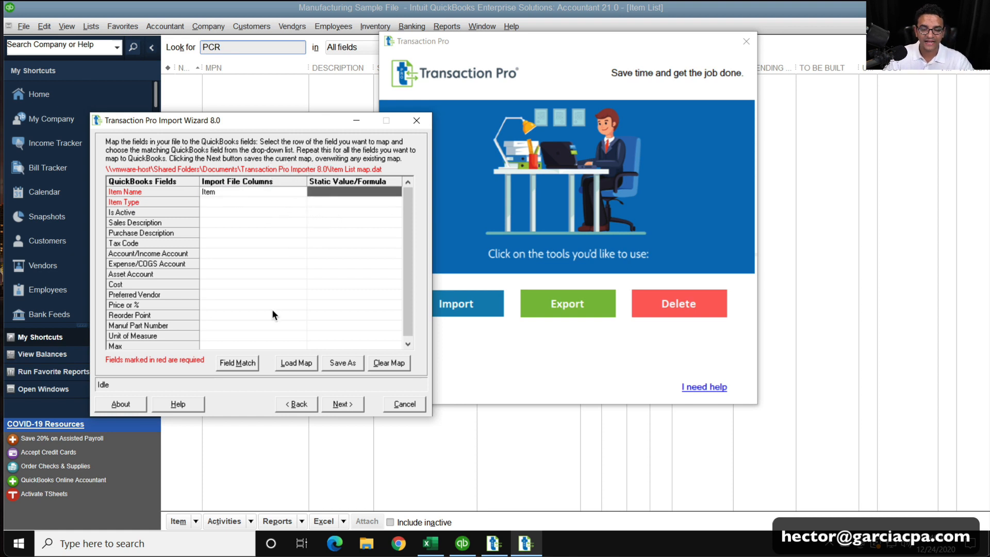
type("Inventory")
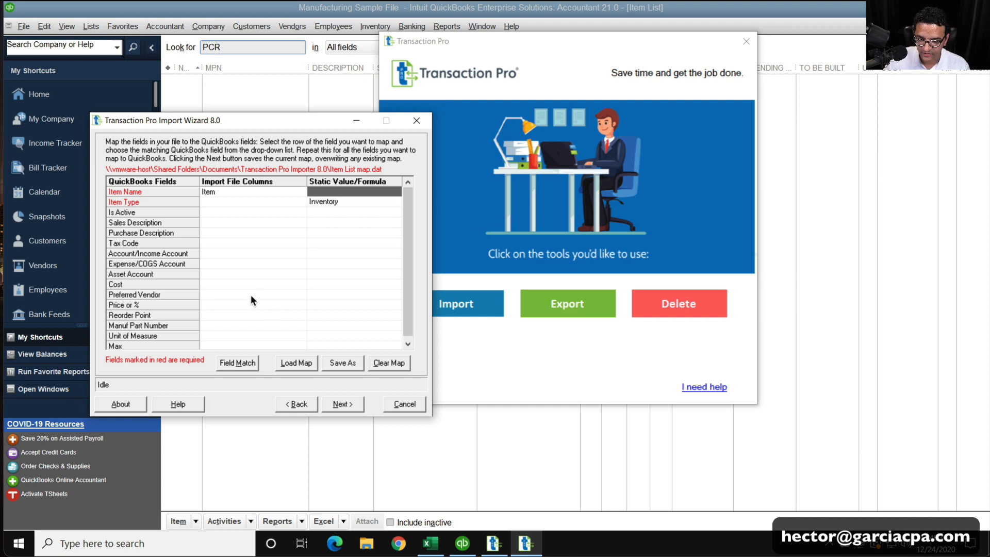
left_click(350, 212)
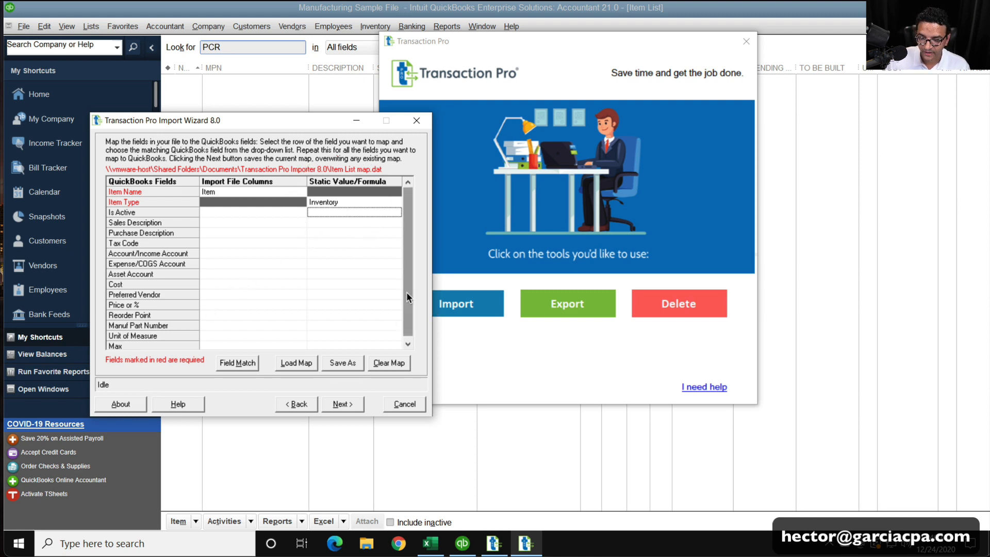
Step: Switch to QuickBooks and open the Chart of Accounts at its income accounts to find the Account/Income Account value
scroll(327, 304, "down", 1)
left_click(242, 243)
left_click(319, 243)
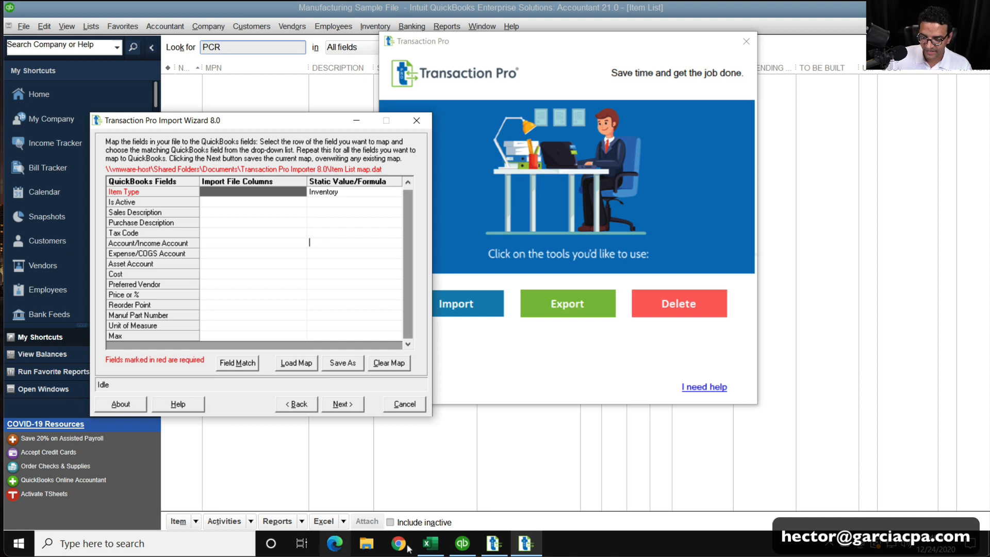
left_click(462, 543)
left_click(90, 26)
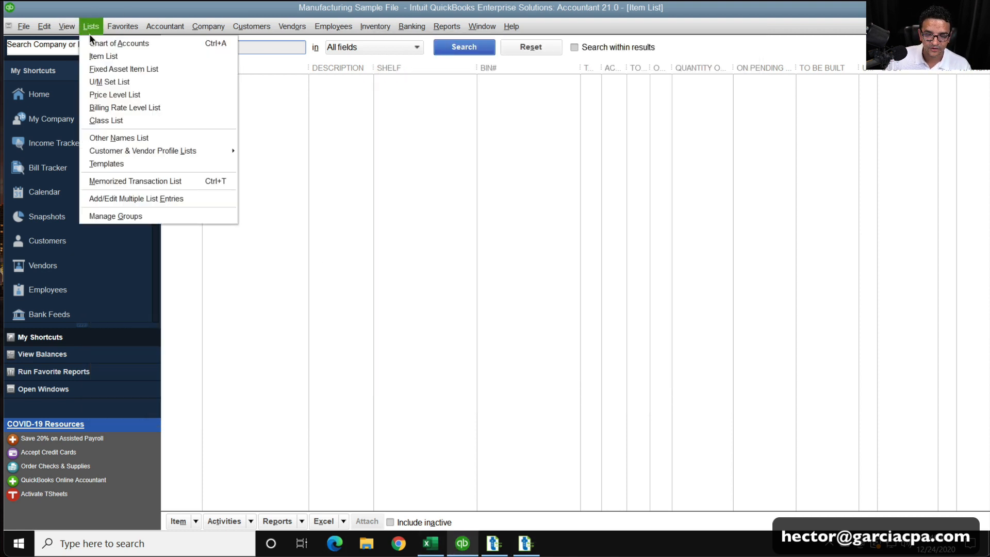
left_click(106, 44)
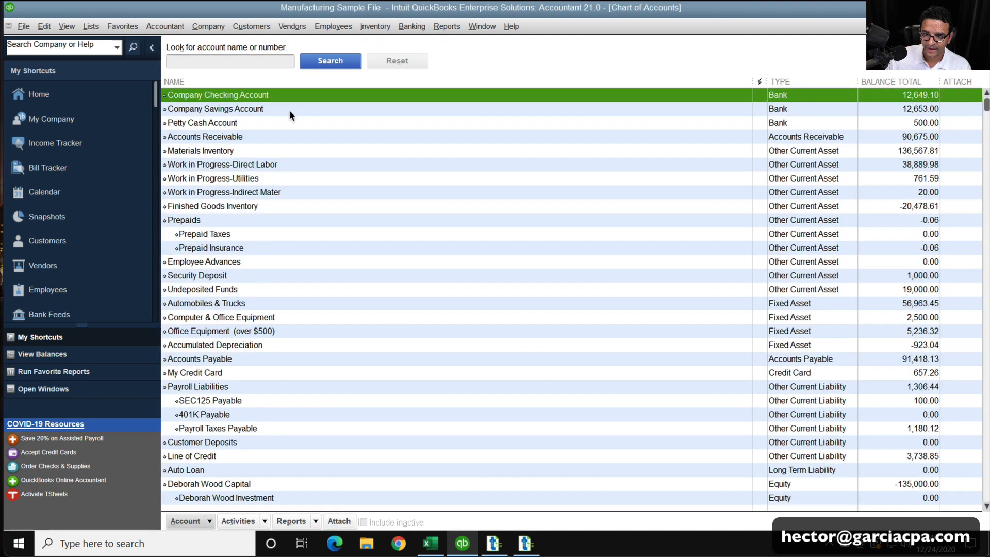
left_click(784, 234)
scroll(637, 344, "down", 8)
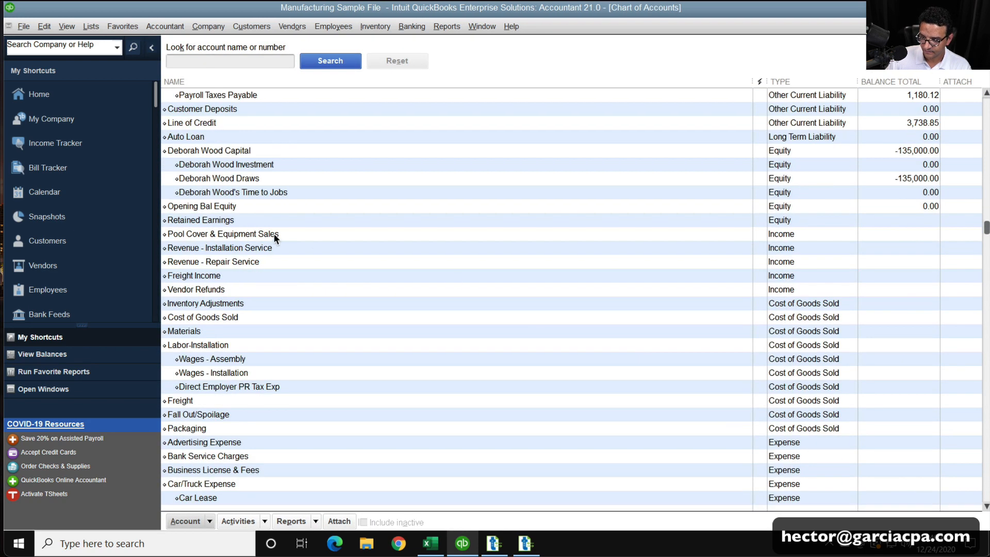
Step: Open the Pool Cover & Equipment Sales account for editing and copy its account name
left_click(216, 233)
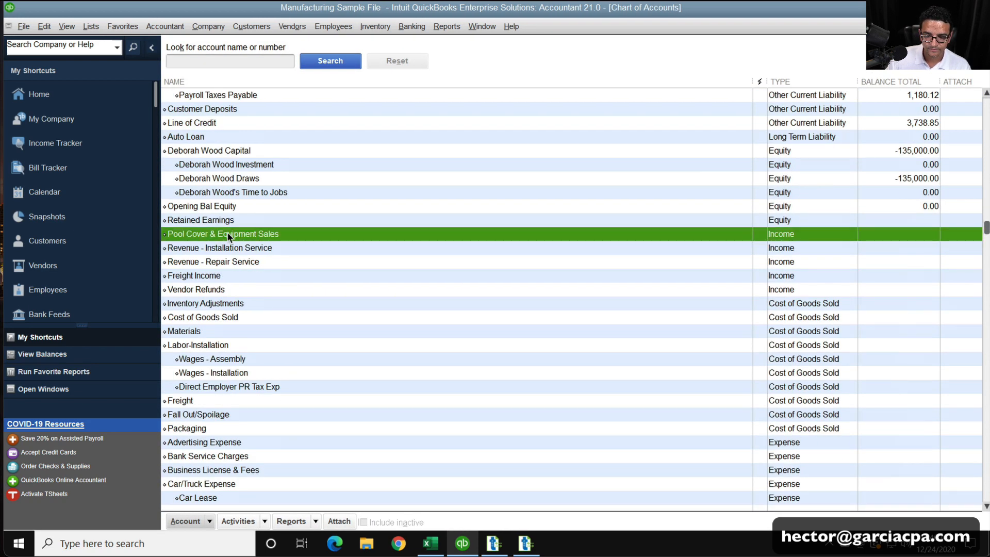
double_click(227, 233)
key("Escape")
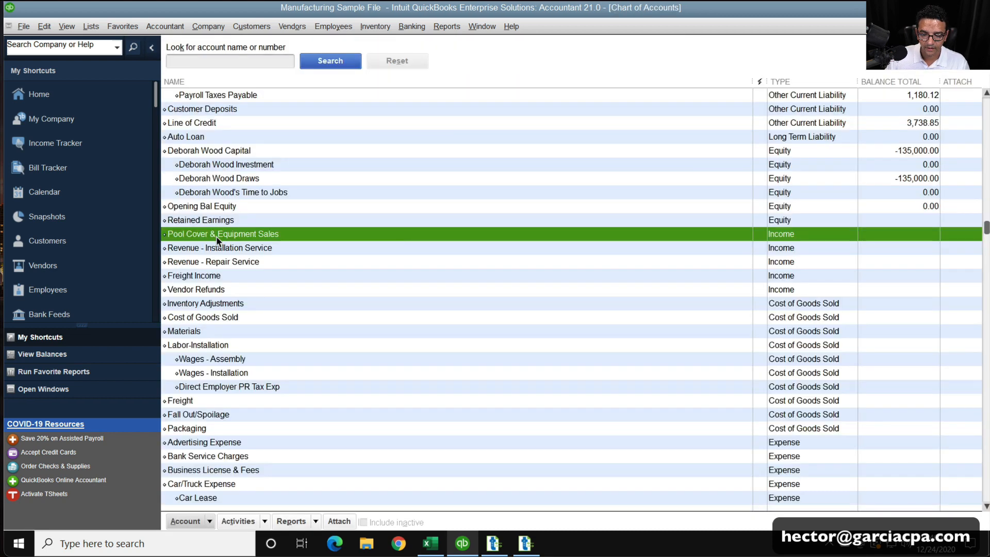
right_click(216, 236)
key("Escape")
key("ctrl+e")
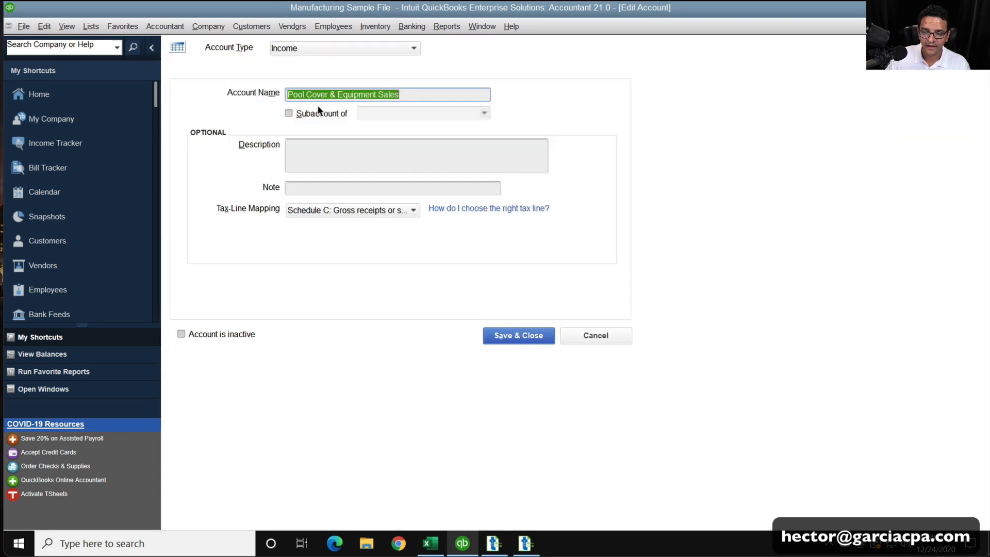
right_click(321, 100)
left_click(334, 136)
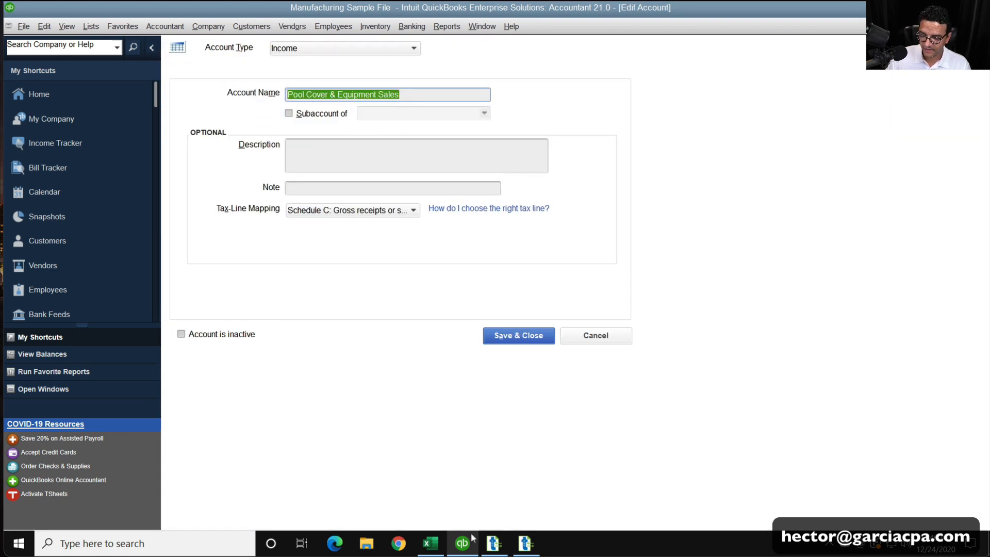
Step: Back in the Transaction Pro Import Wizard, set the static value of Account/Income Account to Pool Cover & Equipment Sales
left_click(430, 543)
left_click(525, 543)
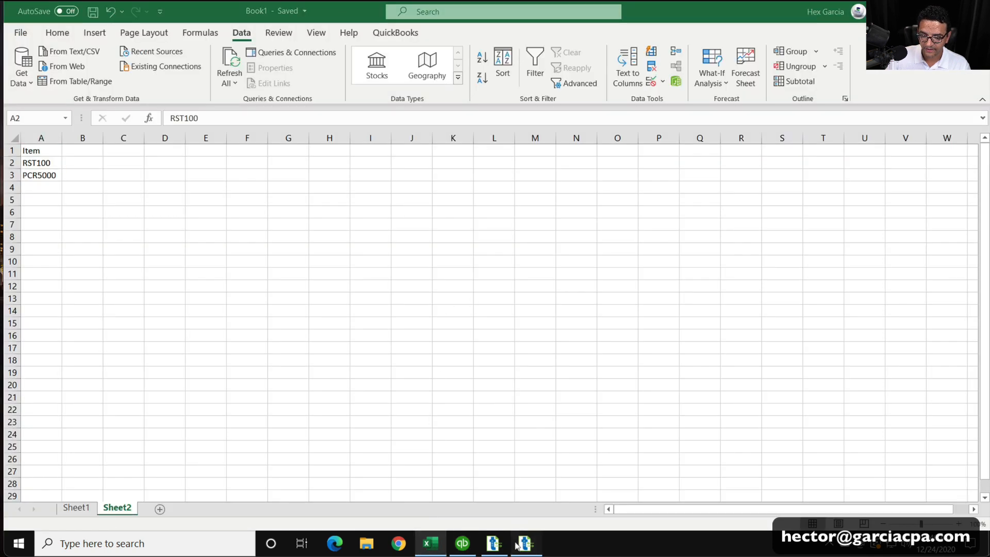
left_click(310, 243)
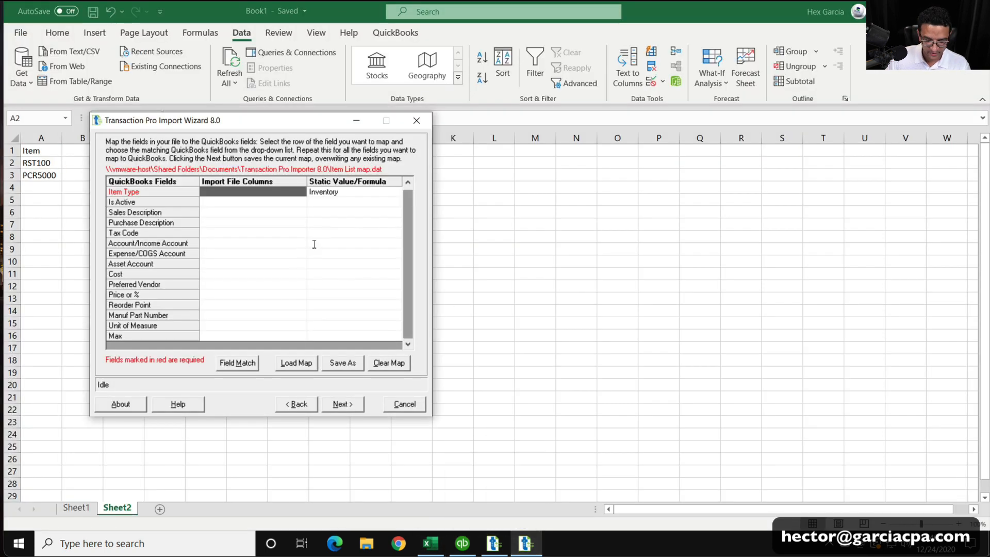
key("ctrl+v")
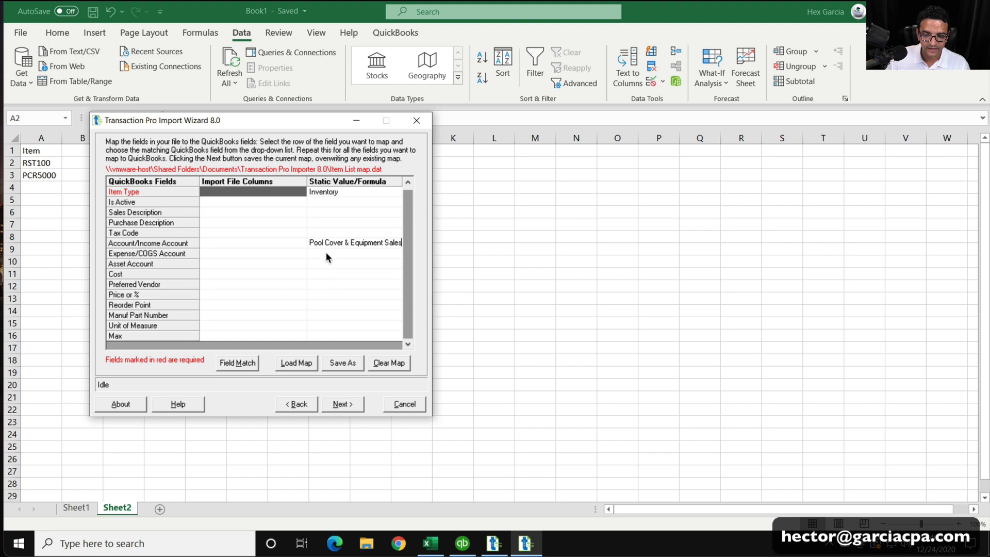
Step: Switch to QuickBooks, open the Cost of Goods Sold account for editing and copy its account name
left_click(463, 543)
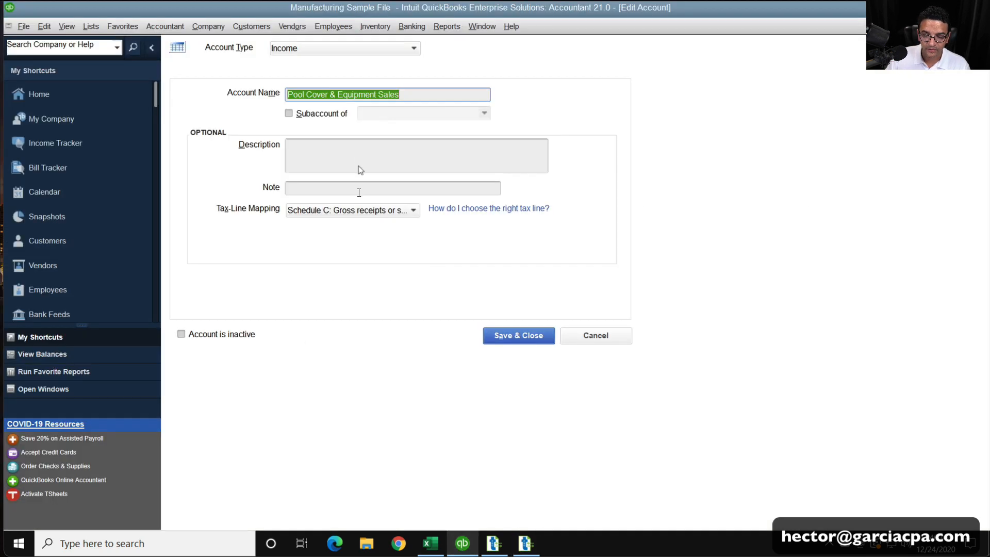
key("Escape")
left_click(272, 262)
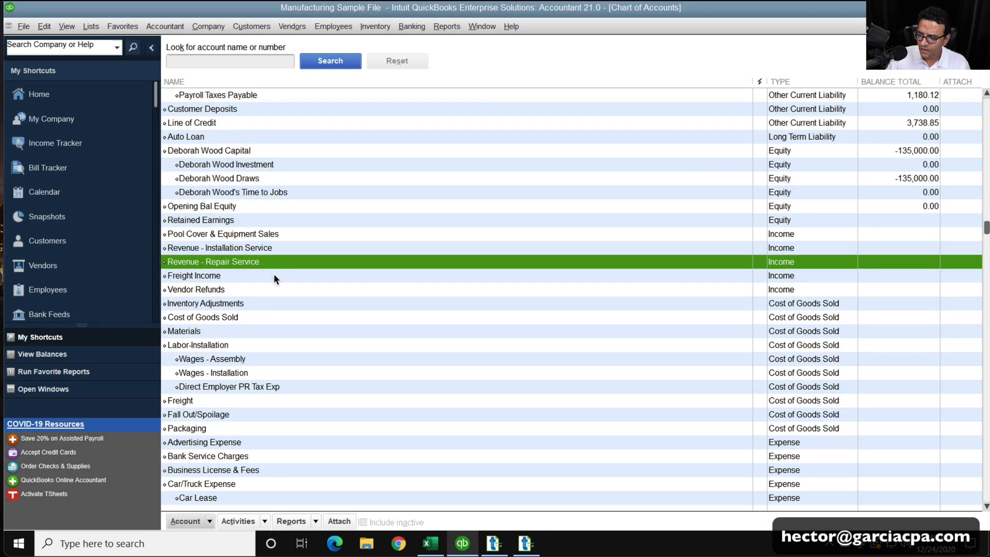
double_click(209, 317)
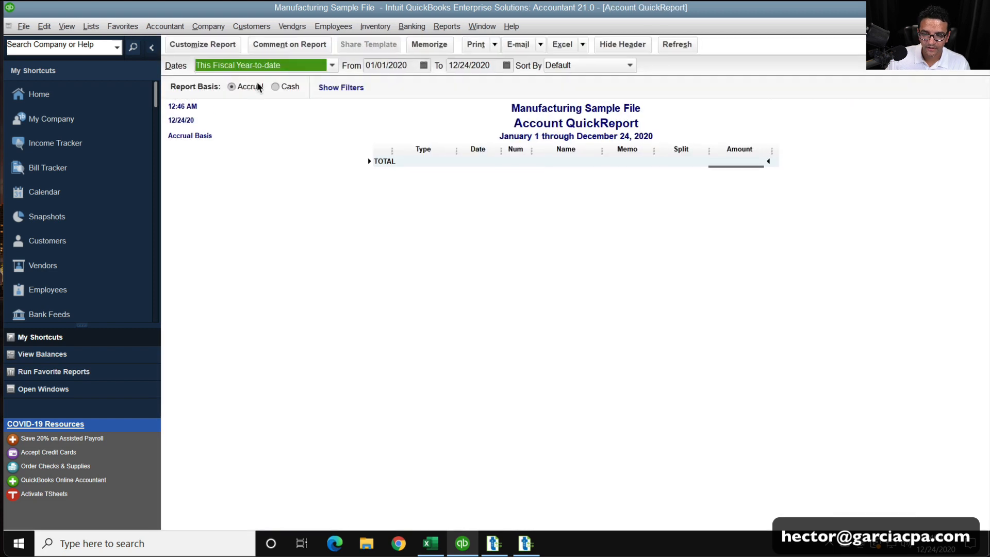
key("Escape")
right_click(214, 315)
left_click(242, 364)
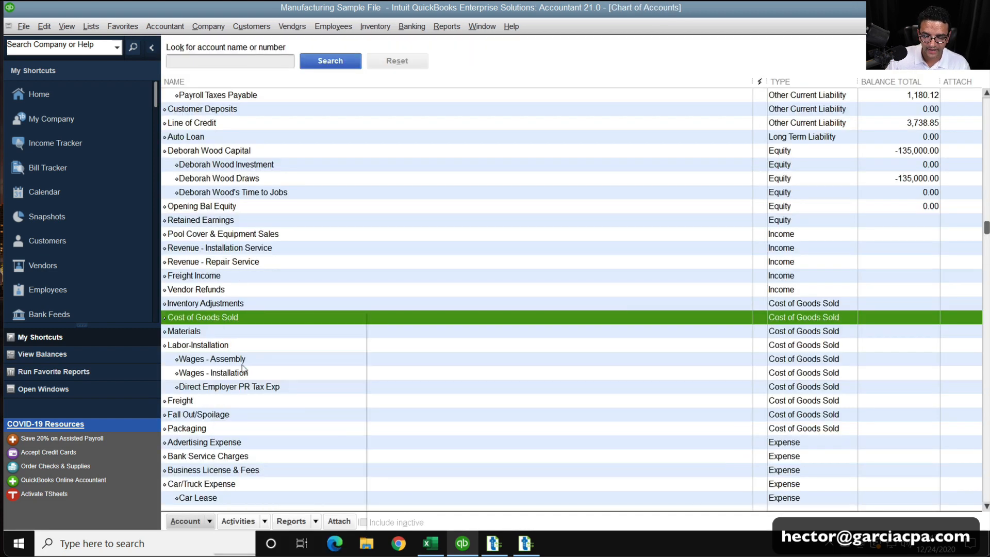
right_click(341, 98)
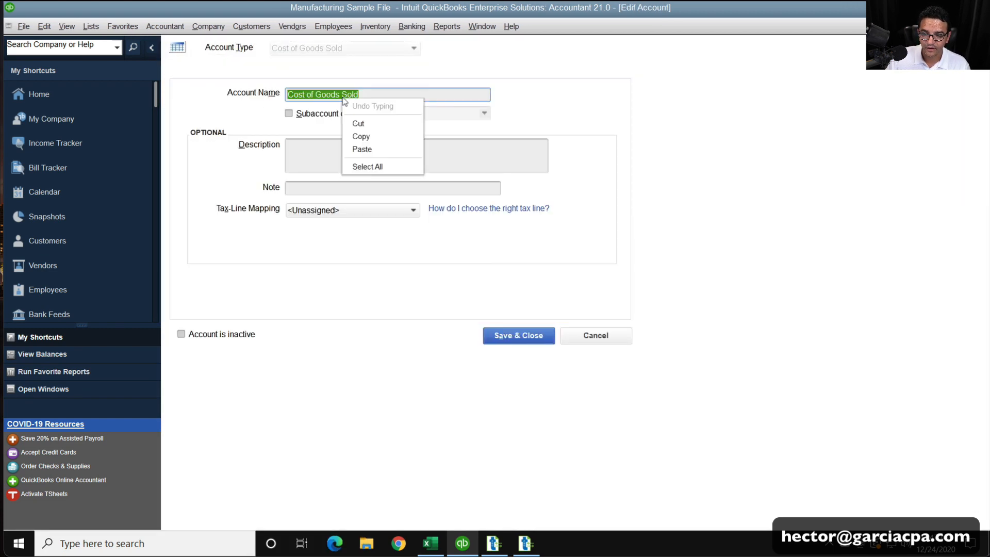
left_click(356, 135)
Step: Back in the Transaction Pro Import Wizard, set the static value of Expense/COGS Account to Cost of Goods Sold
left_click(526, 542)
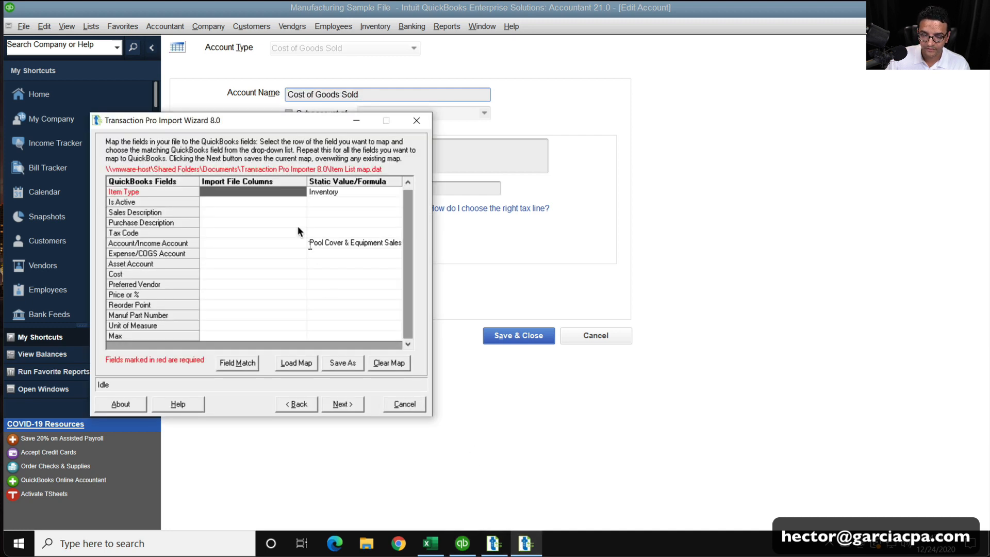
left_click(339, 253)
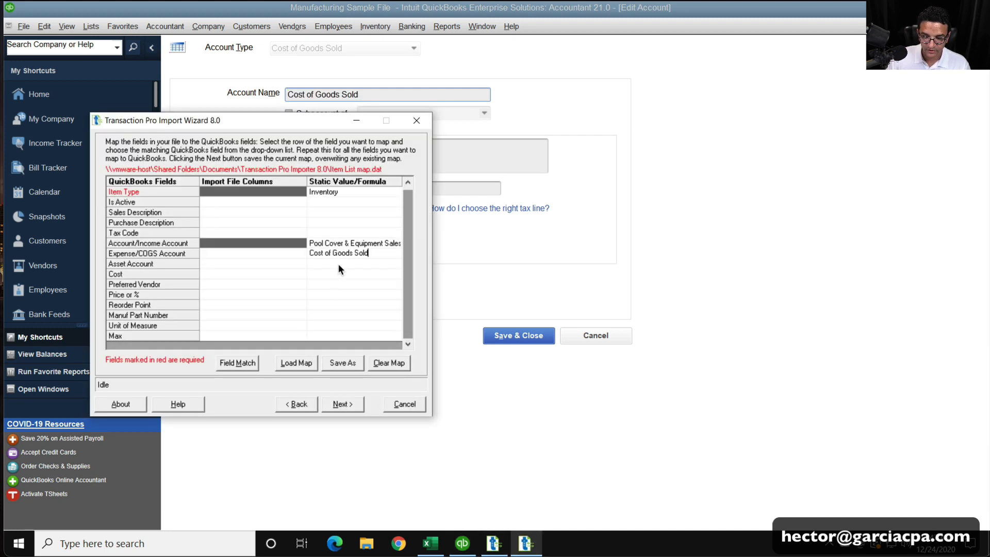
left_click(339, 264)
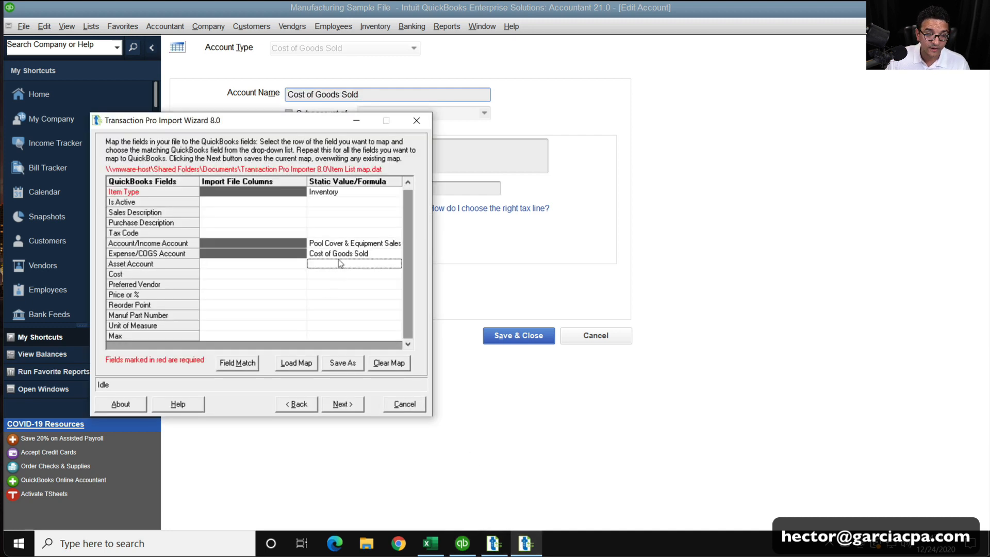
Step: In the QuickBooks Chart of Accounts, open the Materials Inventory account for editing, copy its name and close it without changes
left_click(462, 543)
key("Escape")
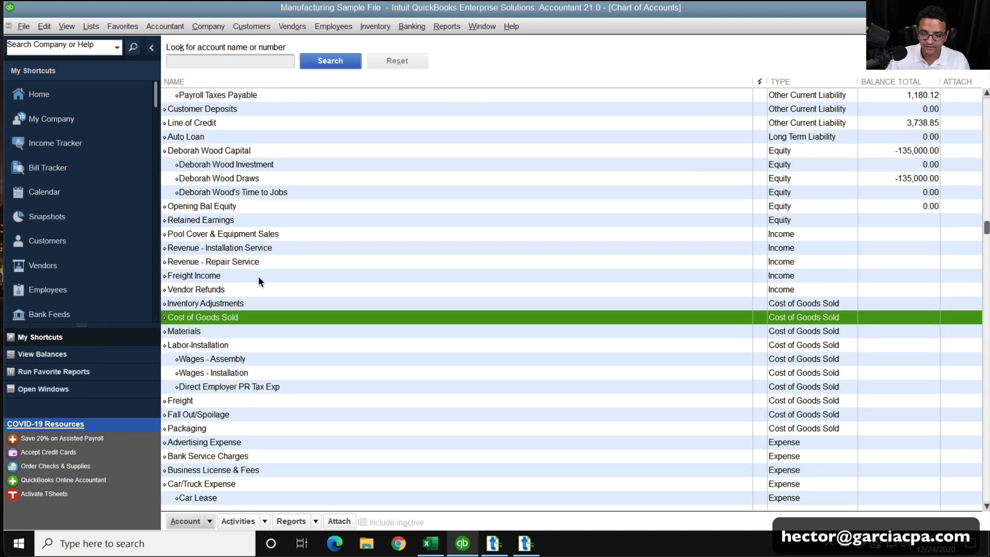
scroll(514, 315, "down", 11)
scroll(515, 315, "up", 14)
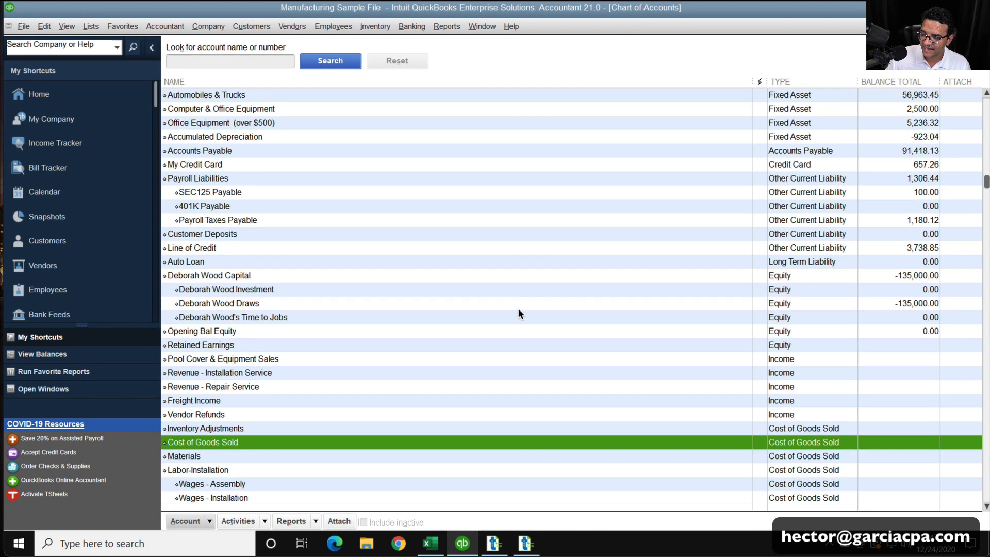
scroll(518, 312, "up", 6)
left_click(226, 164)
left_click(213, 151)
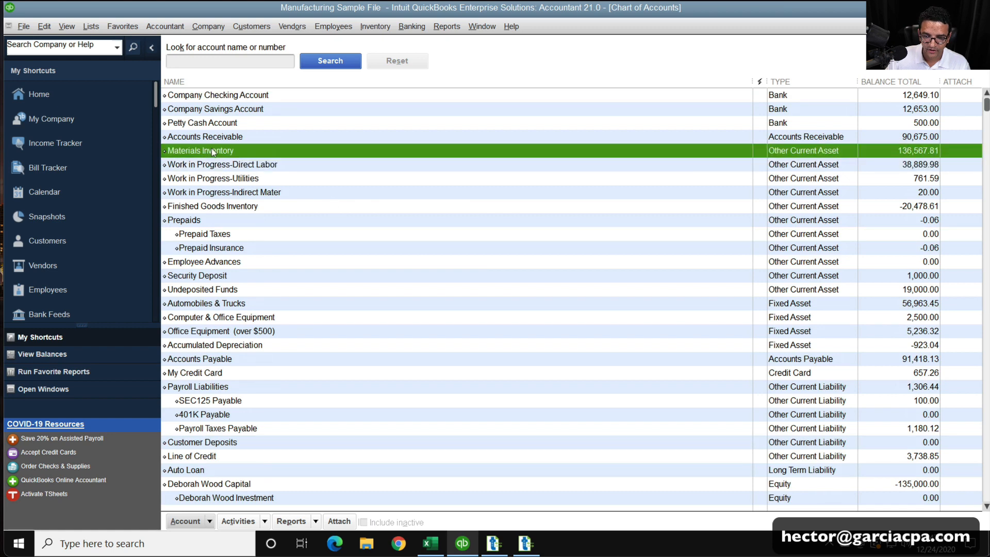
right_click(213, 150)
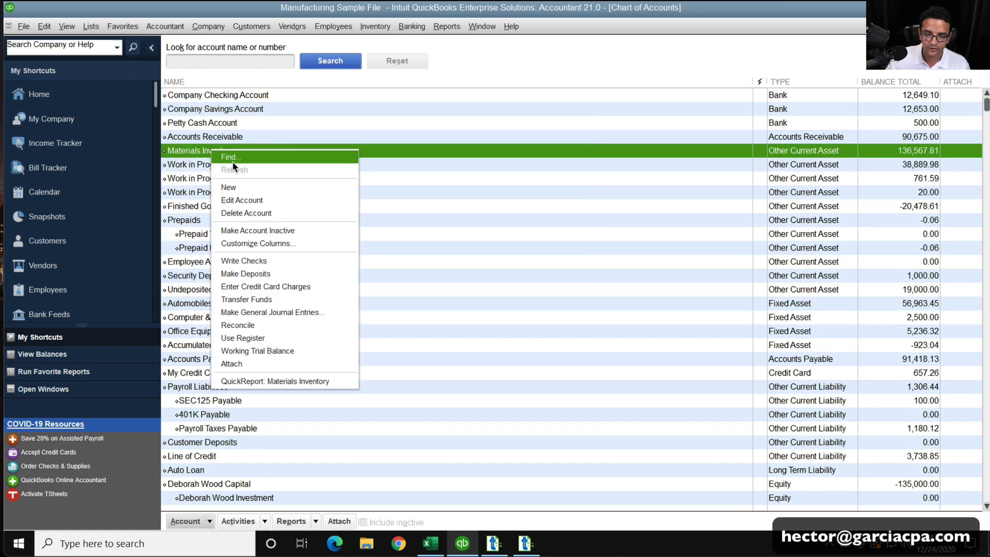
left_click(241, 200)
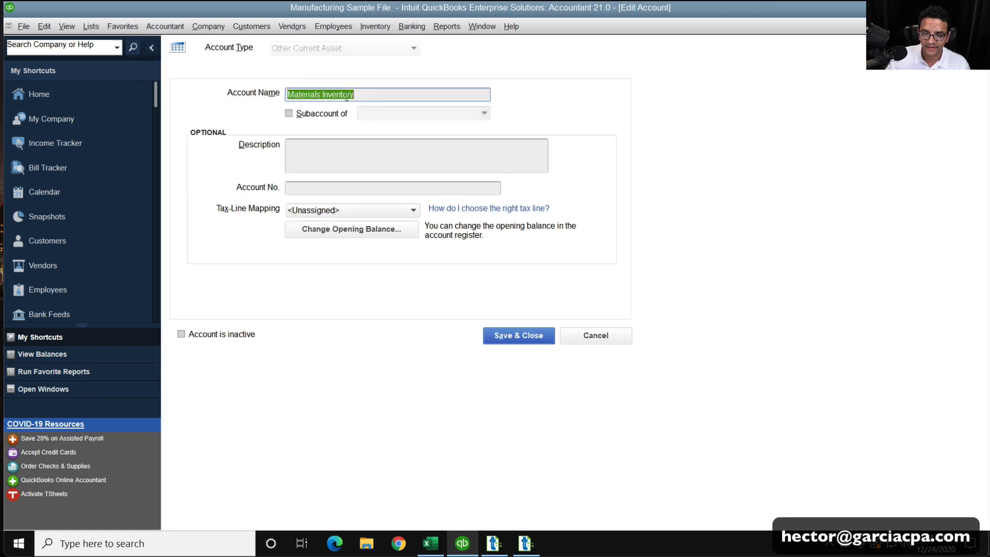
right_click(346, 97)
left_click(360, 135)
key("Escape")
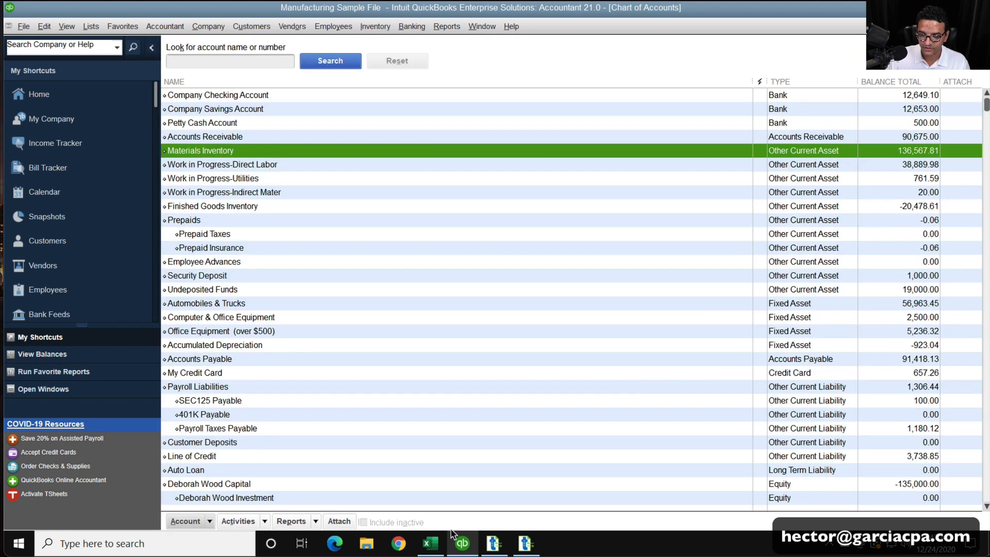
Step: Return to the Transaction Pro Import Wizard and set the static value of Asset Account to Materials Inventory
left_click(494, 543)
left_click(525, 543)
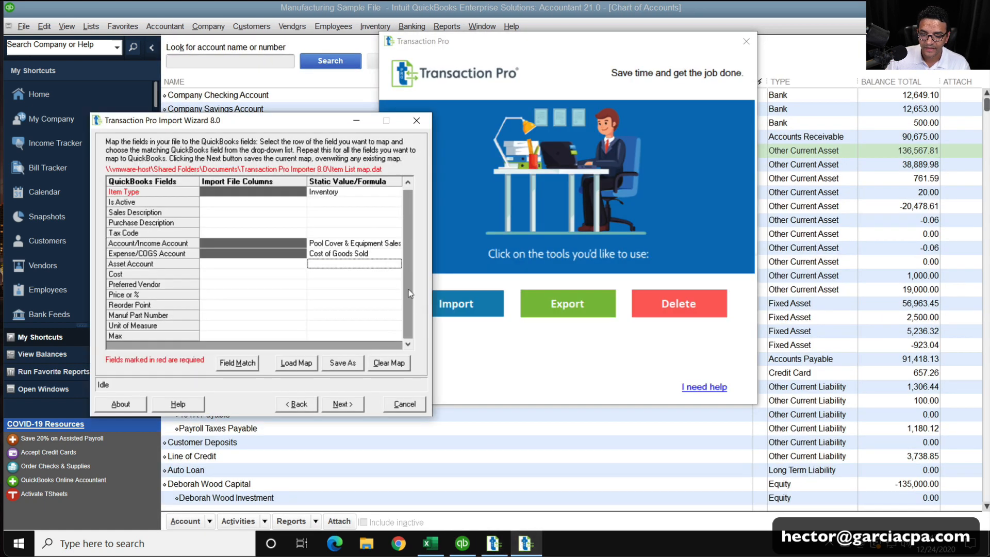
left_click(330, 264)
key("ctrl+v")
left_click(324, 294)
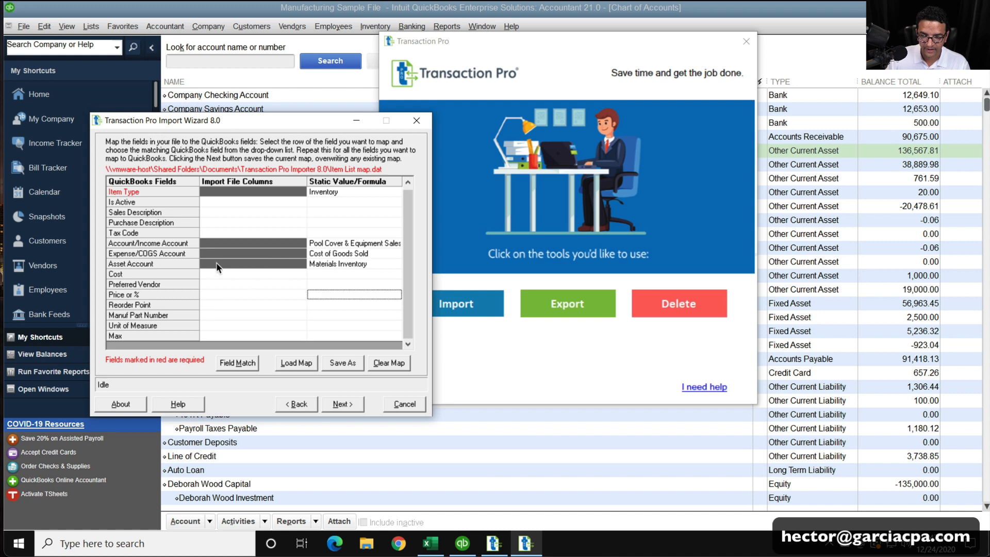
Step: Review the field mapping, keep the existing item settings and run the item list import into QuickBooks
left_click(228, 276)
left_click(229, 295)
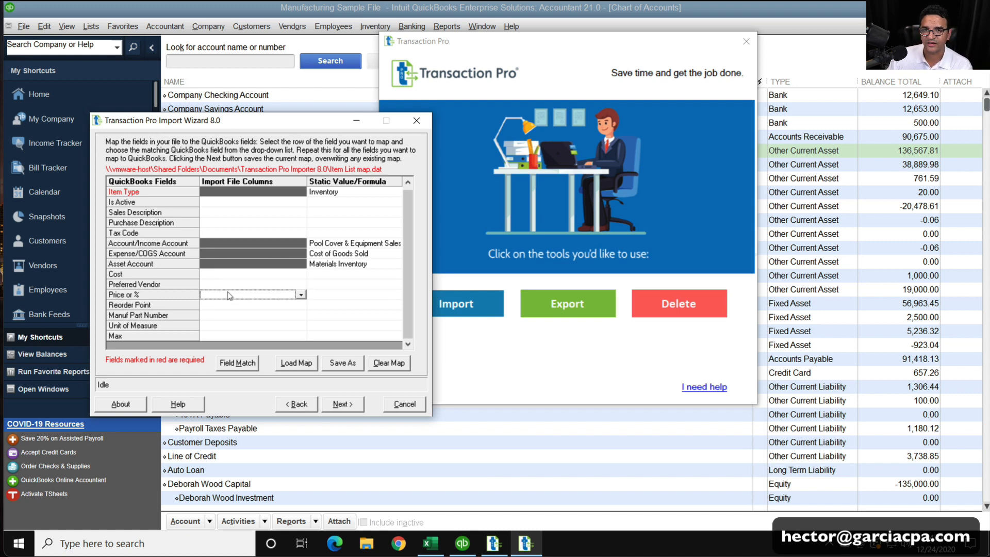
left_click(348, 193)
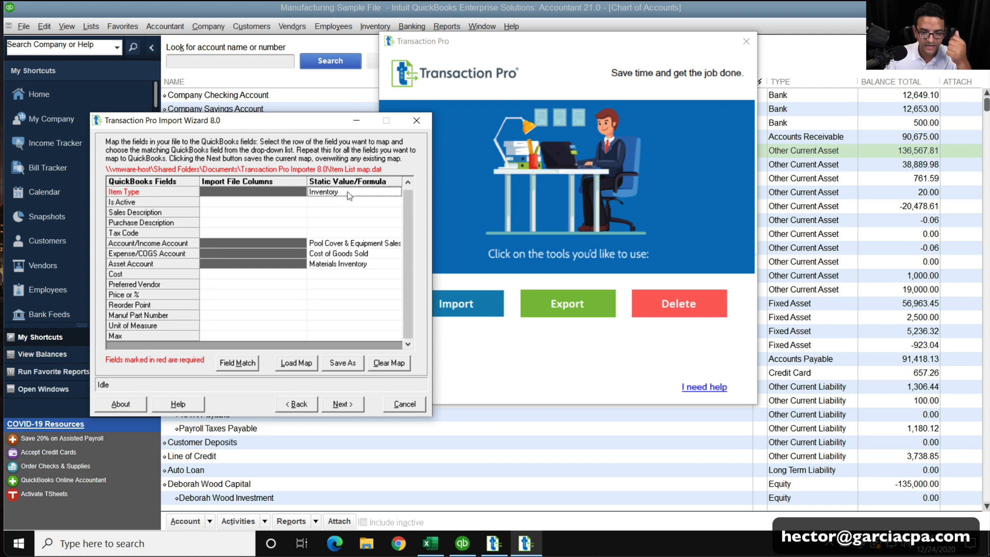
left_click(408, 183)
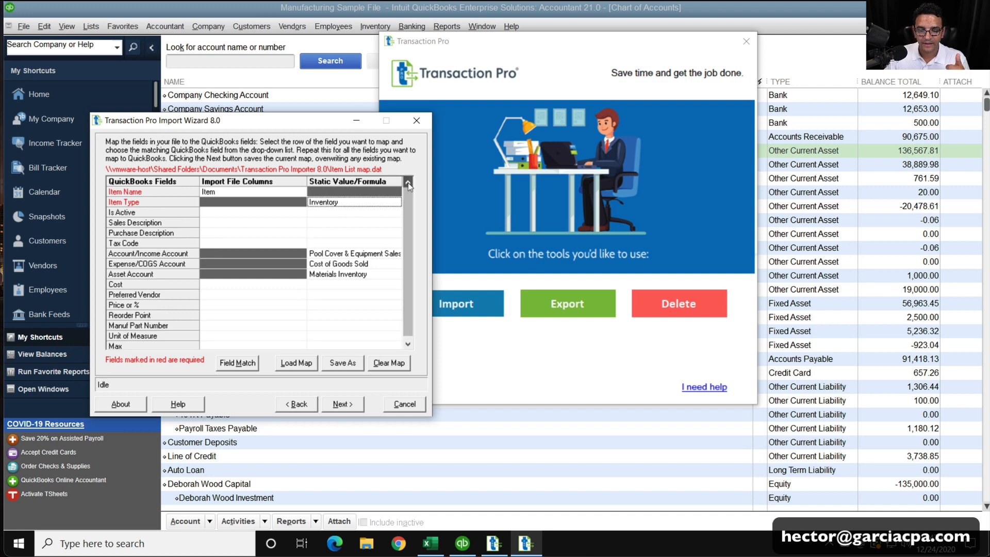
left_click(265, 193)
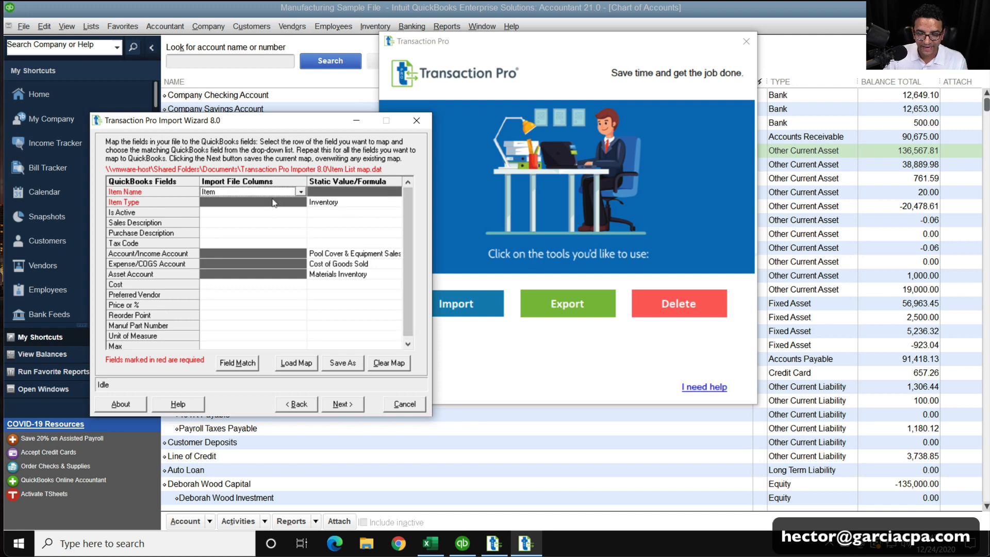
left_click(343, 403)
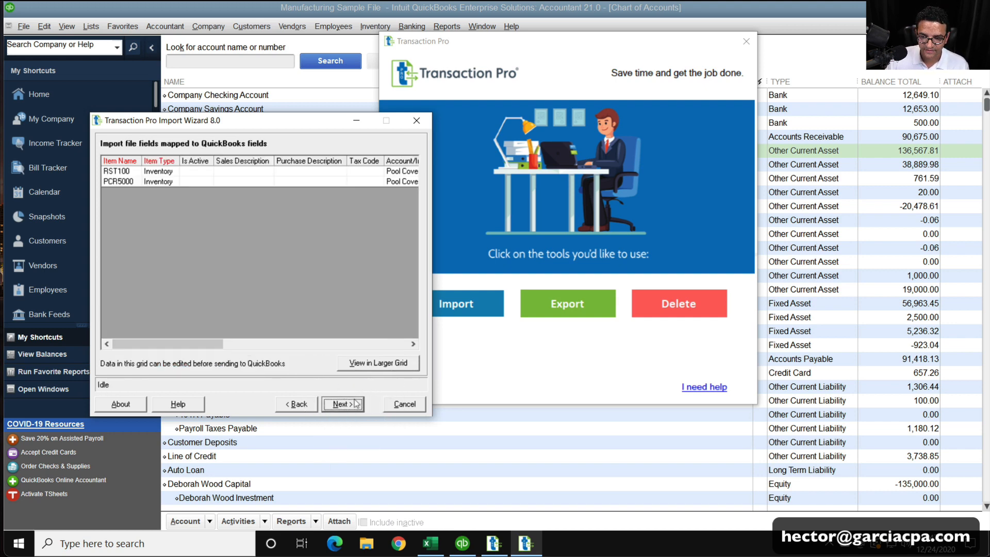
left_click(354, 404)
left_click(355, 403)
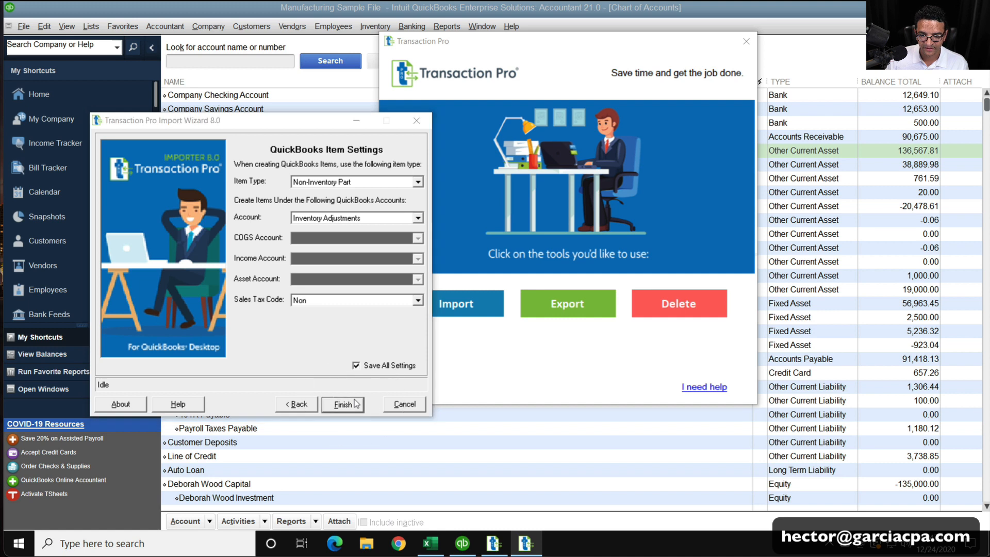
left_click(532, 313)
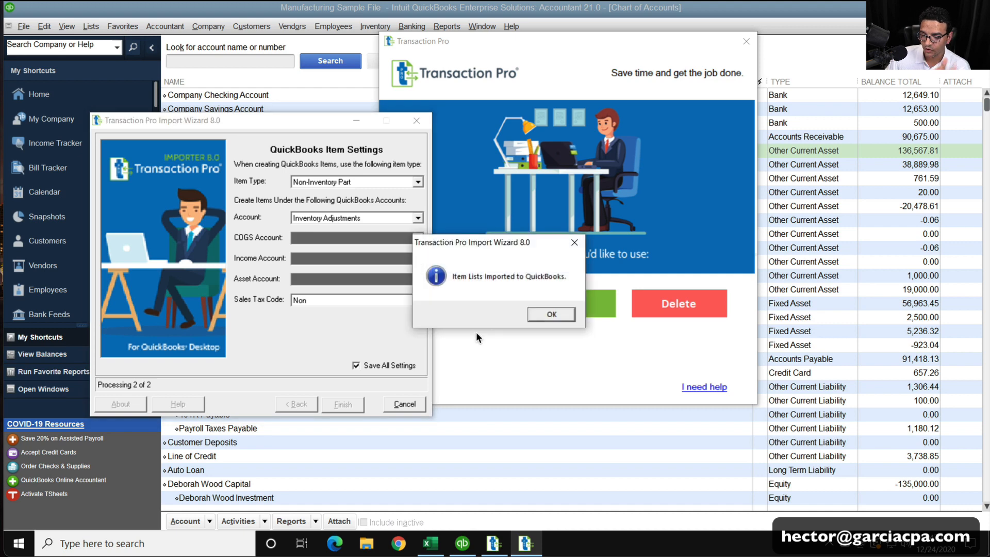
left_click(559, 313)
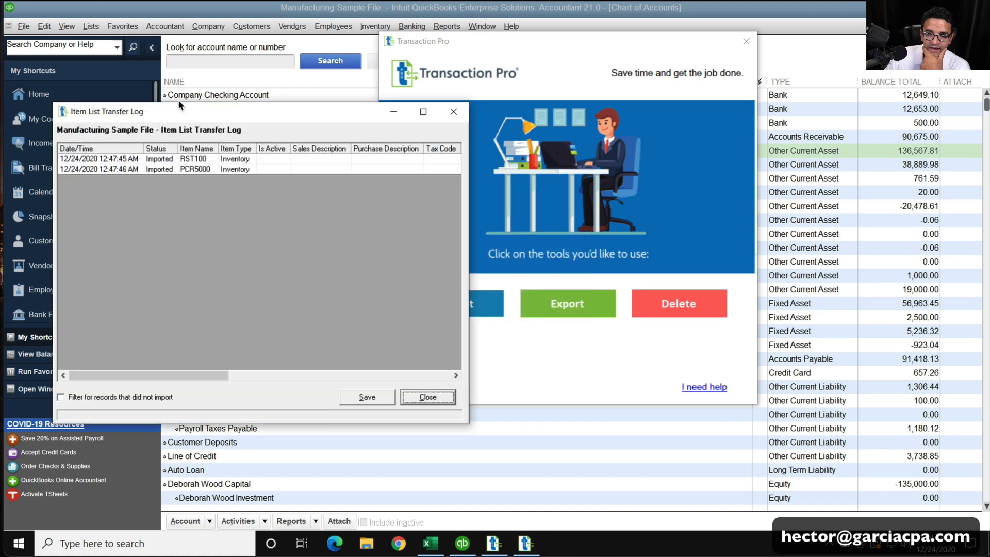
left_click(231, 61)
type("PCR")
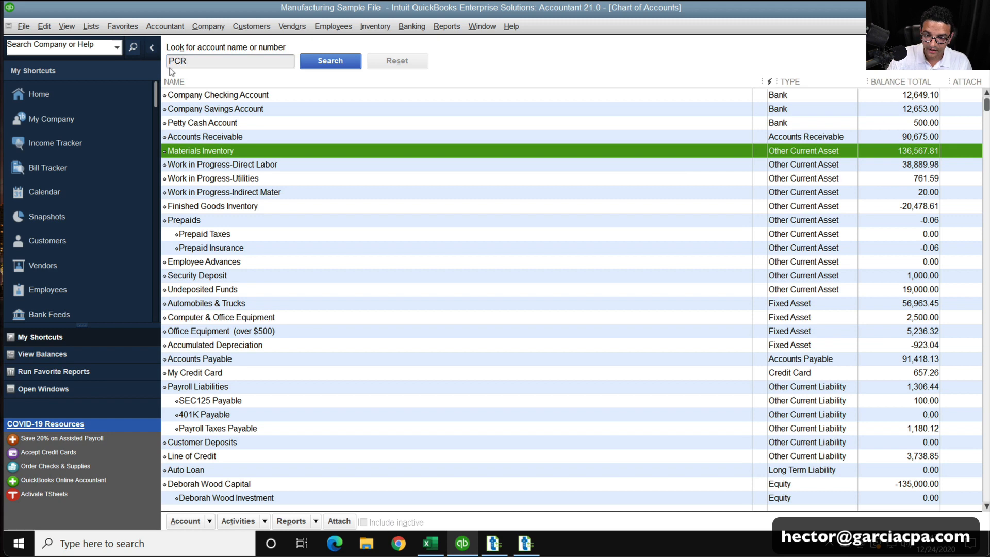
key("Return")
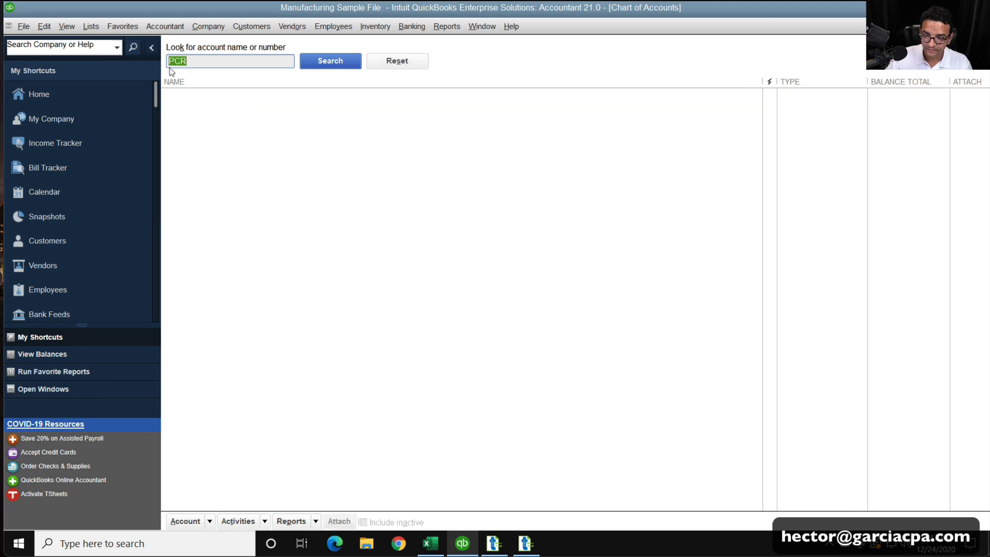
left_click(407, 59)
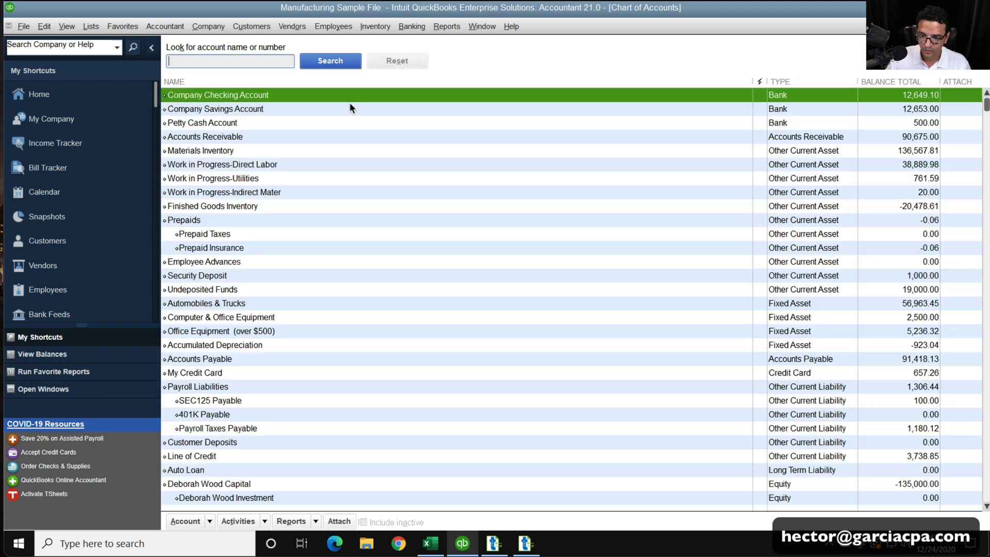
Step: Search the QuickBooks Item List for PCR and open the PCR5000 item to check its type, cost and accounts
left_click(91, 26)
left_click(101, 58)
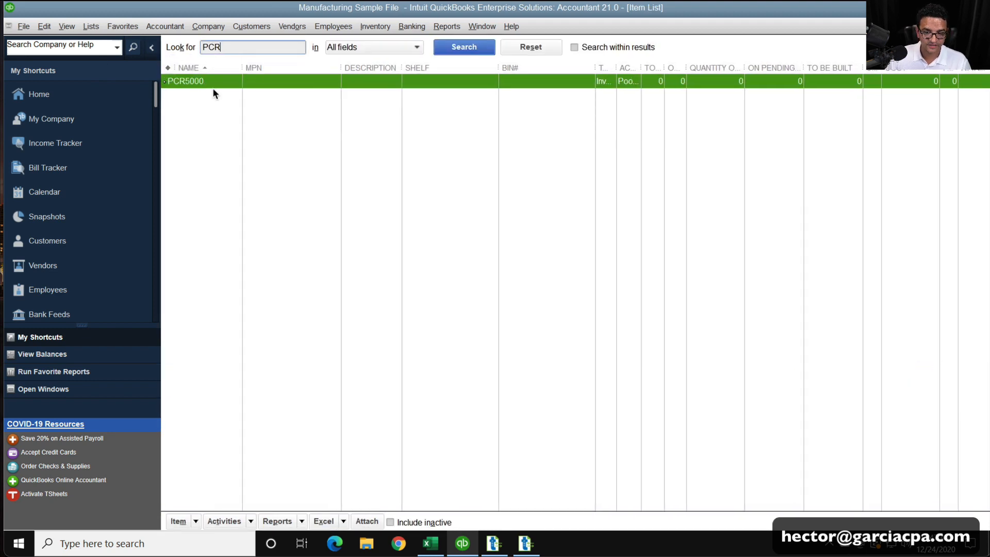
right_click(215, 83)
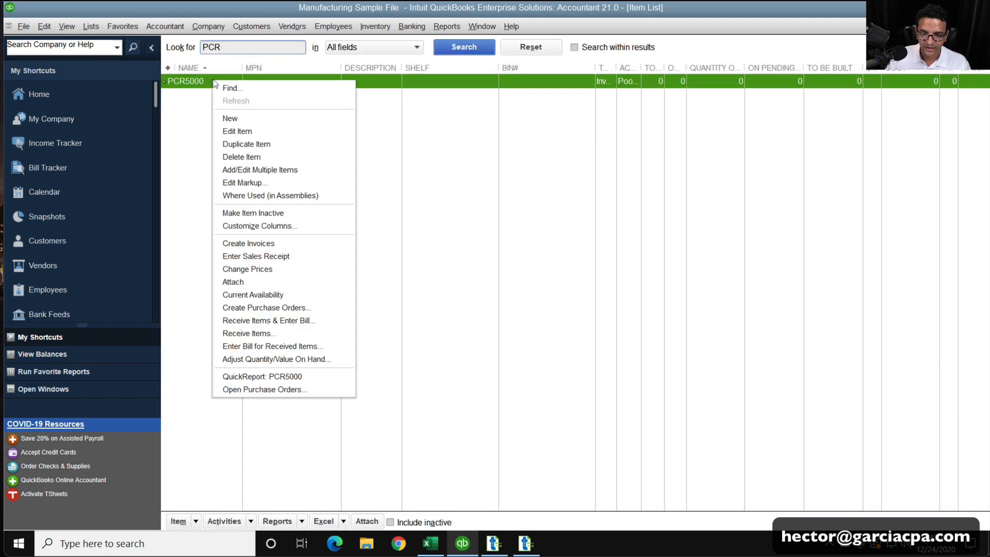
left_click(233, 128)
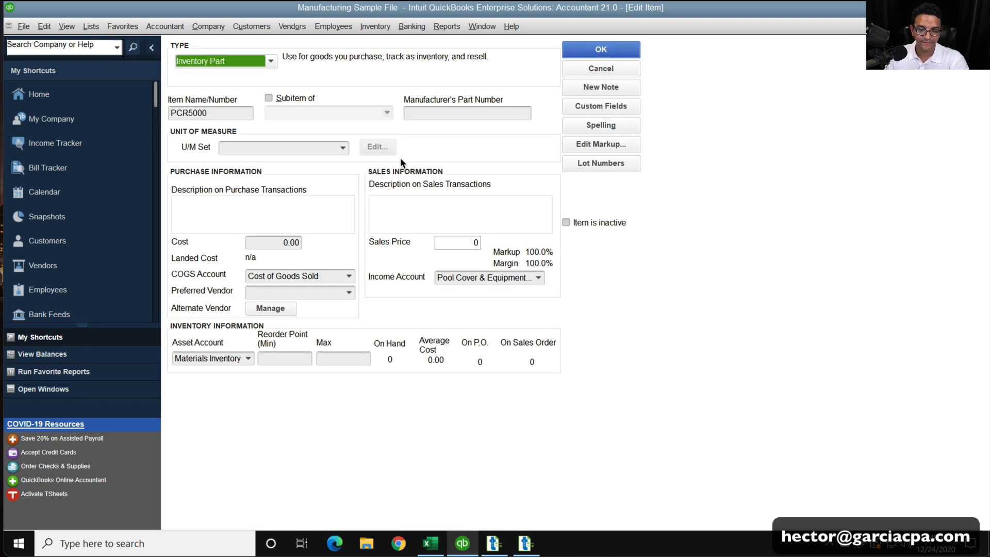
left_click(294, 241)
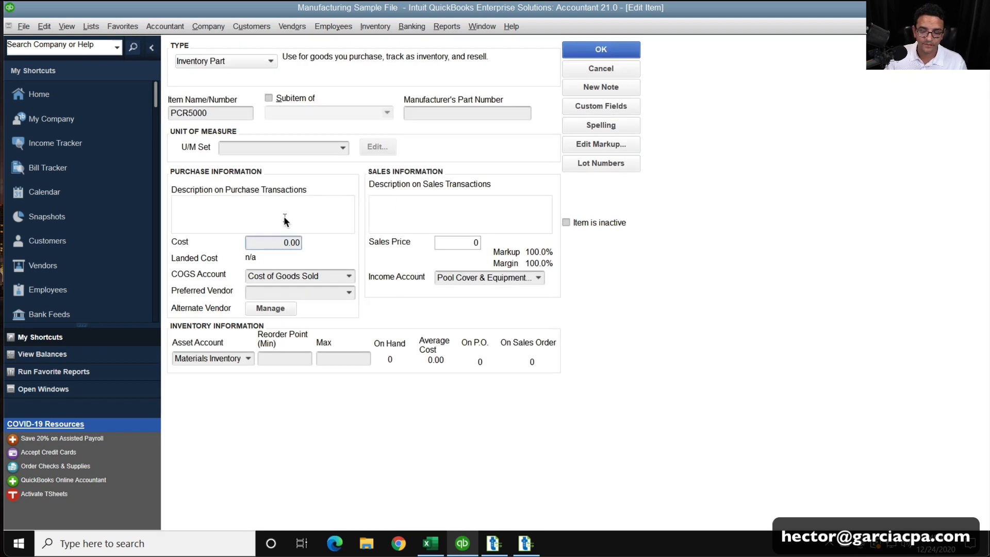
key("Escape")
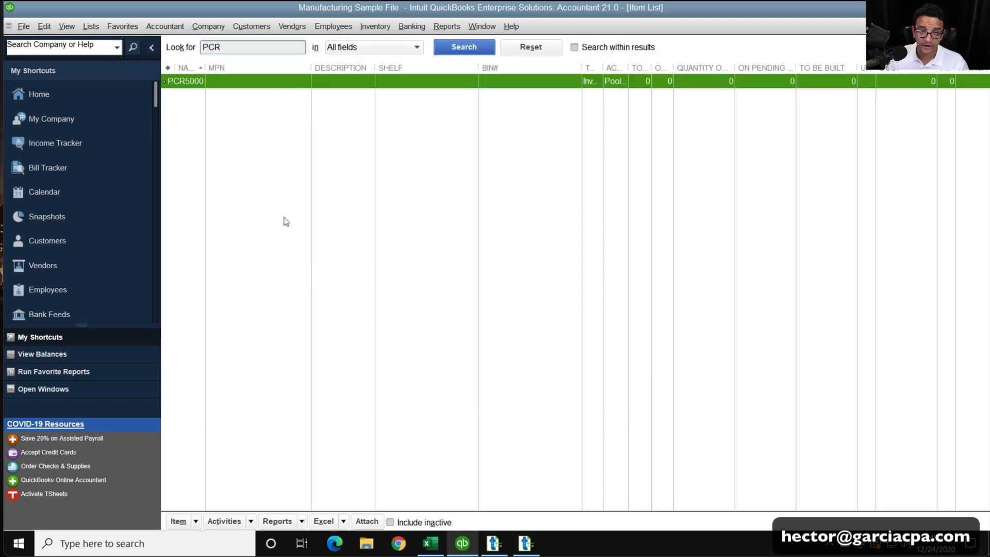
Step: Widen the Item List's Name column slightly and search all fields for PC
left_click_drag(206, 68, 222, 71)
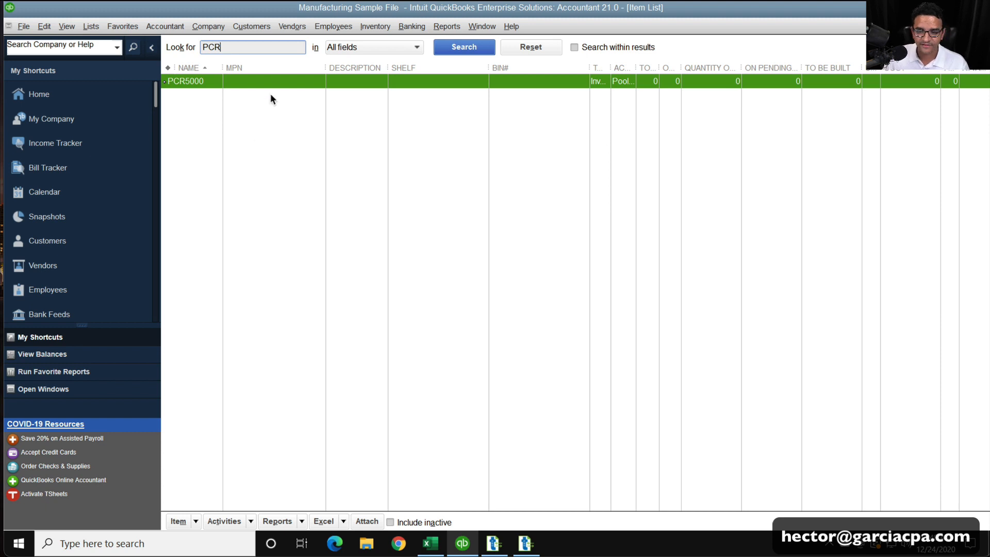
key("BackSpace")
key("BackSpace")
key("BackSpace")
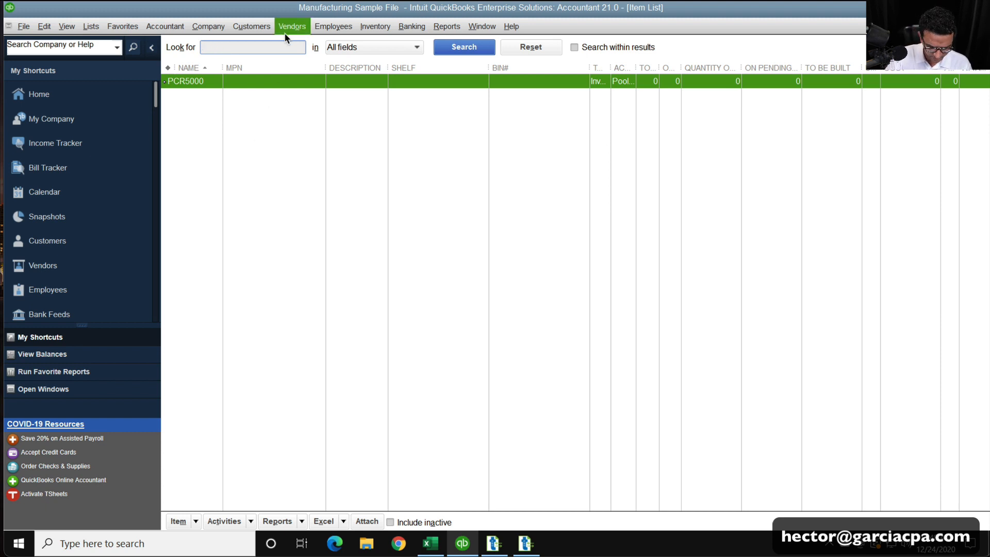
type("PC")
key("Return")
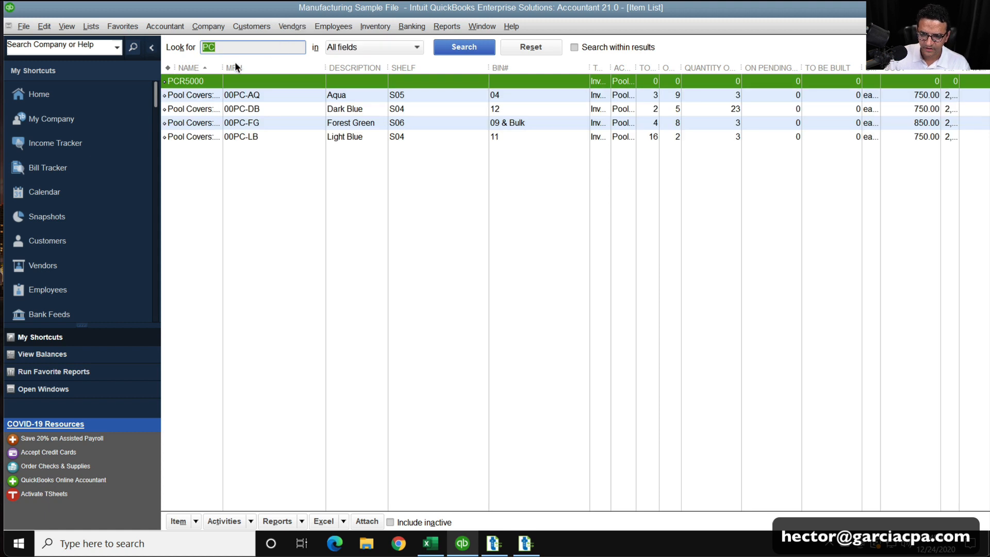
Step: Show Sheet1 of the Excel workbook, and search the QuickBooks Item List for RST before resetting the search
left_click(430, 543)
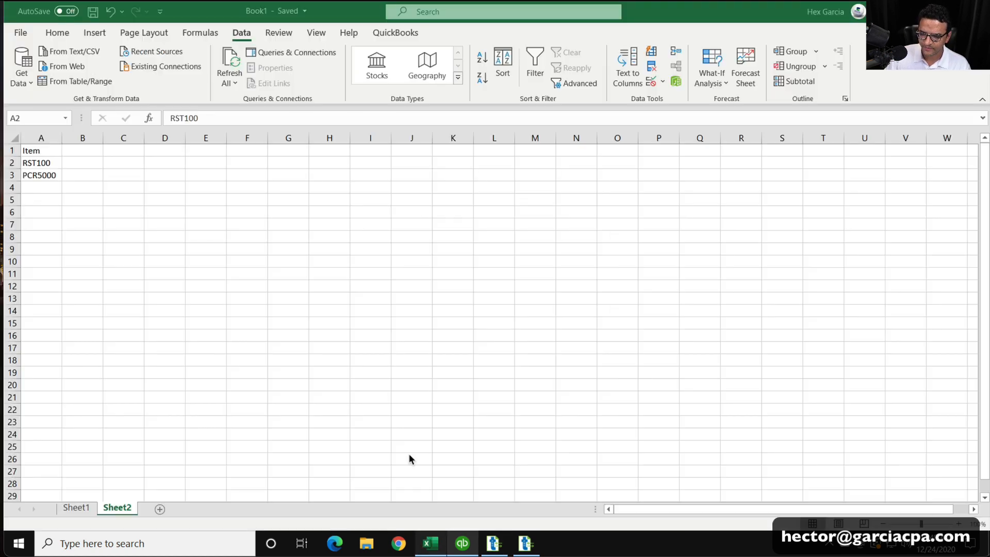
left_click(89, 508)
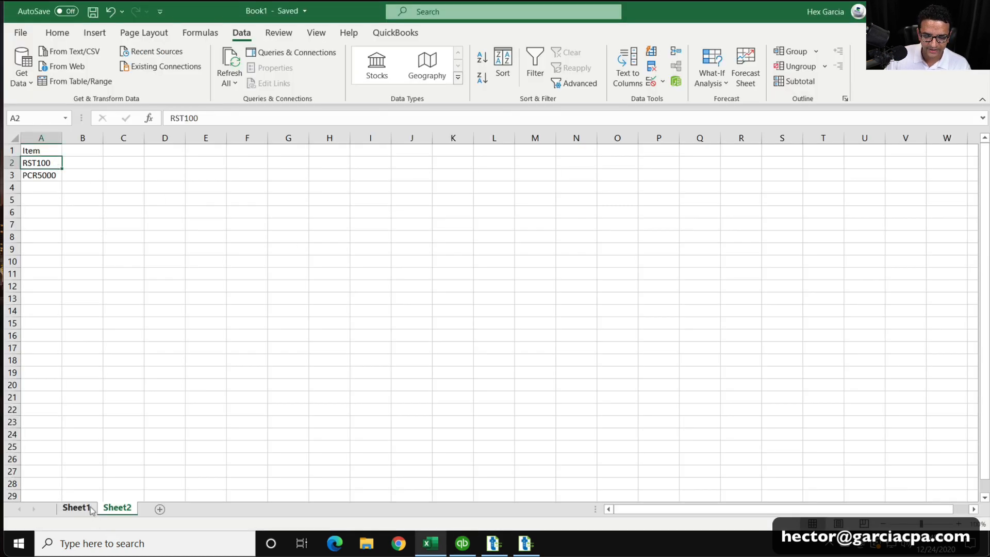
left_click(463, 543)
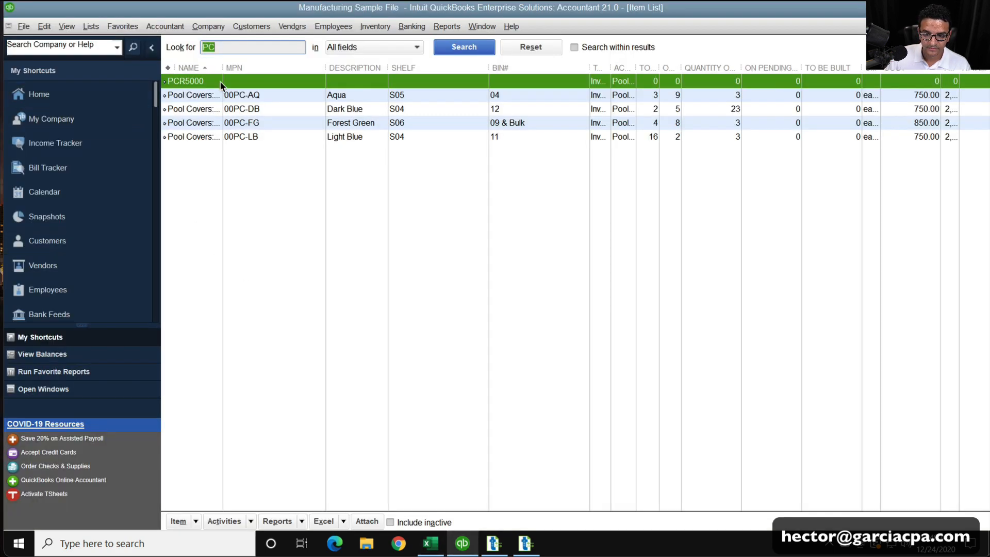
type("RST")
key("Return")
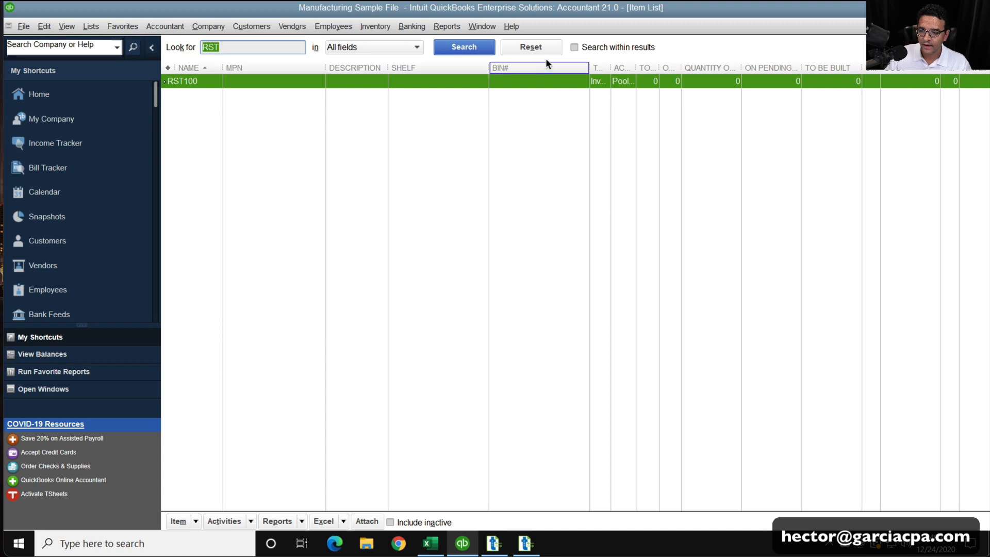
left_click(530, 46)
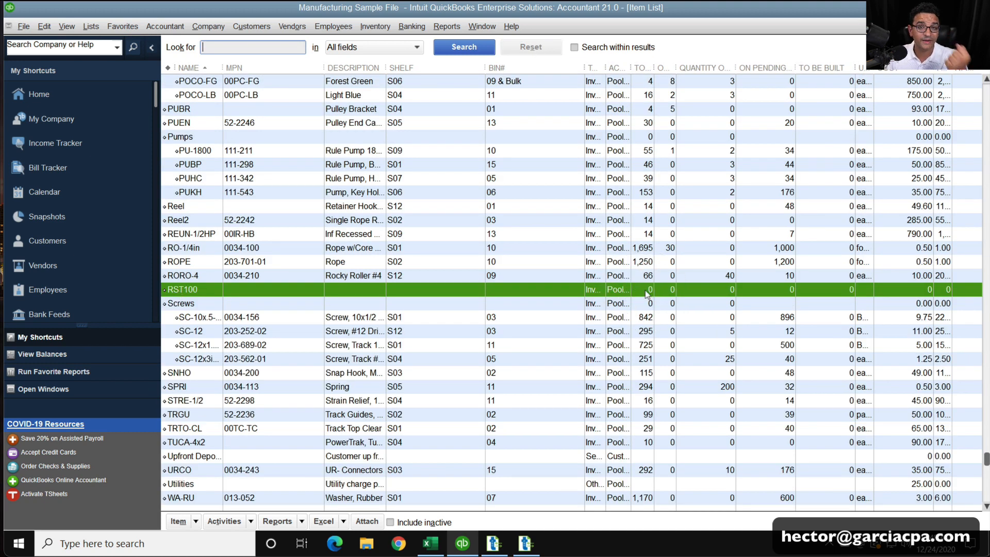
Step: Return to the Transaction Pro Import Wizard and select sheet1$ as the source sheet and Inventory Adjustment as the import type
left_click(525, 543)
left_click(427, 397)
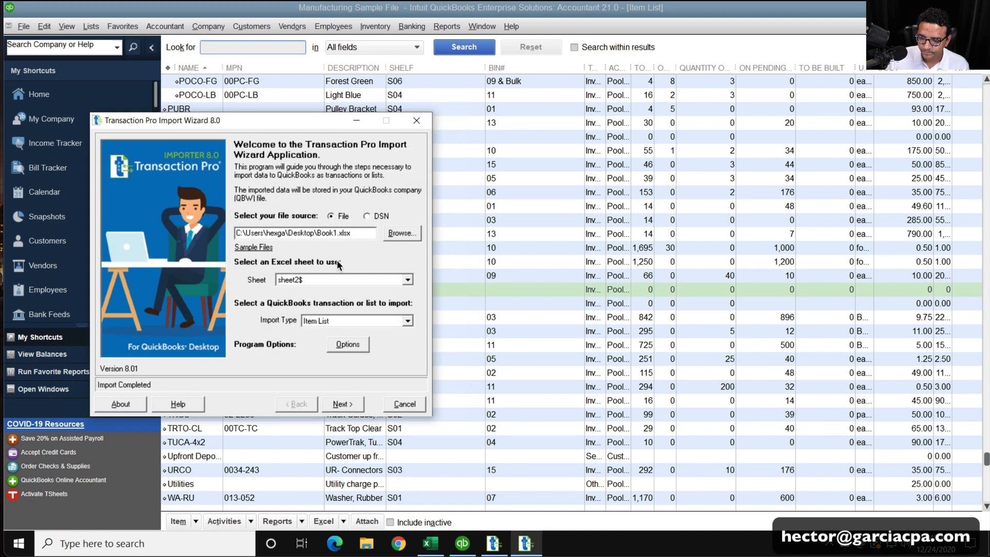
left_click(343, 280)
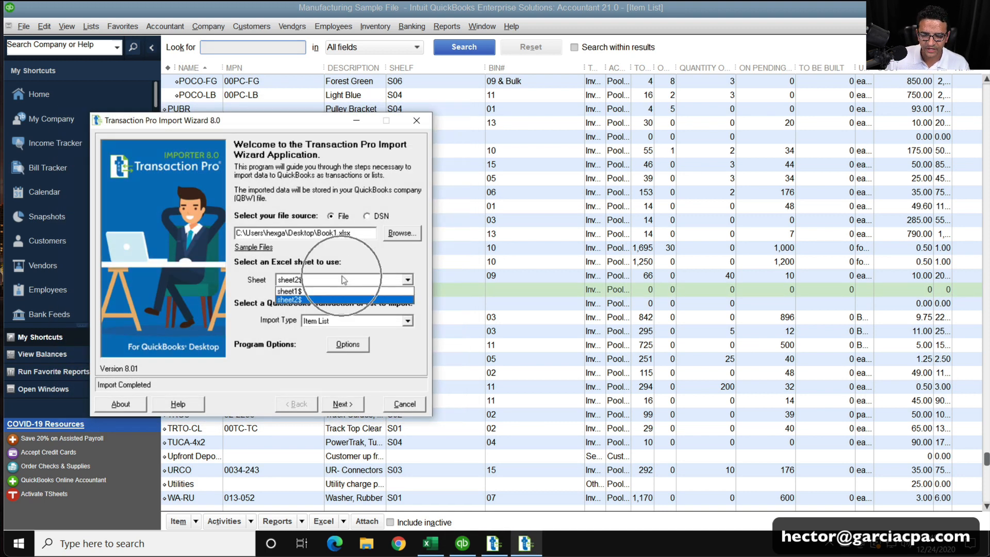
left_click(291, 291)
left_click(407, 320)
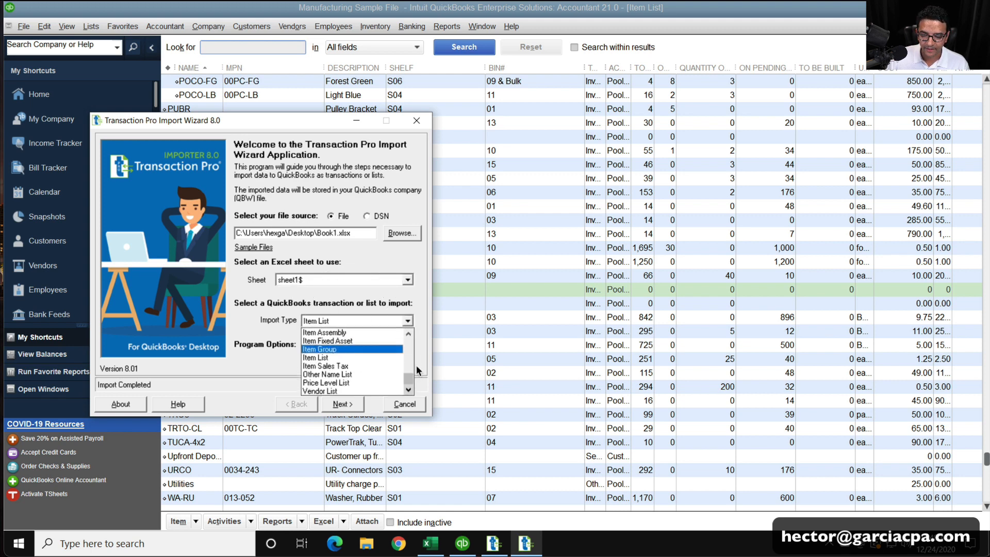
left_click_drag(409, 382, 408, 369)
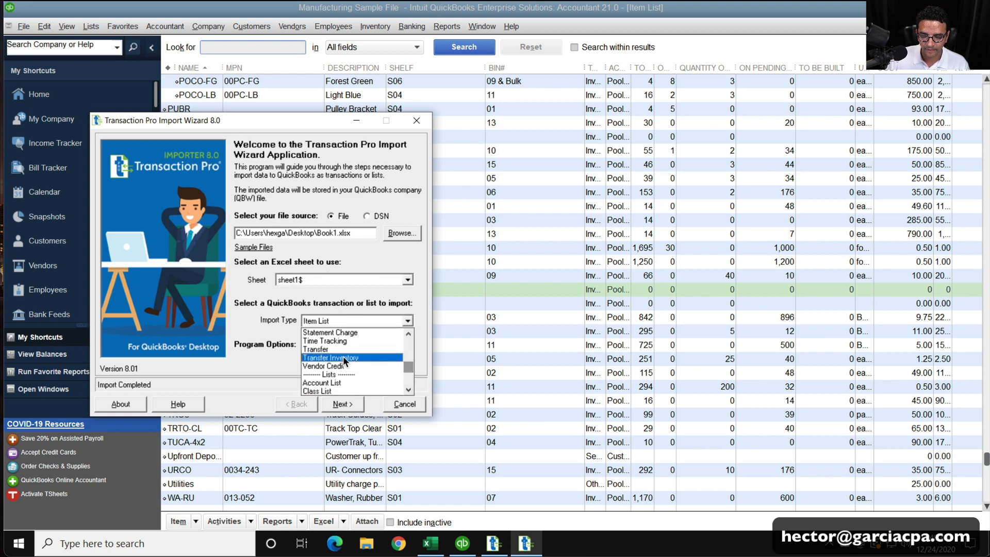
scroll(346, 354, "up", 3)
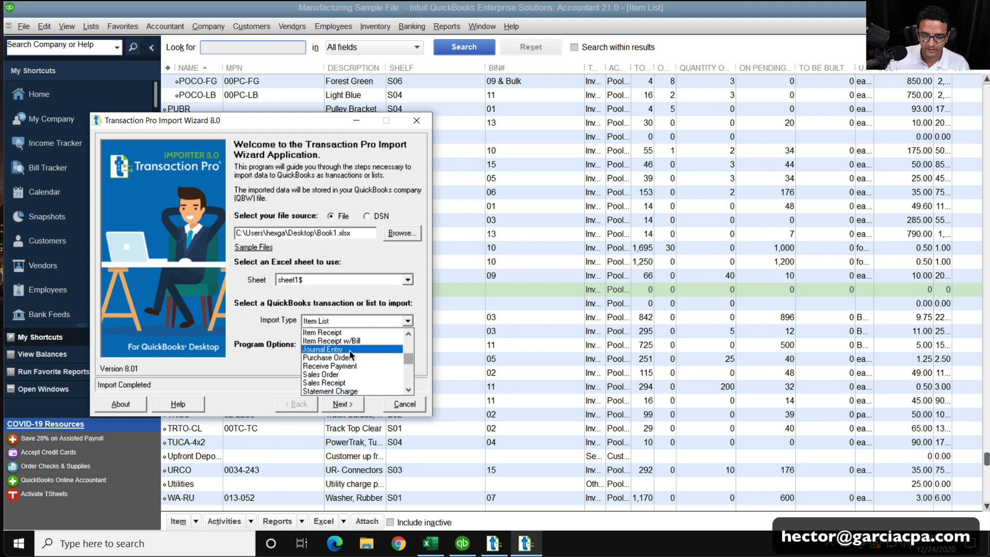
scroll(409, 349, "up", 3)
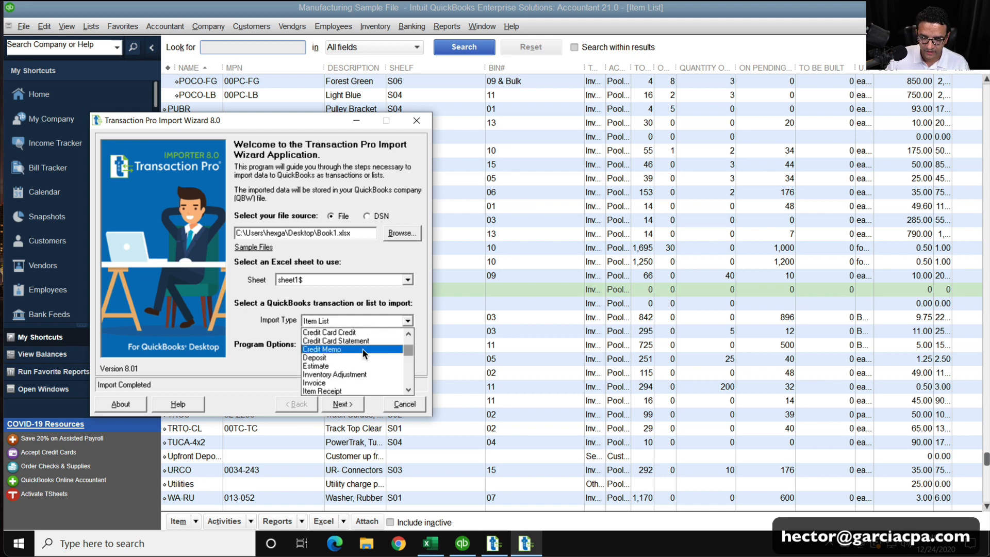
left_click(361, 373)
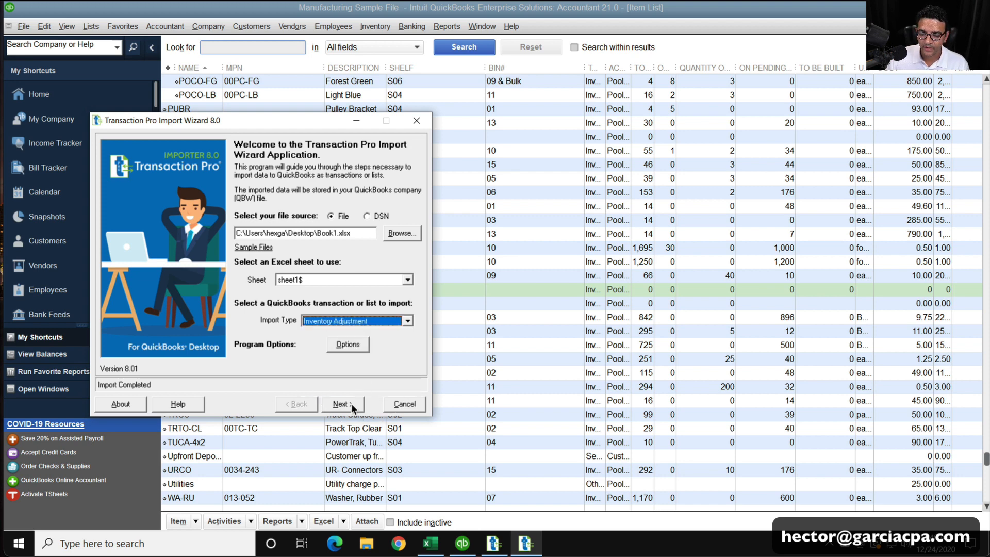
Step: Load the file contents and continue to the field mapping, dismissing the saved map notice
left_click(348, 404)
left_click(544, 314)
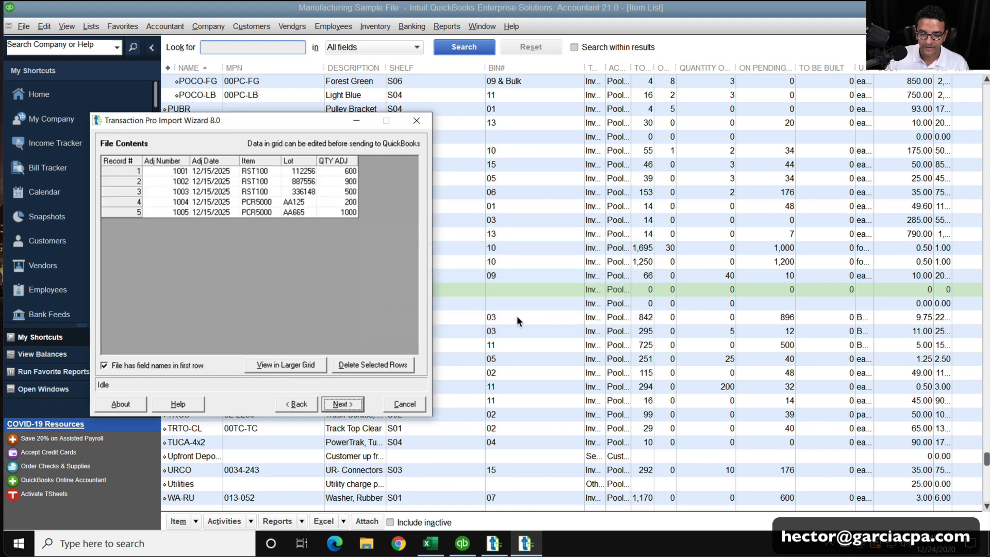
left_click(354, 402)
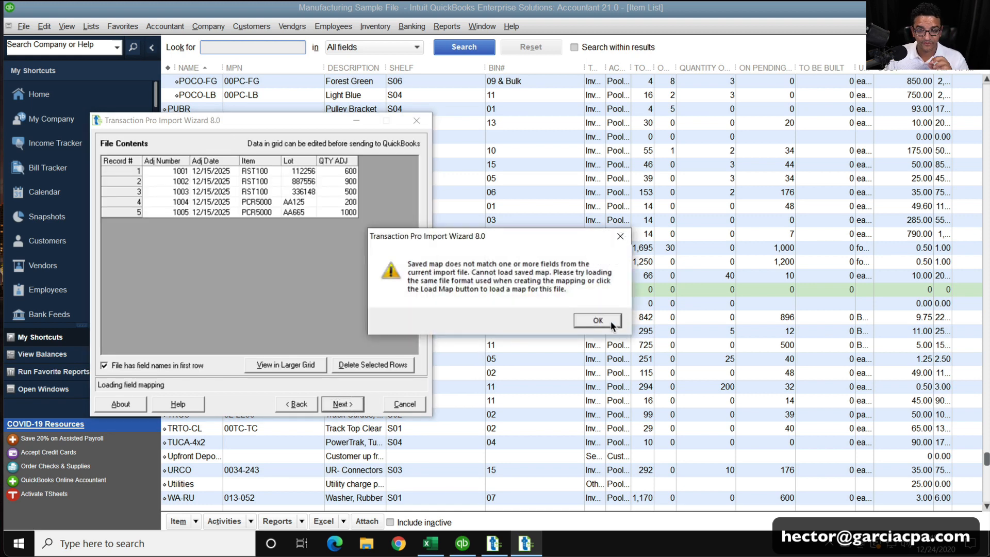
left_click(598, 320)
Step: Map the RefNumber field to the Adj Number column of the import file
left_click(291, 191)
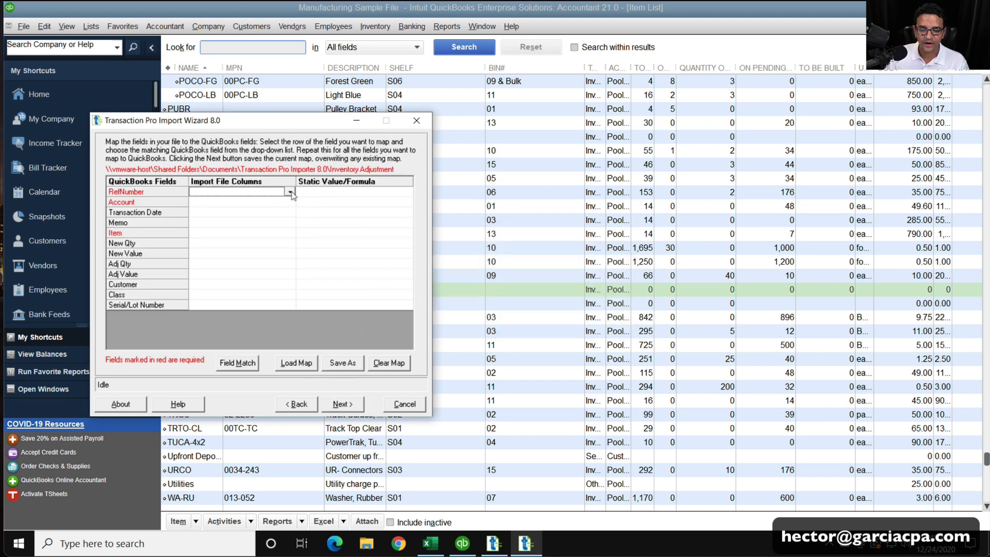
left_click(290, 192)
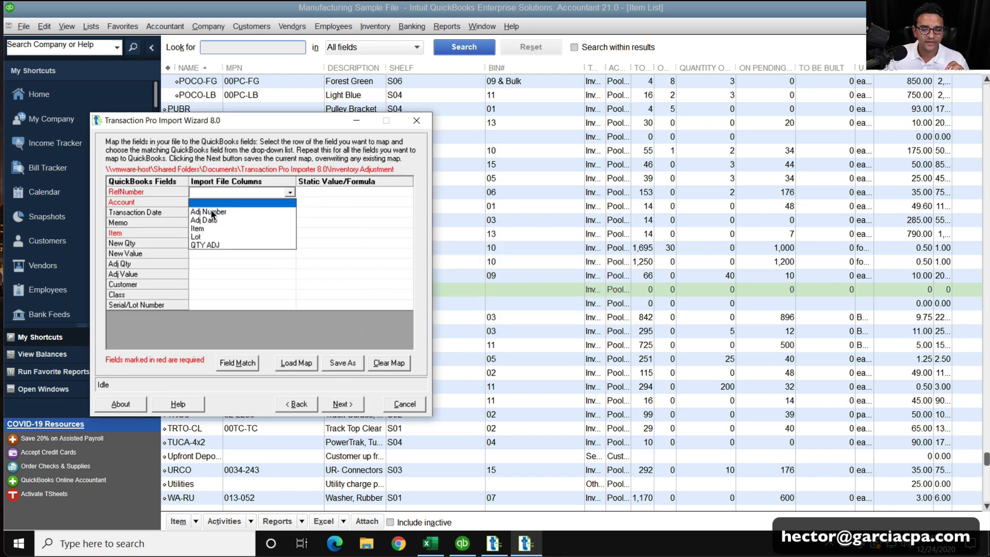
left_click(213, 211)
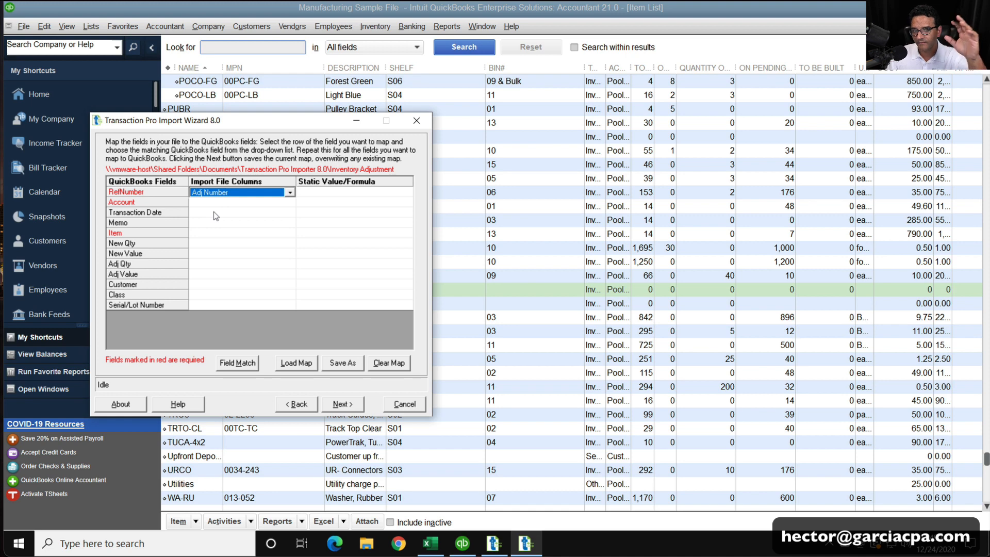
Step: Review the QTY ADJ values in E2:E6 of the Excel sheet and look at RST100 in the QuickBooks Item List
left_click(431, 543)
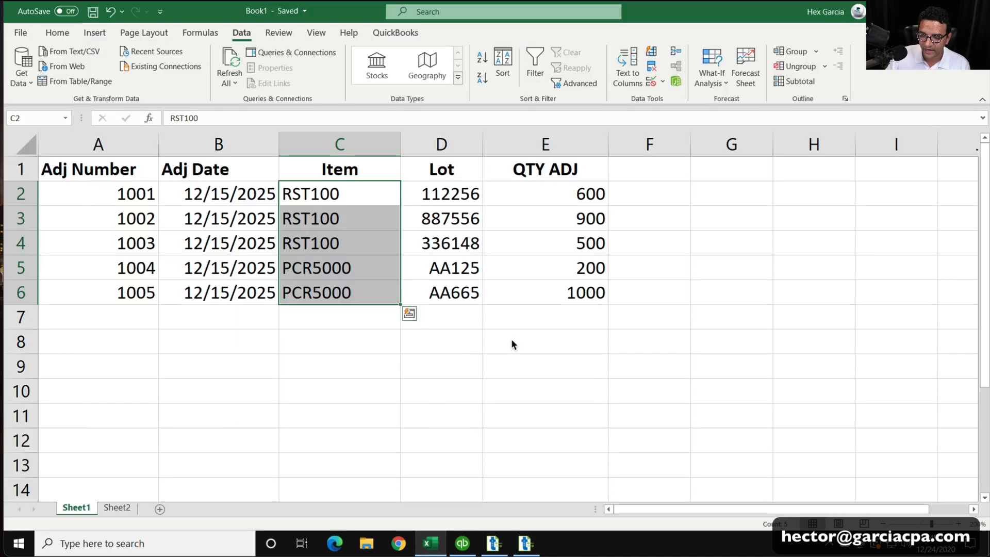
left_click(470, 204)
left_click_drag(550, 193, 541, 277)
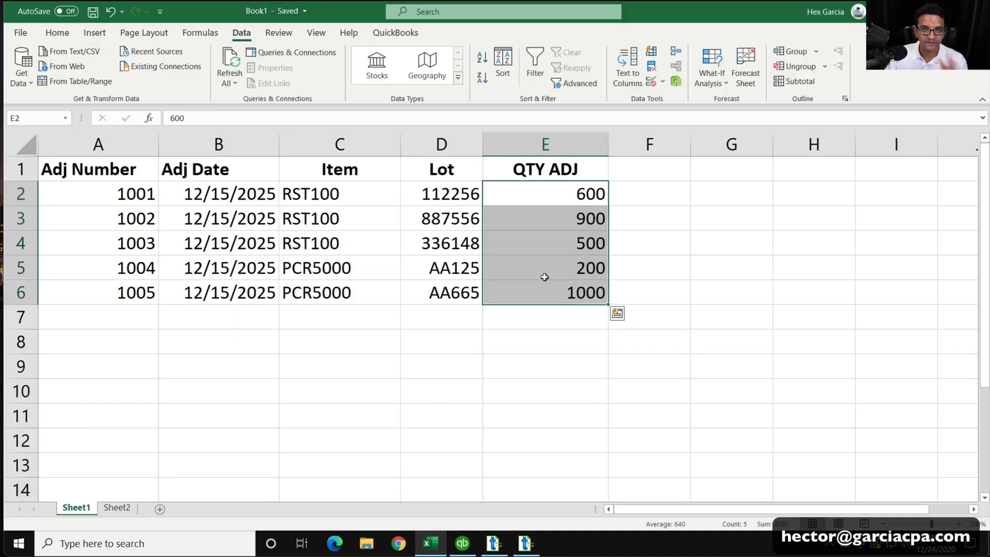
left_click(463, 543)
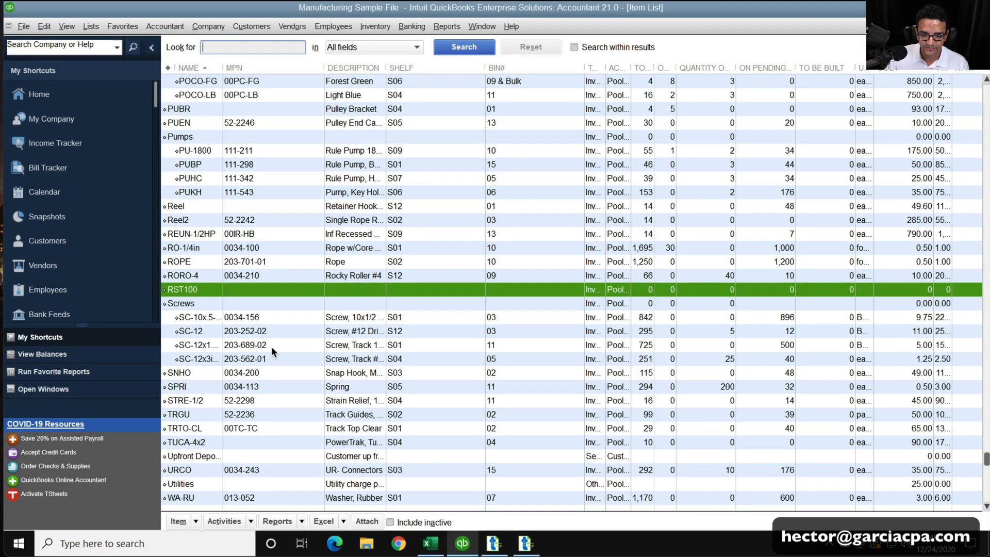
Step: Return to the import wizard's field mapping and set the static value of Account to Inventory Adjustments
left_click(525, 543)
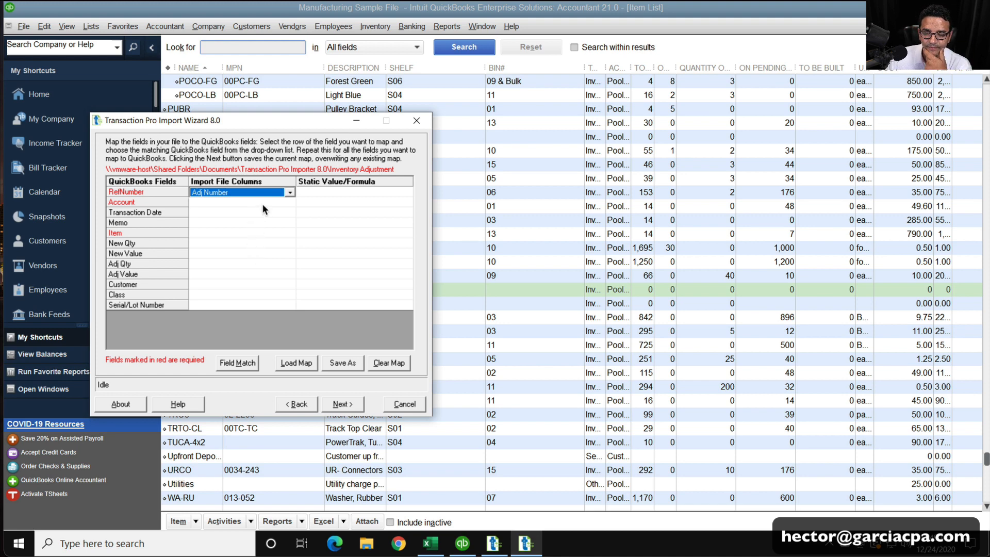
key("Tab")
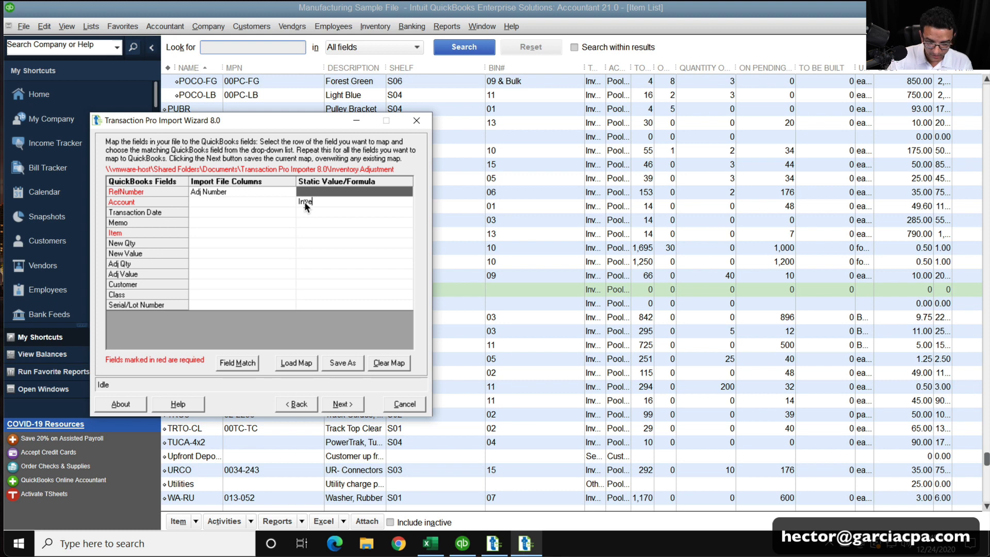
left_click(305, 202)
type("Inventory Adjustments")
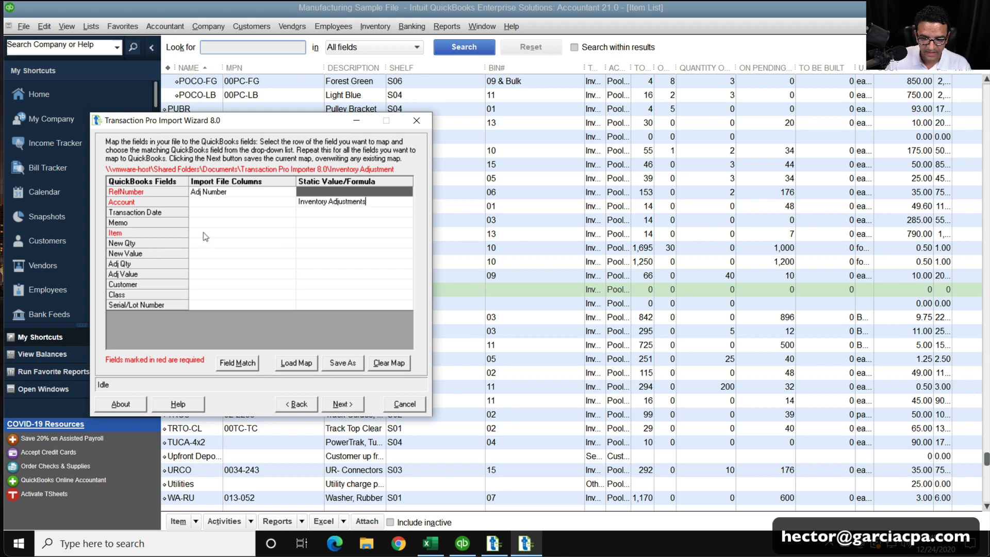
Step: Map the Transaction Date field to the Adj Date column and the Item field to the Item column
left_click(203, 232)
left_click(234, 211)
left_click(305, 211)
left_click(258, 213)
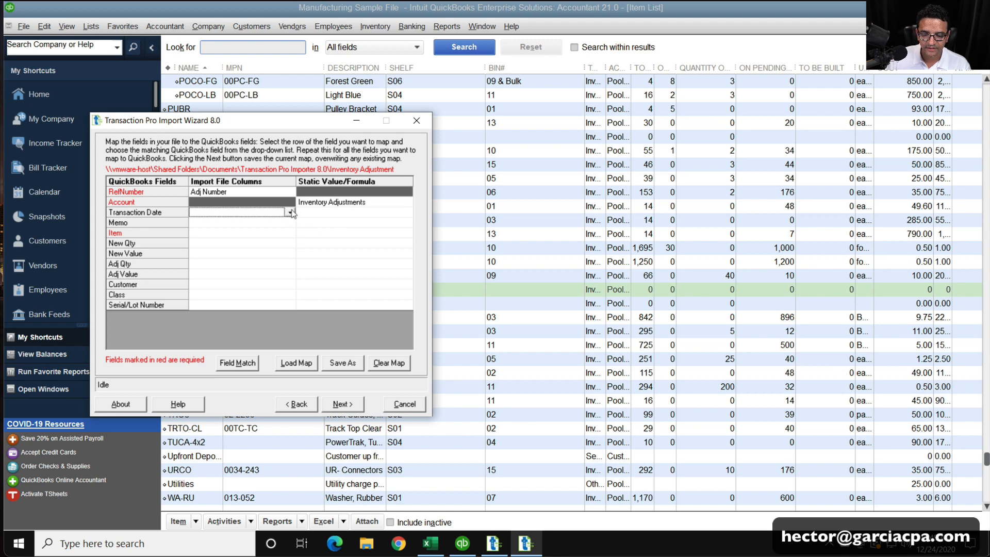
left_click(290, 212)
left_click(229, 247)
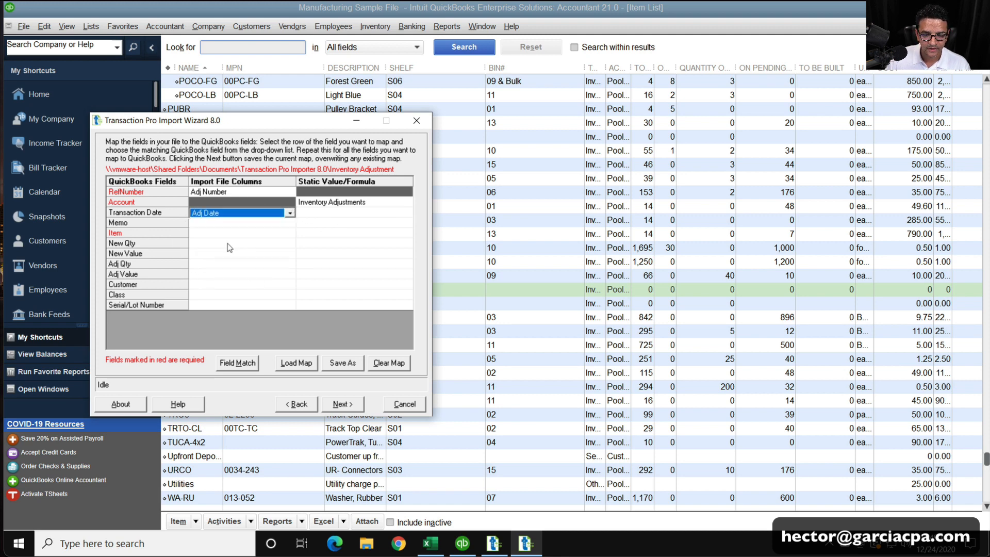
left_click(279, 233)
left_click(290, 233)
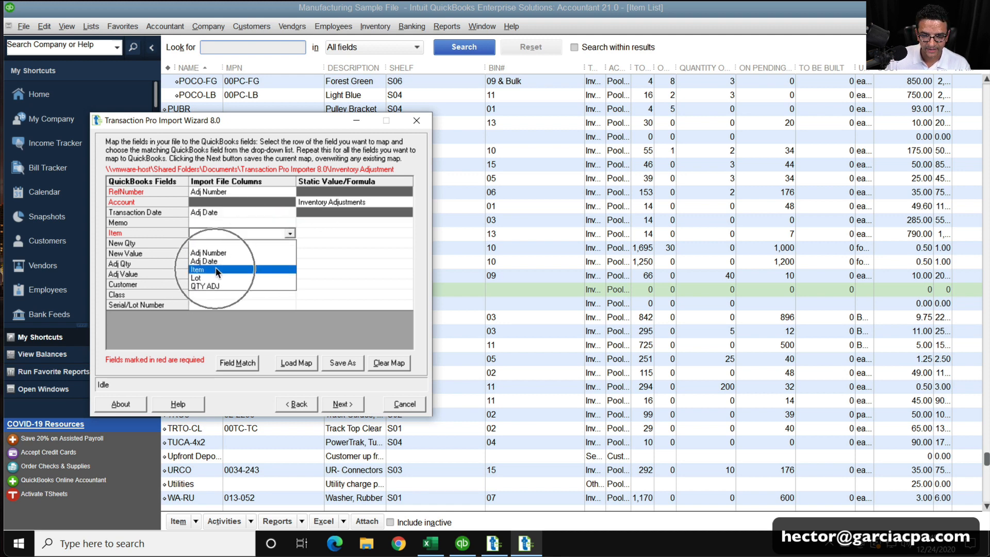
left_click(216, 269)
Step: Map the Adj Qty field to the QTY ADJ column and Serial/Lot Number to the Lot column
left_click(277, 263)
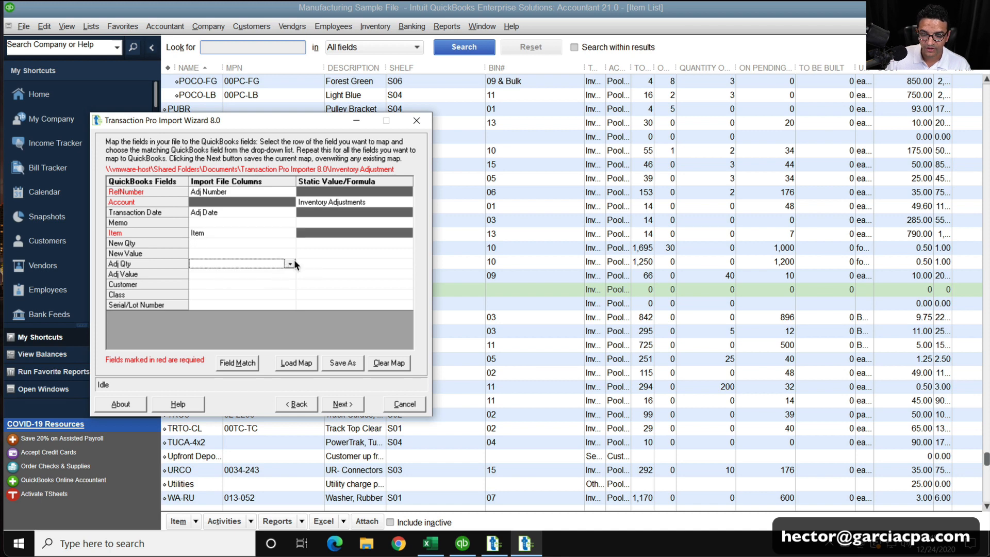
left_click(291, 264)
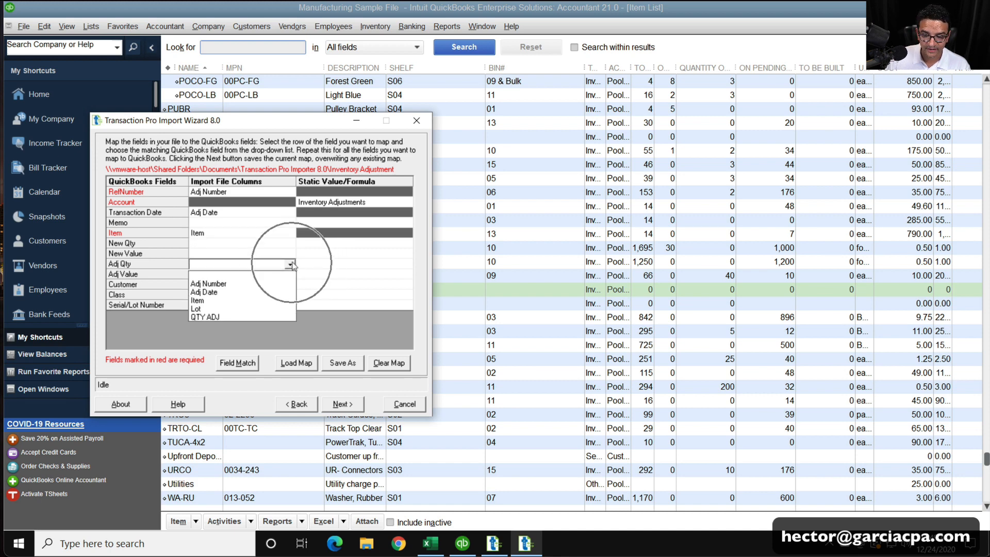
left_click(231, 316)
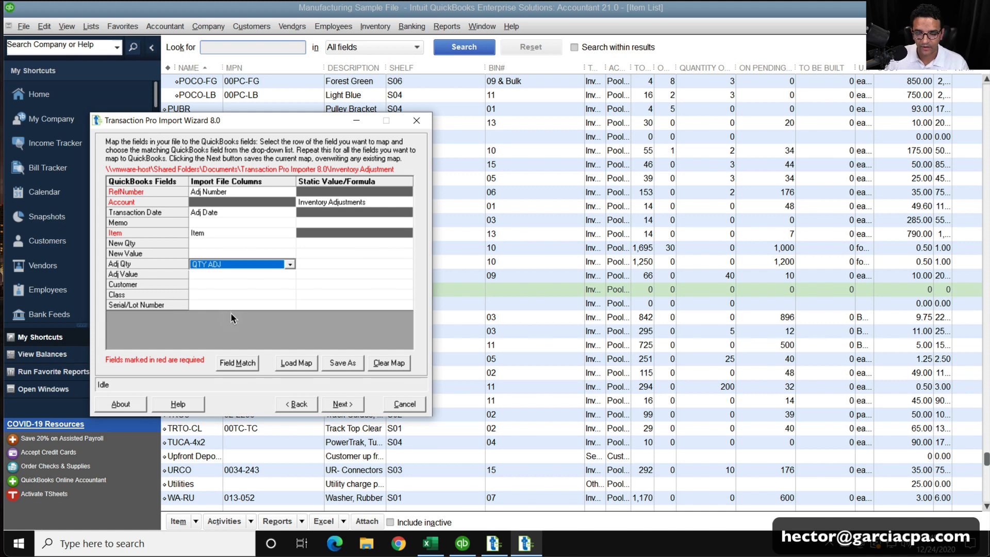
left_click(236, 303)
left_click(290, 305)
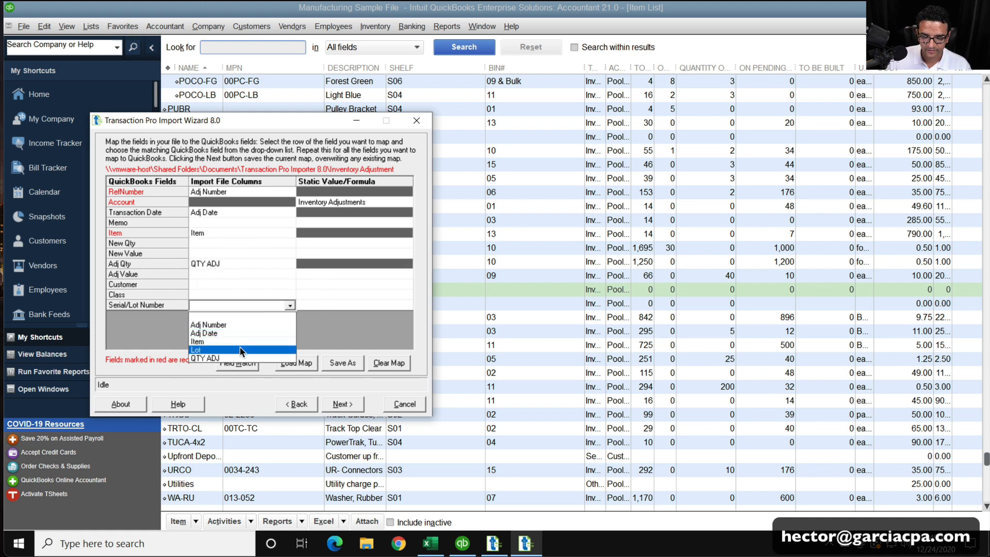
left_click(242, 350)
Step: Review the mapped adjustment records, keep the existing item settings and import the inventory adjustments into QuickBooks
left_click(342, 404)
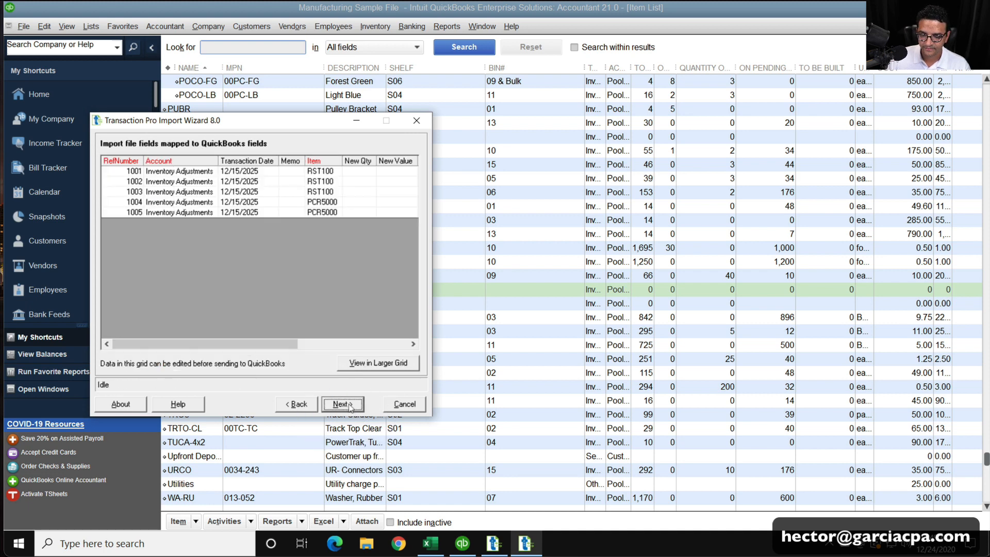
left_click_drag(294, 344, 406, 341)
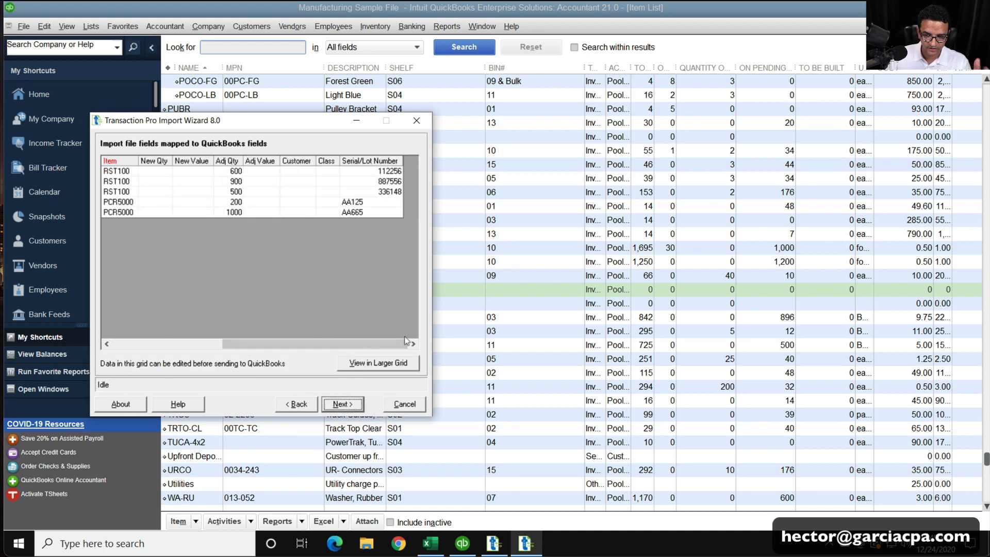
left_click(354, 403)
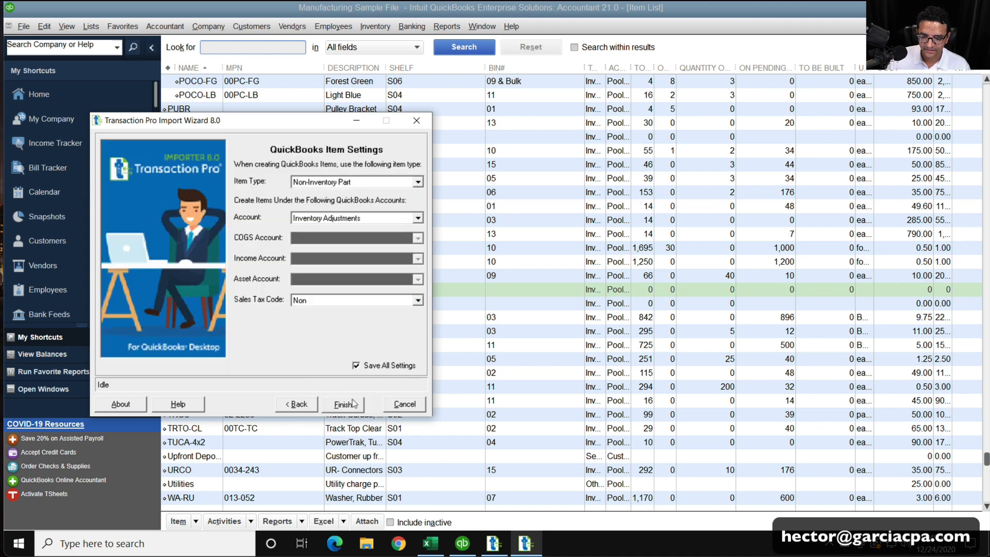
left_click(354, 403)
left_click(531, 313)
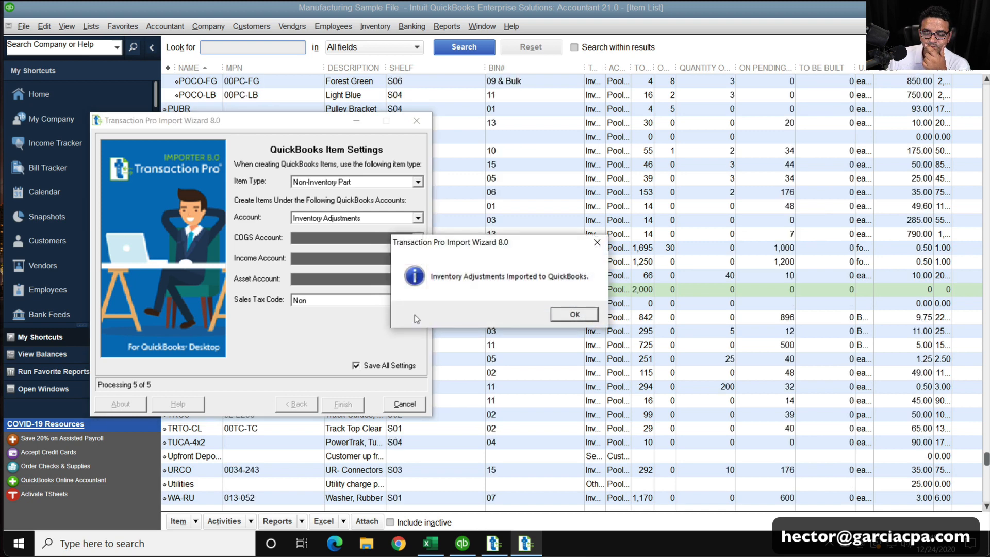
left_click(560, 314)
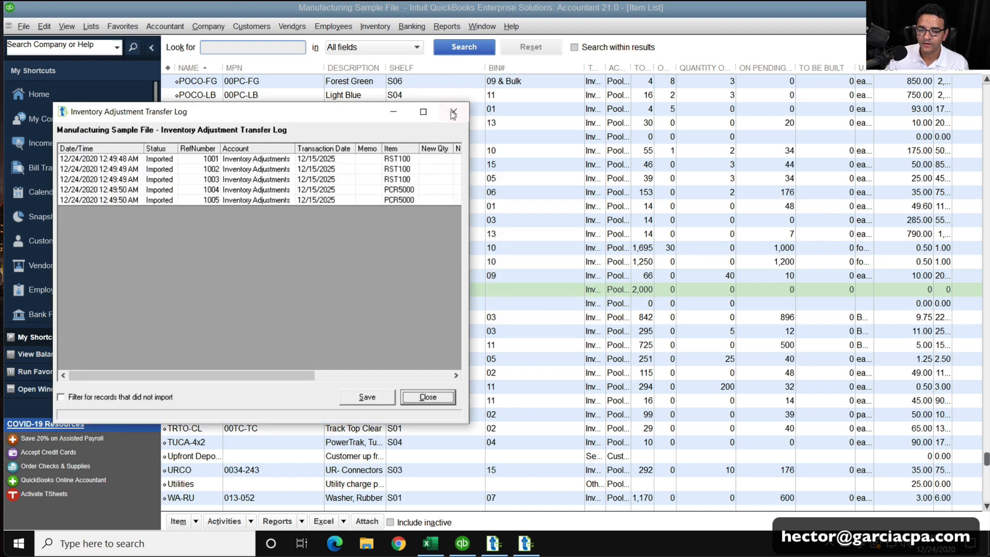
Step: Close the inventory adjustment transfer log, run the Lot Numbers in Stock report, and refresh it to check for the imported lots
left_click(454, 107)
left_click(417, 120)
left_click(447, 26)
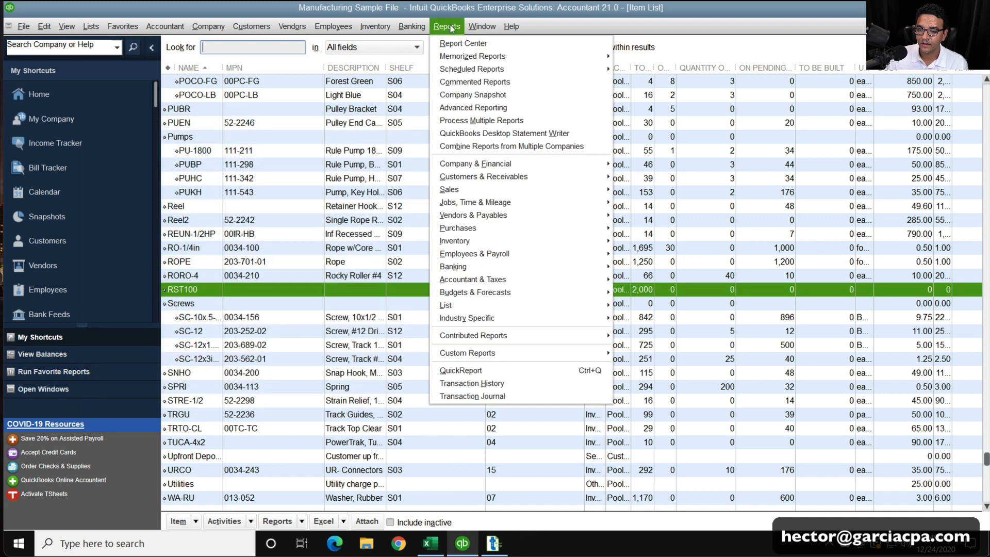
mouse_move(472, 239)
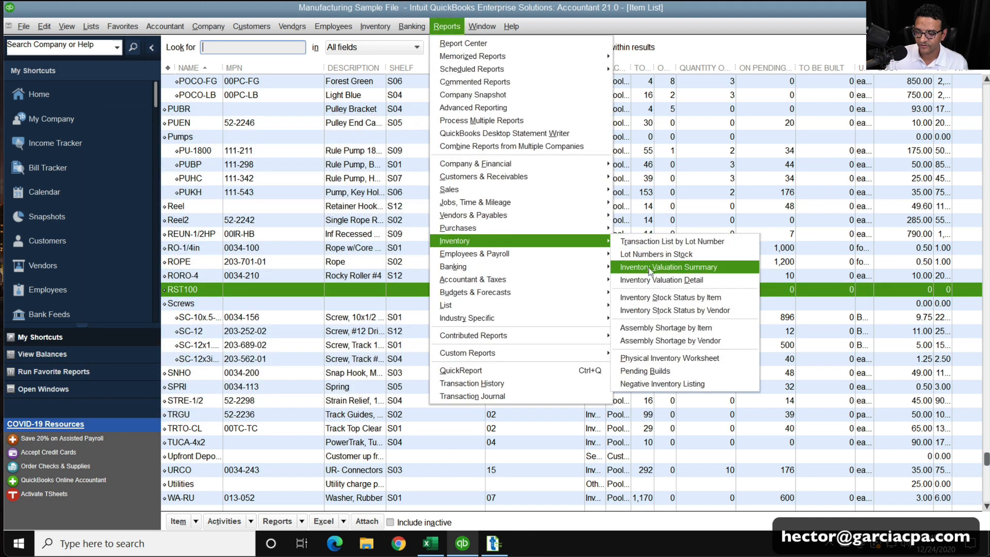
left_click(655, 252)
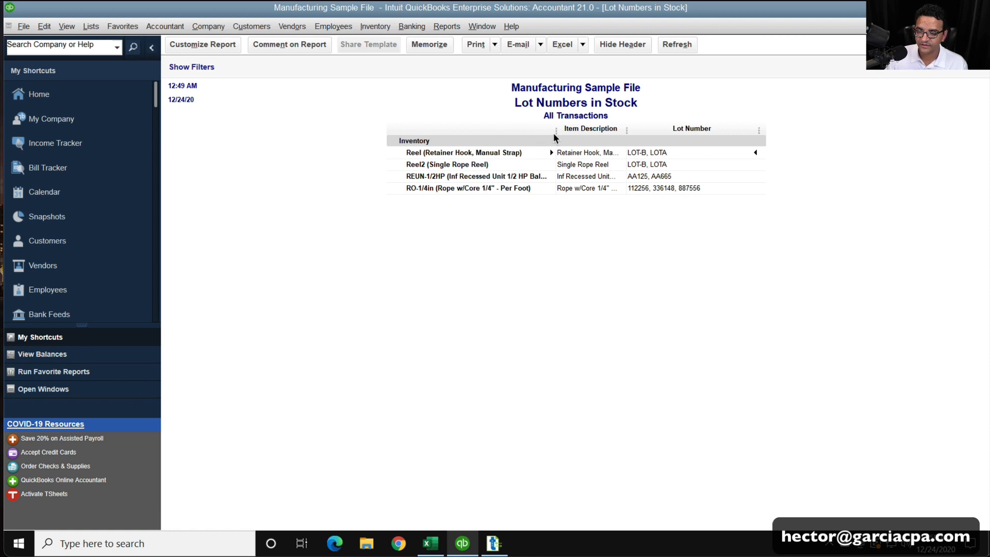
left_click_drag(556, 130, 566, 124)
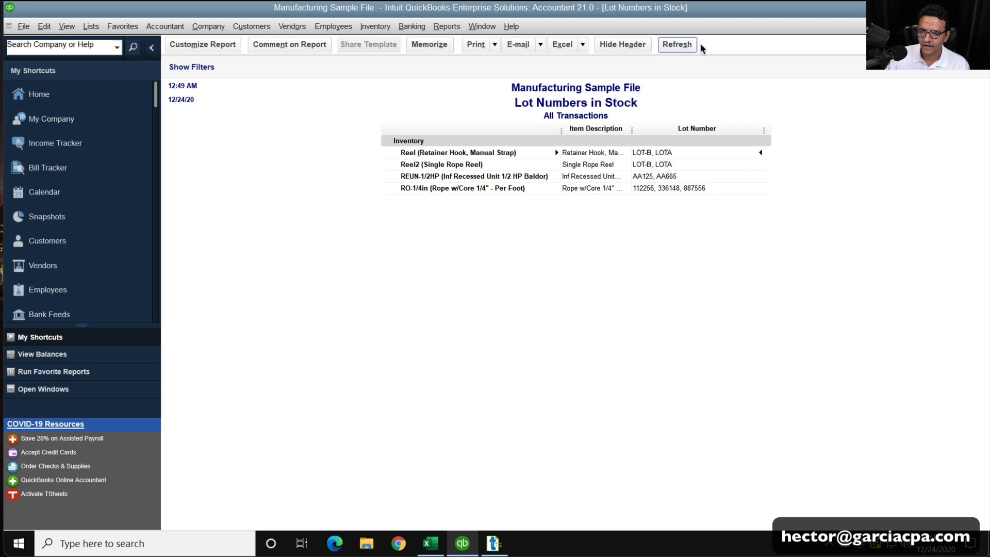
left_click(676, 44)
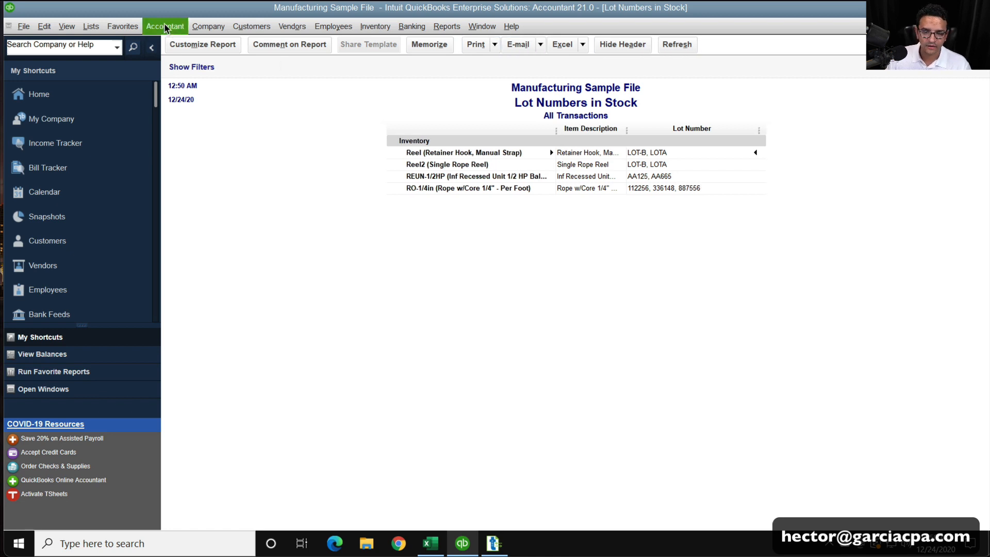
Step: Return to the Item List, widen the Name column, and look through the available actions for item RST100
left_click(83, 31)
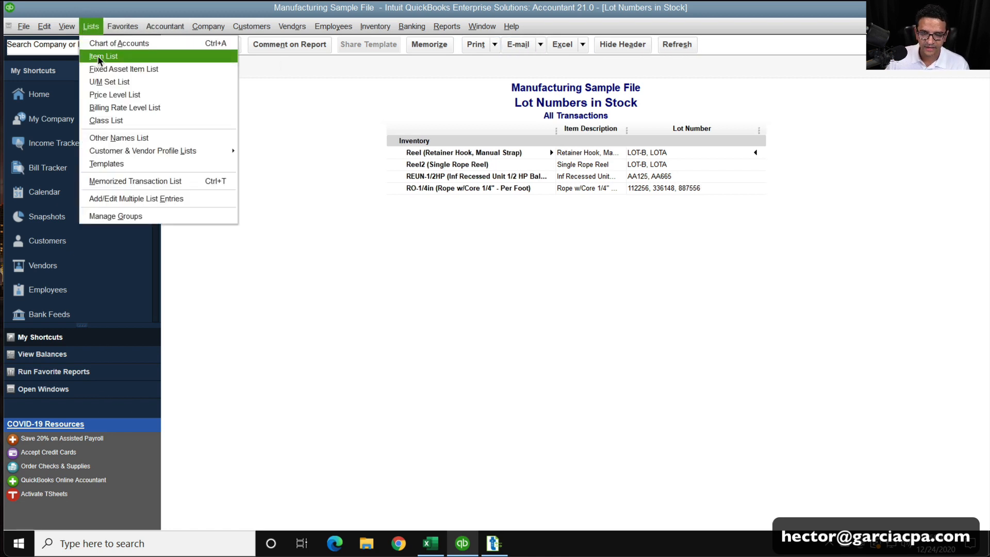
left_click(97, 55)
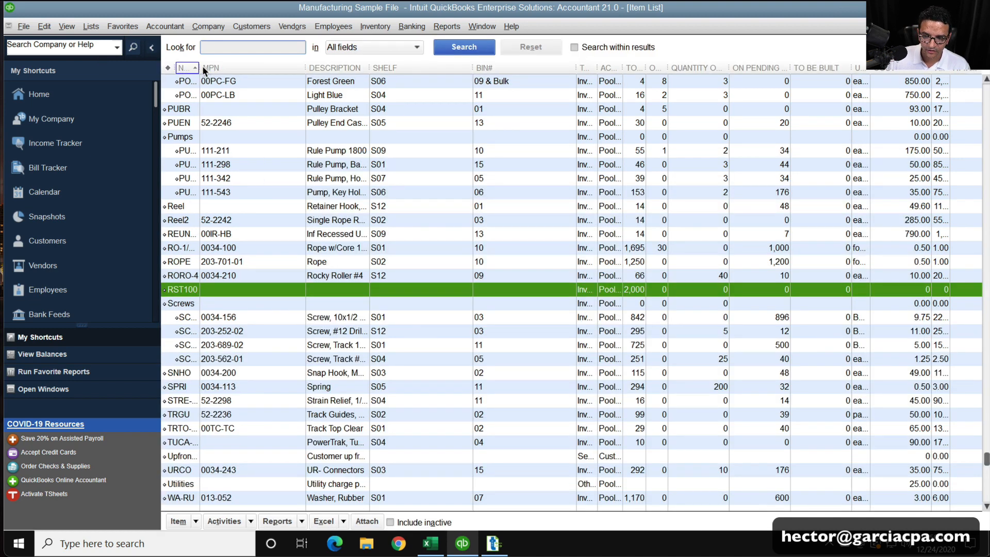
left_click_drag(200, 67, 236, 67)
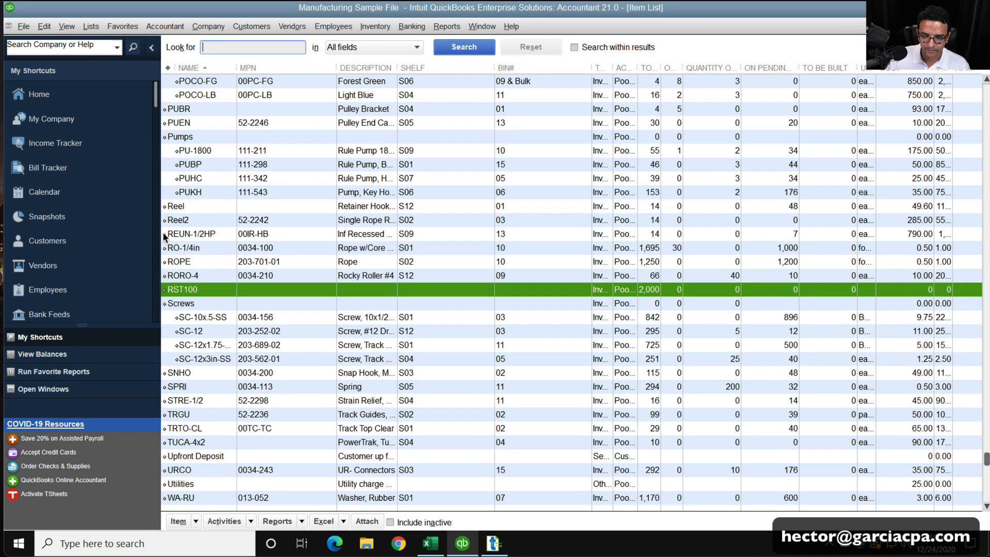
left_click(188, 291)
left_click(188, 290)
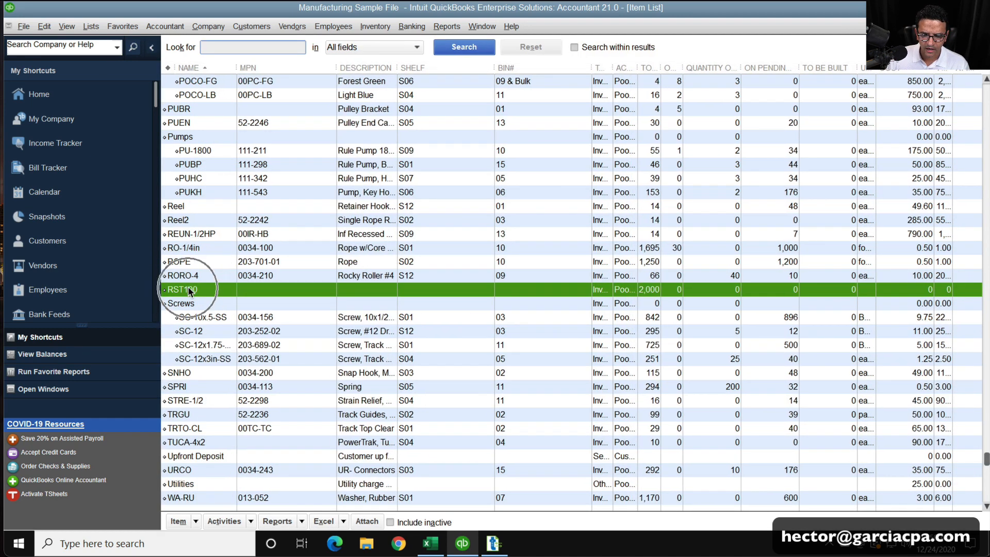
right_click(188, 291)
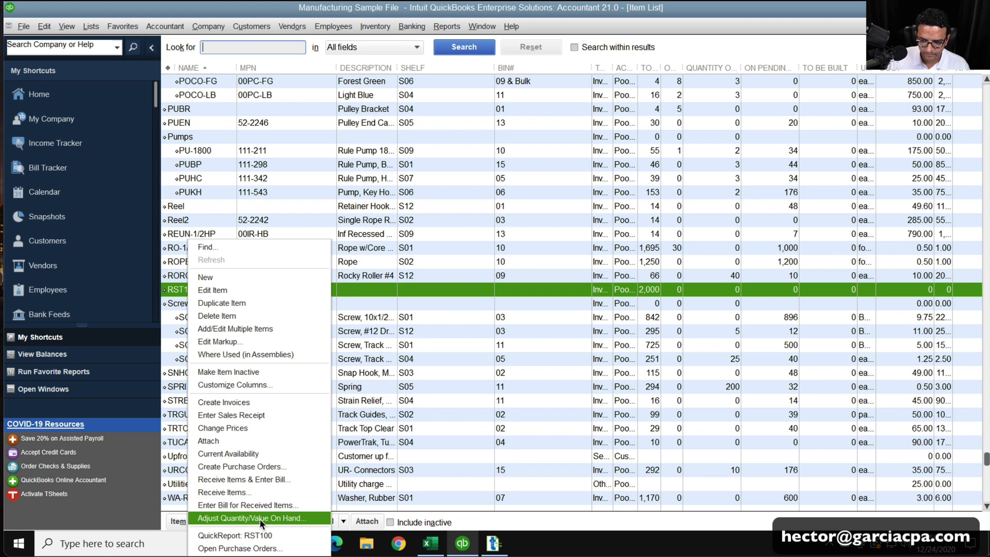
left_click(363, 295)
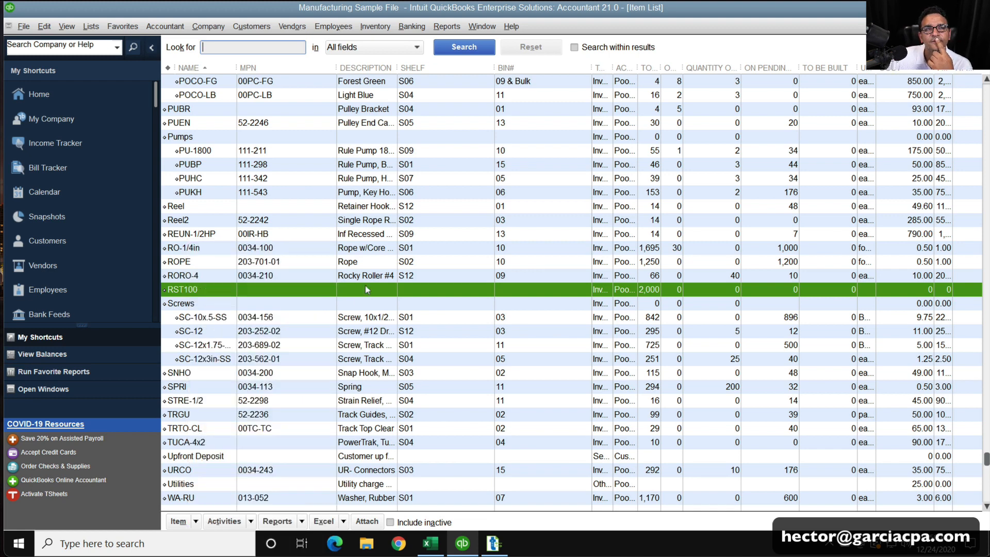
Step: Open the Transaction List by Lot Number report filter, set the item to RST100, and view its lot numbers
left_click(446, 26)
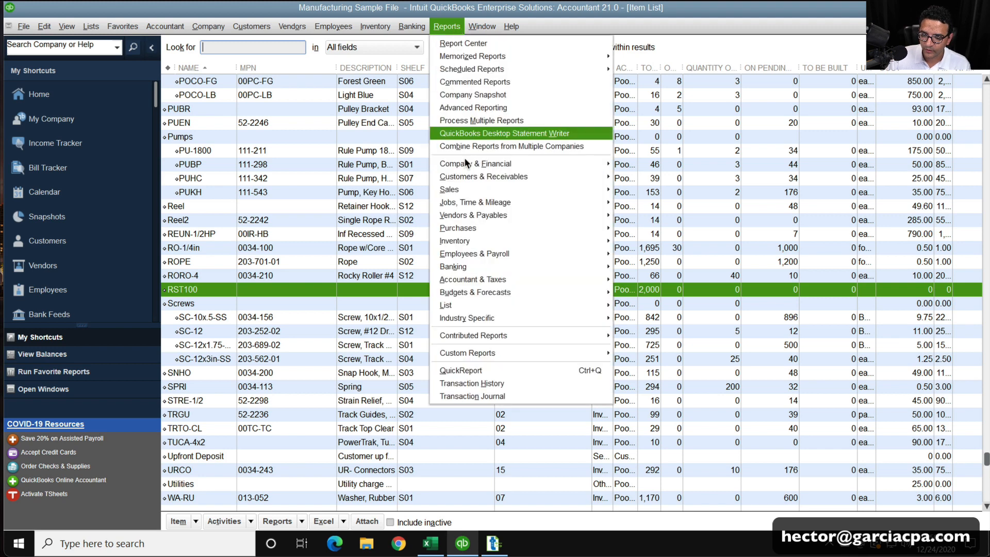
left_click(487, 239)
left_click(635, 240)
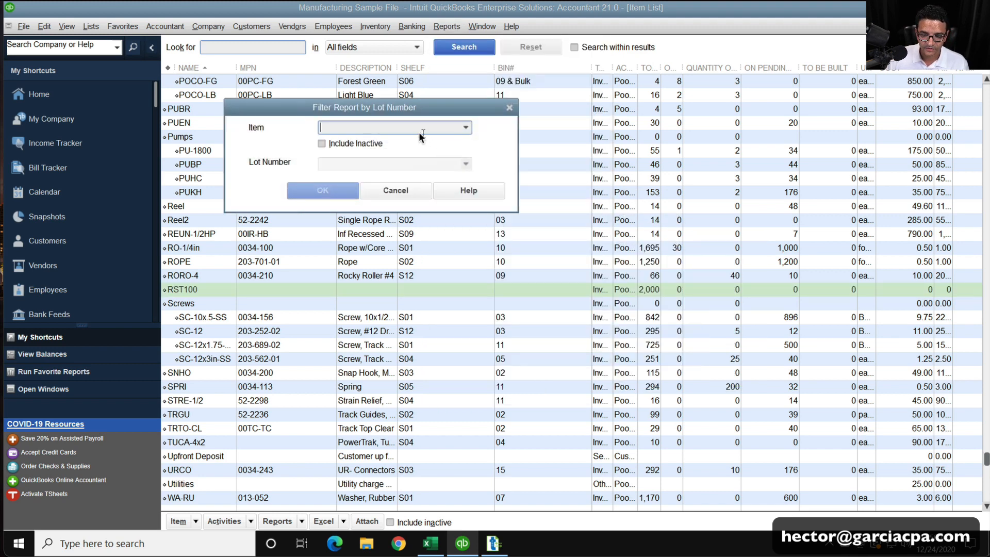
type("RST100")
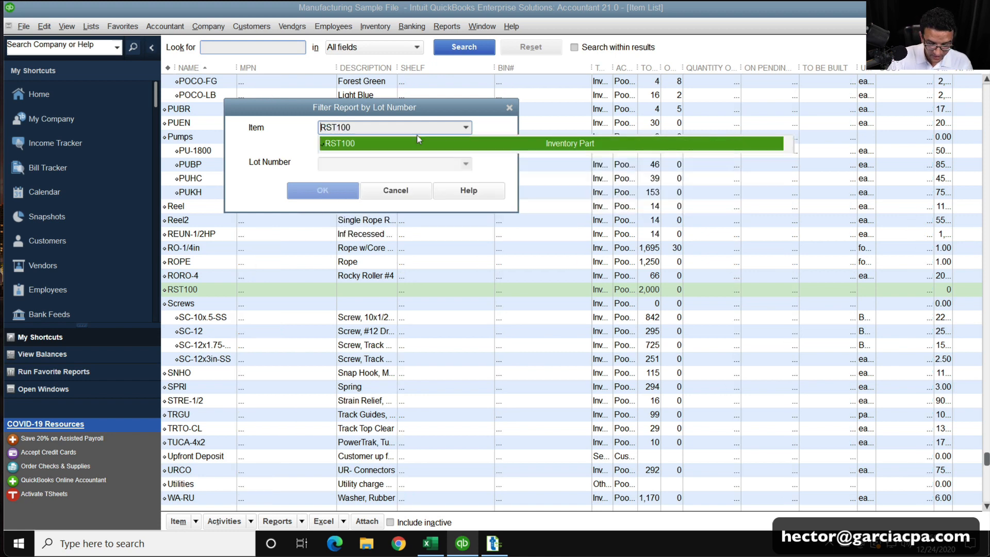
left_click(413, 148)
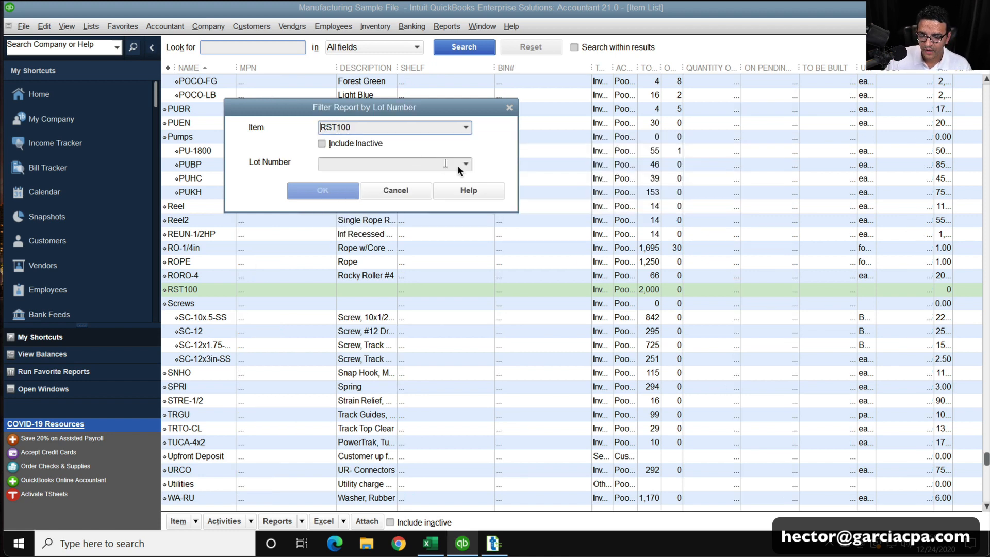
left_click(465, 165)
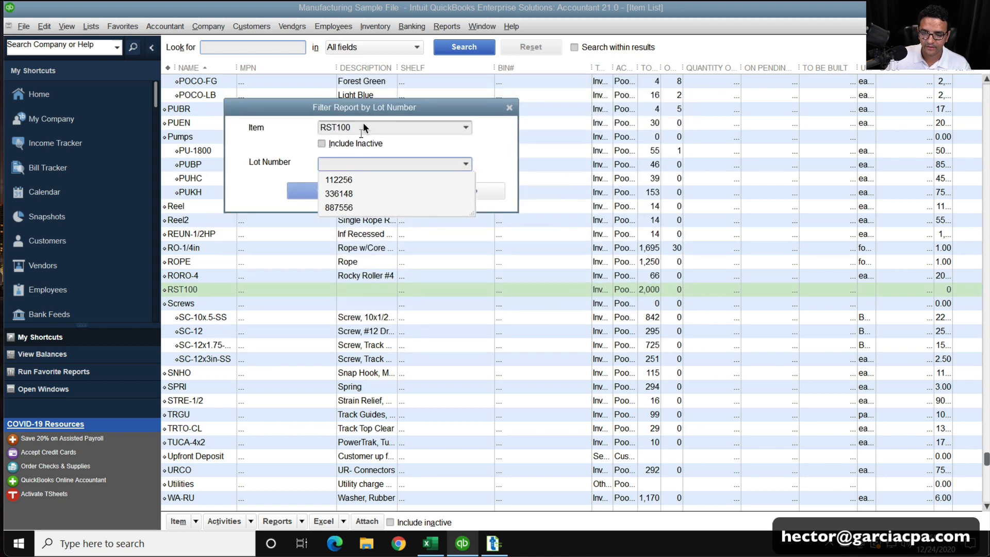
Step: Change the report filter's item to PCR5000, view its lot numbers, and cancel the filter without running the report
left_click(364, 127)
left_click_drag(366, 127, 250, 126)
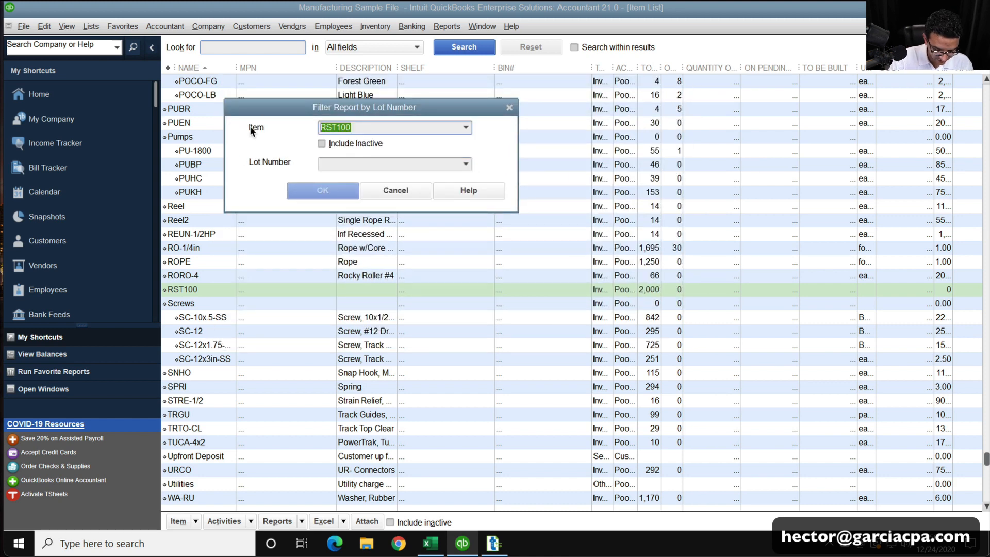
type("PCR5000")
key("Tab")
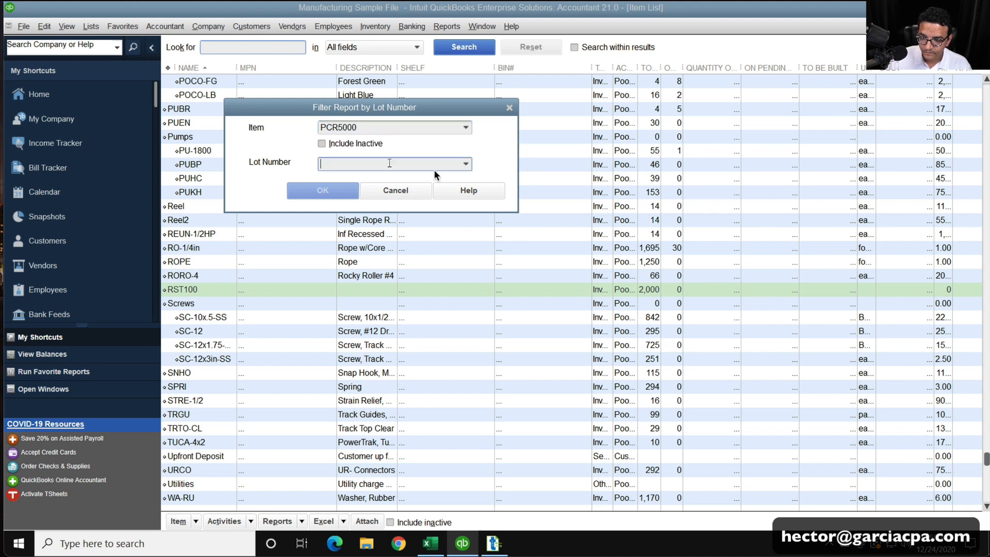
left_click(466, 165)
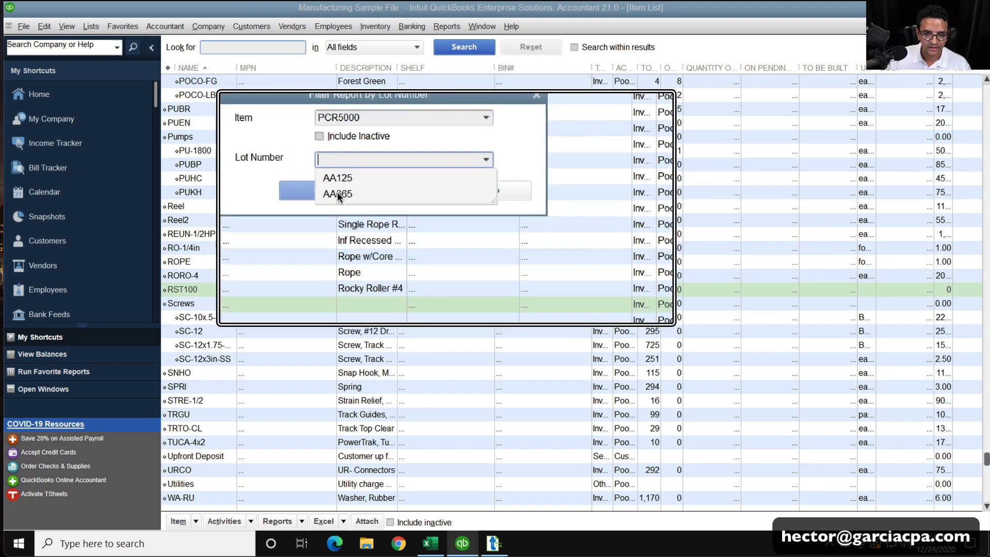
key("Escape")
left_click(415, 194)
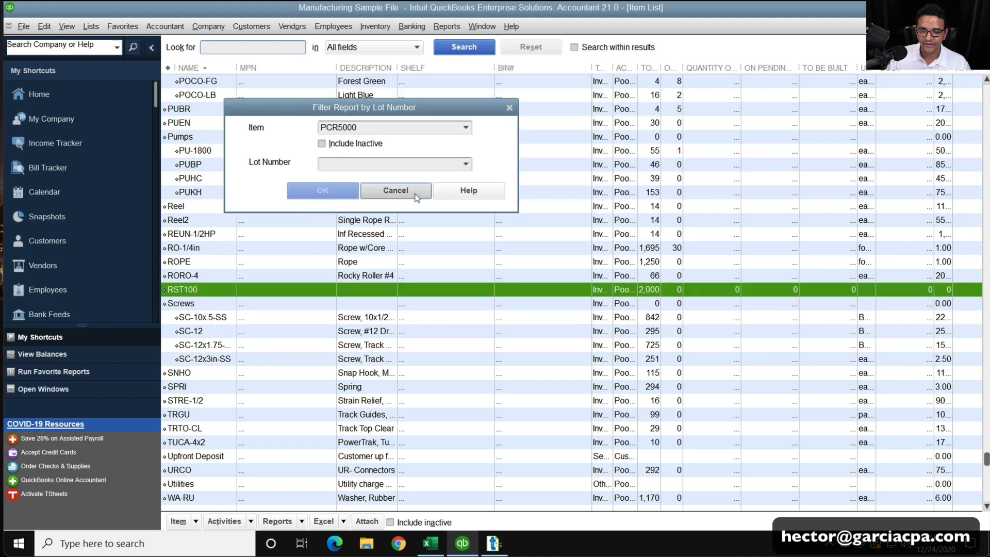
Step: Switch back to the open Lot Numbers in Stock report, review its items, and close it
left_click(482, 26)
left_click(503, 138)
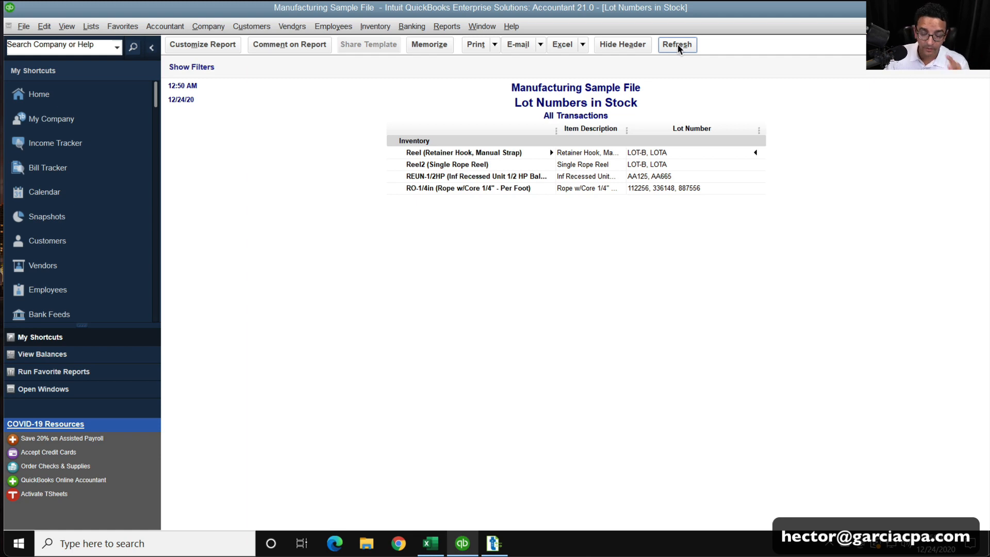
key("Escape")
Step: Start a new invoice with item PCR5000 at quantity 10 and examine the lots available for it
key("ctrl+i")
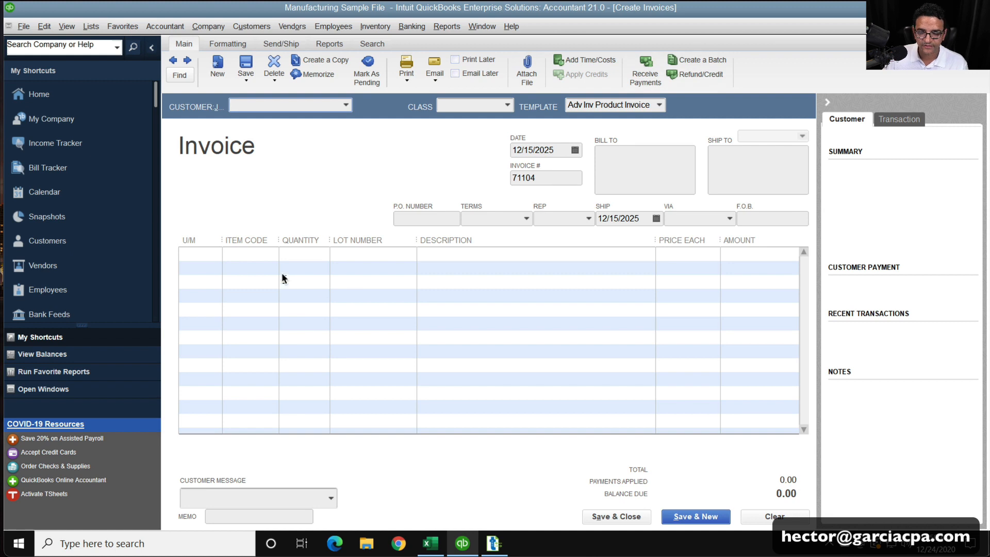
left_click(272, 253)
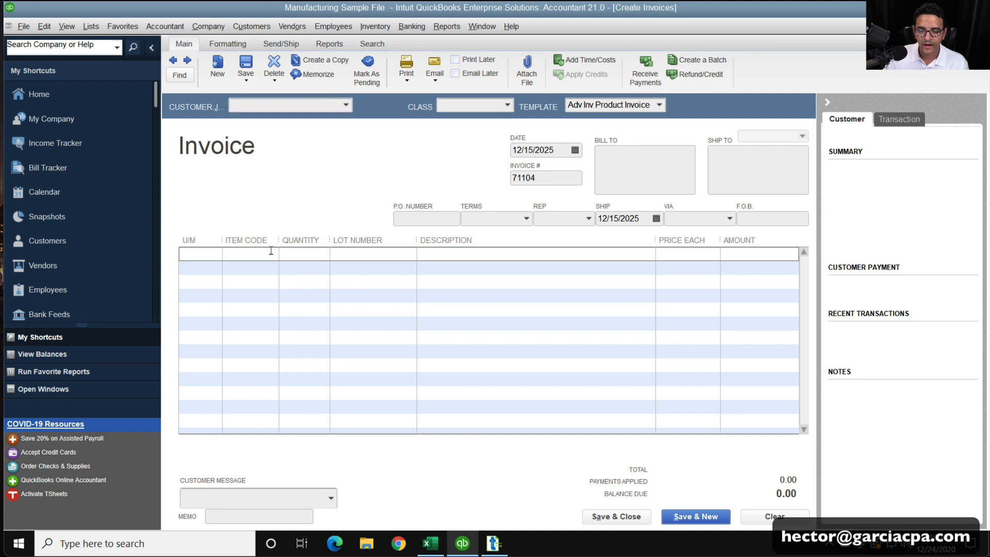
left_click(273, 253)
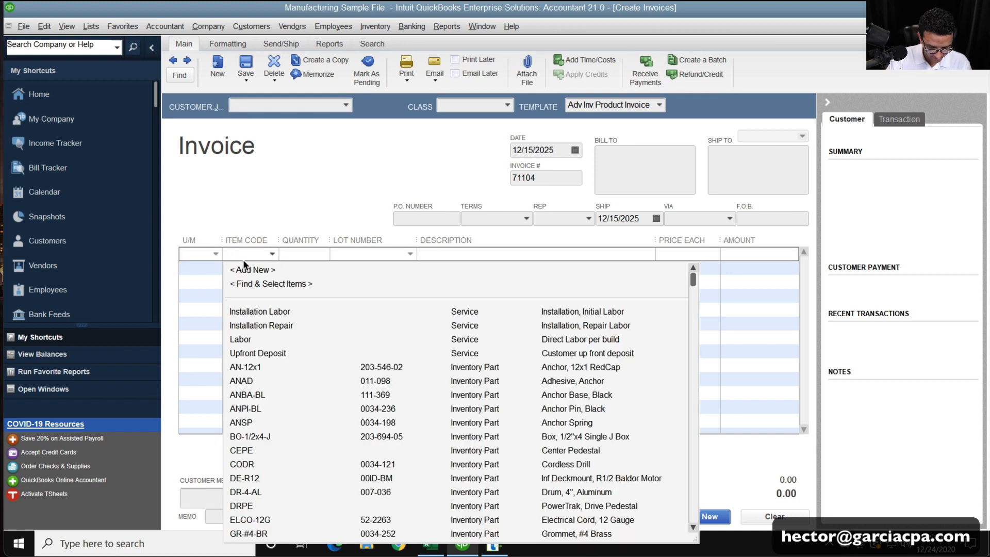
type("PCR5000")
key("Tab")
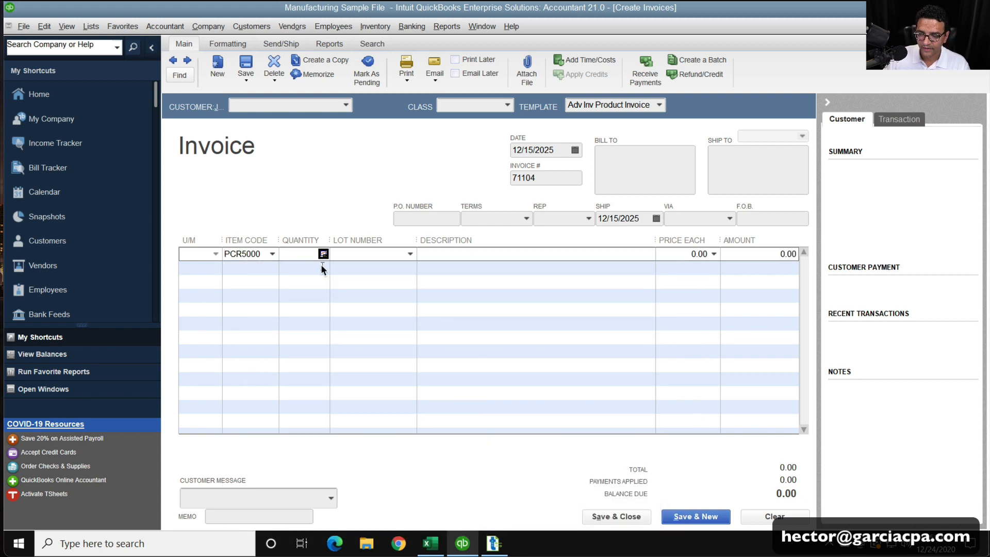
type("10")
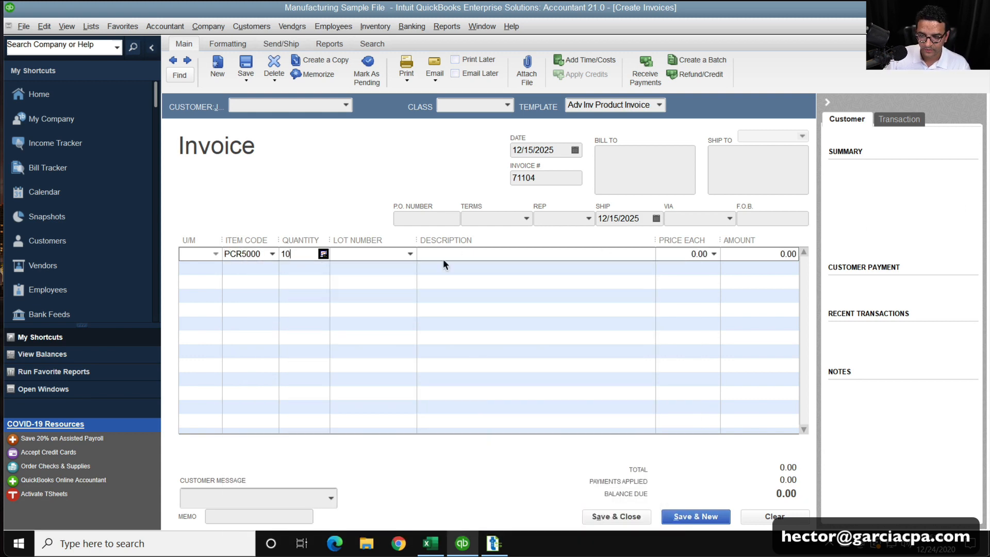
left_click(409, 255)
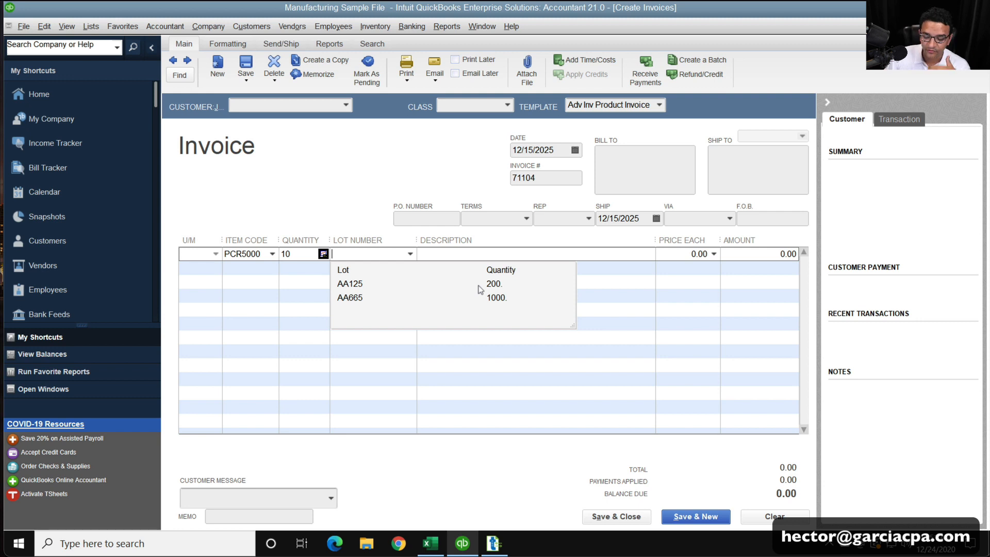
Step: Close the trial PCR5000 invoice without recording it or choosing a lot
left_click(338, 158)
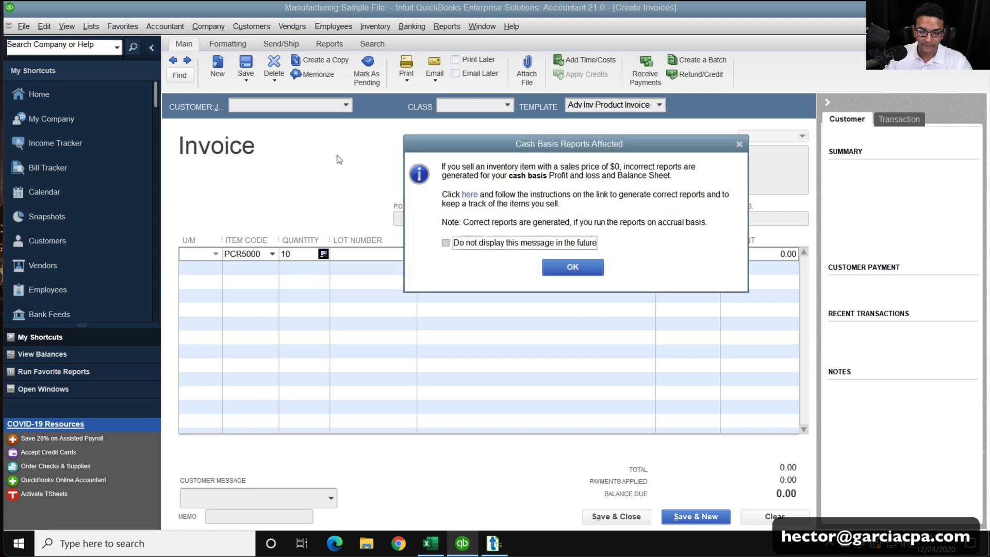
left_click(572, 267)
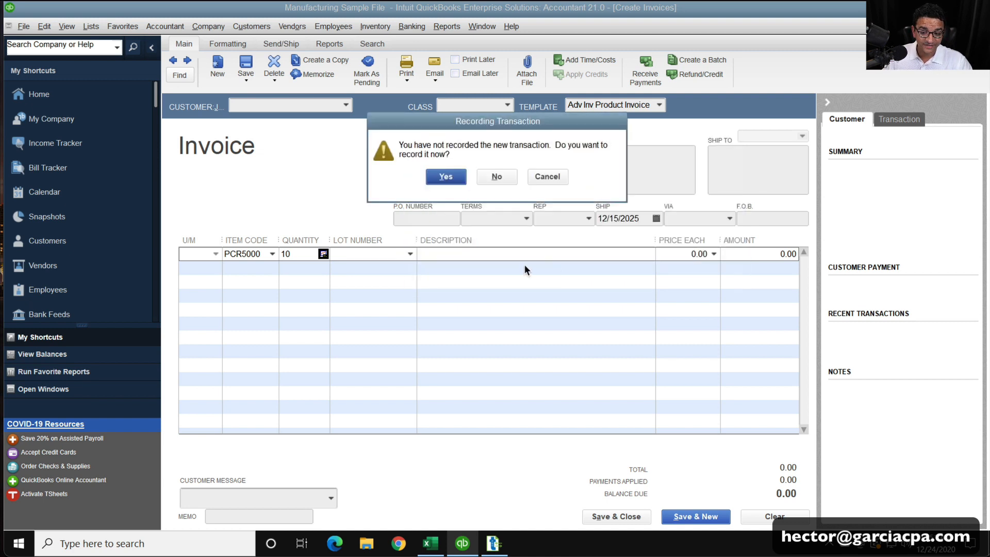
left_click(499, 174)
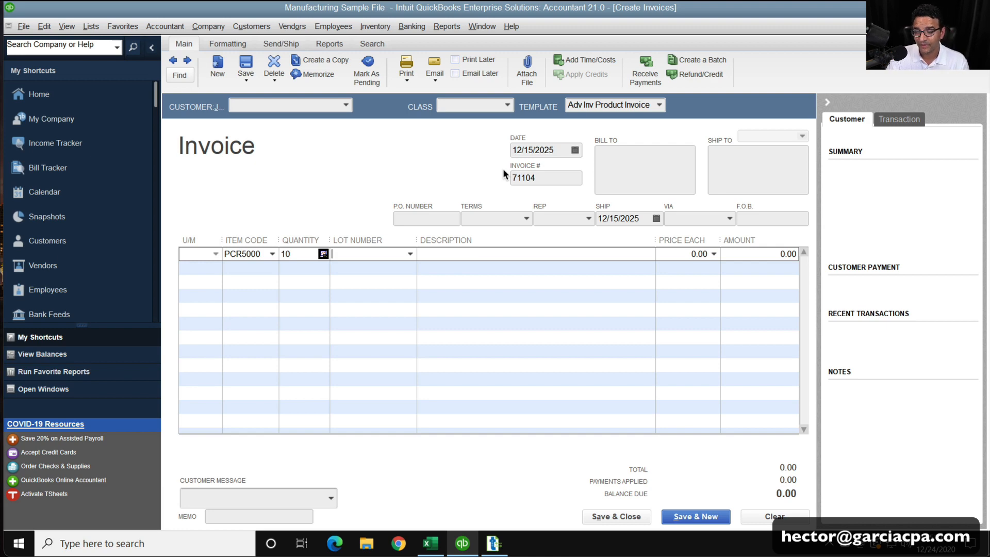
key("Escape")
left_click(497, 176)
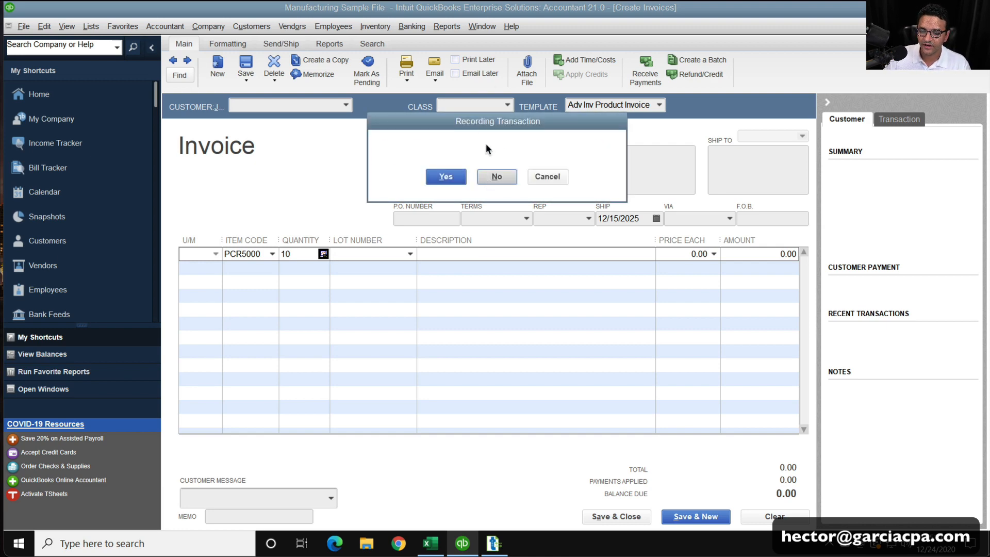
Step: Run the Lot Numbers in Stock report again from the Item List, review the listed lots, and close the report
left_click(450, 26)
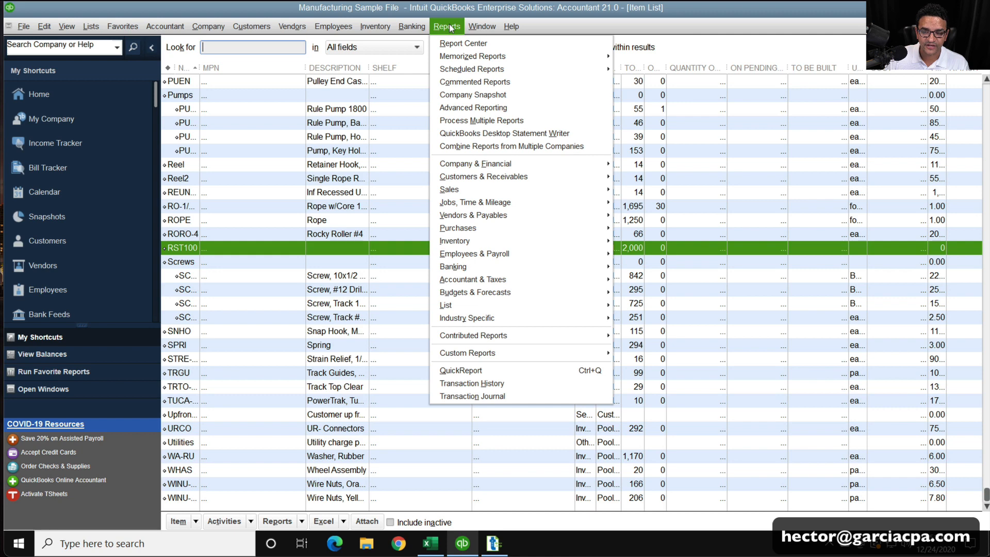
left_click(488, 247)
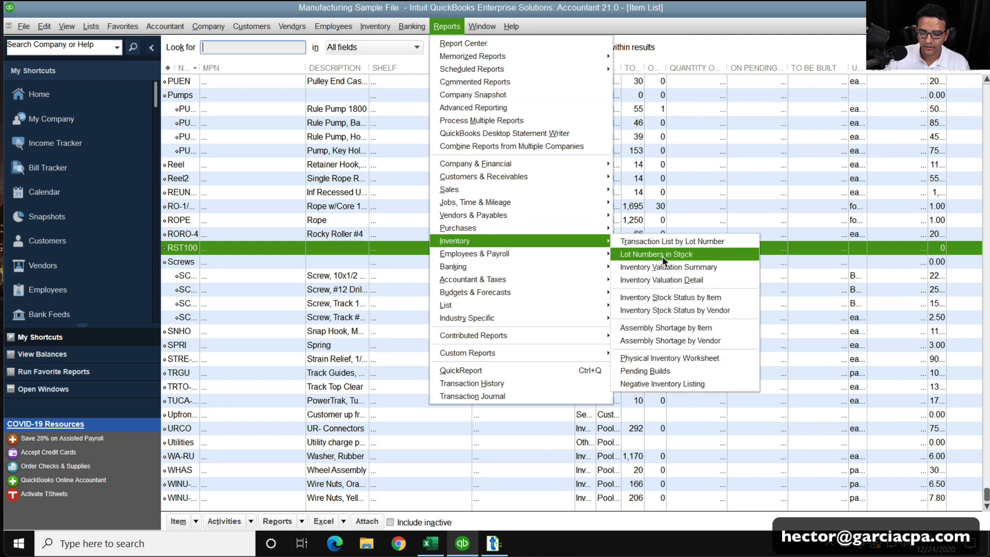
left_click(662, 256)
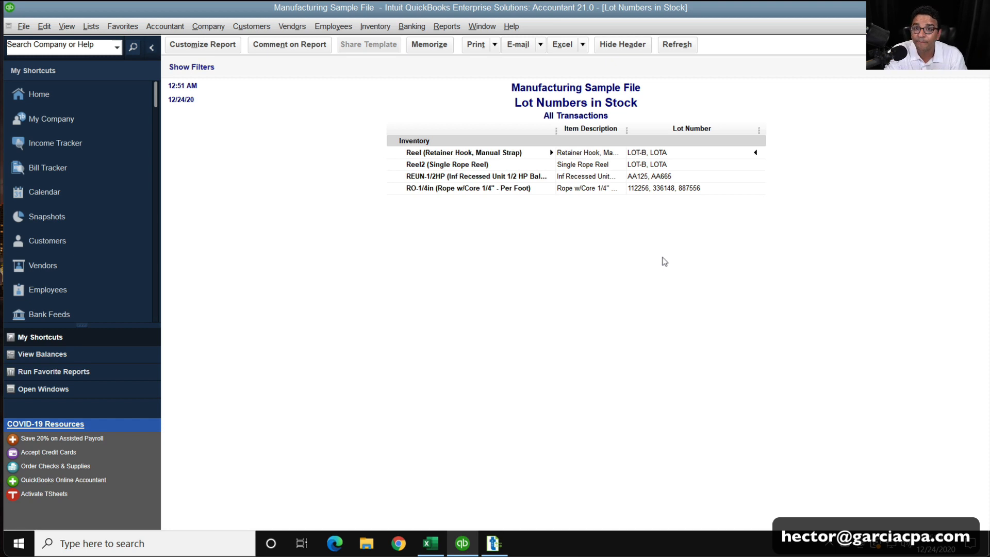
key("Escape")
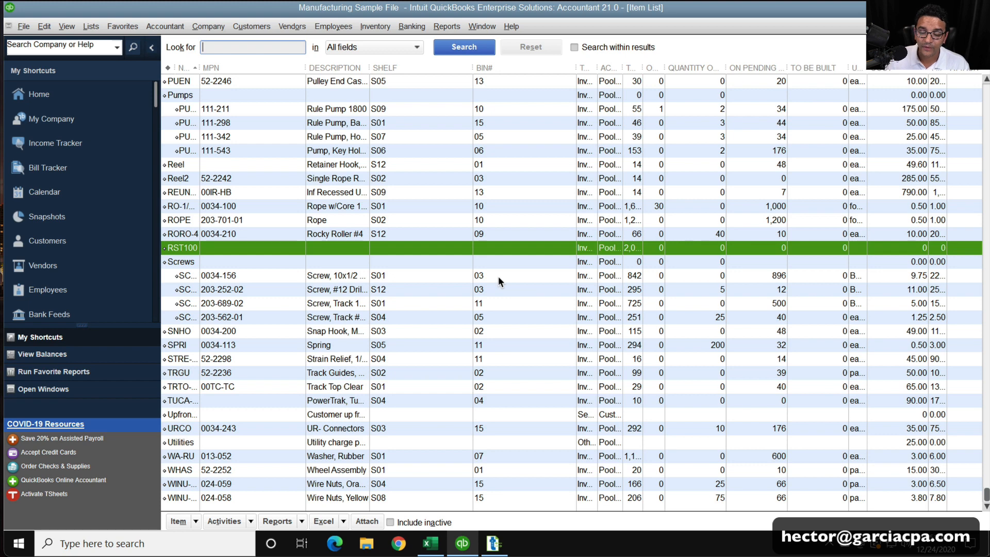
Step: Close the Item List and start a custom Transaction Detail report with its date range set to All
key("Escape")
left_click(443, 26)
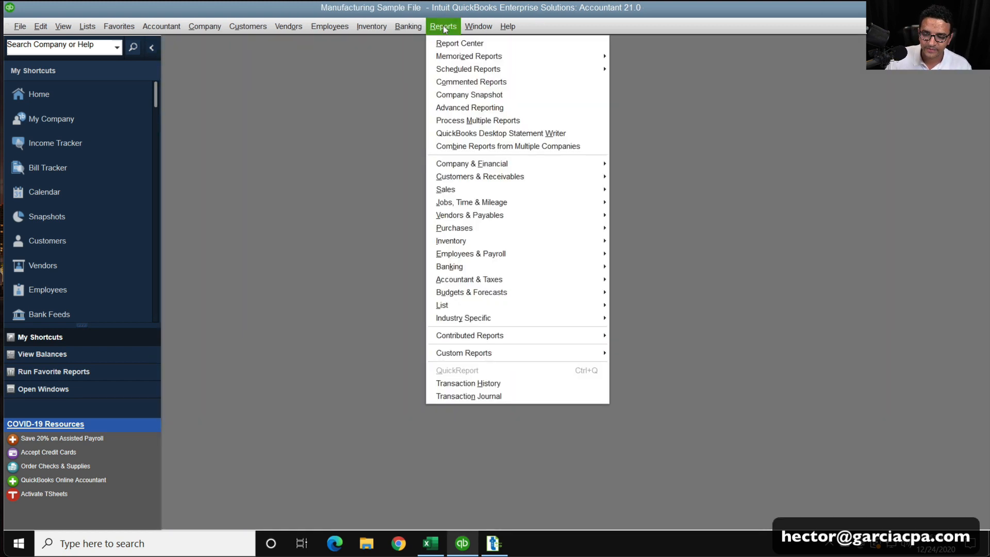
mouse_move(499, 350)
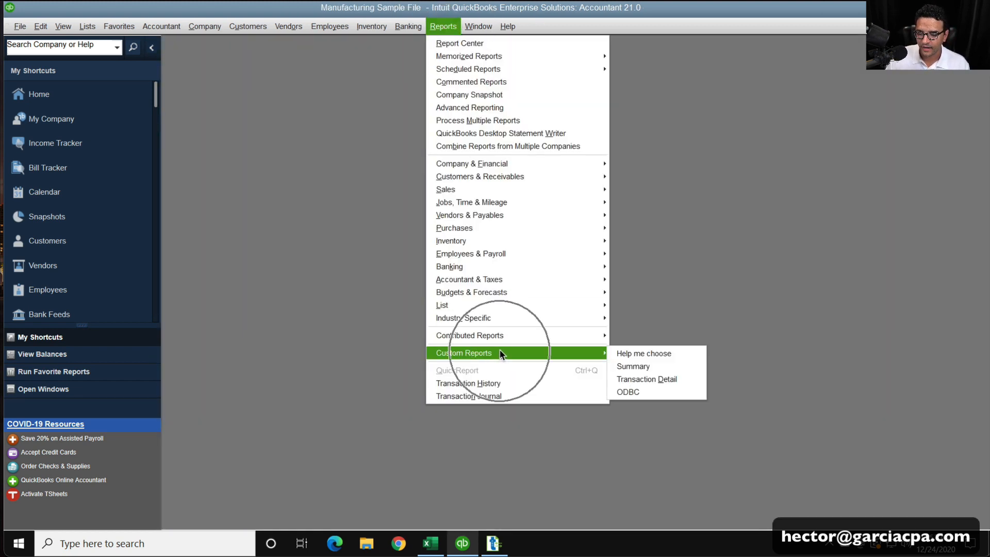
left_click(667, 380)
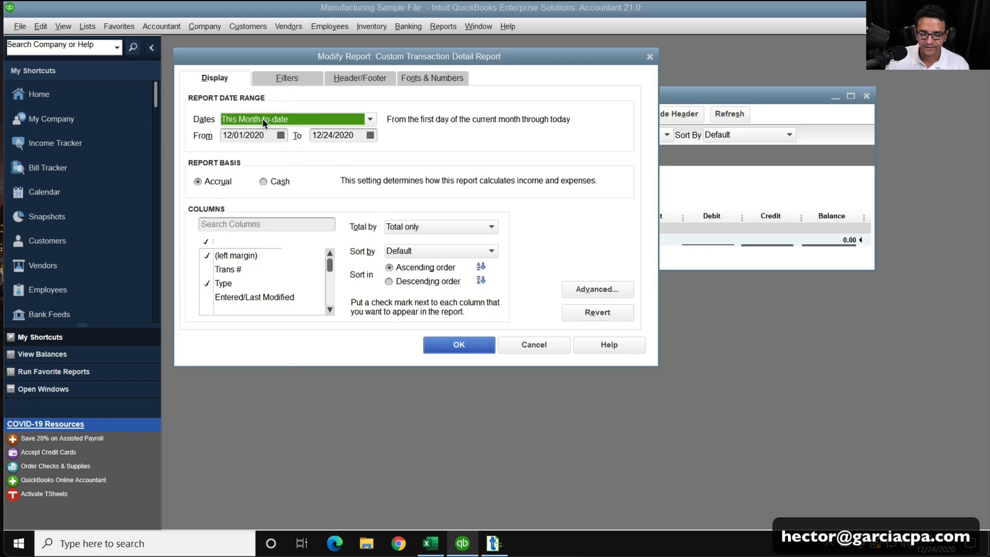
left_click(264, 121)
left_click(259, 133)
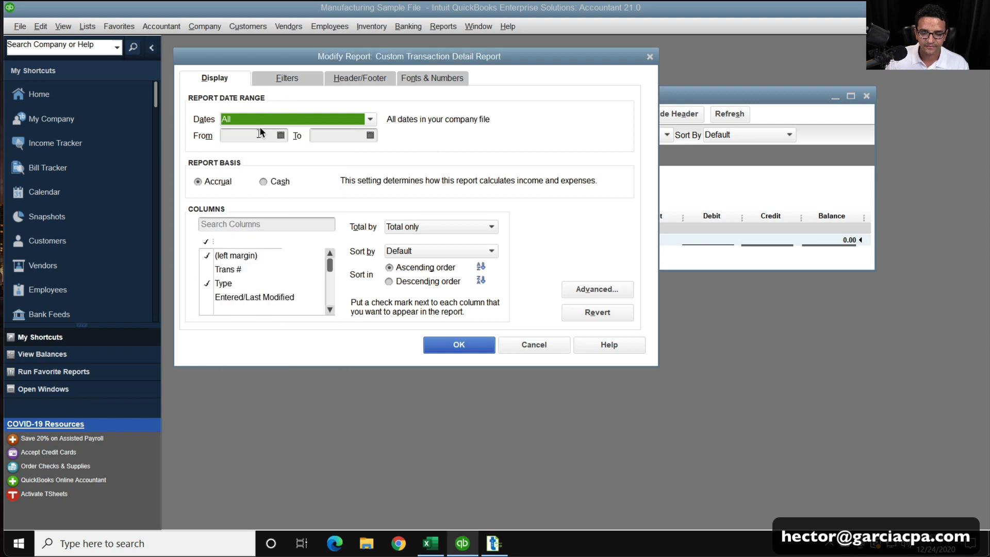
Step: Filter the custom report's Item to All inventory and assembly items and run the report
left_click(281, 78)
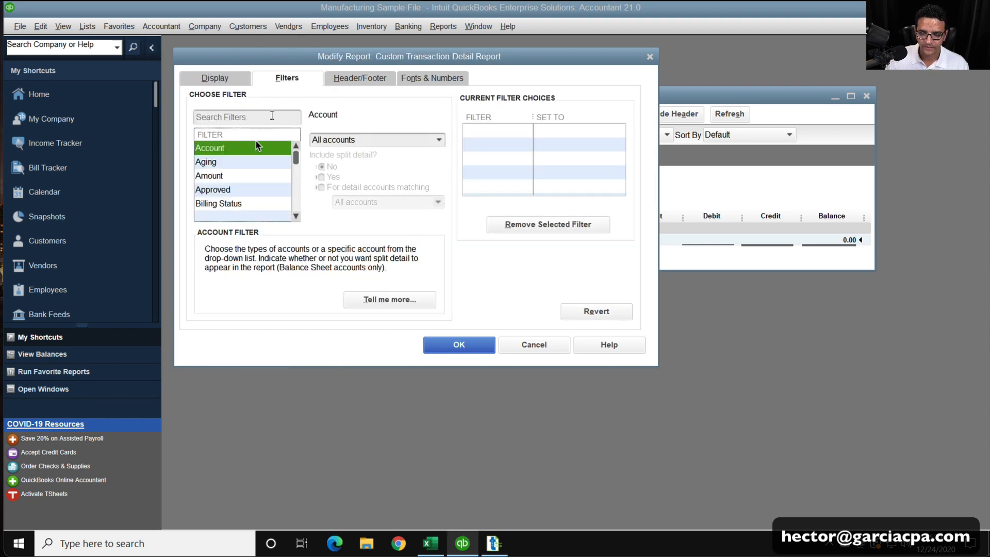
left_click(232, 176)
key("i")
key("i")
key("i")
key("i")
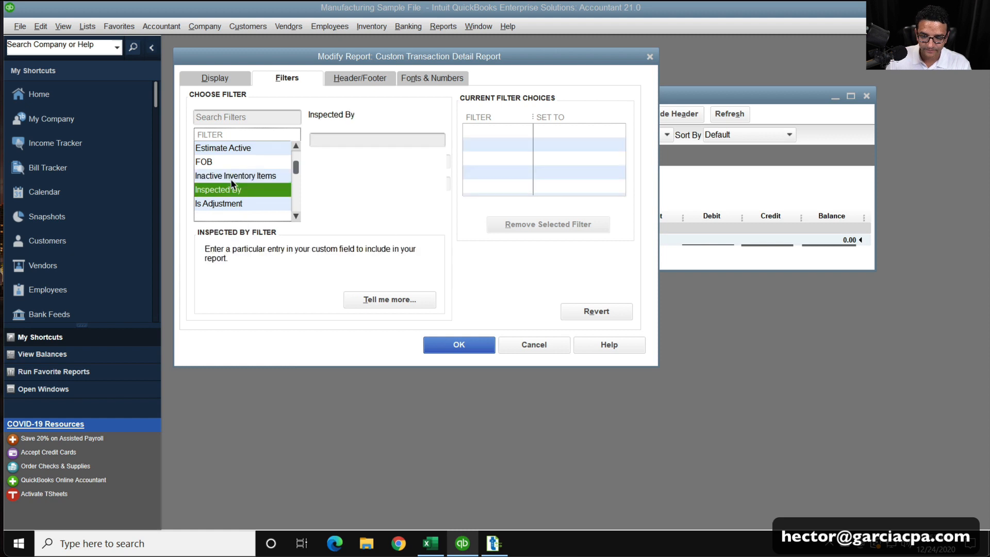
left_click(367, 141)
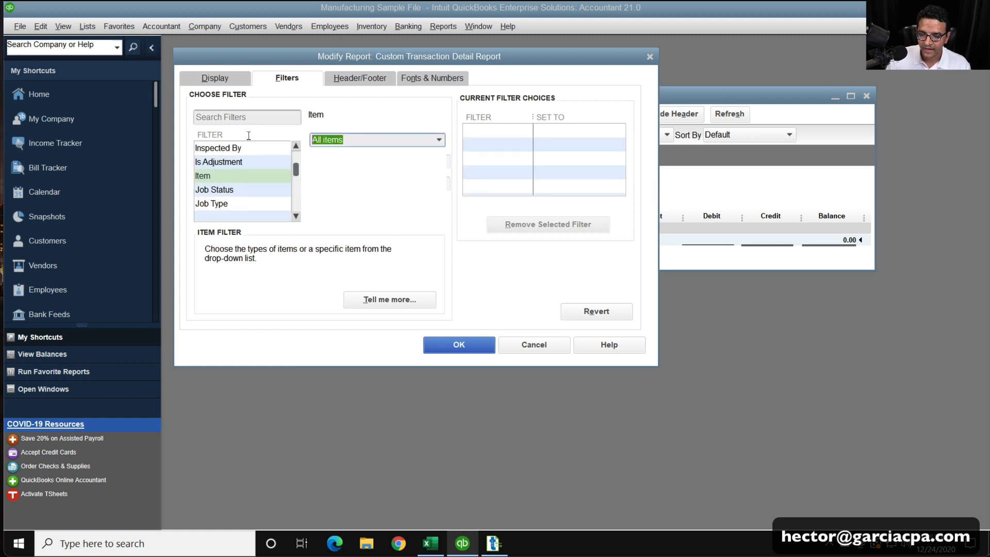
type("inventory and assembly")
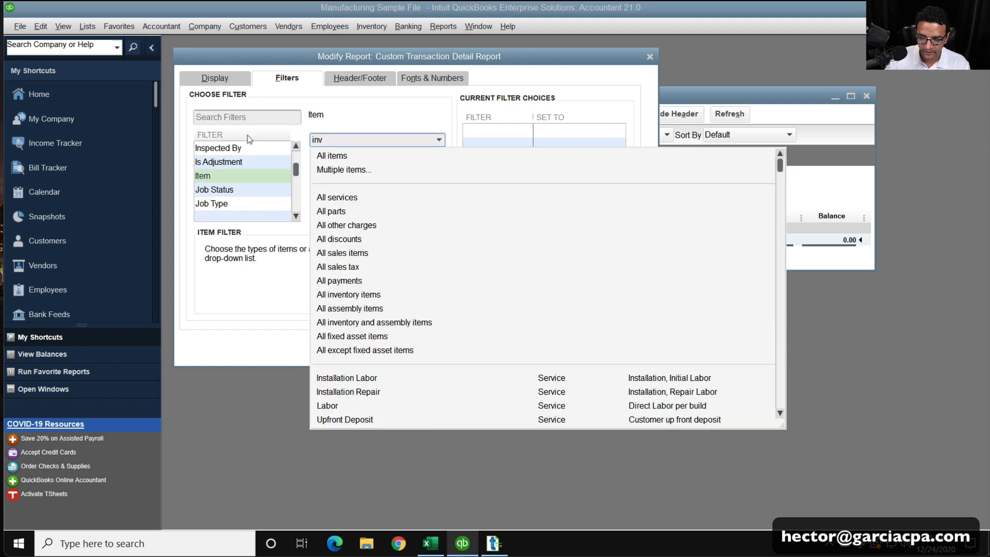
left_click(370, 322)
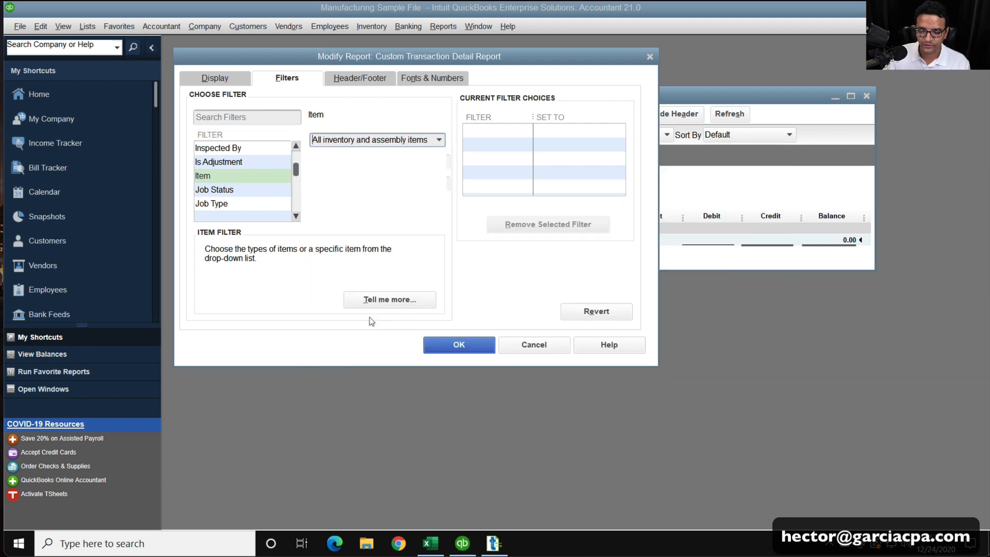
left_click(459, 345)
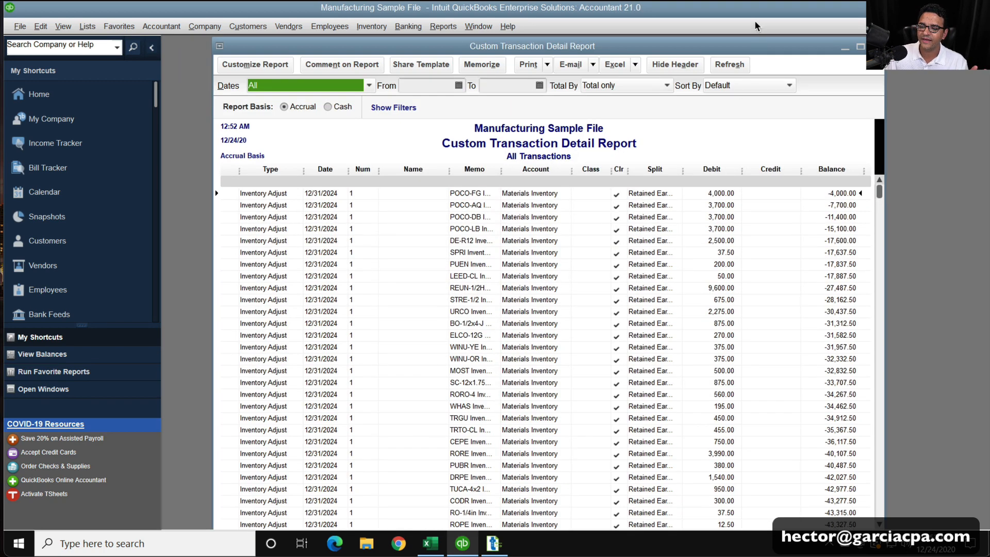
Step: Maximize the report, look through its transactions, and add the Lot Number column
double_click(750, 45)
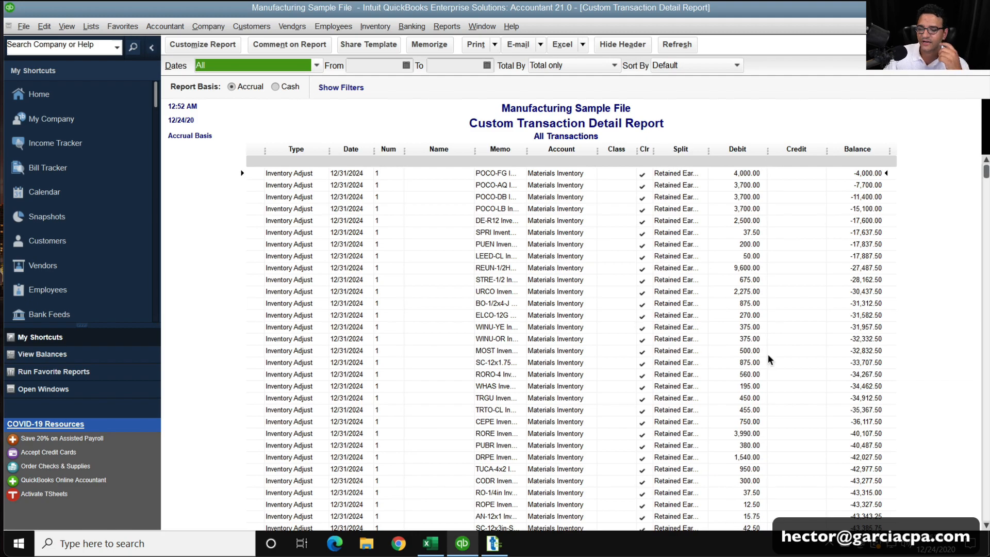
scroll(768, 355, "down", 20)
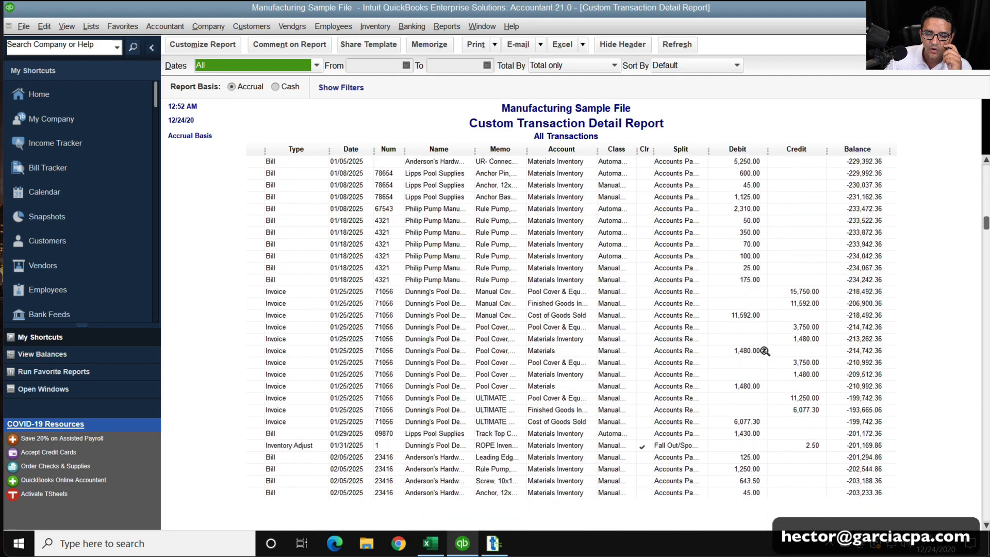
scroll(764, 351, "down", 20)
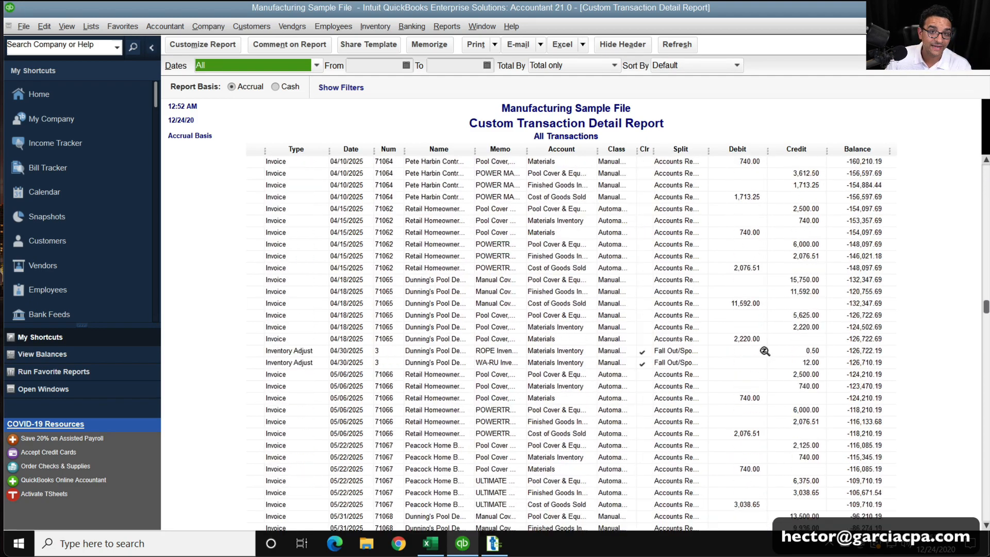
scroll(764, 351, "down", 14)
scroll(762, 347, "up", 7)
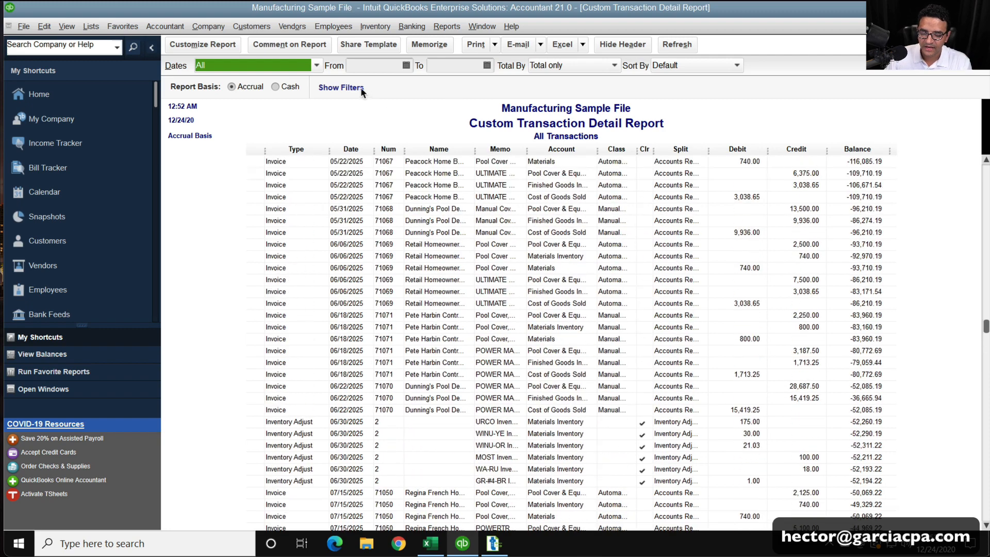
left_click(211, 45)
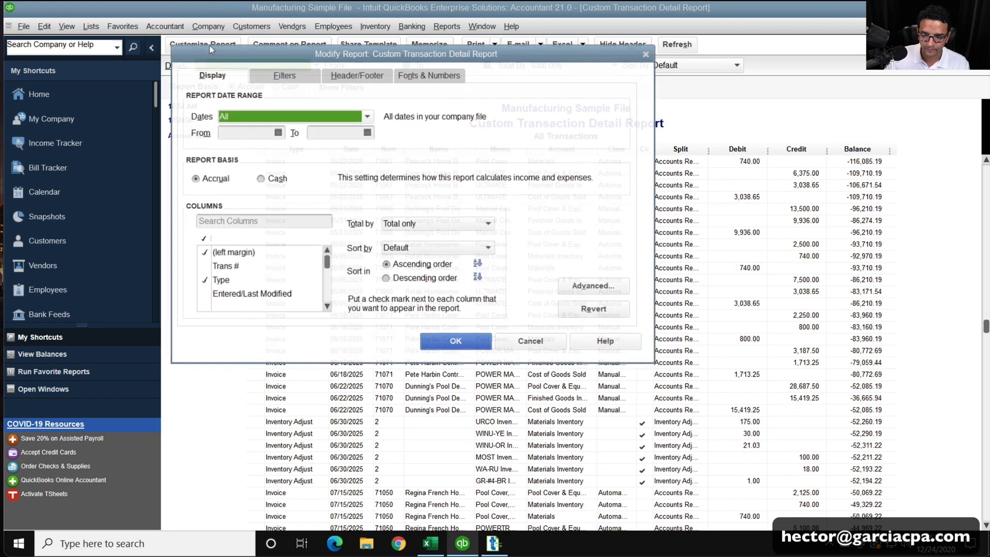
left_click(241, 220)
type("lot")
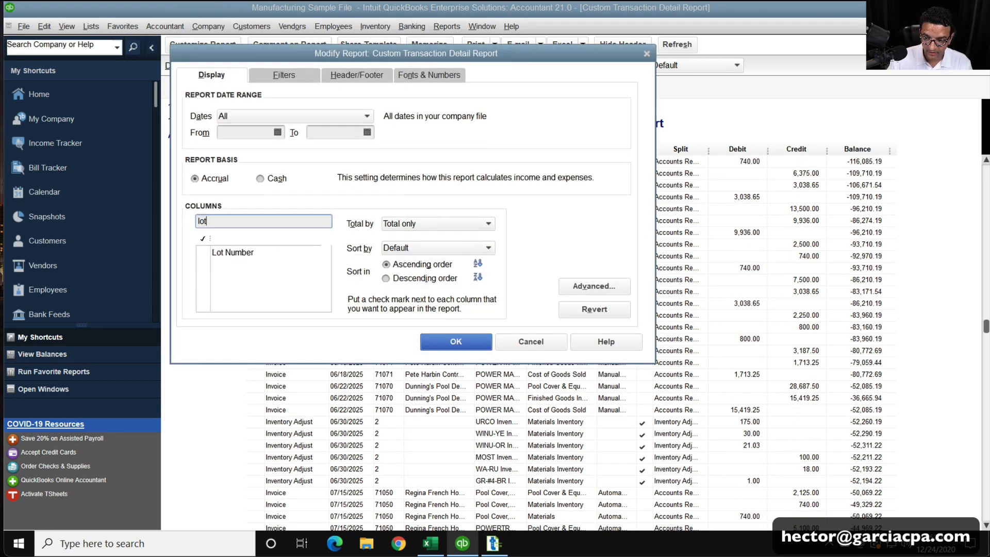
left_click(242, 252)
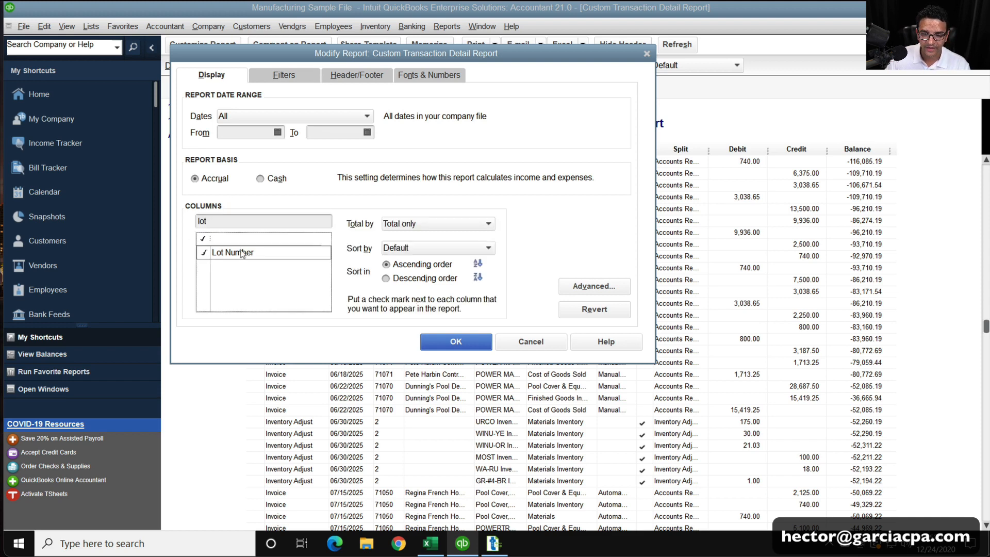
left_click(458, 342)
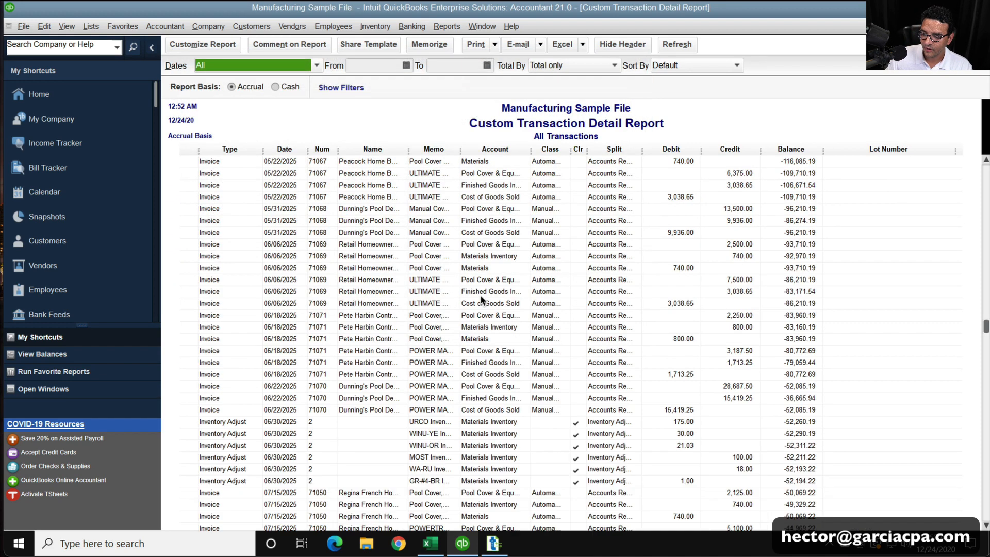
Step: Add the Qty column to the Custom Transaction Detail Report
left_click(184, 44)
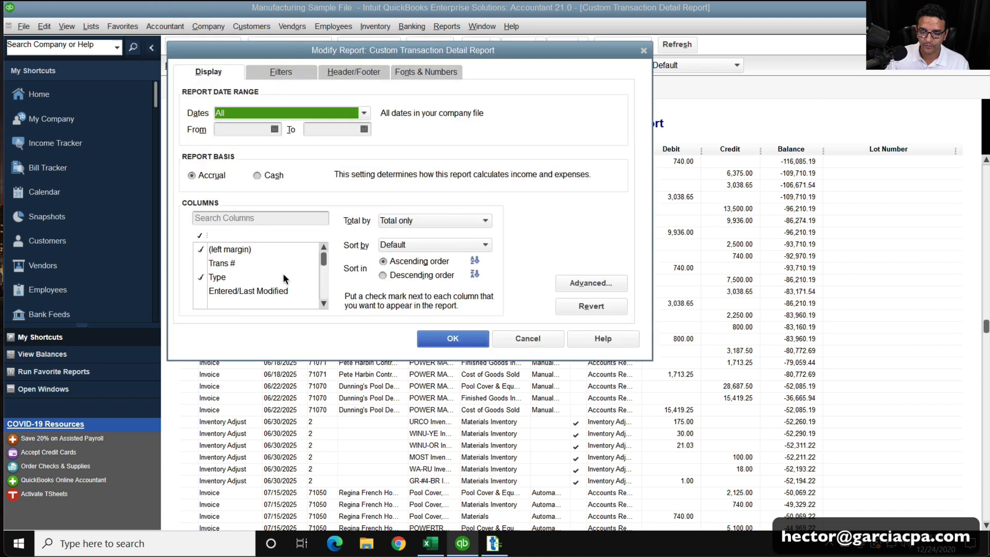
left_click(221, 219)
type("qt")
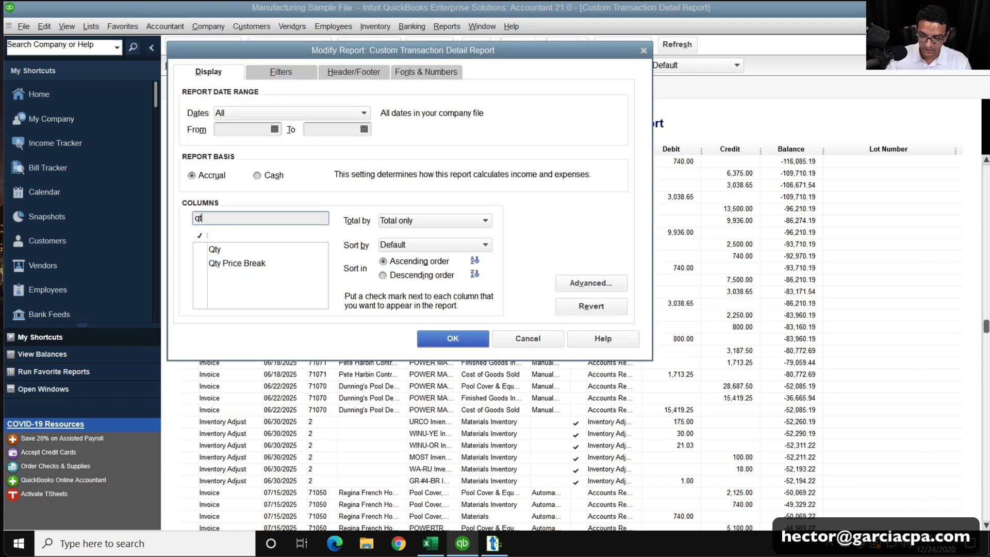
left_click(216, 250)
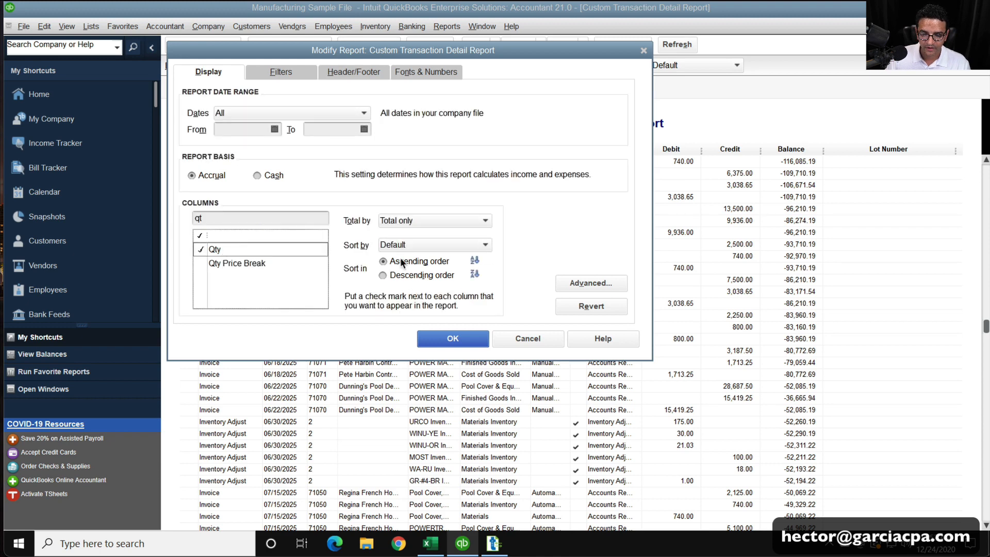
left_click(444, 338)
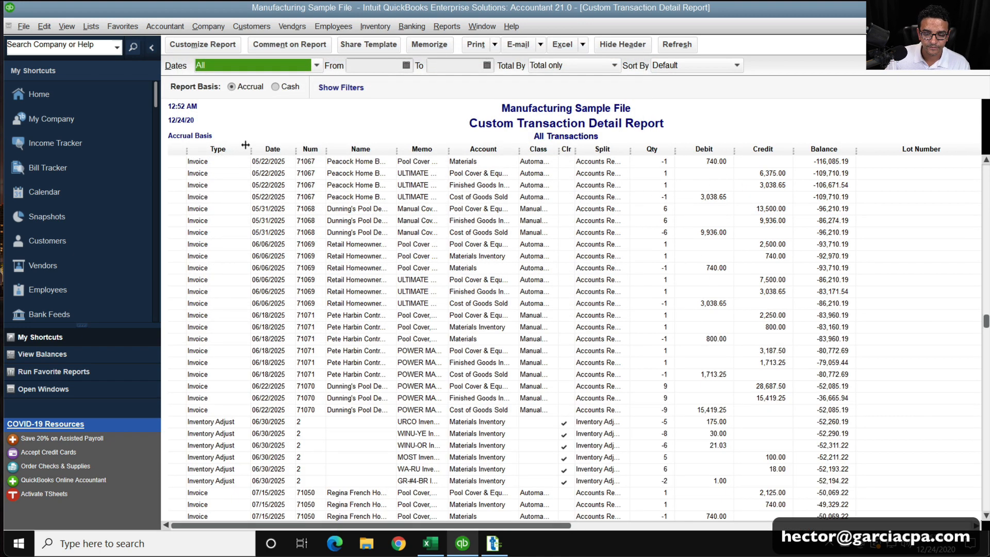
Step: Export the report to a new worksheet in a new Excel workbook and switch to that workbook
scroll(696, 250, "down", 2)
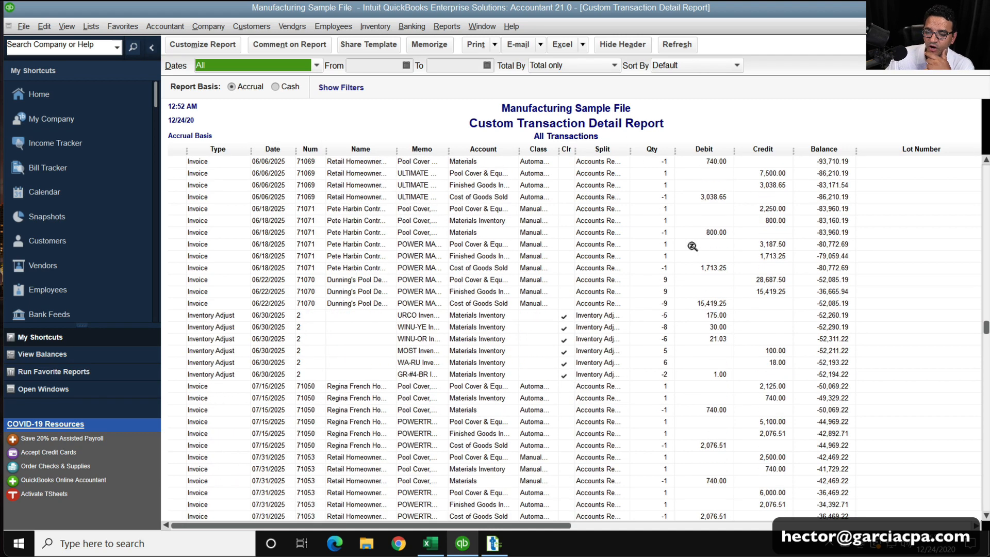
scroll(698, 239, "up", 7)
scroll(697, 202, "up", 6)
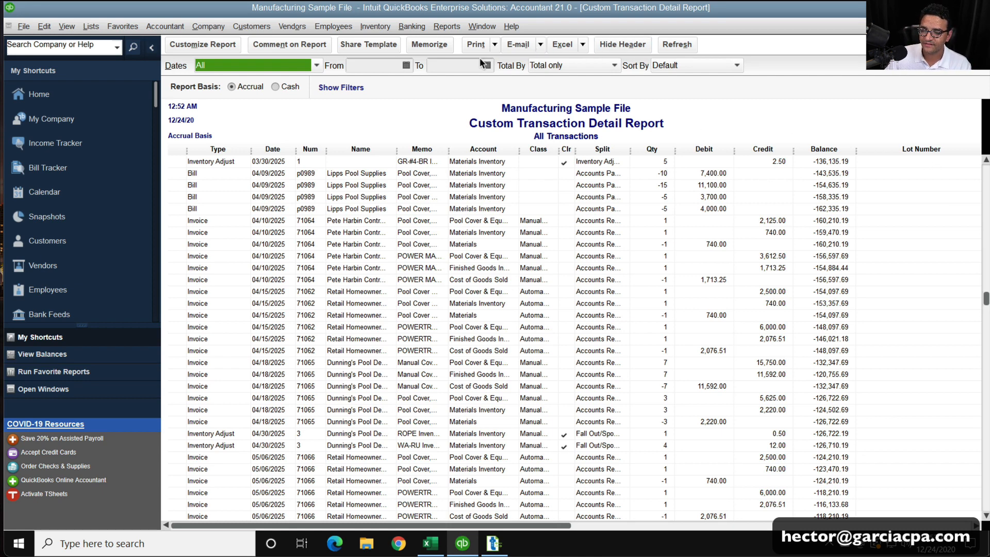
left_click(557, 47)
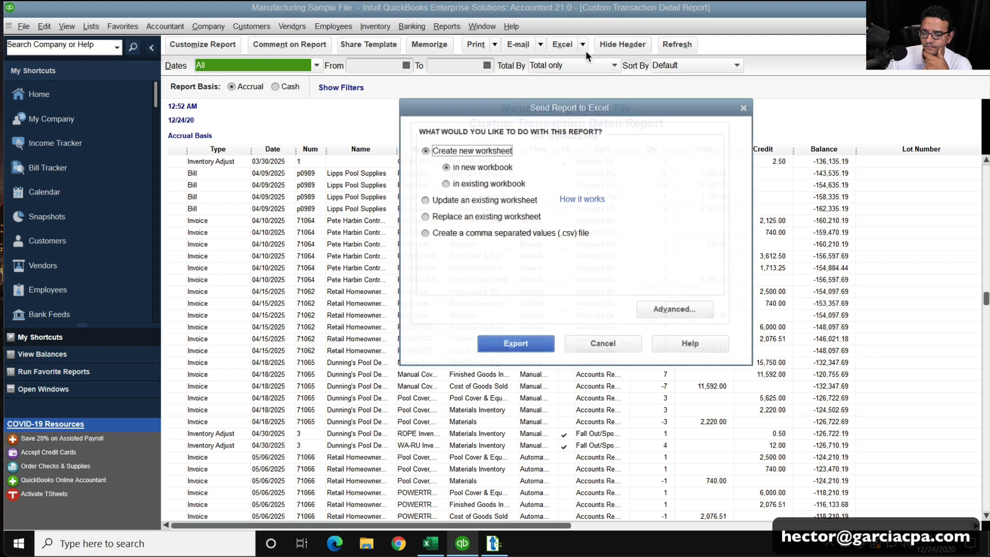
left_click(518, 344)
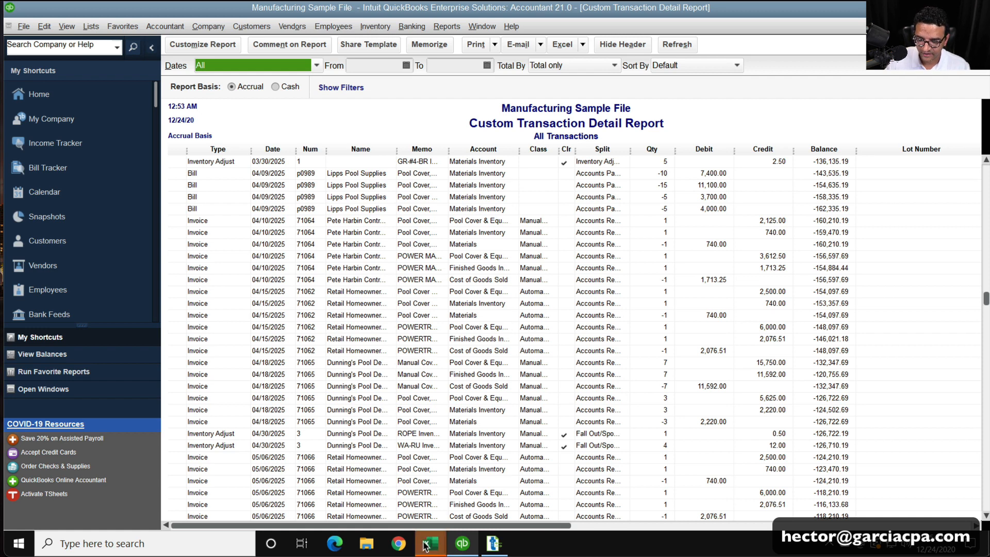
mouse_move(425, 545)
left_click(352, 469)
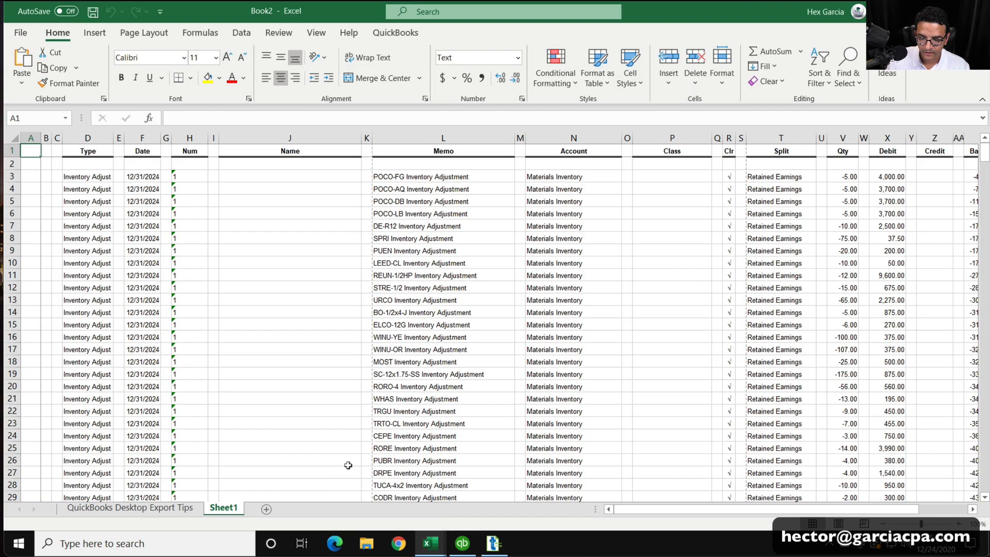
Step: Examine the exported report's columns through Lot Number in Excel and close the workbook without saving it
left_click(496, 282)
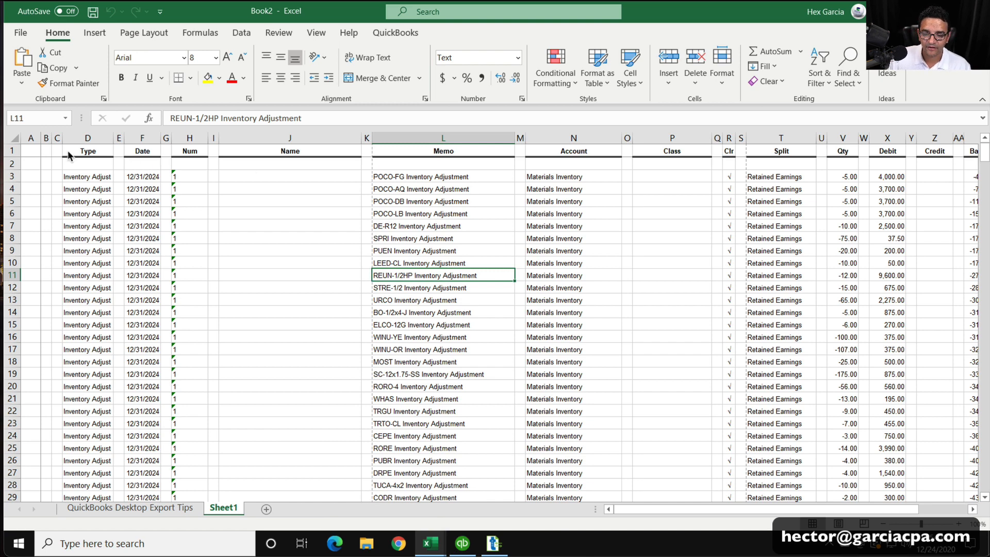
left_click(31, 138)
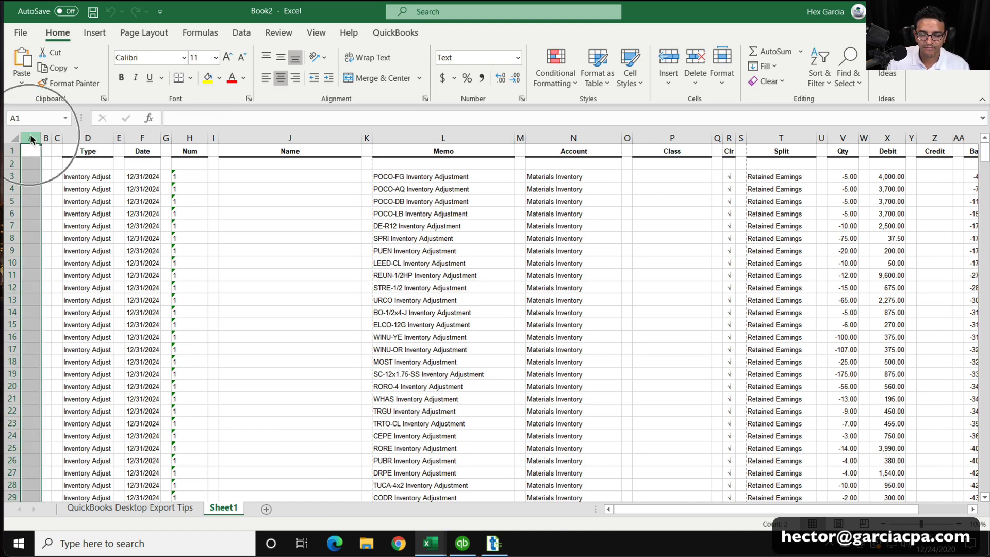
left_click_drag(31, 139, 639, 133)
left_click(972, 510)
left_click_drag(971, 510, 972, 509)
left_click(342, 275)
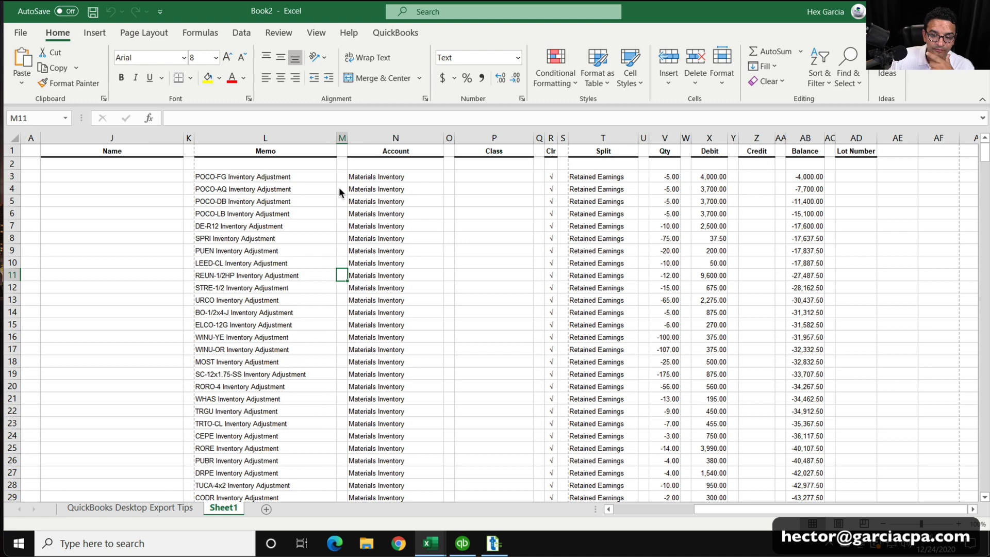
left_click(976, 11)
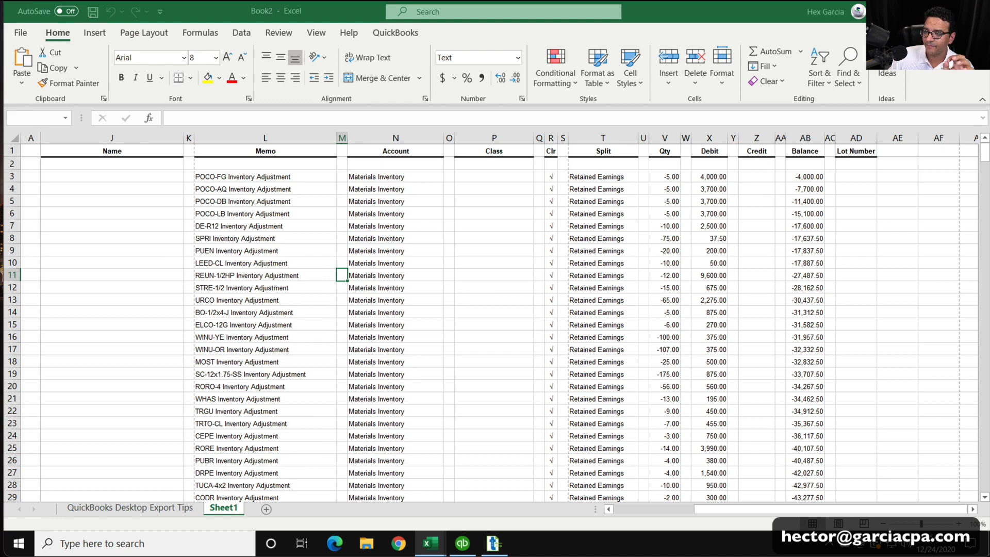
left_click(547, 340)
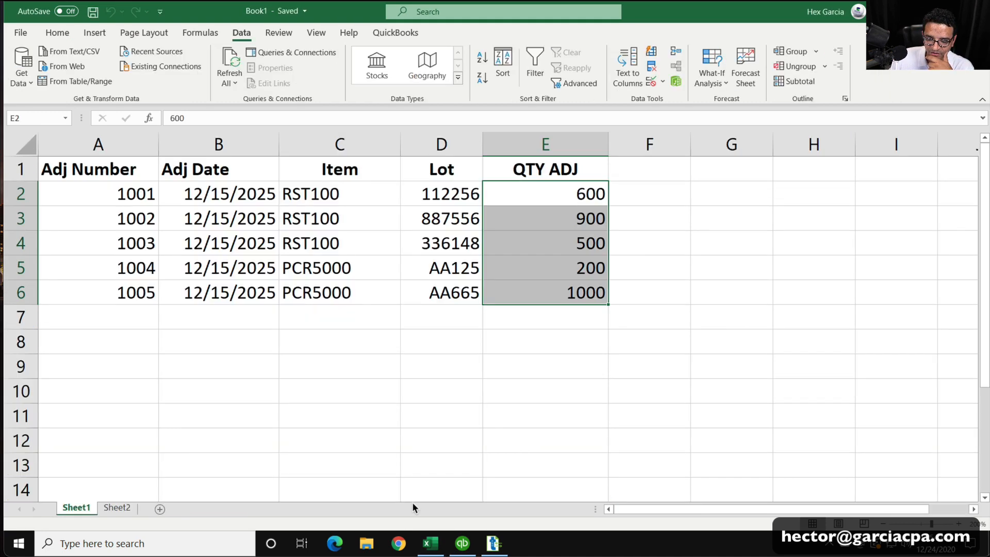
Step: Switch to QuickBooks and add the Item column to the Custom Transaction Detail Report
left_click(462, 543)
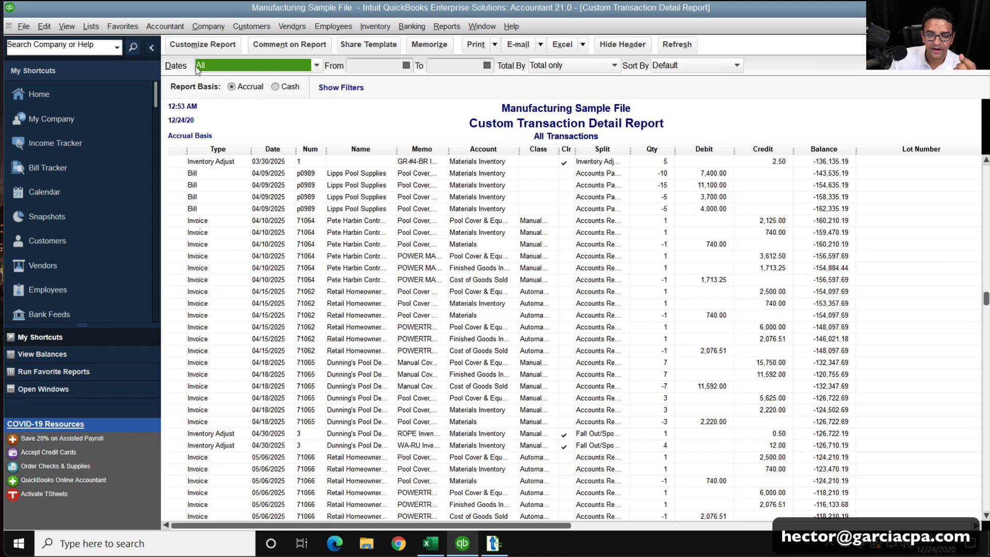
left_click(203, 45)
left_click(223, 215)
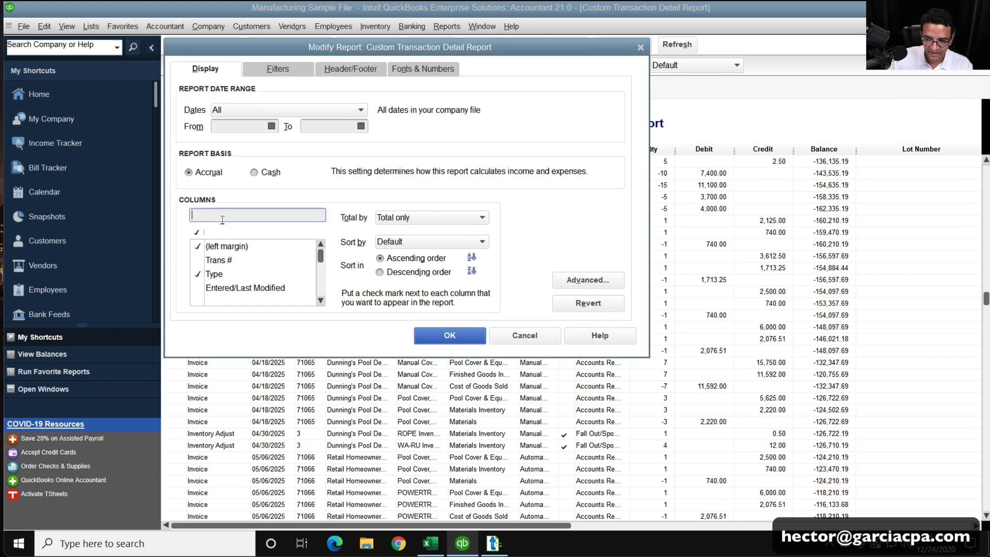
type("item")
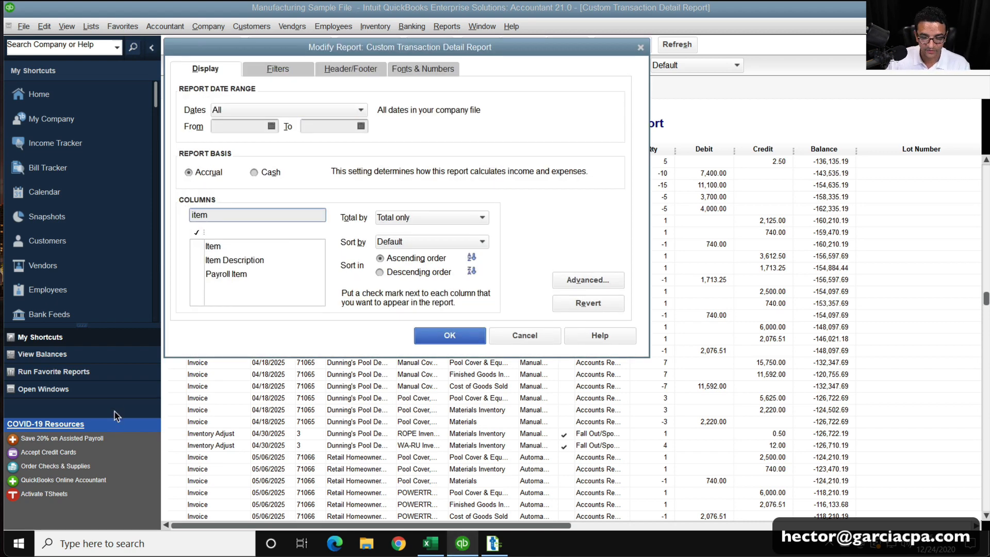
left_click(225, 249)
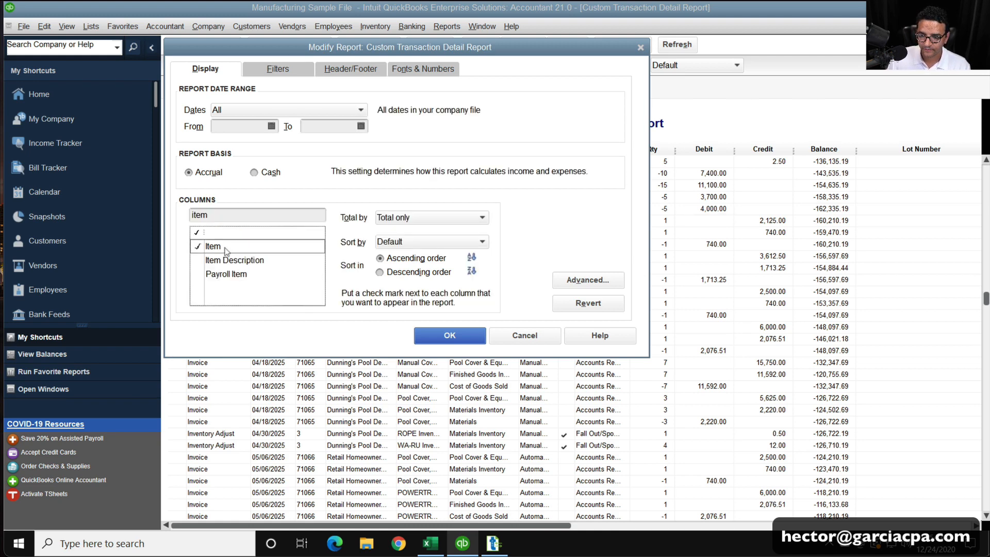
left_click(436, 338)
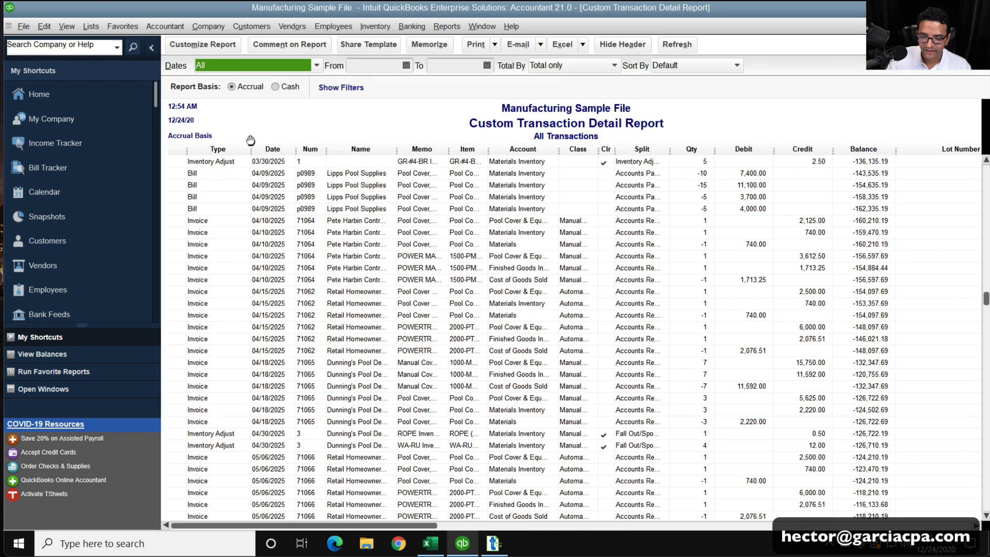
Step: Remove the Type, Date, Num, Name, Memo, Class, Clr, Split and Balance columns from the report
left_click_drag(252, 151, 206, 148)
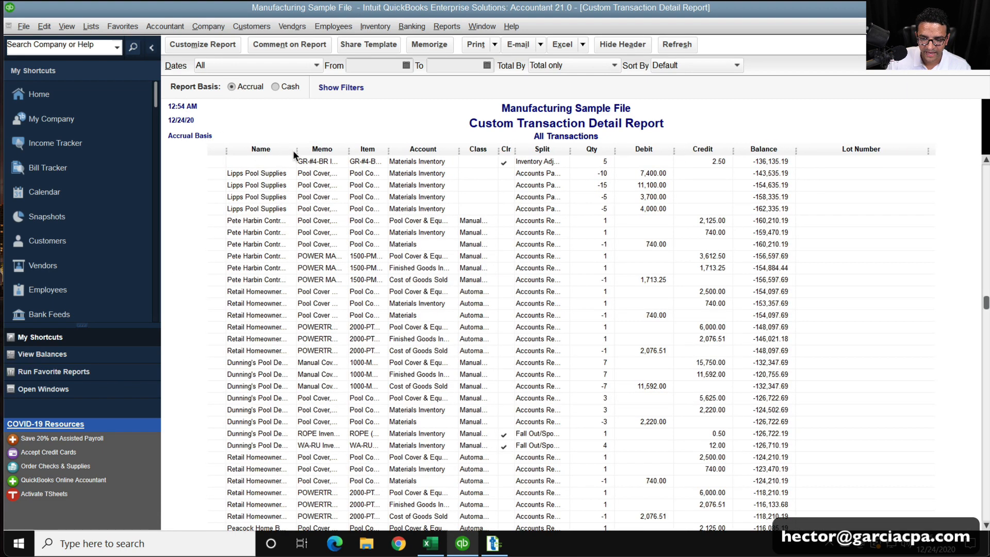
left_click_drag(295, 152, 224, 136)
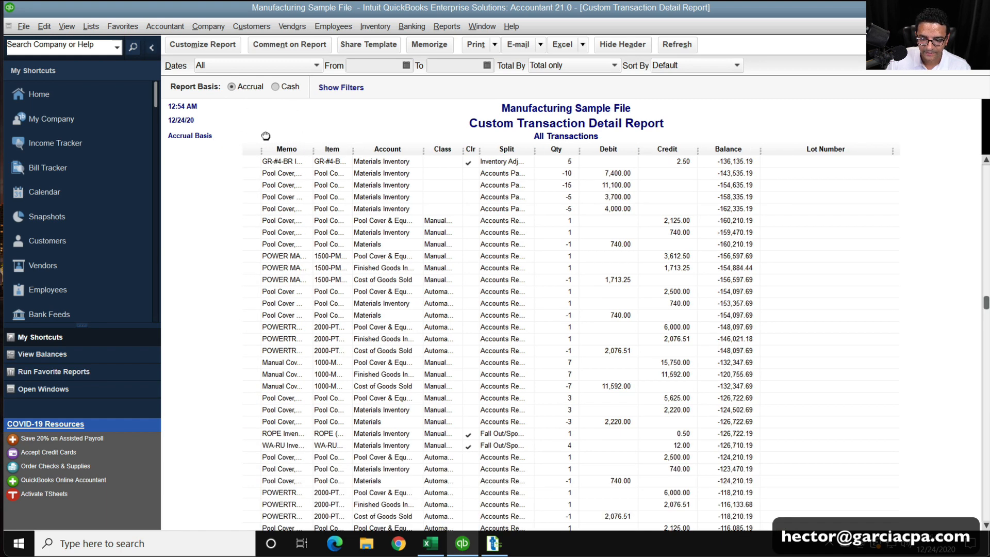
left_click_drag(307, 145, 267, 150)
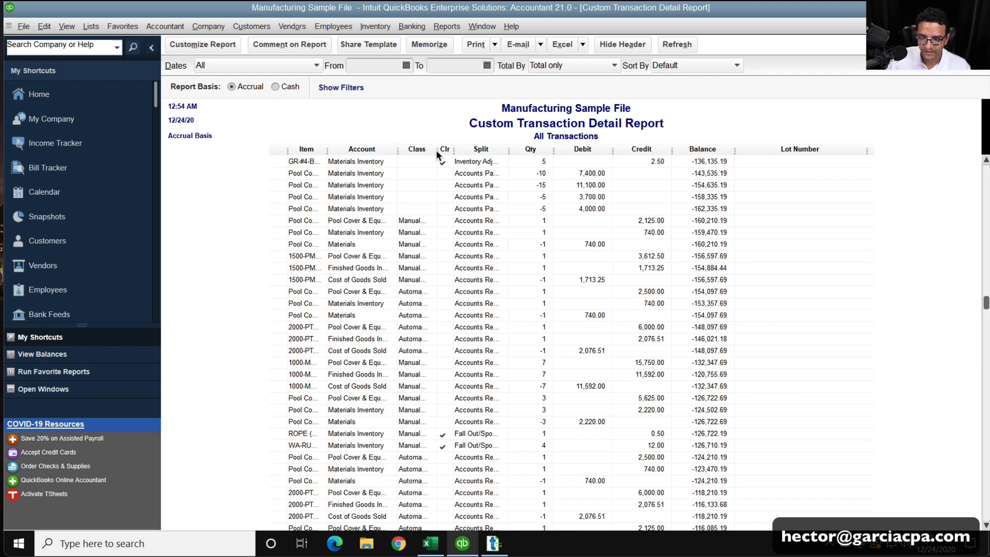
left_click_drag(437, 152, 408, 140)
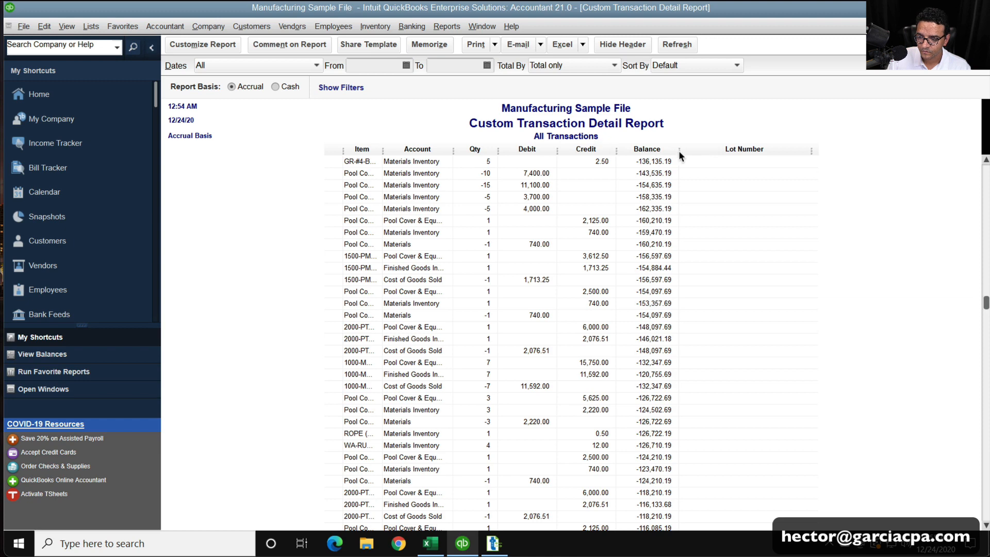
left_click_drag(678, 150, 616, 150)
Step: Add the Amount column to the report and remove the Debit and Credit columns
scroll(510, 255, "up", 9)
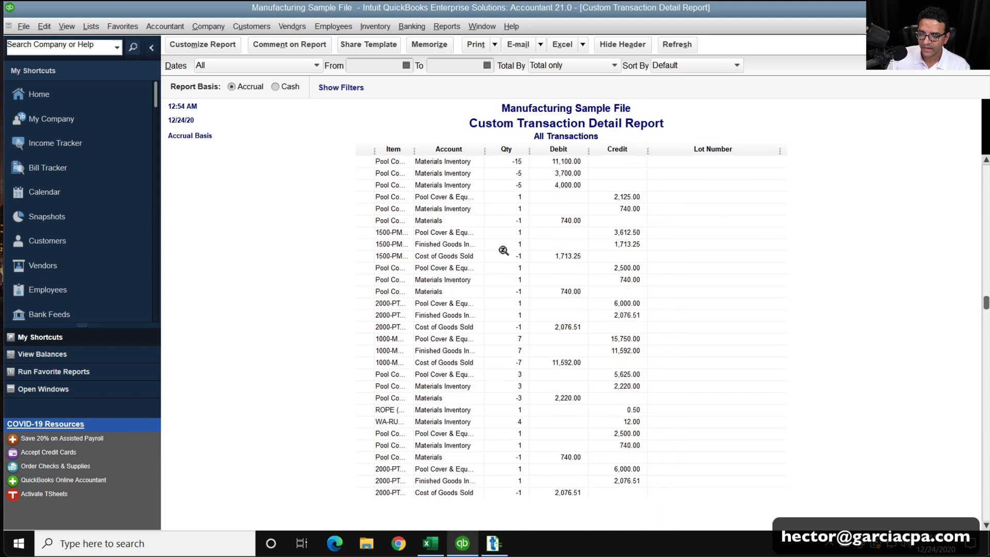
scroll(586, 268, "up", 9)
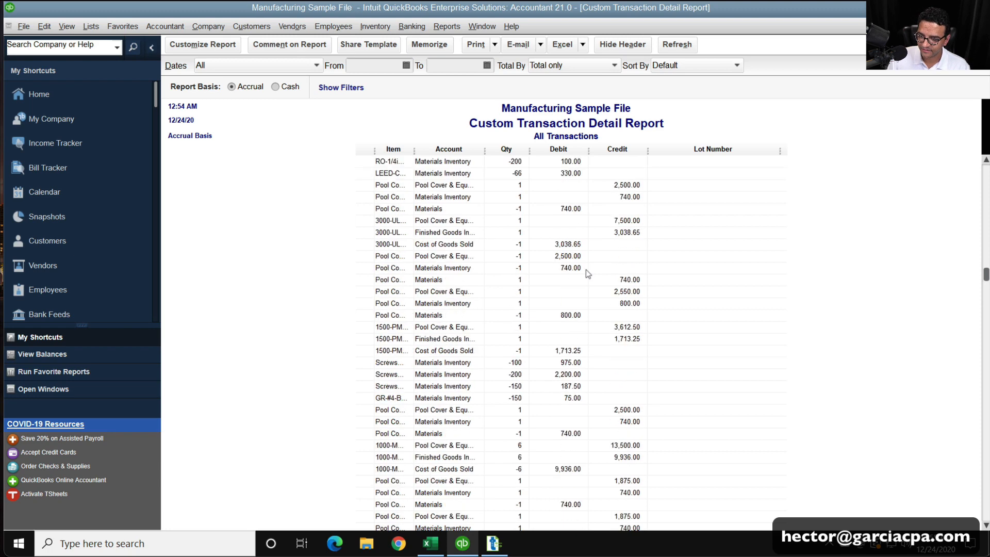
scroll(586, 269, "up", 5)
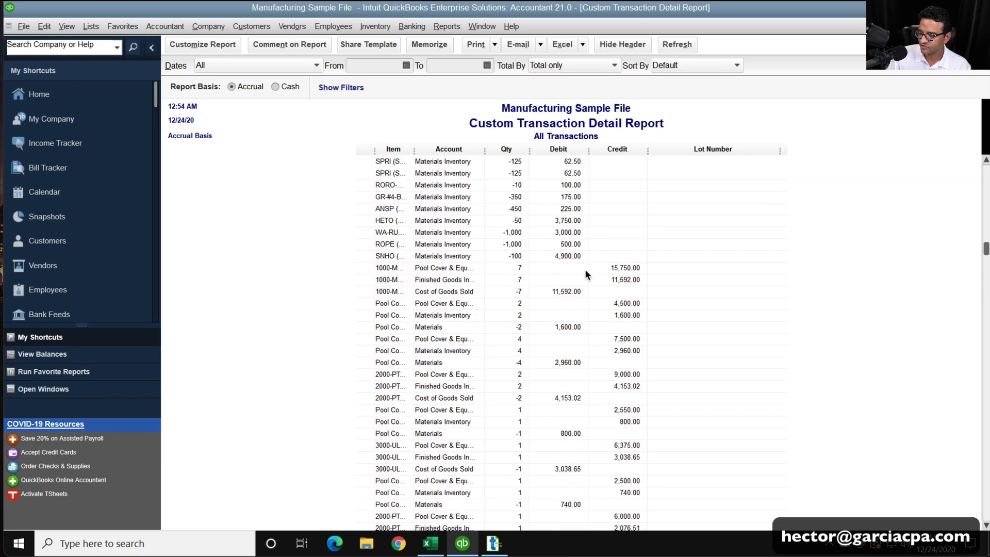
scroll(586, 269, "down", 9)
scroll(587, 274, "up", 3)
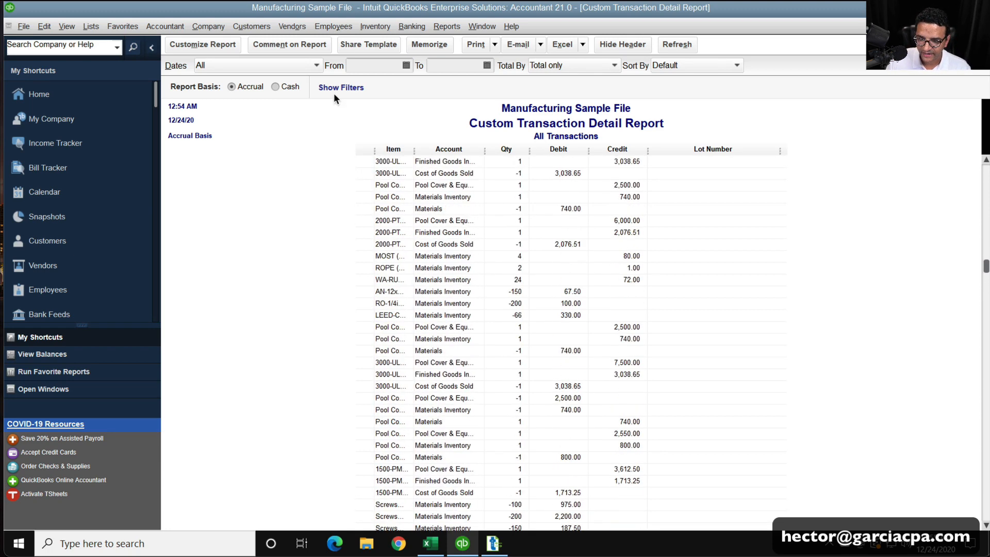
left_click(196, 45)
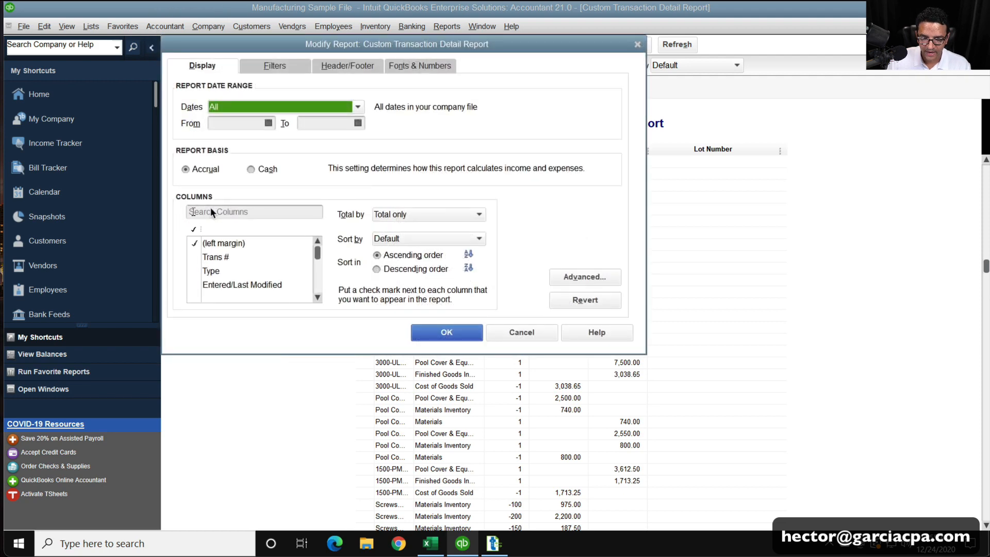
left_click(255, 211)
type("amou")
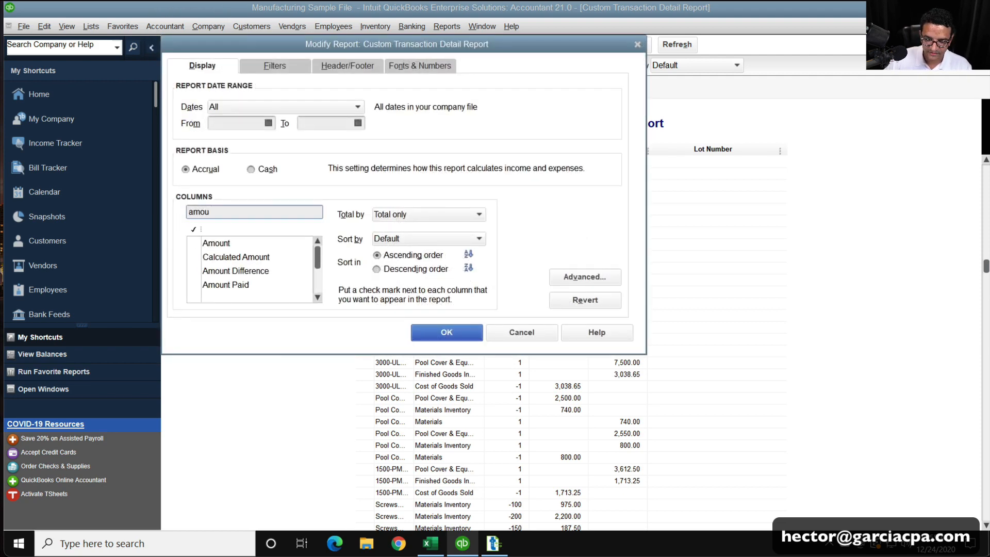
left_click(217, 243)
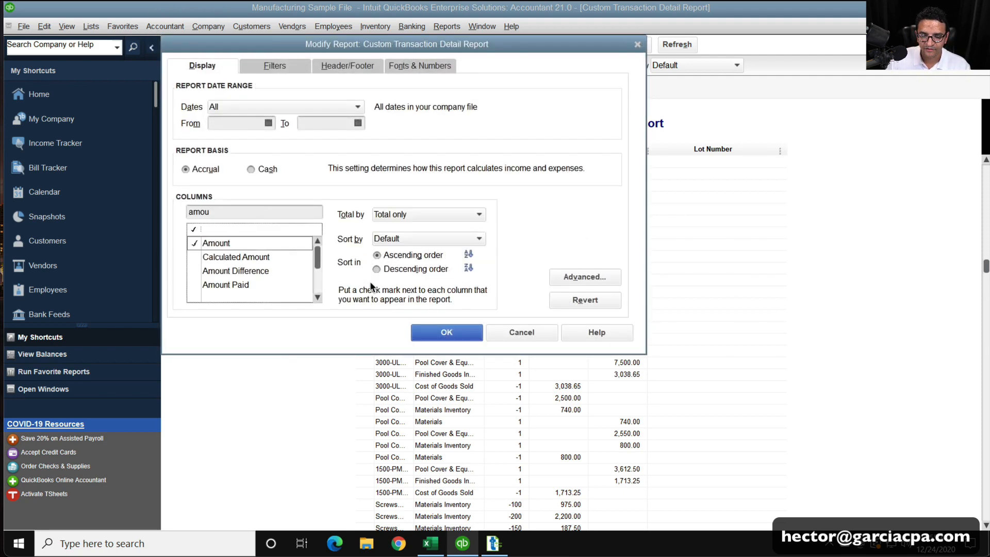
left_click(445, 332)
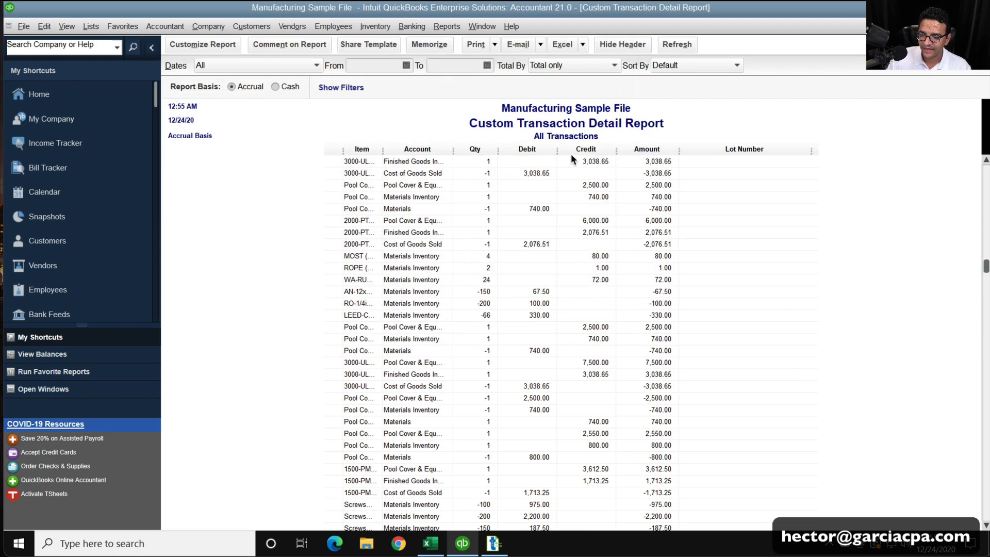
left_click_drag(561, 154, 494, 140)
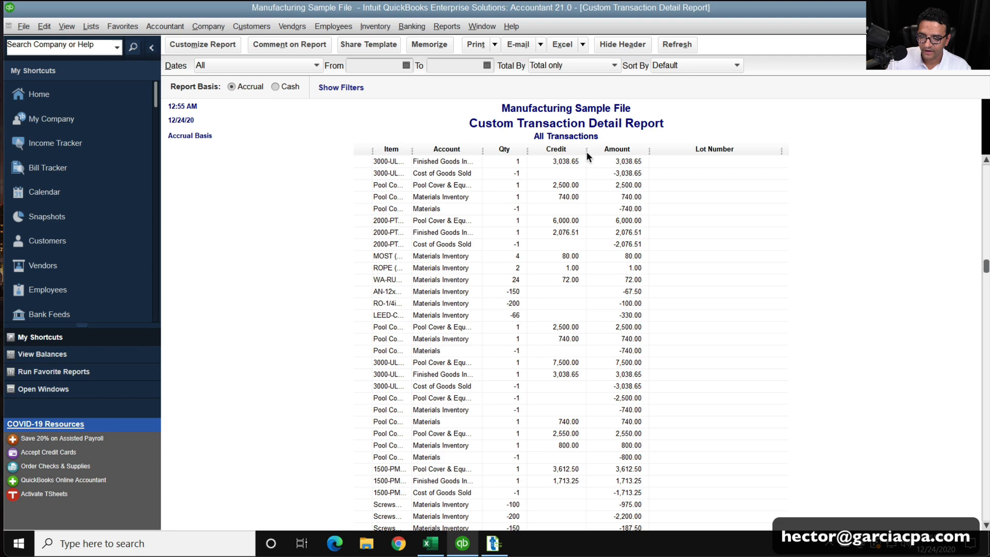
left_click_drag(586, 151, 516, 141)
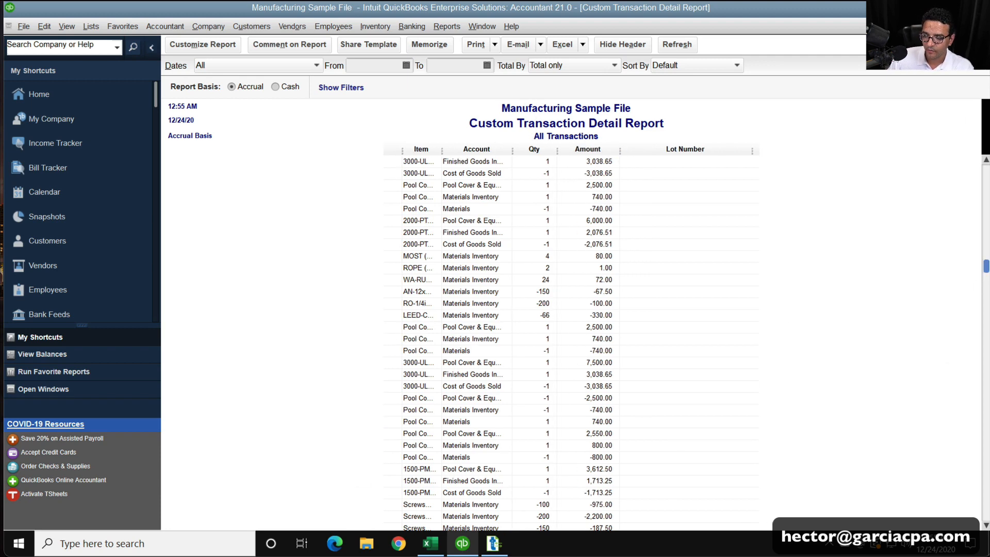
Step: Export the report to a new worksheet in a new Excel workbook with the space between columns option turned off
left_click_drag(985, 269, 976, 527)
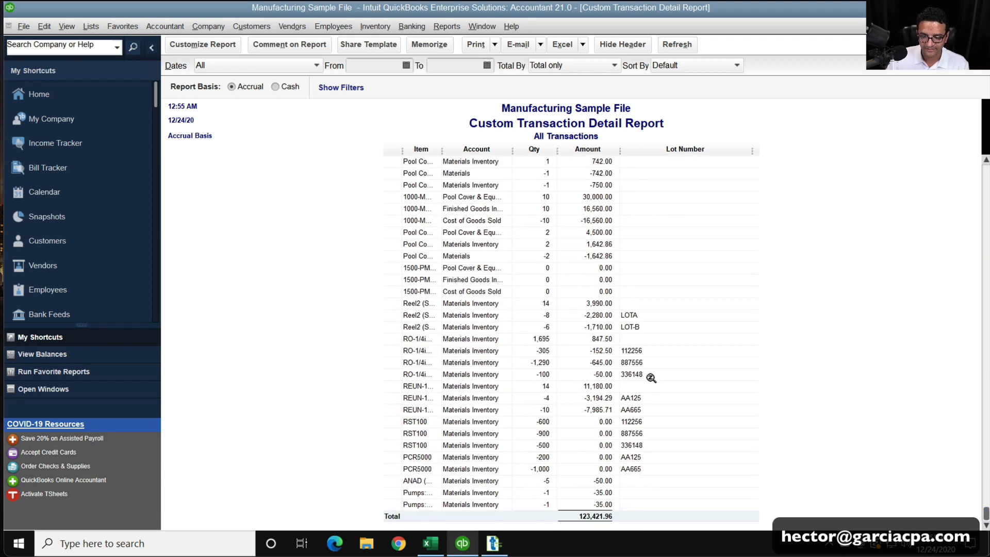
key("super+plus")
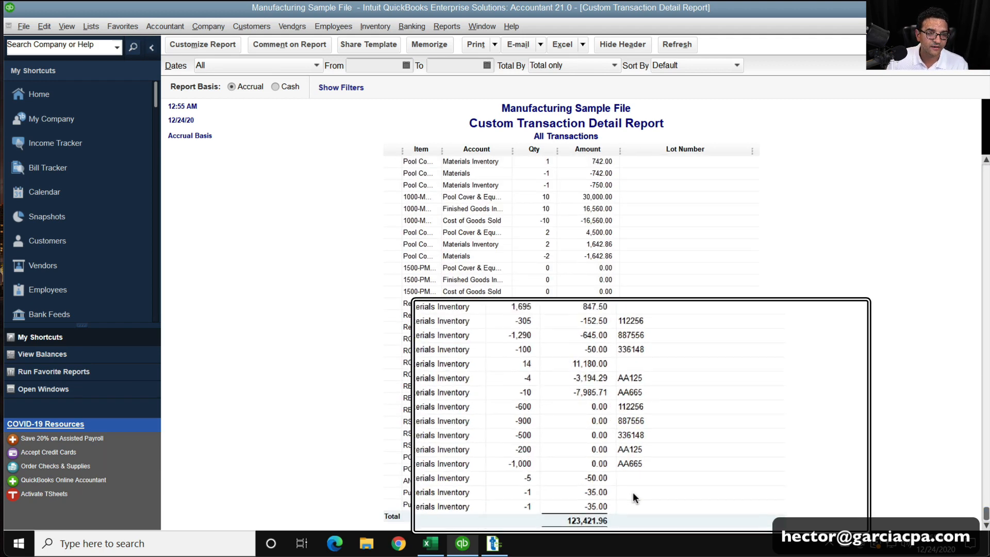
key("super+Escape")
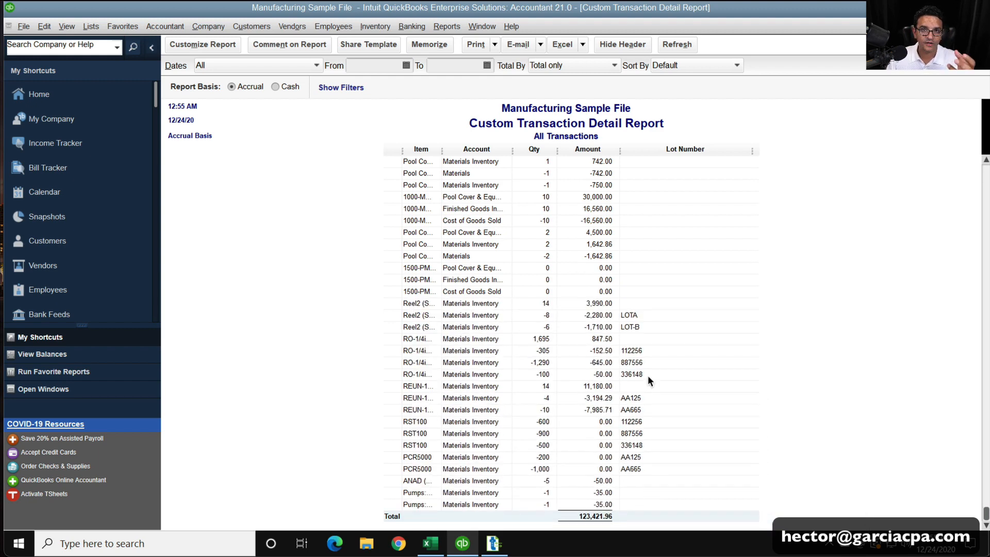
scroll(648, 375, "up", 10)
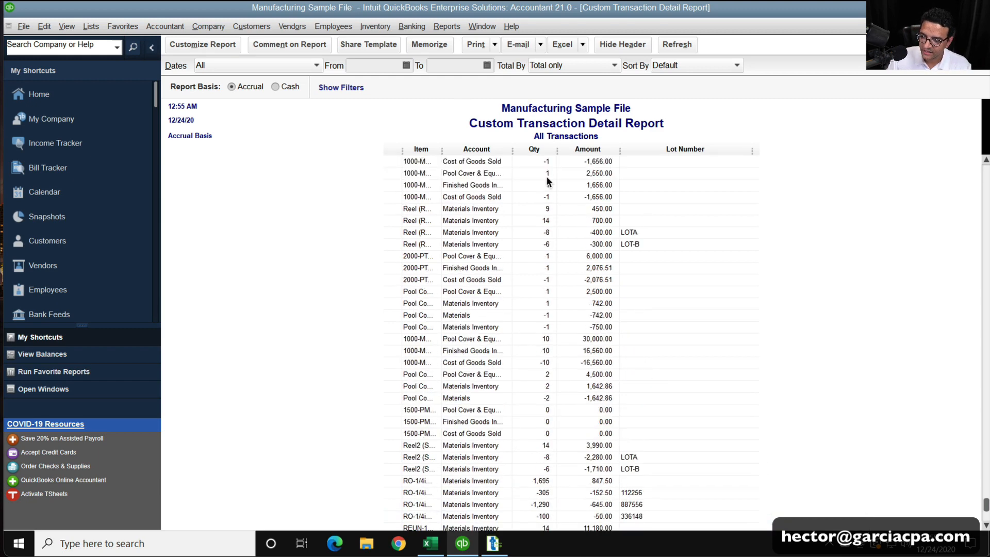
left_click(557, 45)
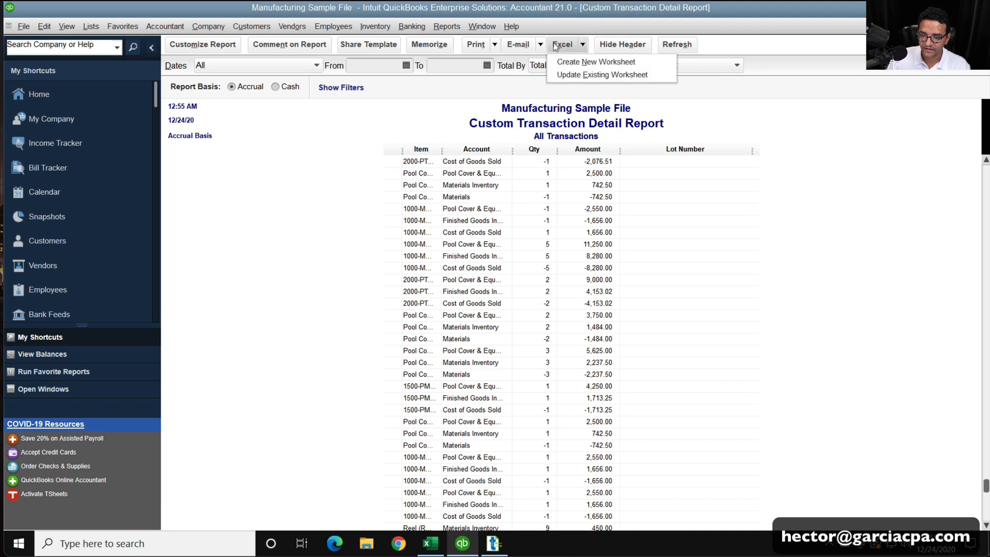
left_click(566, 60)
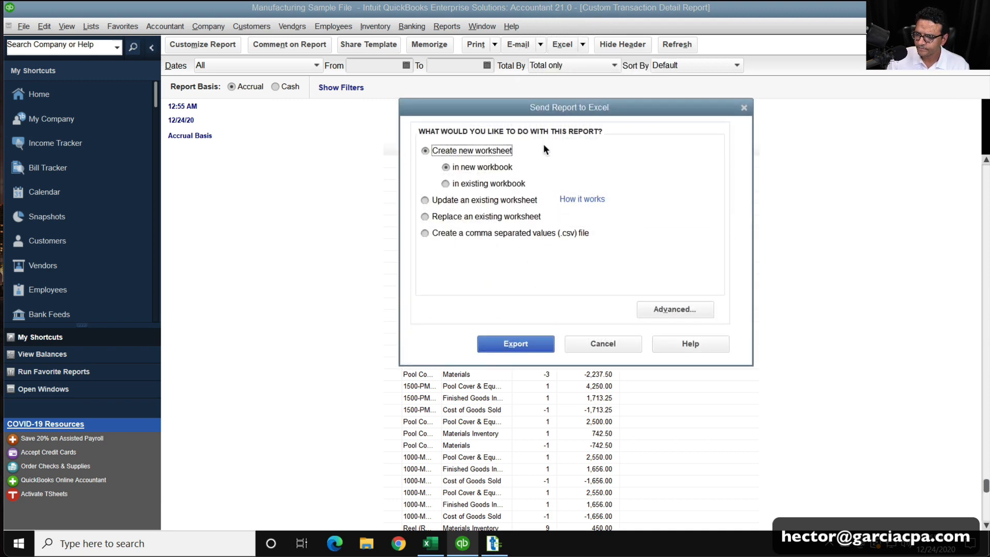
left_click(699, 308)
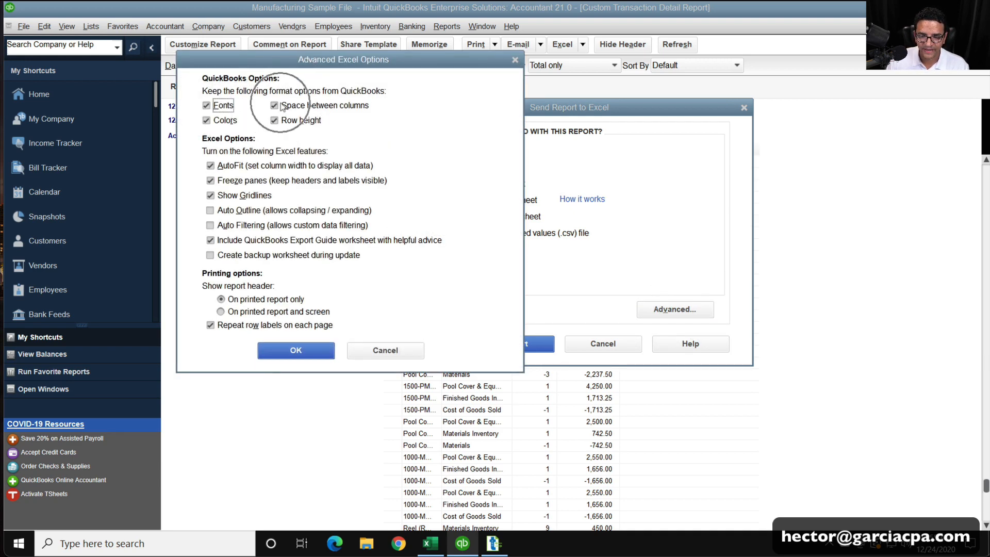
left_click(282, 106)
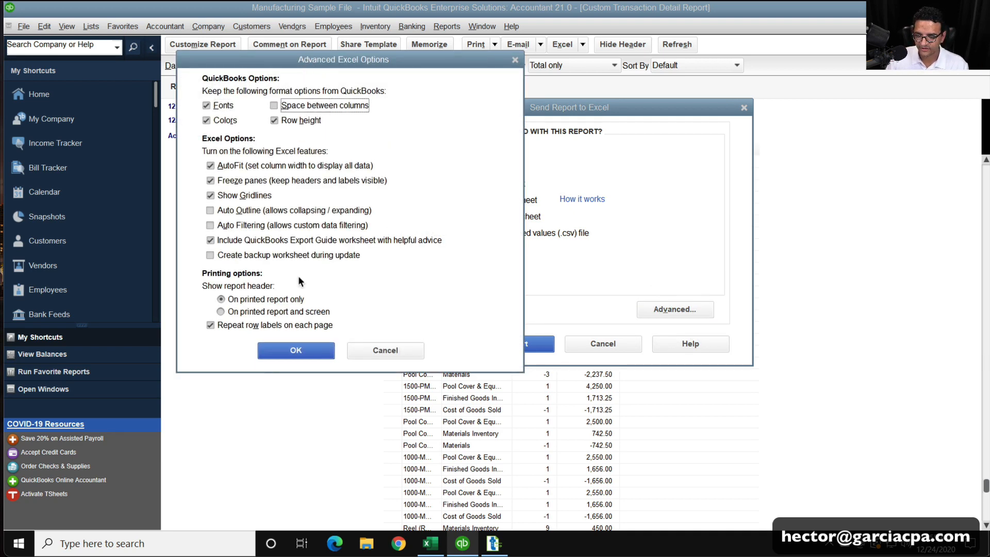
left_click(299, 350)
left_click(536, 350)
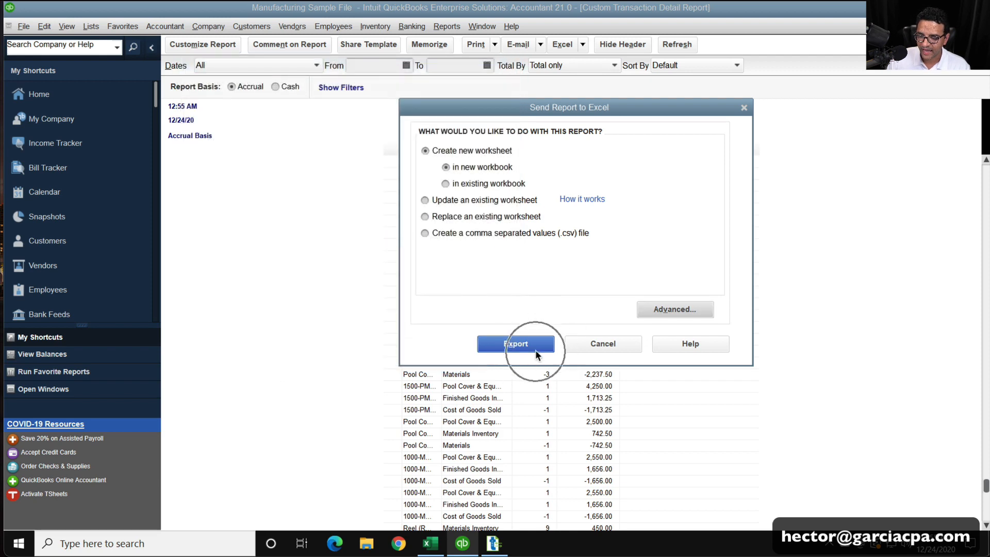
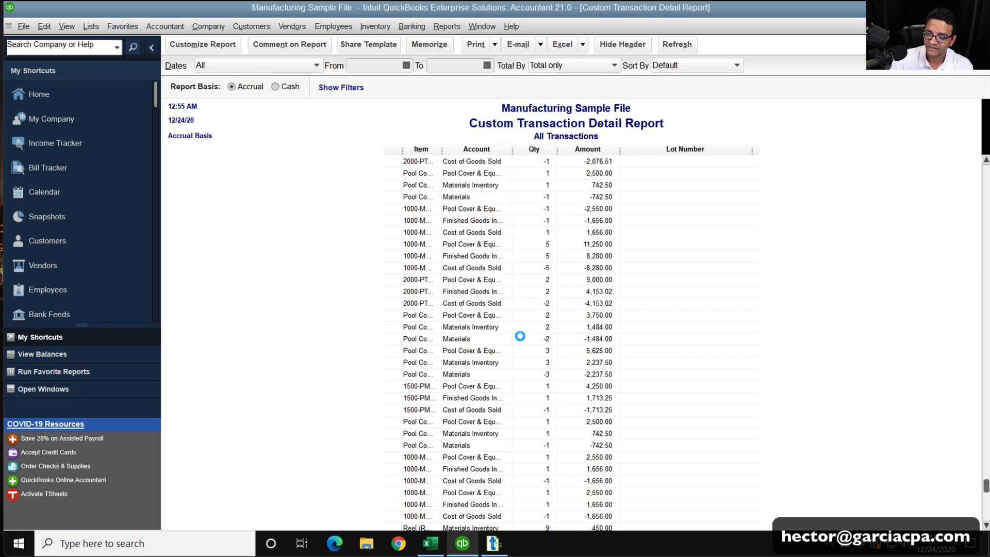
Step: Switch to the newly exported workbook in Excel and delete the empty columns A and B
left_click(434, 546)
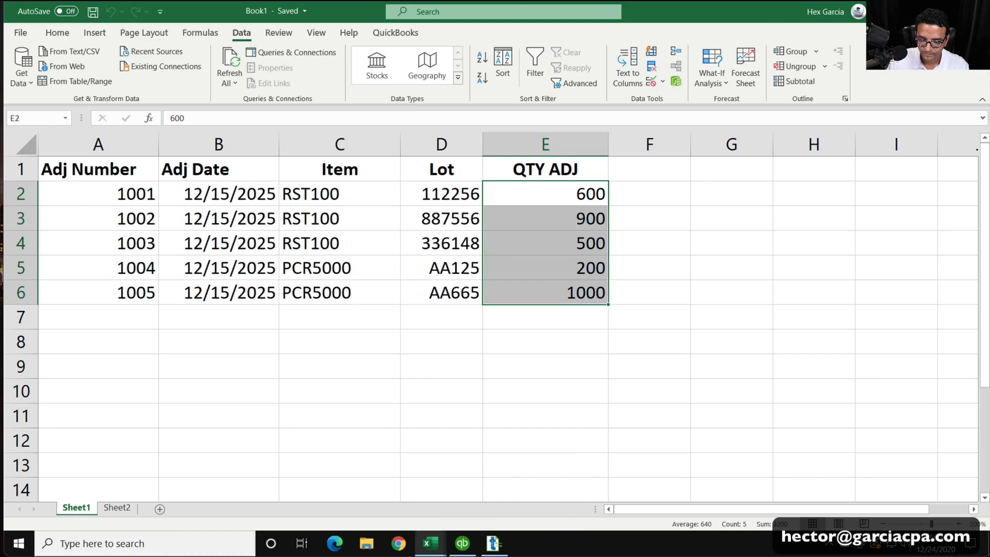
left_click(388, 503)
left_click(526, 308)
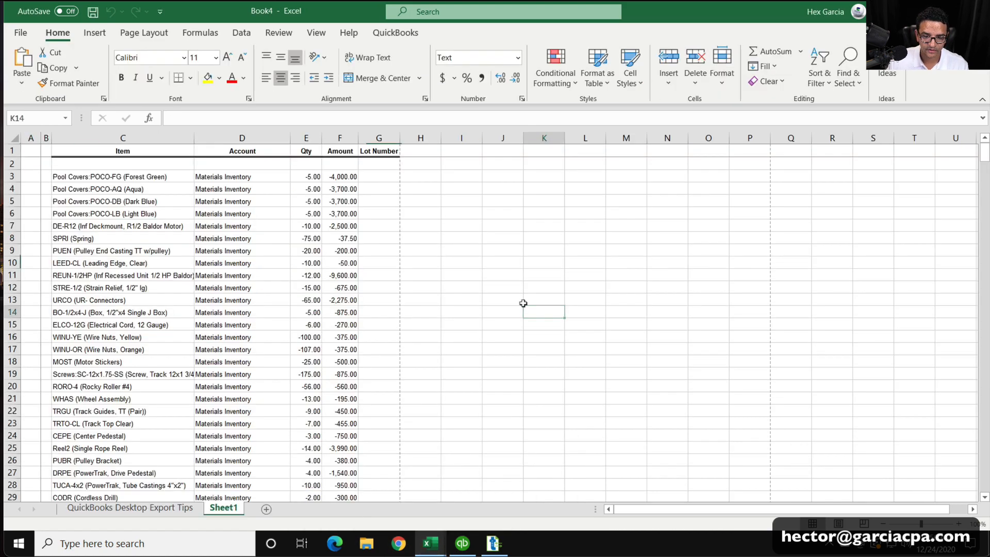
left_click_drag(30, 137, 47, 132)
right_click(46, 135)
left_click(85, 264)
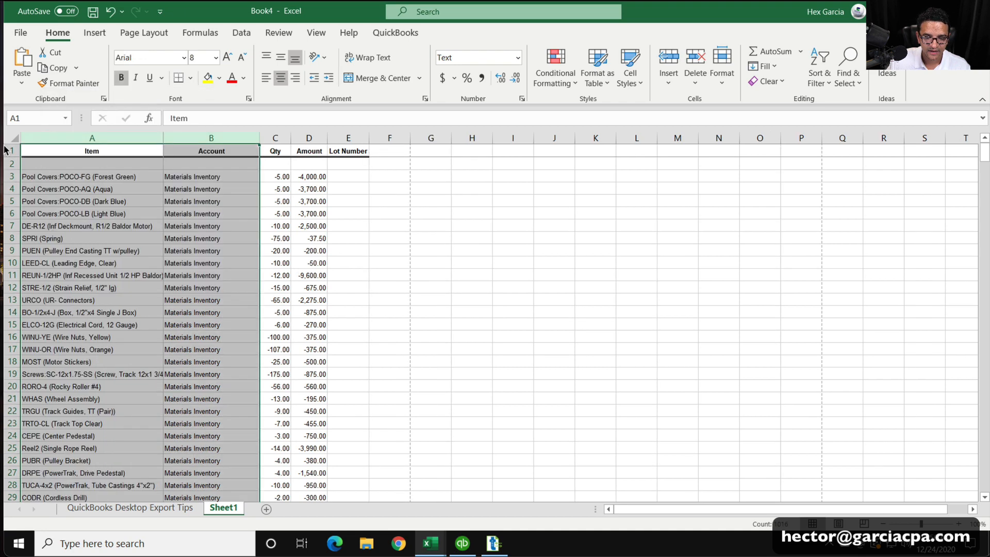
Step: Delete the blank row 2 beneath the column headers
left_click(14, 163)
right_click(14, 163)
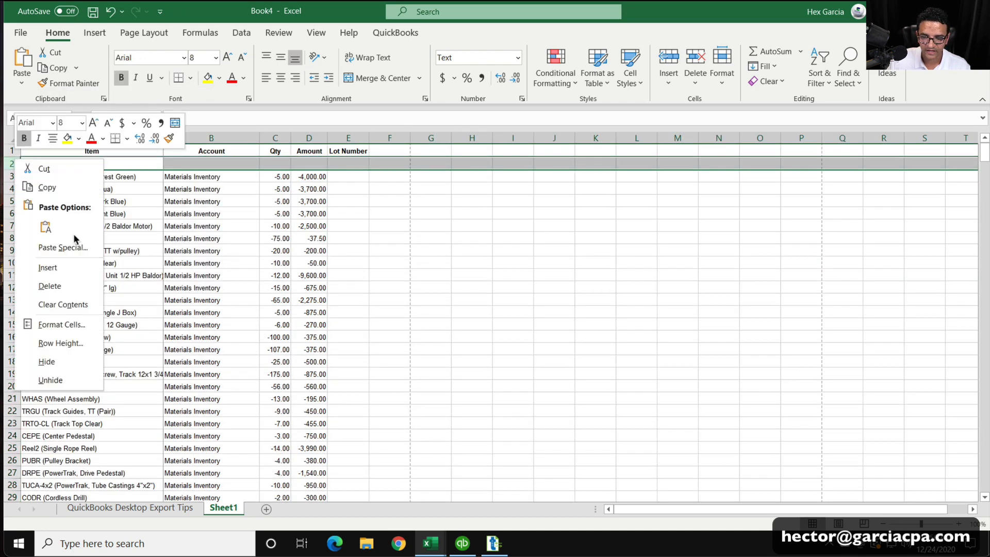
left_click(57, 285)
left_click(389, 292)
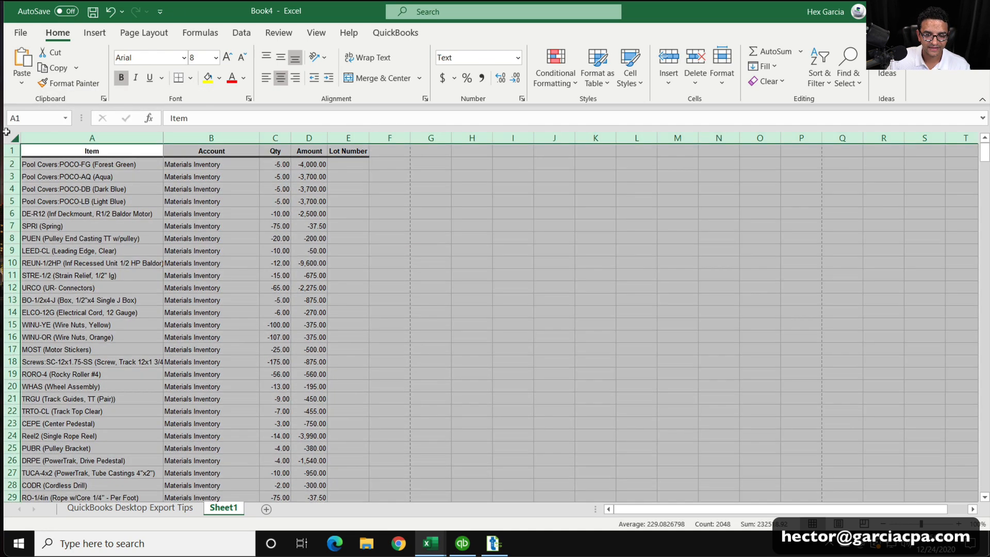
Step: Create a PivotTable from all the exported data in Sheet1, placed on a new worksheet
left_click(7, 133)
left_click(100, 32)
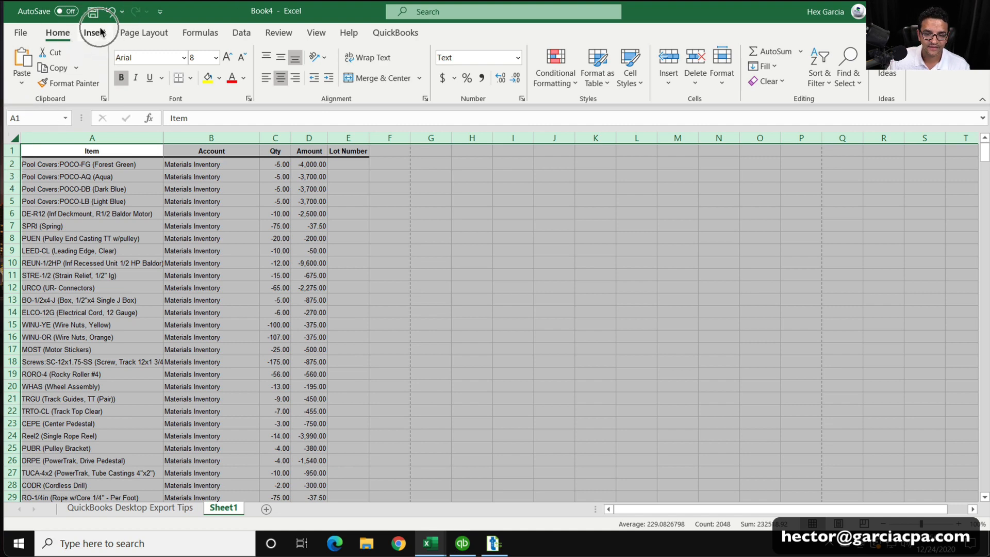
left_click(26, 59)
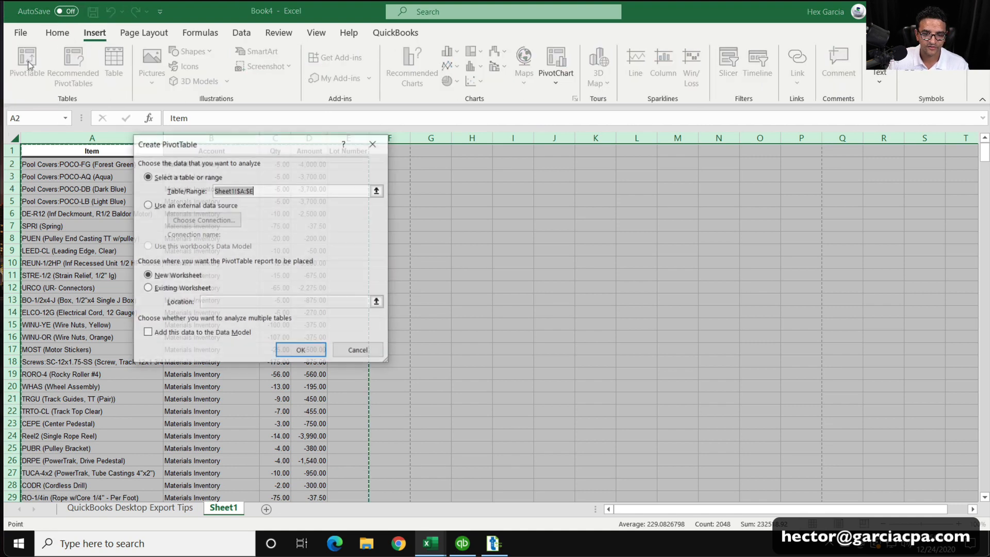
left_click(310, 353)
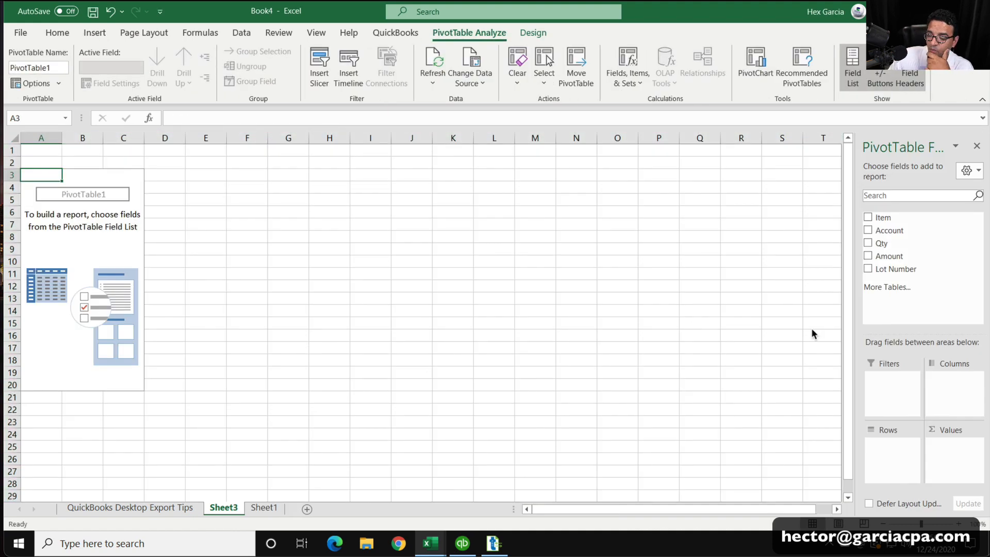
Step: Build the PivotTable with Item and Lot Number as rows and the sum of Qty as values
key("ctrl")
key("ctrl")
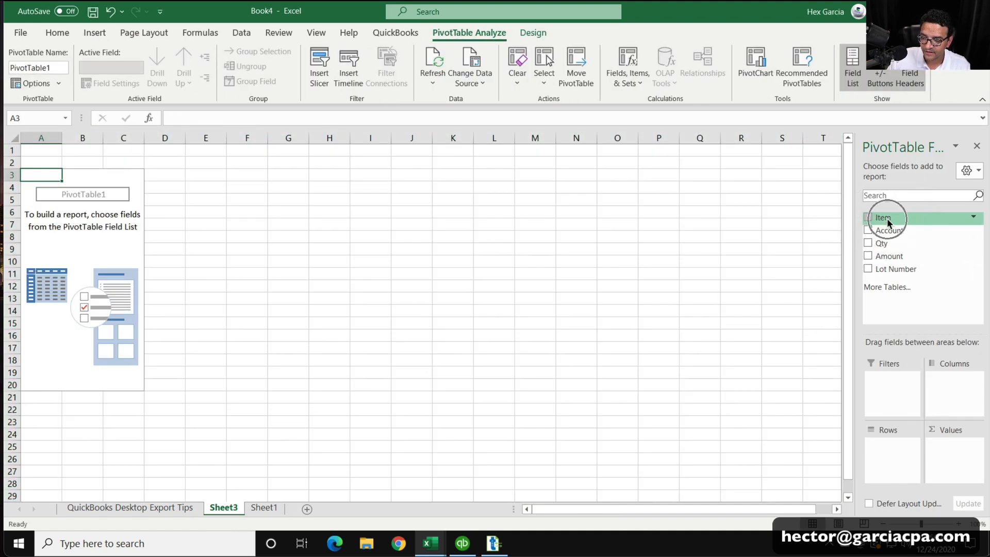
left_click_drag(887, 218, 887, 445)
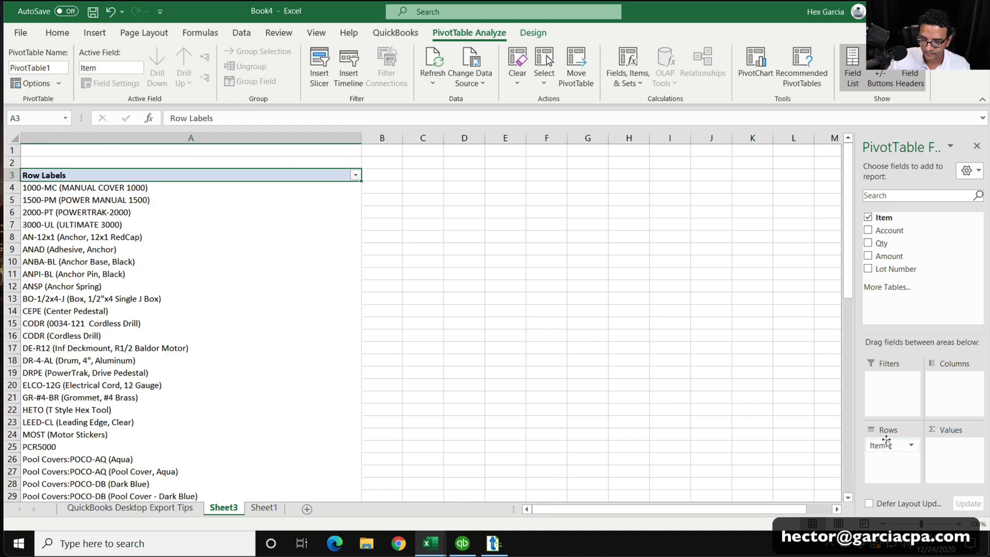
key("ctrl")
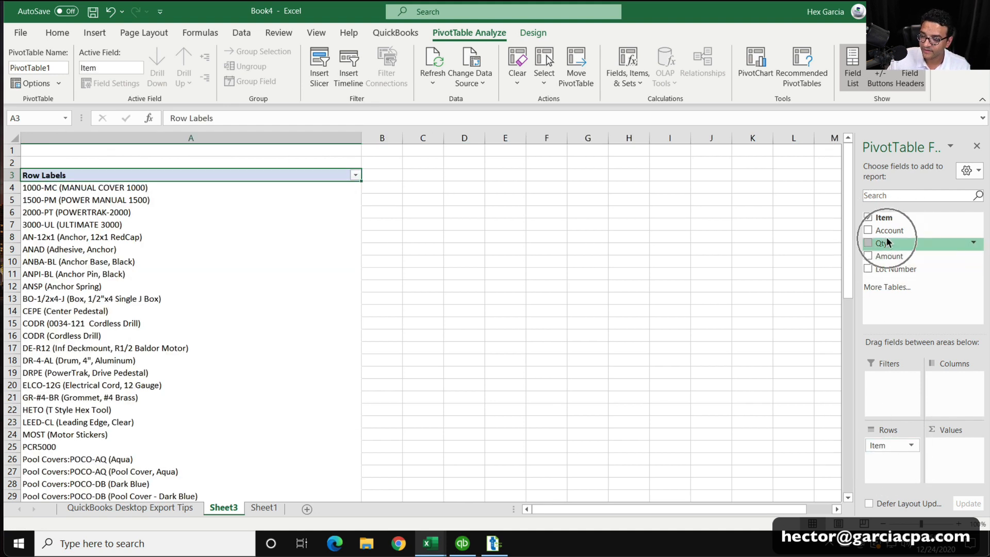
left_click_drag(886, 239, 950, 450)
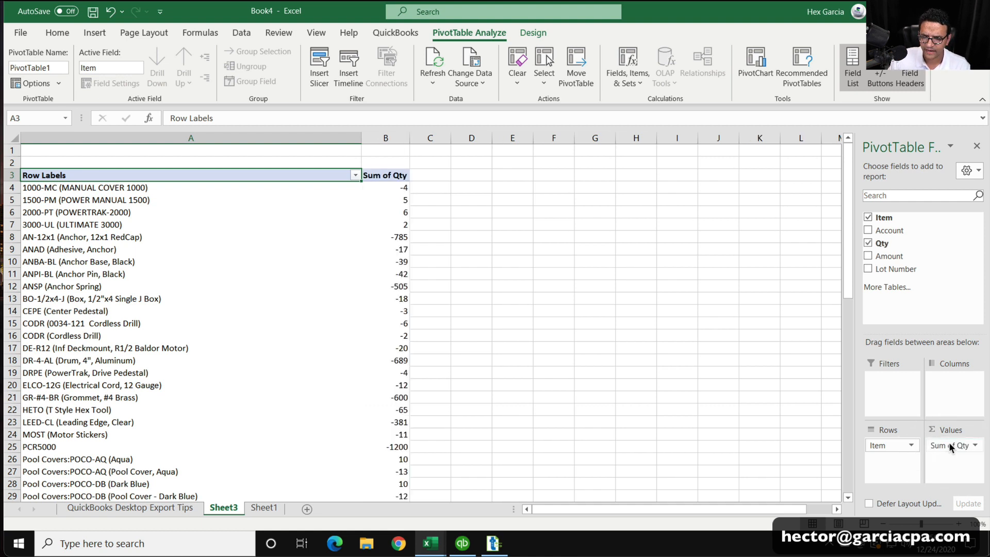
left_click_drag(899, 268, 898, 466)
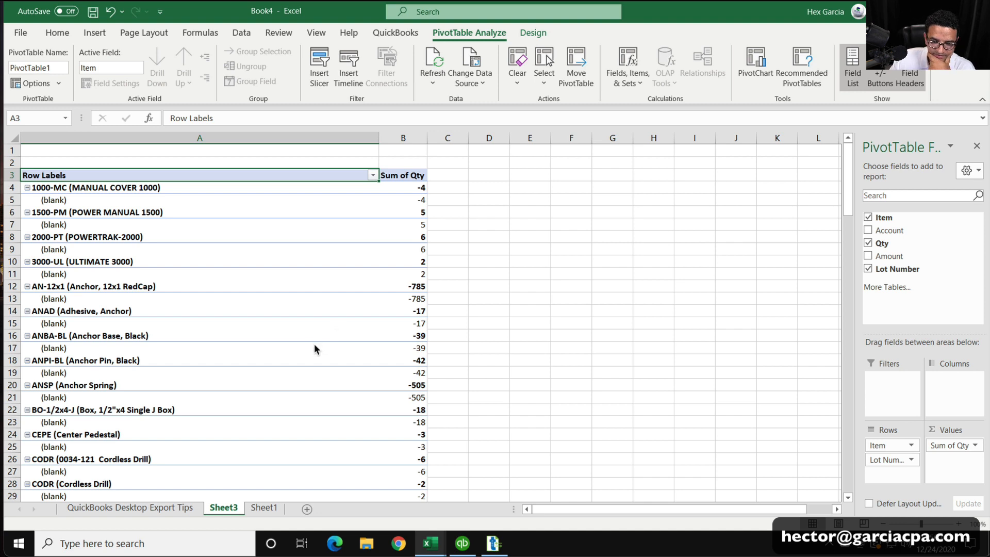
Step: Filter the PivotTable's Lot Number field to exclude blank entries
left_click(911, 460)
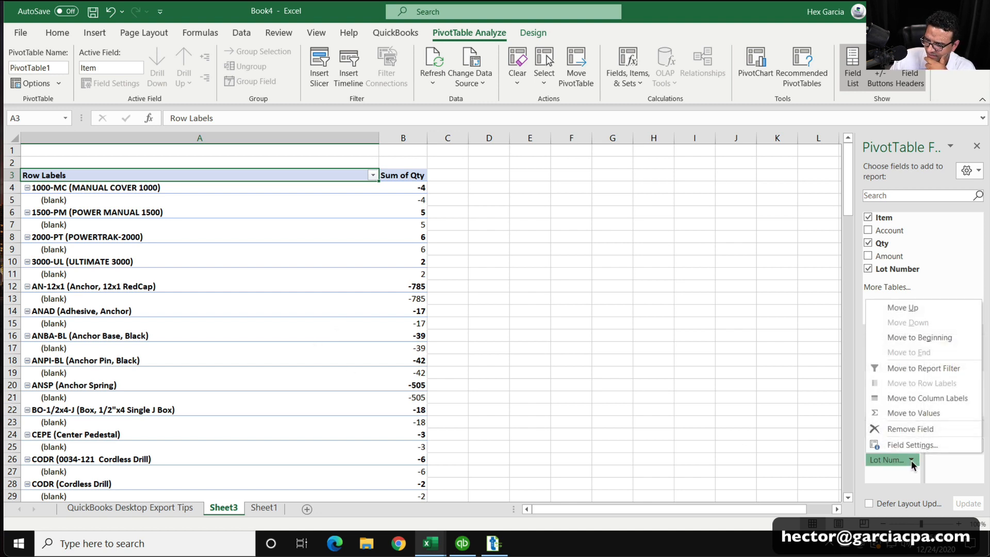
left_click(911, 461)
left_click(911, 461)
left_click(911, 461)
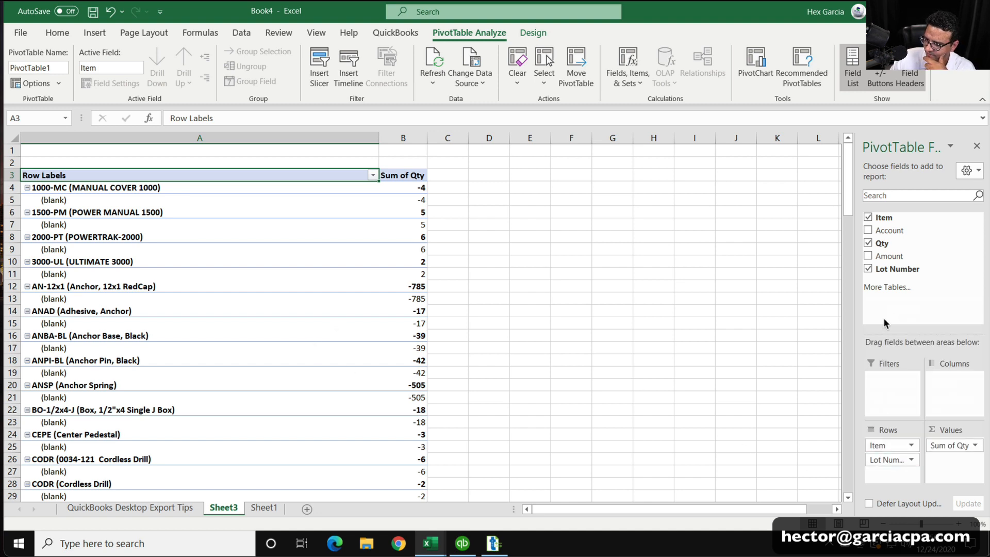
left_click(973, 269)
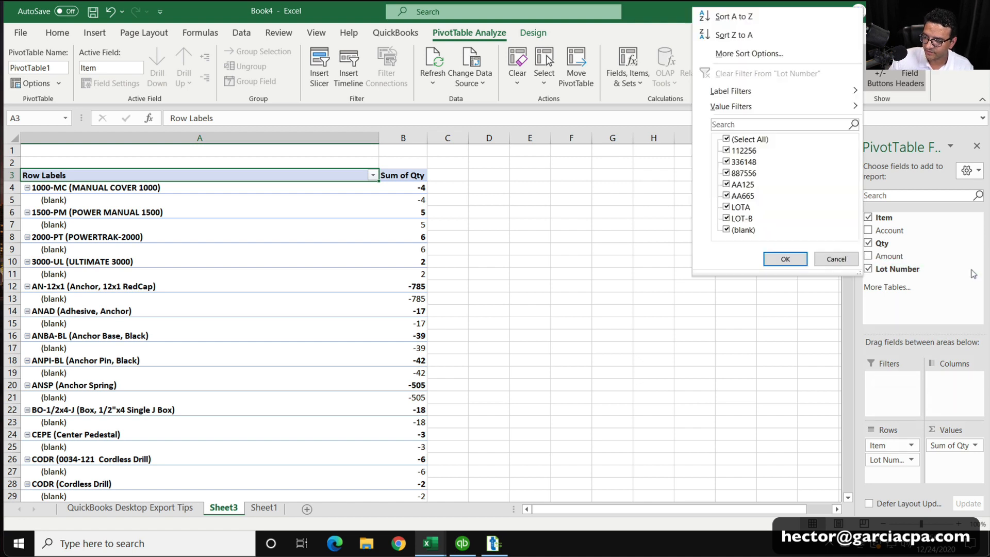
left_click(727, 230)
left_click(785, 259)
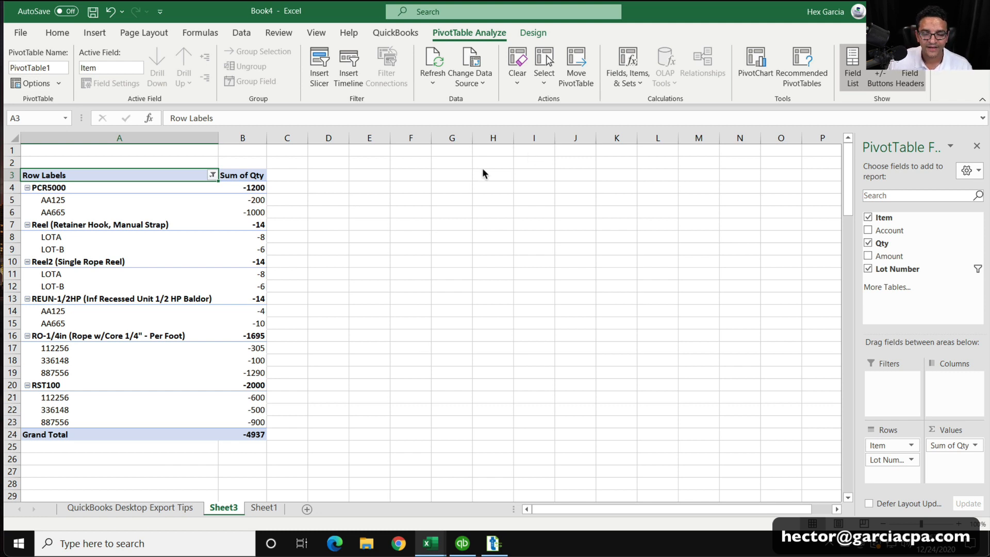
Step: Insert a blank line after each item in the PivotTable and show the report in outline form
left_click(252, 190)
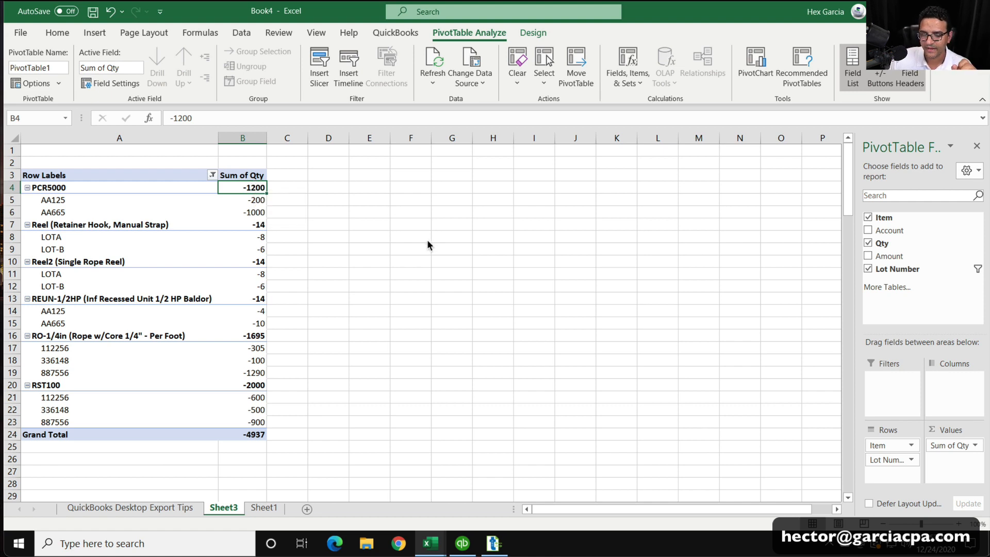
left_click(532, 32)
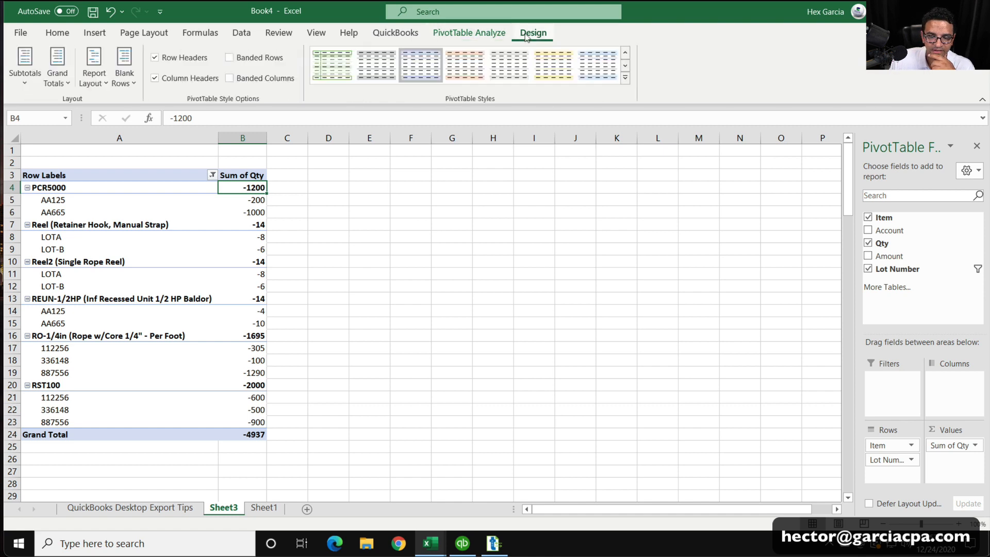
left_click(127, 85)
left_click(144, 104)
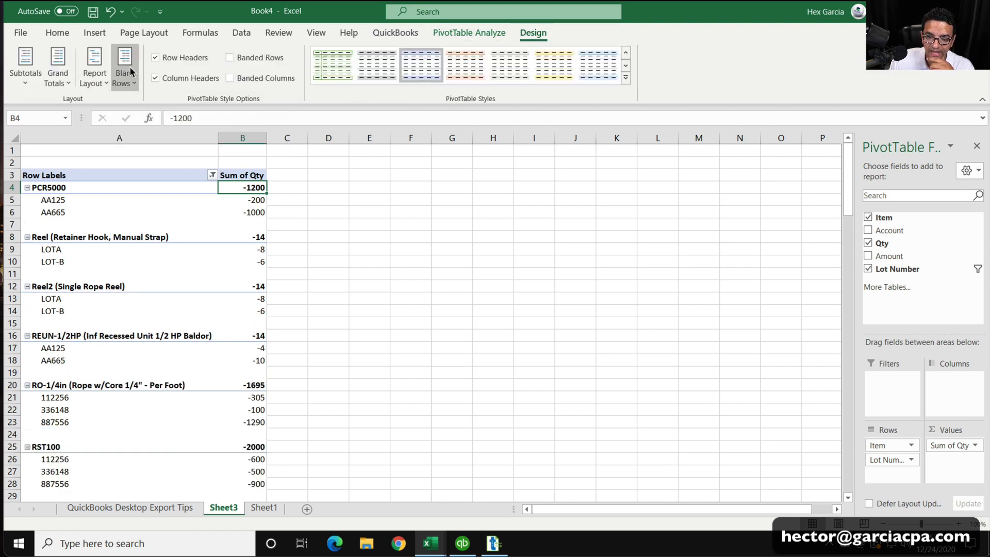
left_click(109, 80)
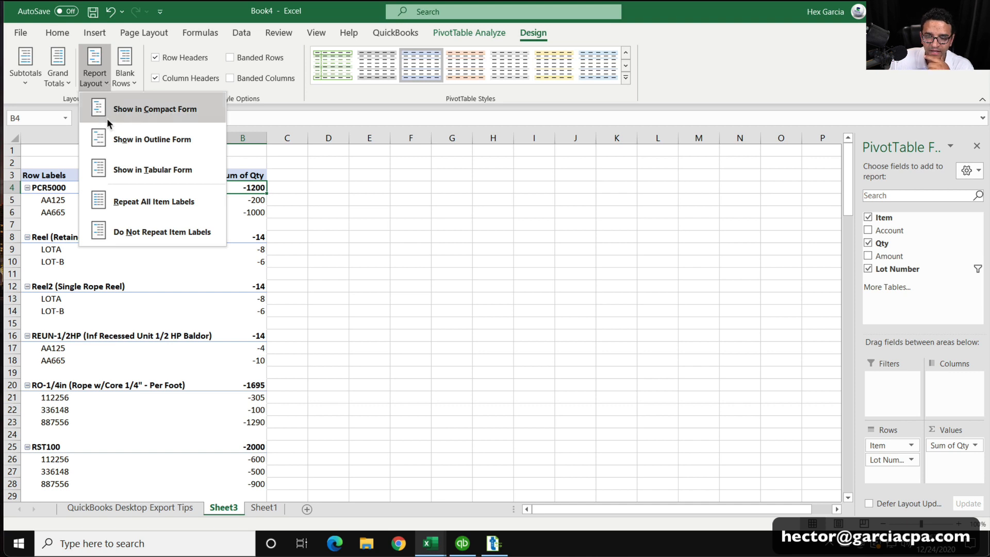
left_click(121, 142)
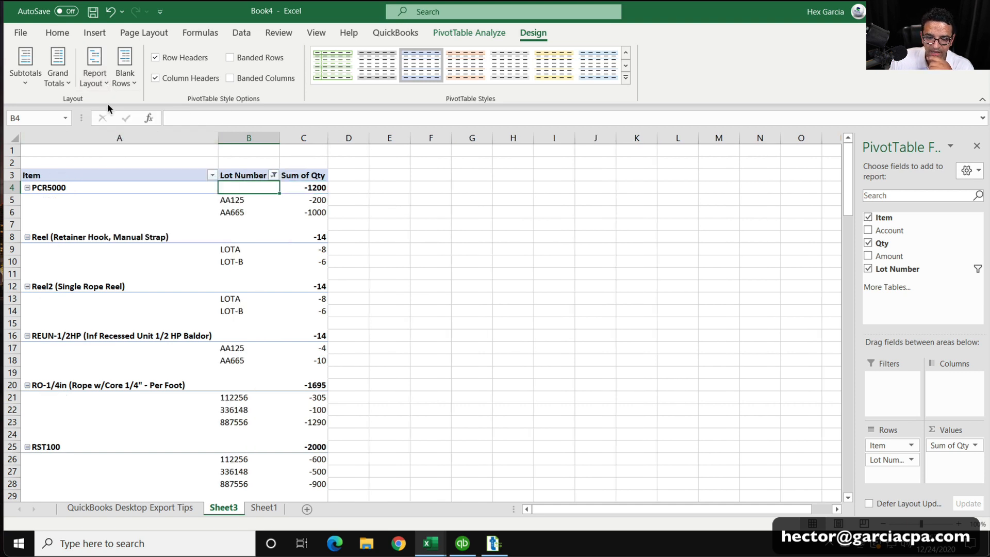
Step: Turn off grand totals for rows and columns and hide all subtotals in the PivotTable
left_click(58, 78)
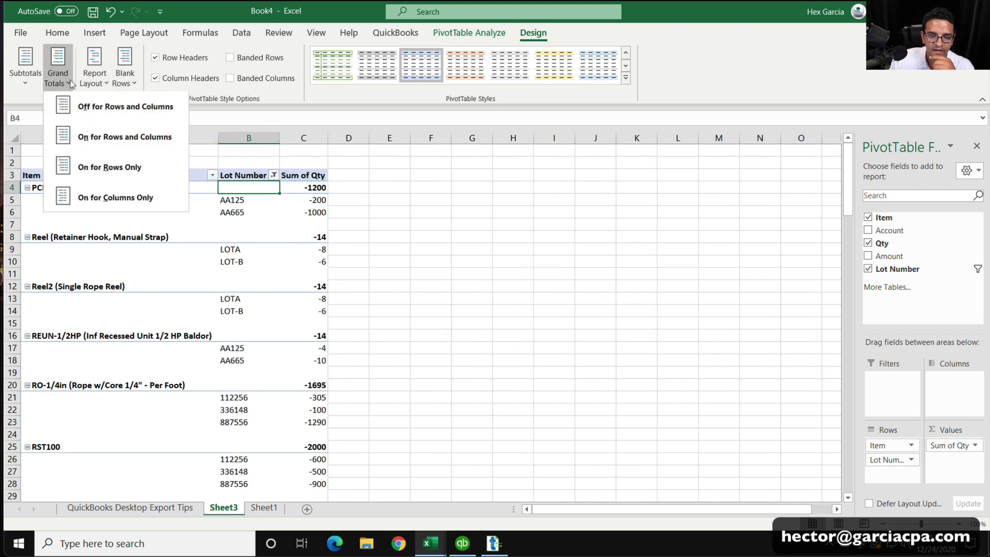
left_click(101, 120)
left_click(33, 82)
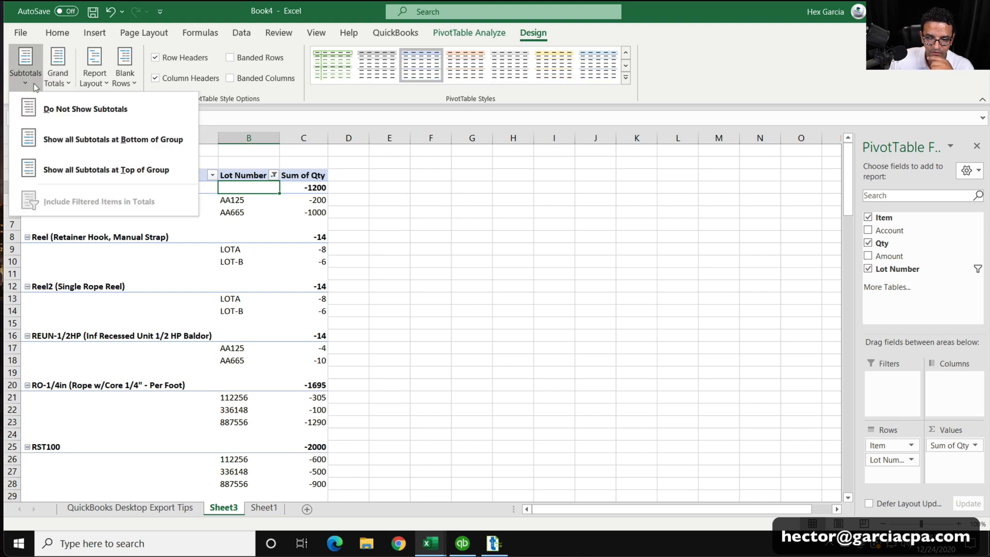
left_click(50, 111)
left_click(503, 274)
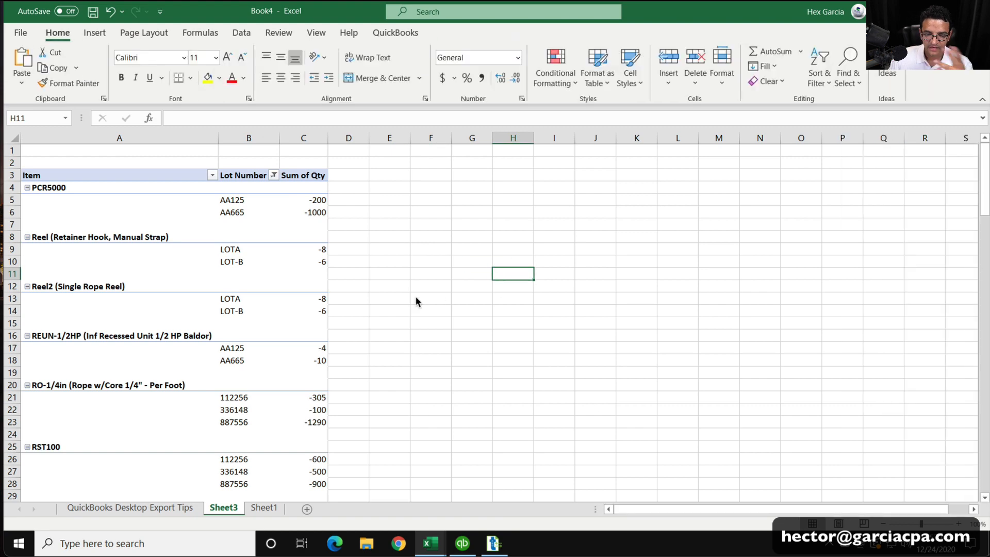
Step: Review the PivotTable's quantities for each item and lot number
scroll(360, 339, "down", 6)
scroll(360, 340, "up", 6)
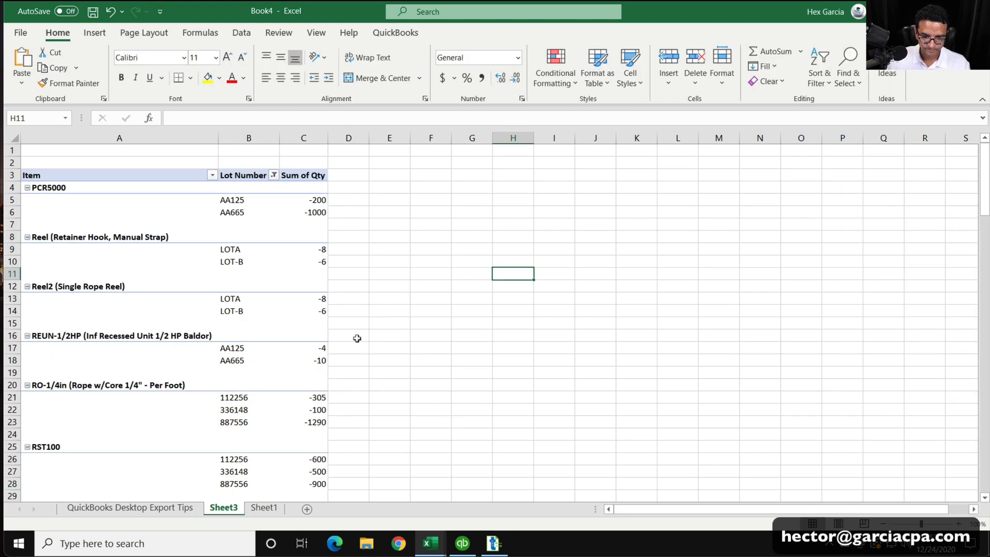
left_click(246, 213)
left_click(349, 200)
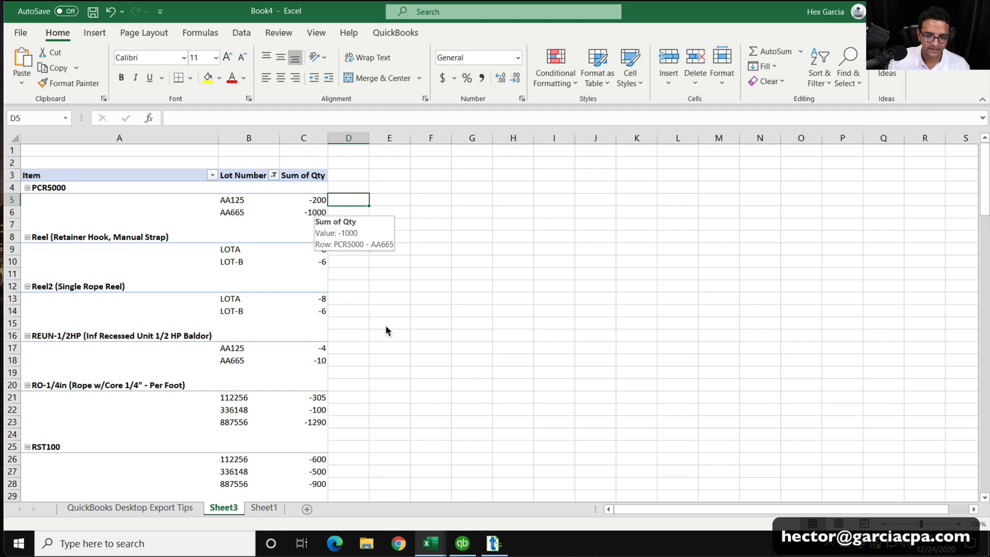
scroll(361, 355, "down", 3)
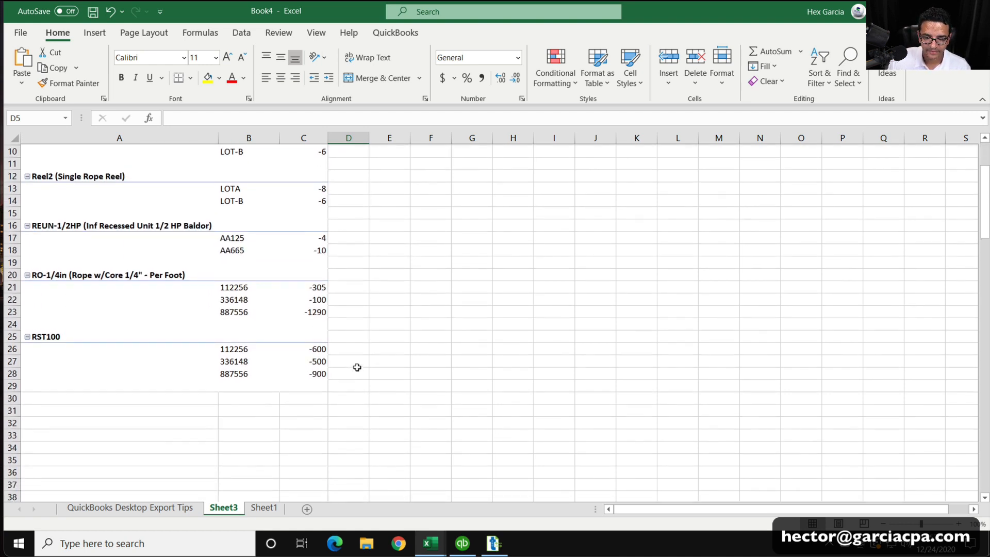
scroll(360, 367, "up", 3)
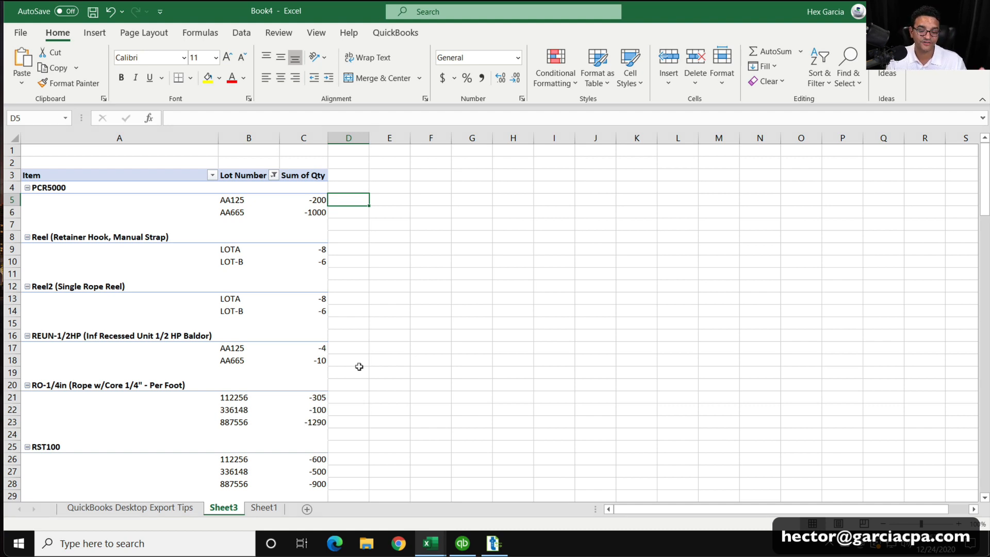
scroll(360, 367, "down", 2)
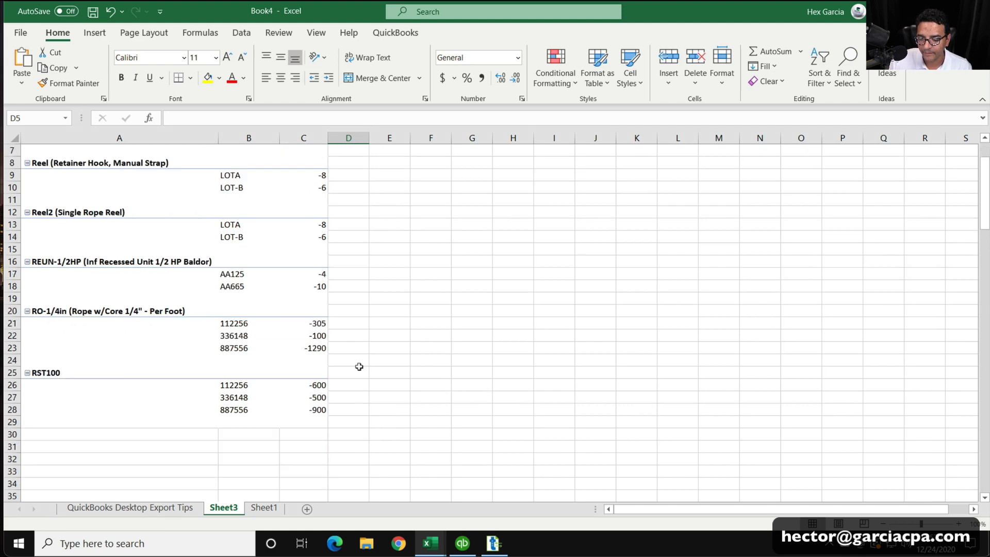
scroll(360, 367, "up", 2)
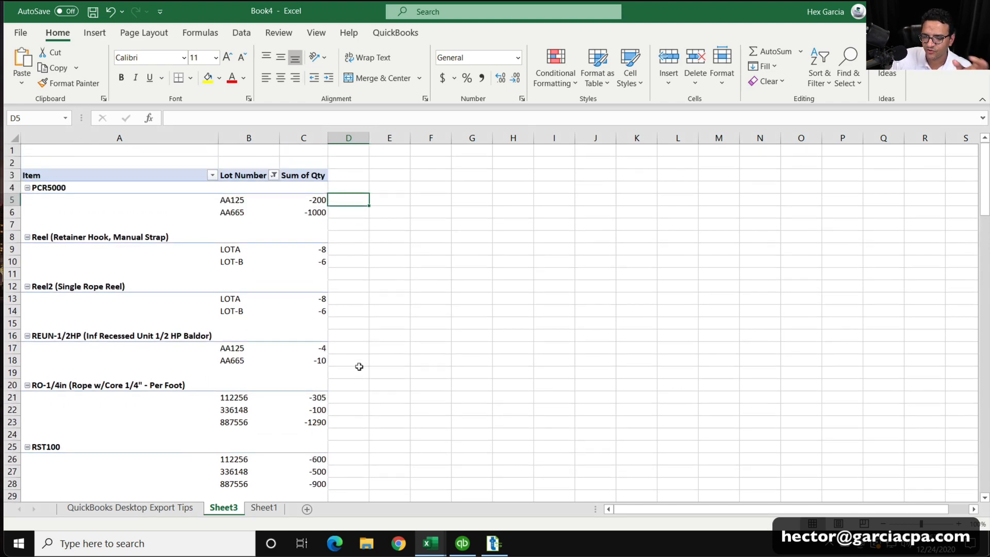
Step: Insert a new column before Amount in Sheet1 and give it the header QY2
left_click(268, 511)
left_click(335, 263)
left_click(282, 164)
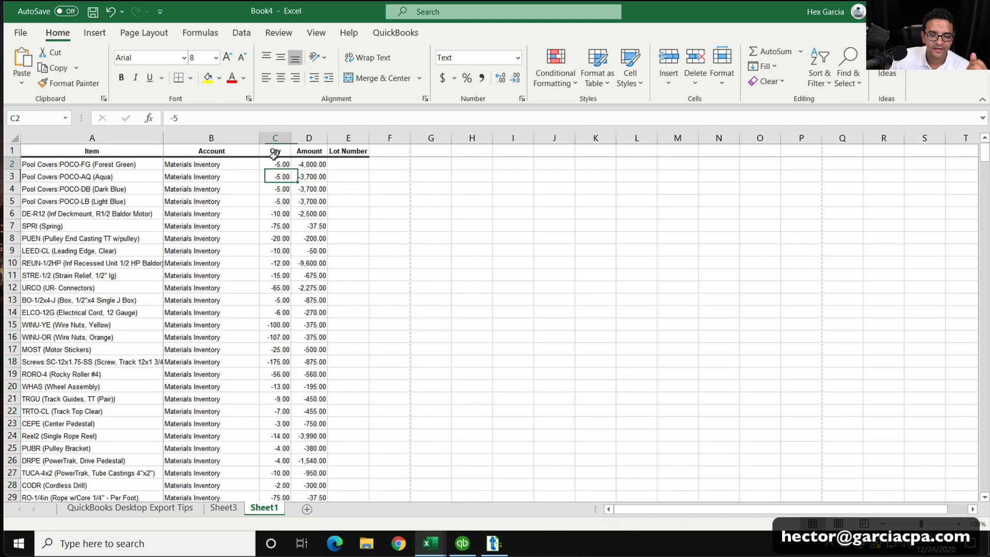
right_click(320, 137)
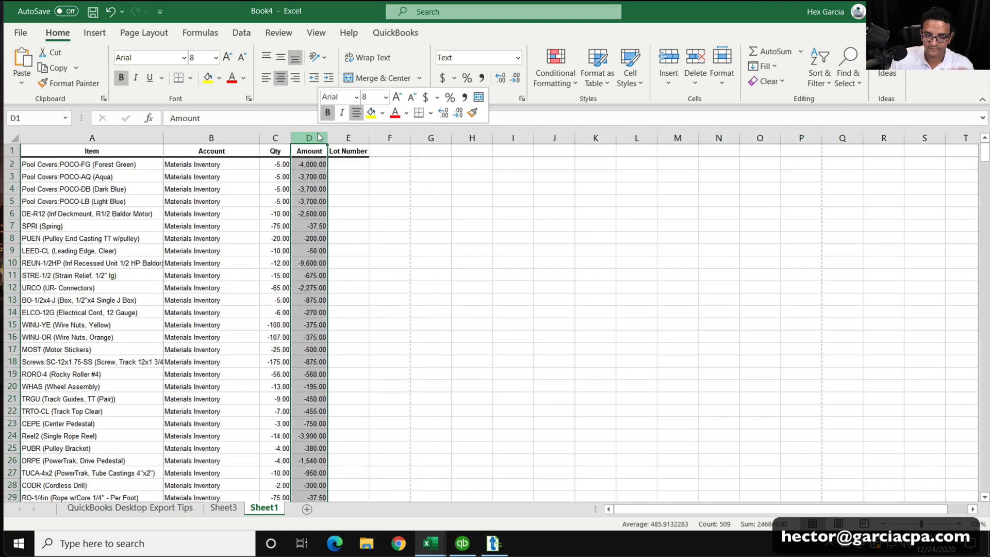
left_click(351, 238)
left_click(308, 148)
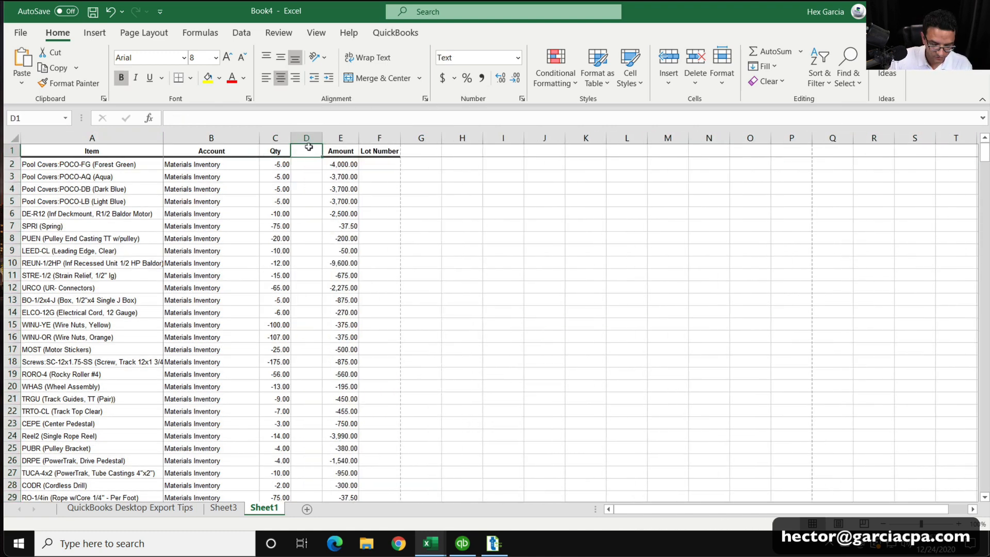
type("Qty2")
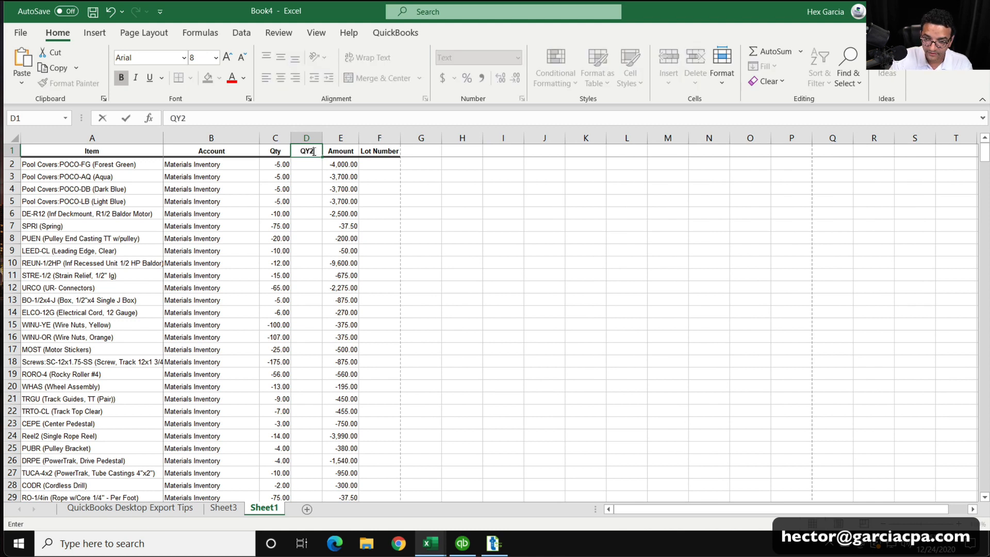
key("Return")
Step: Fill the QY2 column with the formula =-C2 for every data row to reverse the quantity signs
type("=")
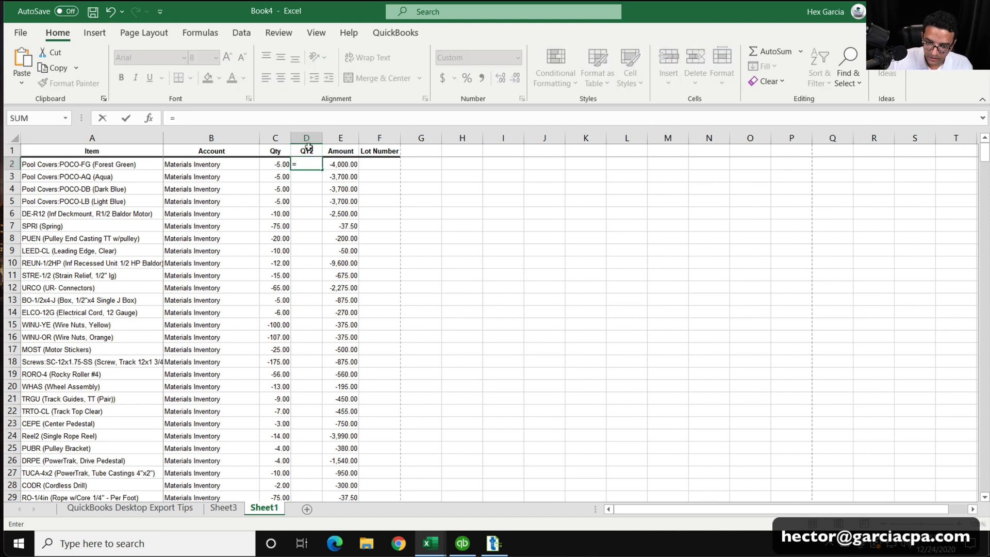
type("-")
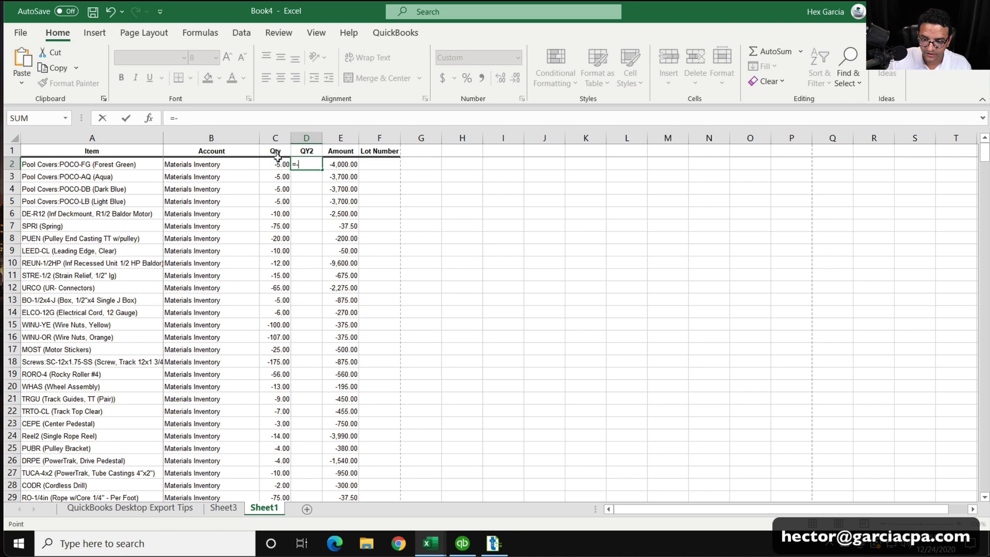
left_click(288, 165)
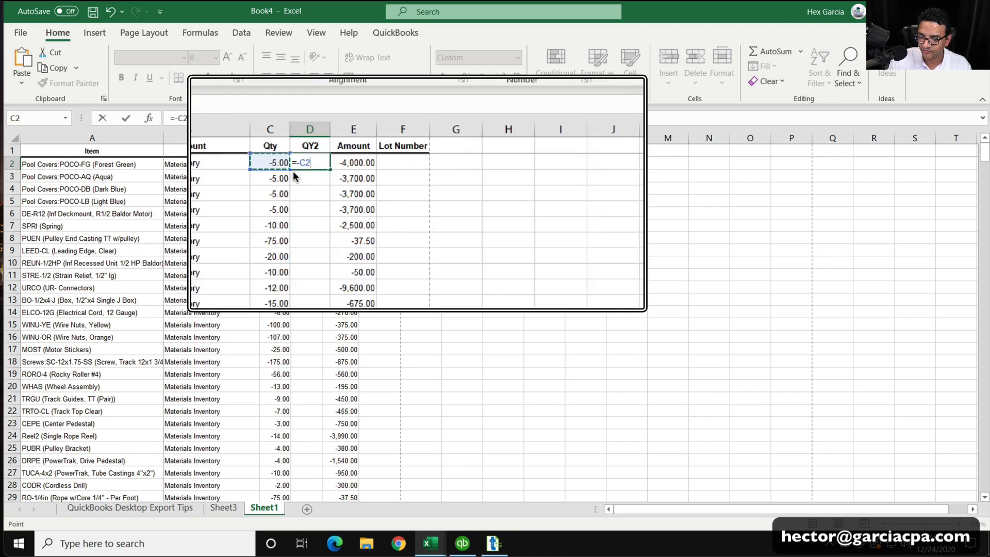
type(".")
key("Return")
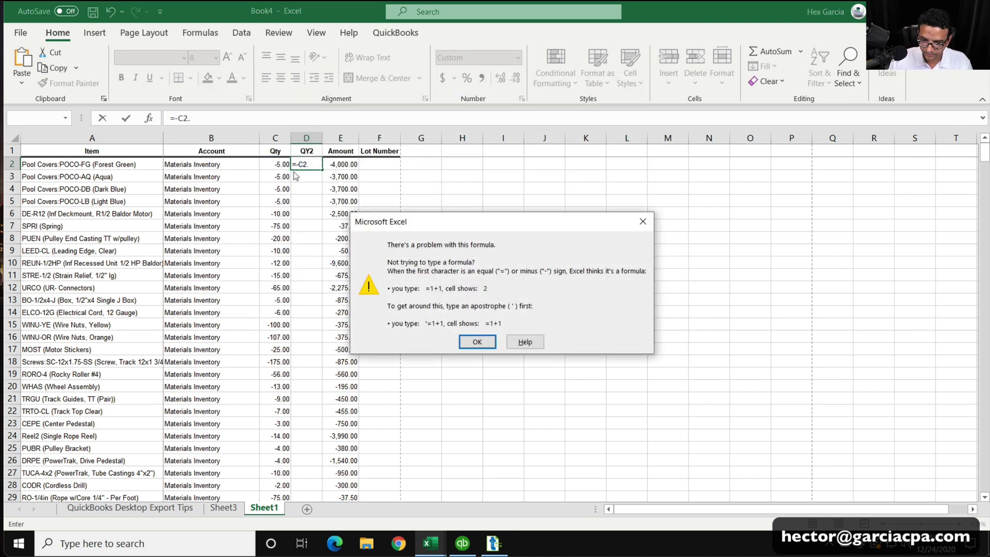
key("Return")
key("Right")
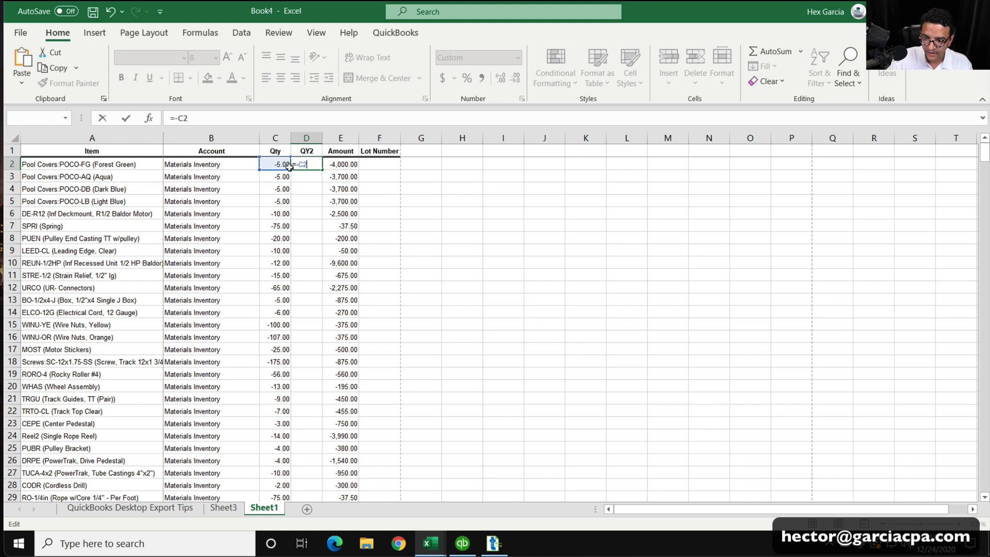
key("Return")
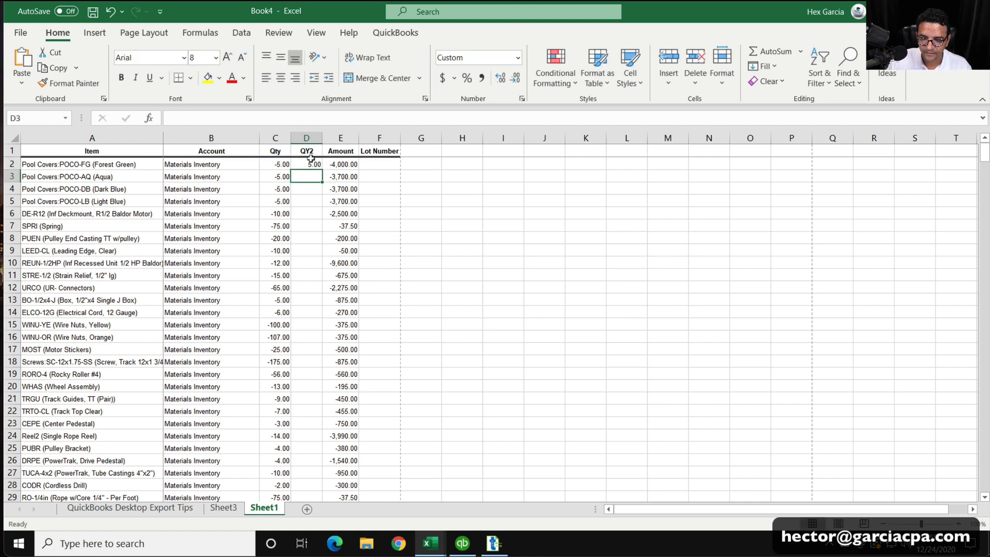
left_click(311, 159)
double_click(322, 170)
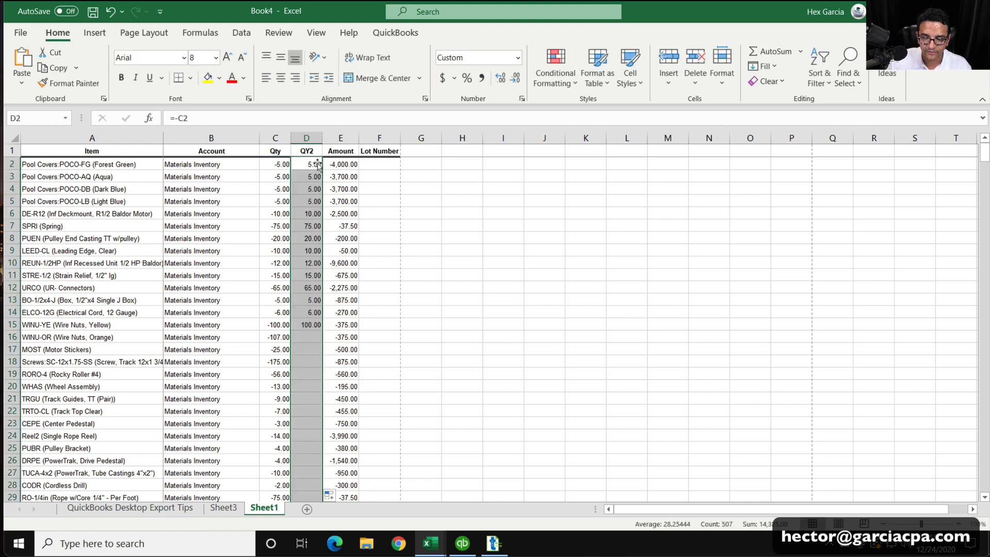
left_click(491, 227)
Step: Replace the QY2 column's formulas with their values by copying the column and pasting values over it
right_click(306, 138)
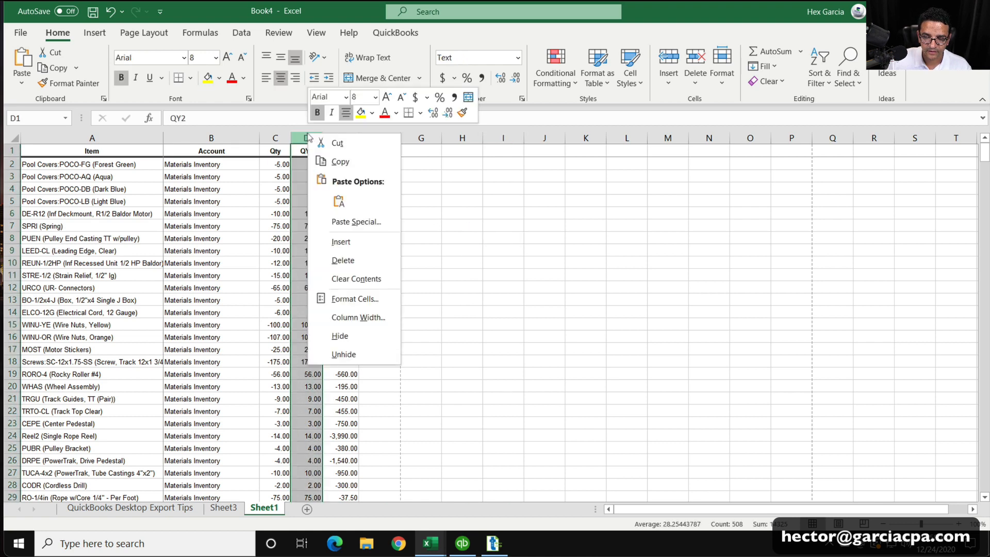
left_click(320, 161)
right_click(307, 137)
left_click(362, 207)
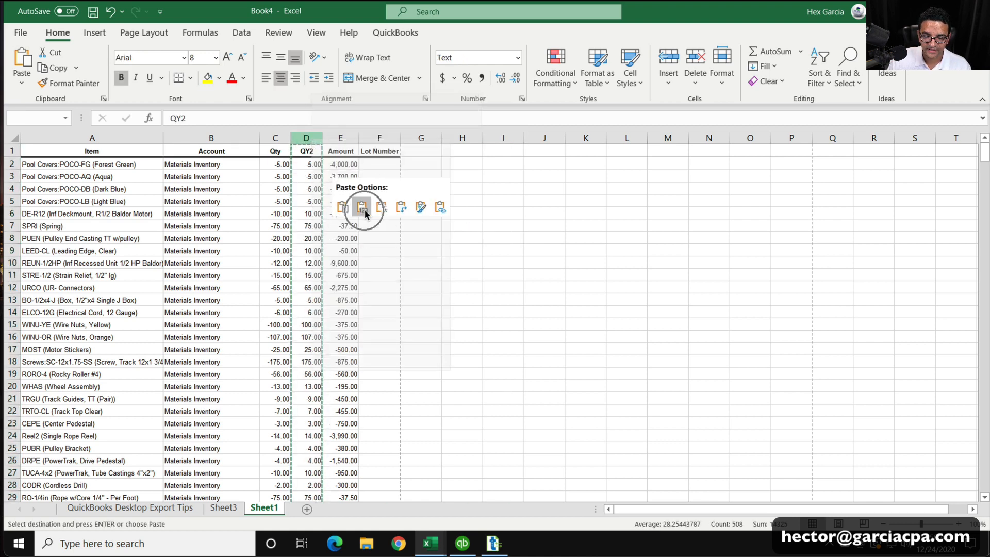
left_click(461, 226)
Step: Delete the original Qty column from Sheet1
right_click(275, 138)
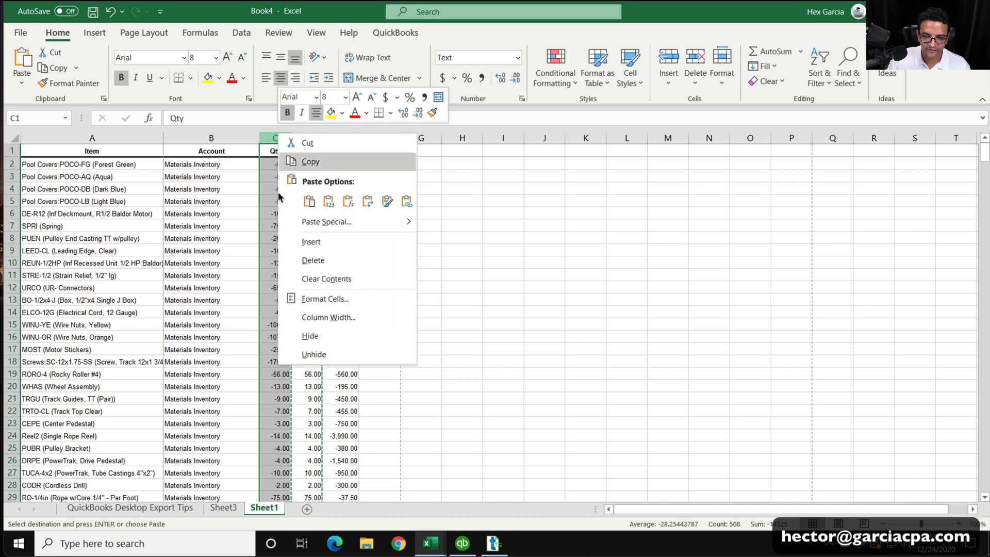
left_click(309, 260)
left_click(428, 260)
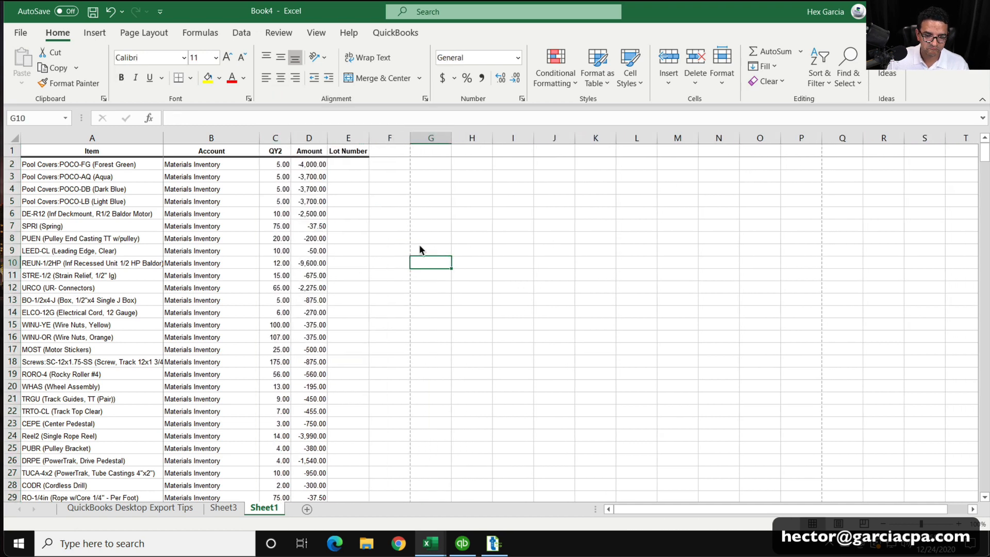
Step: Insert a new column before Lot Number and give it the header Amount2
right_click(339, 141)
left_click(356, 248)
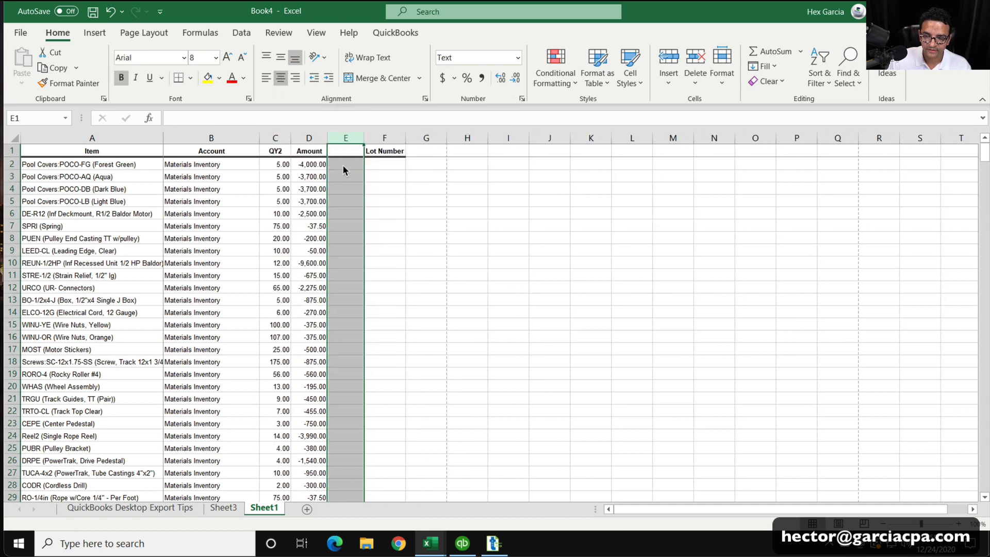
left_click(347, 151)
type("Am")
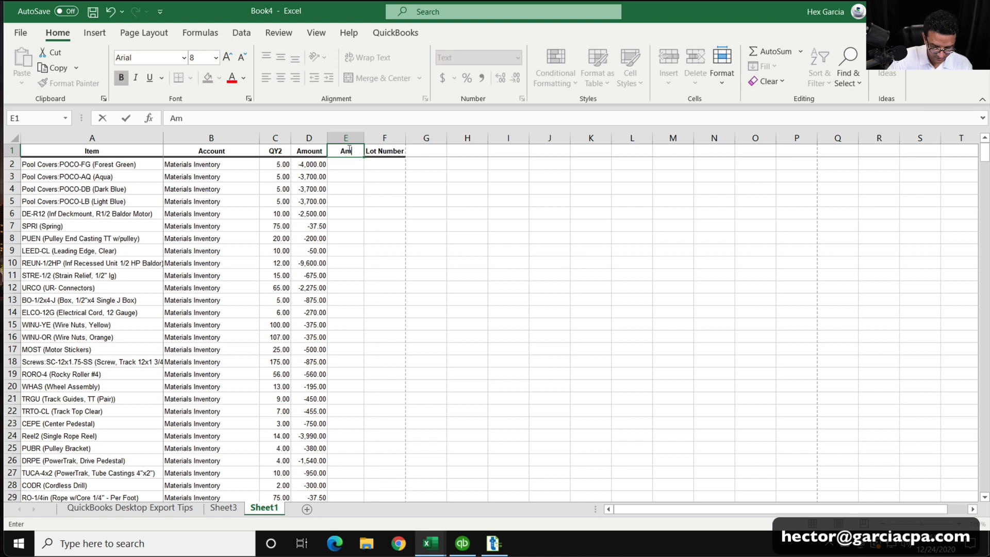
type("ount2")
key("Return")
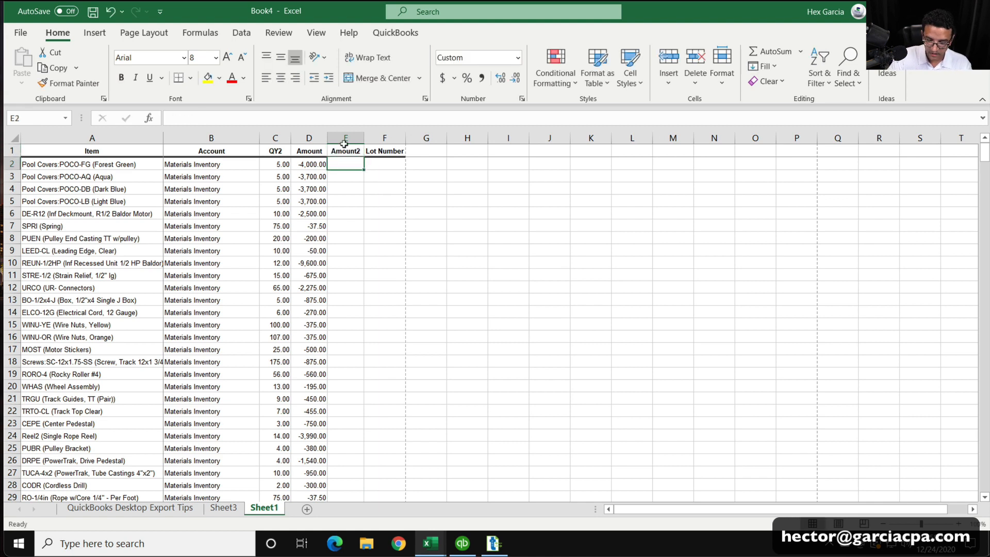
Step: Fill the Amount2 column with the formula =-D2 for every data row and check the rows below
type("=-")
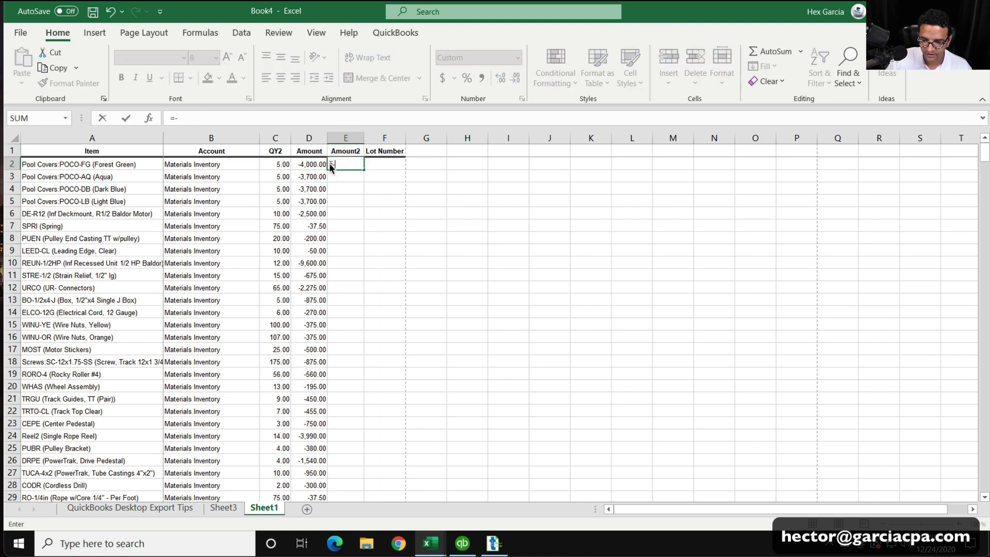
left_click(301, 160)
key("Return")
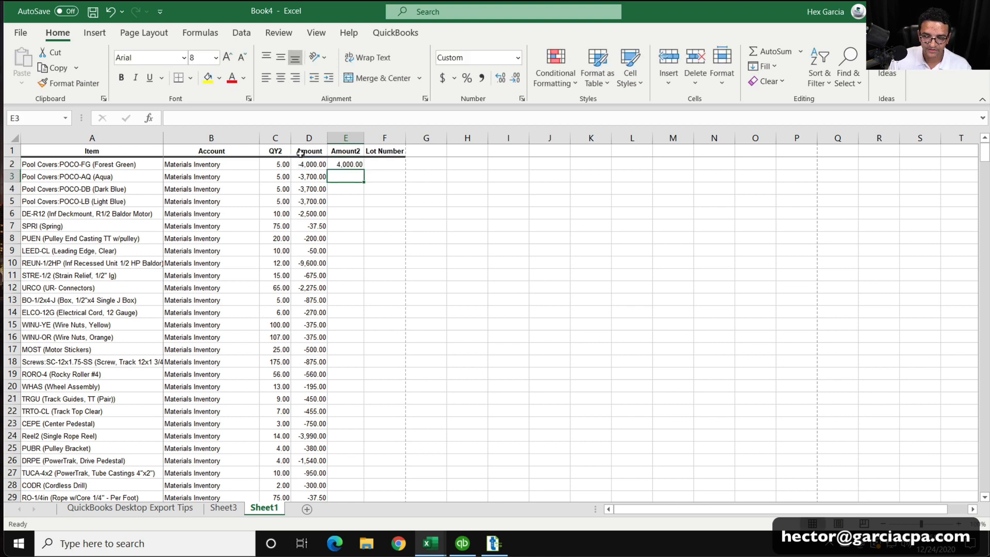
left_click(348, 159)
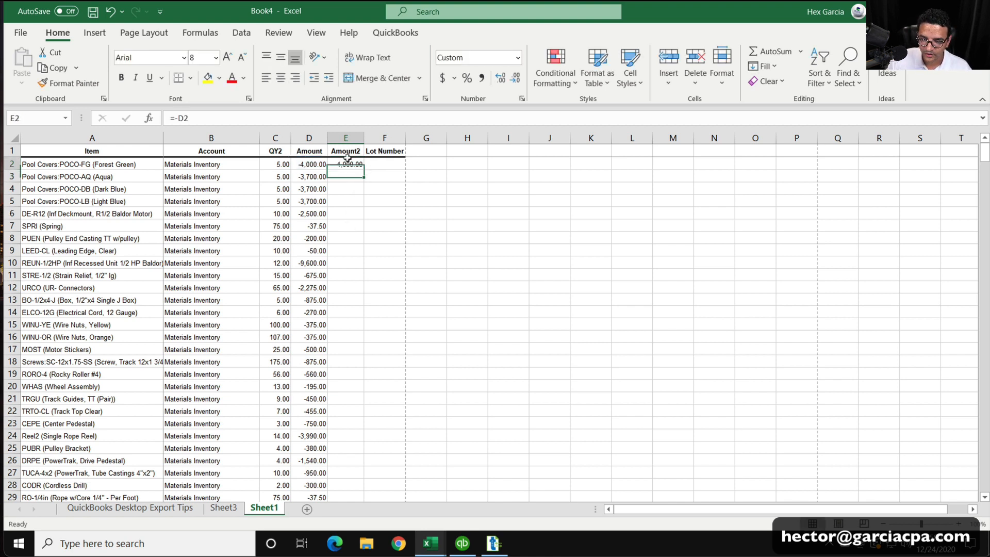
double_click(363, 169)
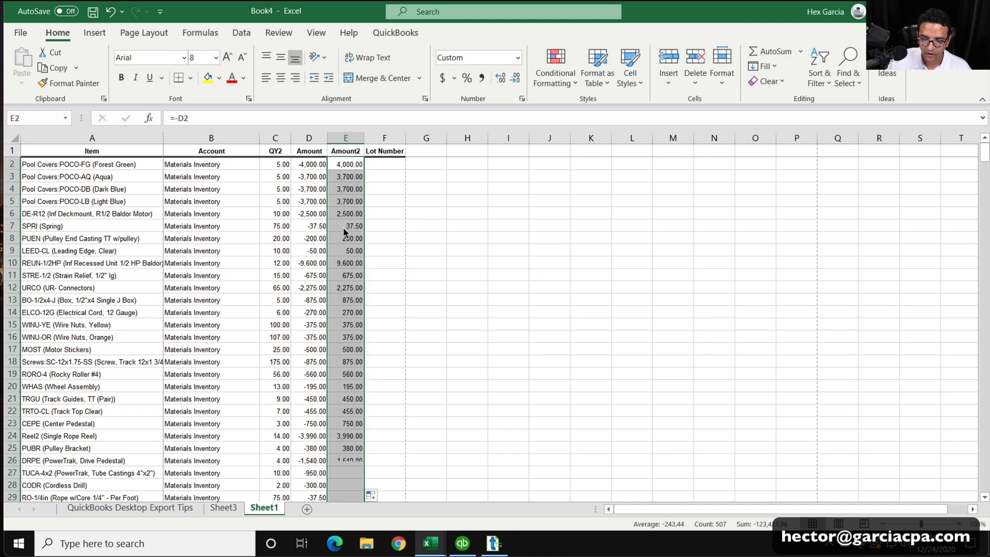
left_click(332, 252)
scroll(328, 258, "down", 9)
scroll(328, 260, "down", 6)
scroll(328, 258, "up", 15)
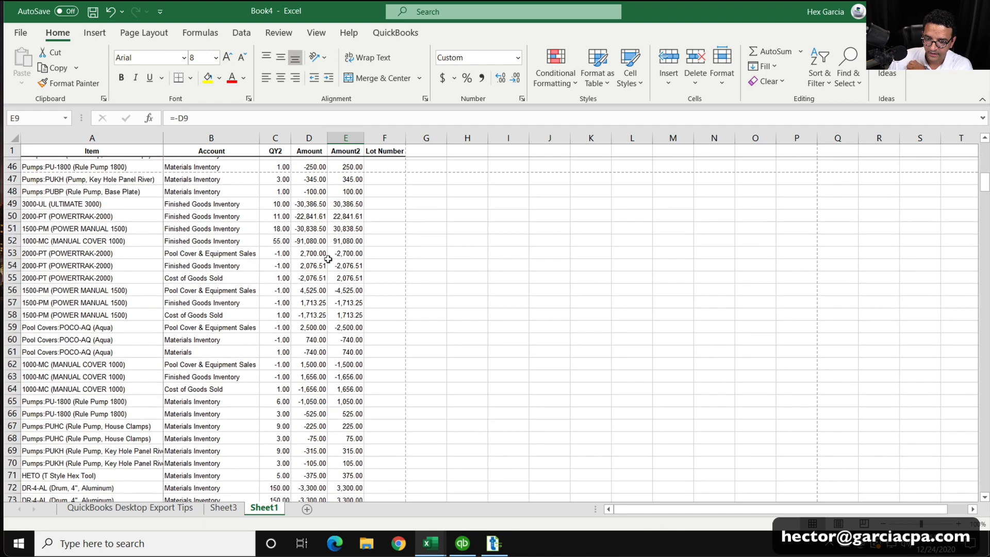
Step: Copy the Amount2 column and paste it over itself as values only
left_click(345, 139)
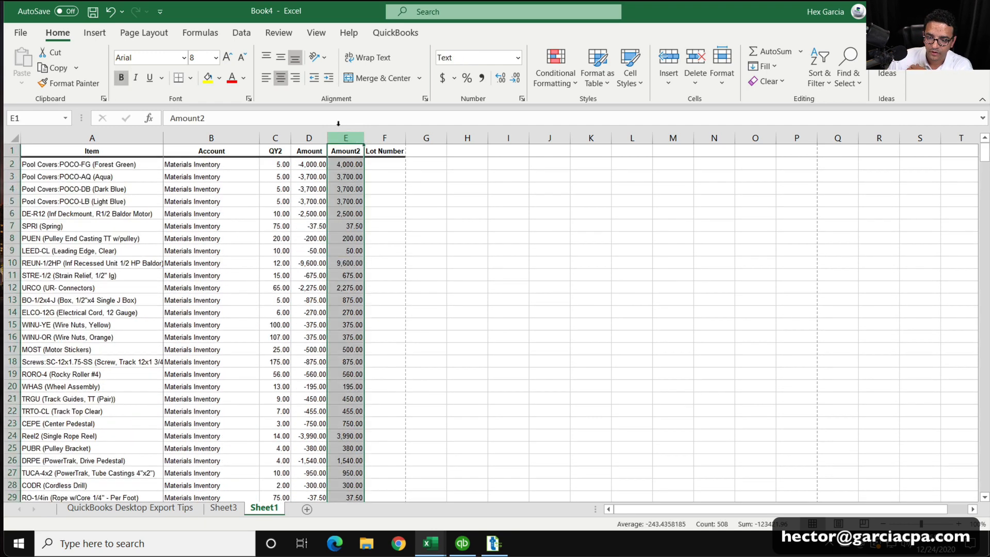
right_click(347, 137)
left_click(373, 161)
right_click(342, 138)
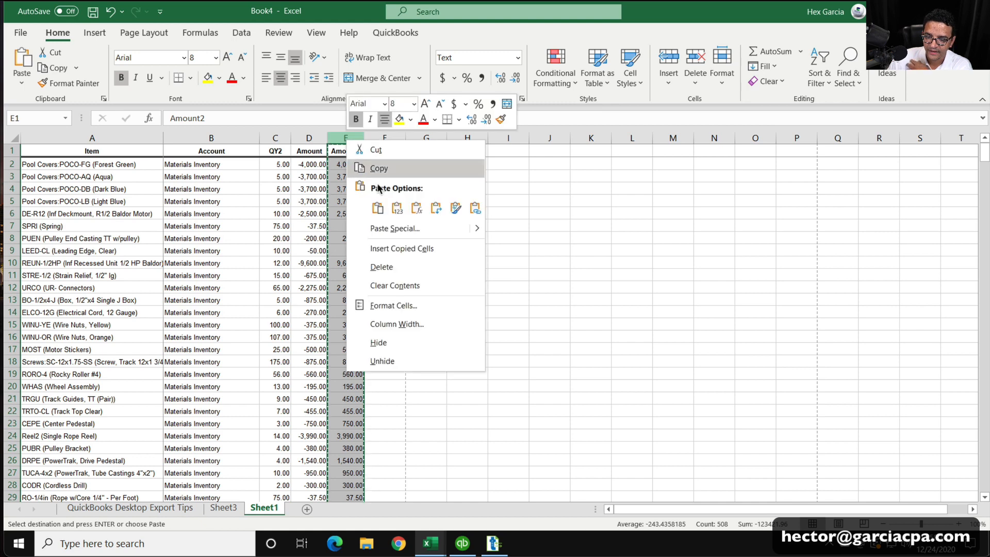
left_click(397, 210)
left_click(466, 223)
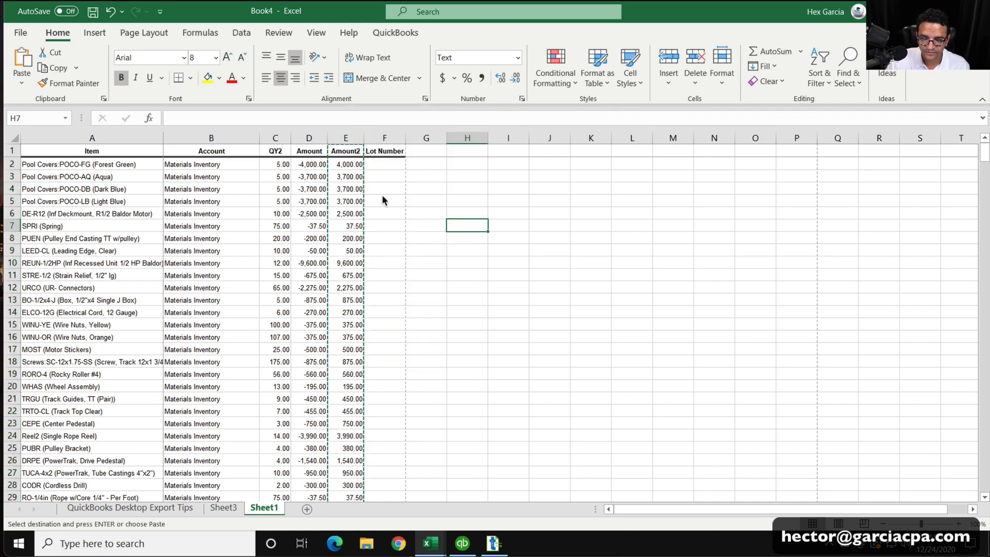
Step: Delete the original Amount column, keeping Amount2
left_click(307, 135)
right_click(308, 134)
left_click(343, 259)
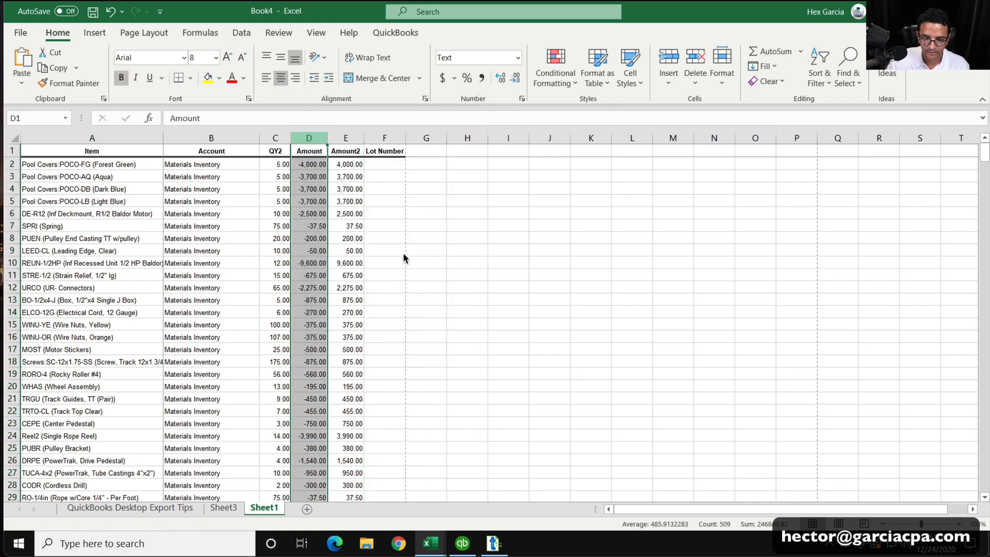
left_click(421, 250)
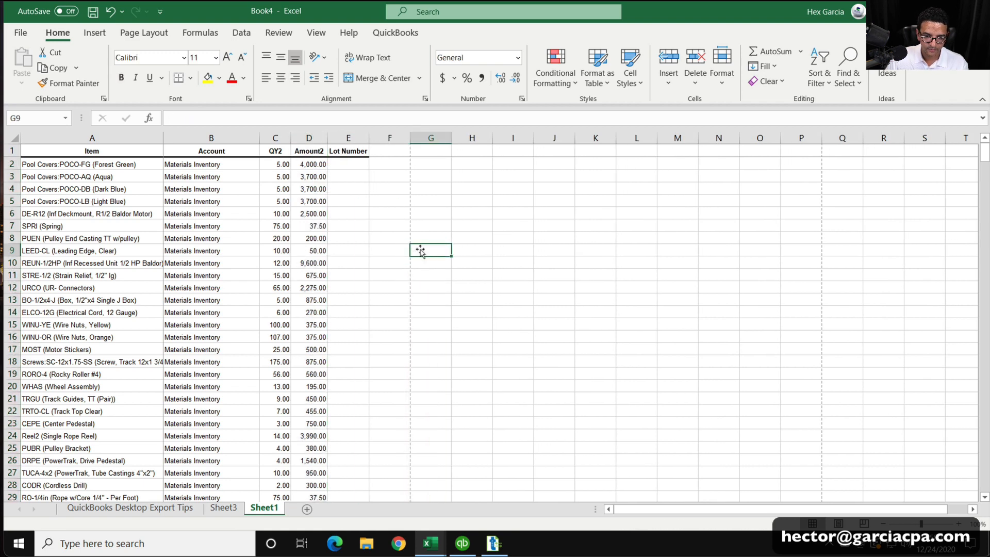
Step: Save the workbook as Book4 in the OneDrive Documents folder
left_click(92, 11)
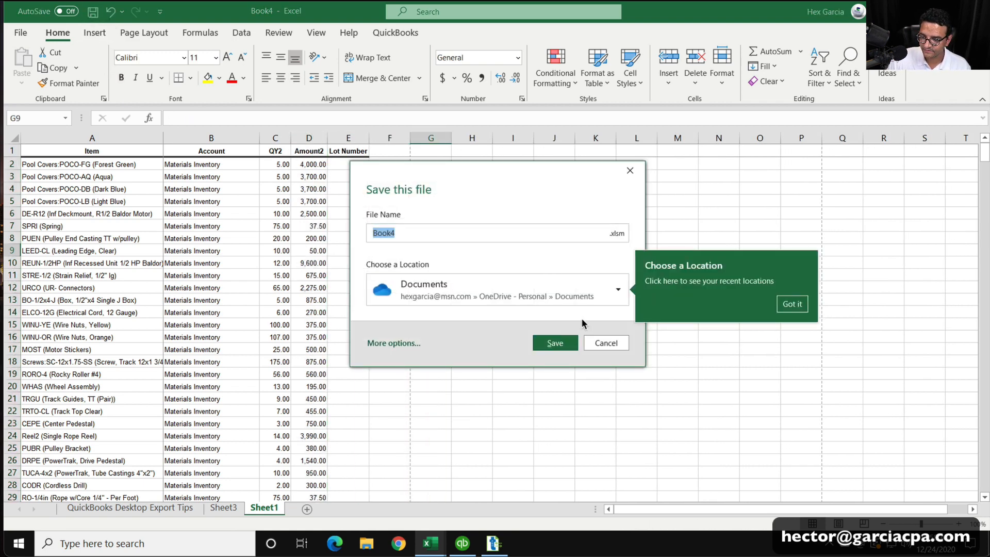
left_click(557, 341)
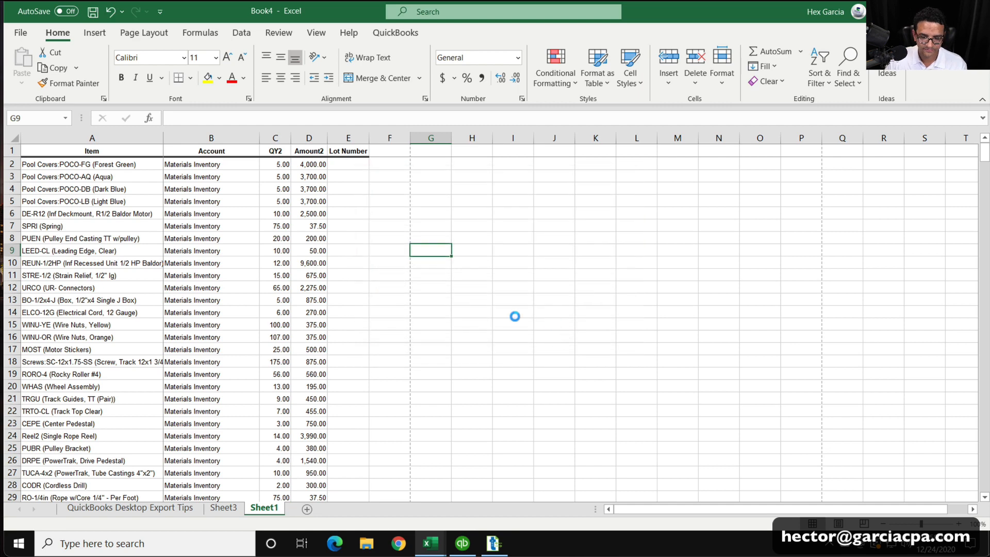
key("ctrl")
Step: Refresh the PivotTable on Sheet3 so its field list picks up the changed source columns
left_click(240, 508)
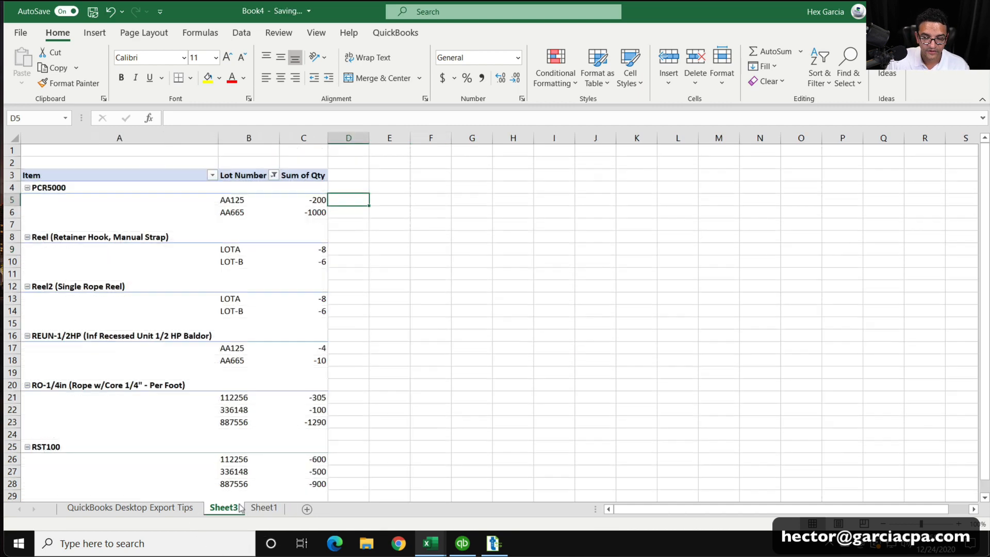
left_click(232, 212)
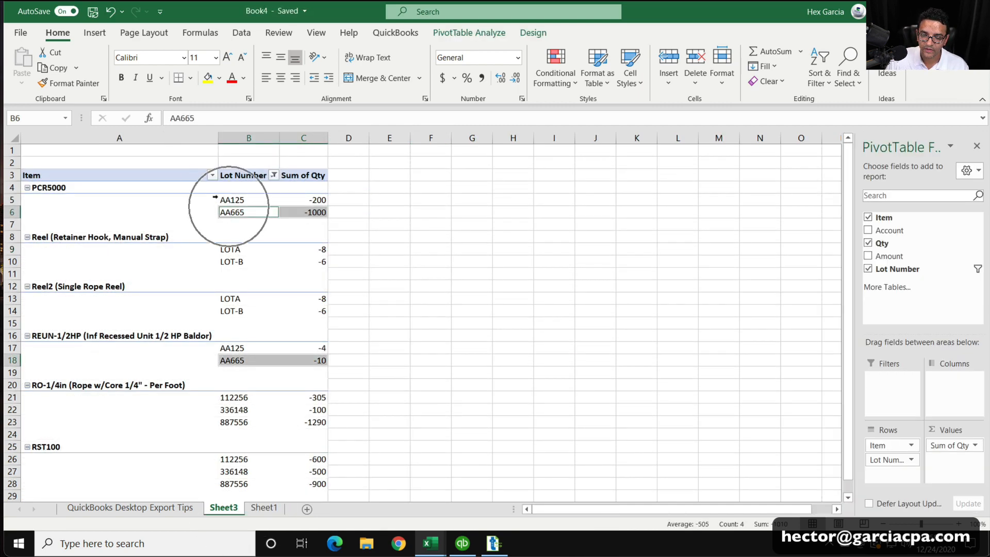
left_click(460, 36)
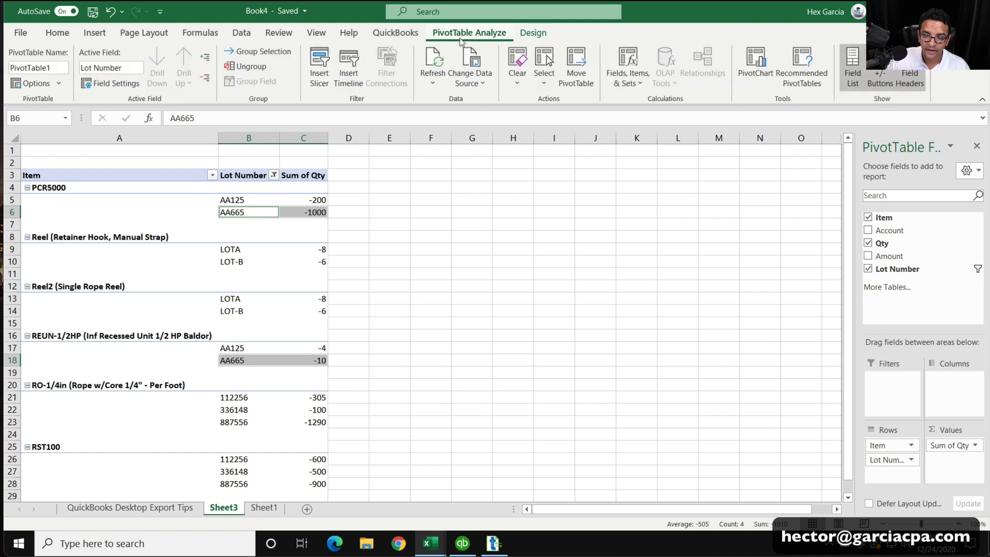
left_click(429, 57)
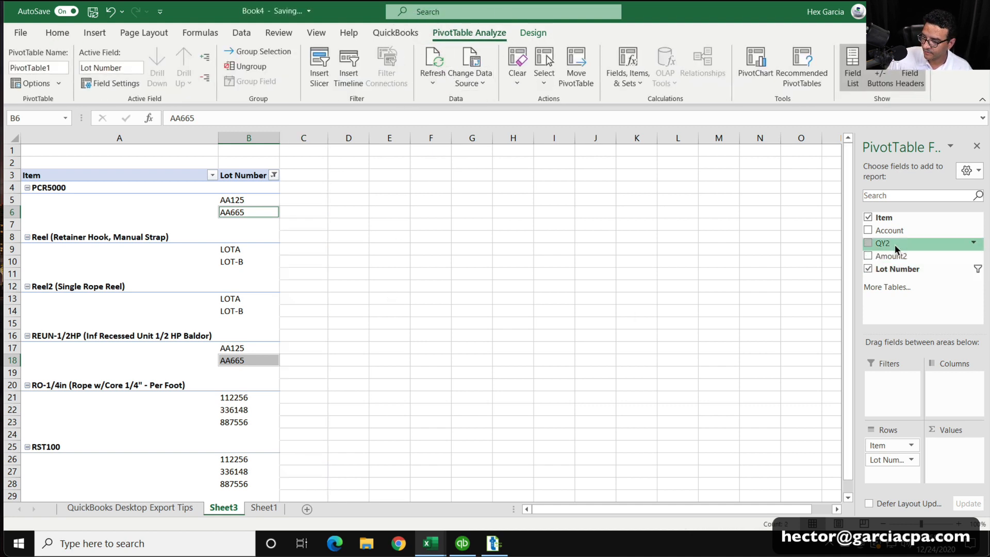
Step: Add QY2 and Amount2 to the PivotTable's values as sums
left_click_drag(892, 243, 947, 444)
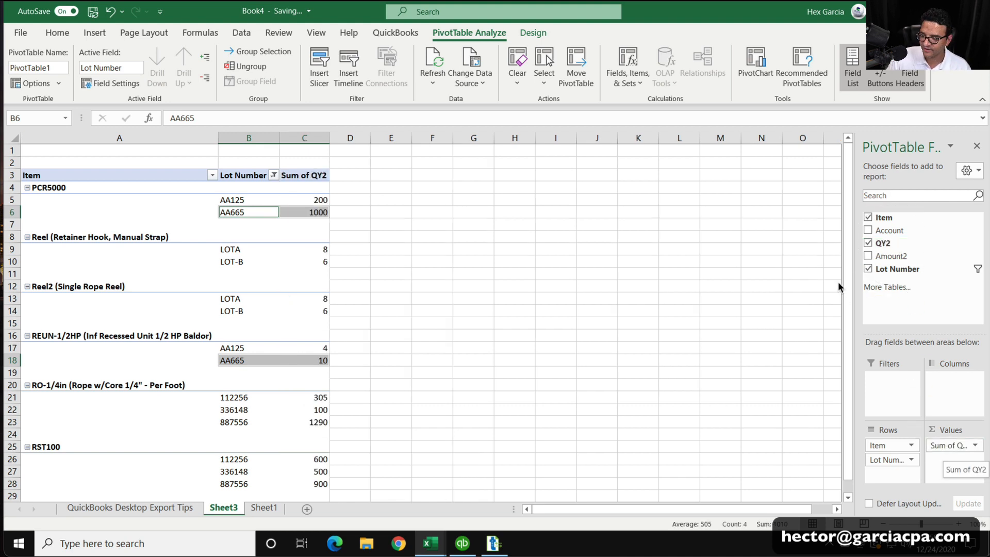
left_click_drag(892, 258, 943, 454)
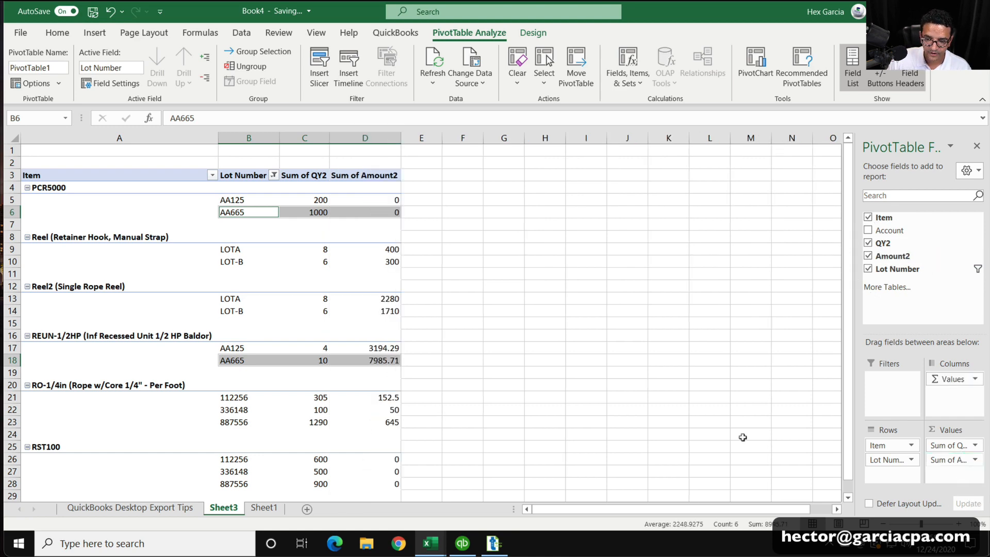
left_click(668, 422)
Step: Examine the PivotTable's amounts and quantities per lot for the Reel and REUN-1/2HP items
left_click(386, 246)
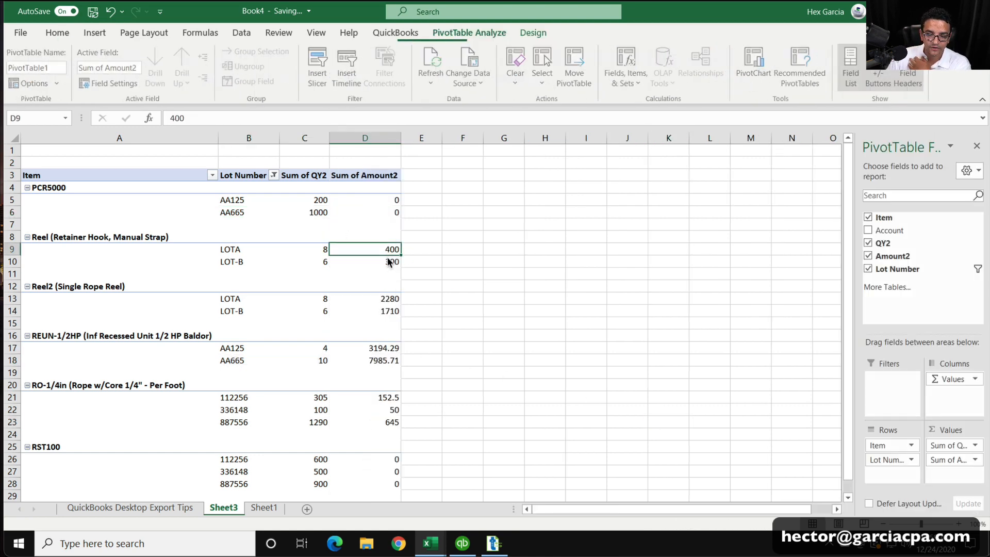
left_click(387, 261)
left_click(378, 348)
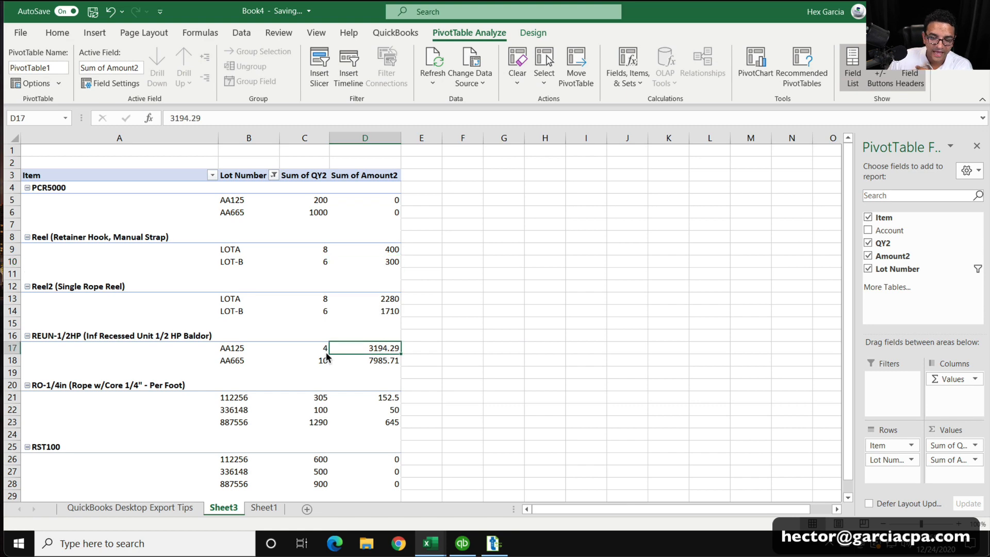
left_click(314, 348)
left_click(309, 360)
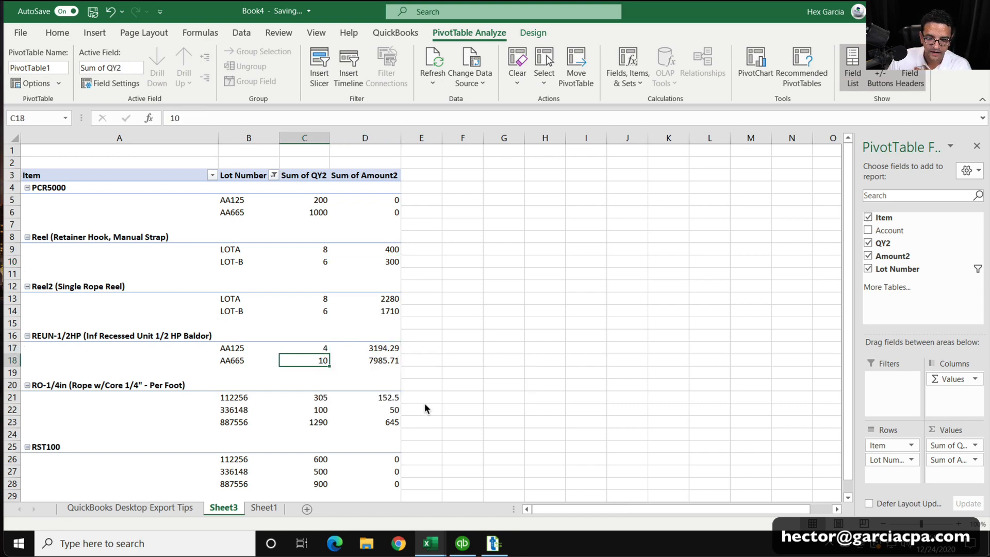
Step: Switch to QuickBooks Desktop and look through the available inventory reports, including Transaction List by Lot Number
left_click(463, 543)
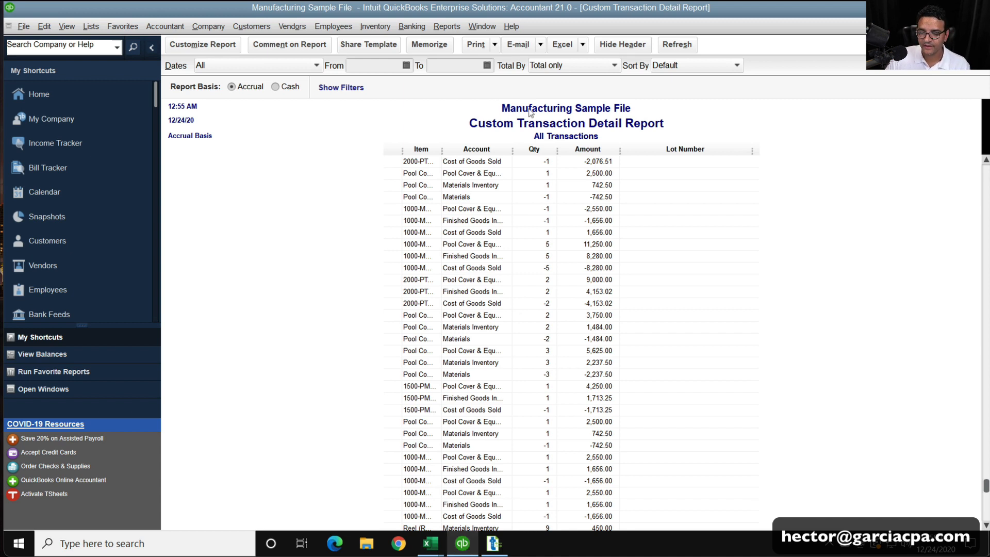
left_click(442, 27)
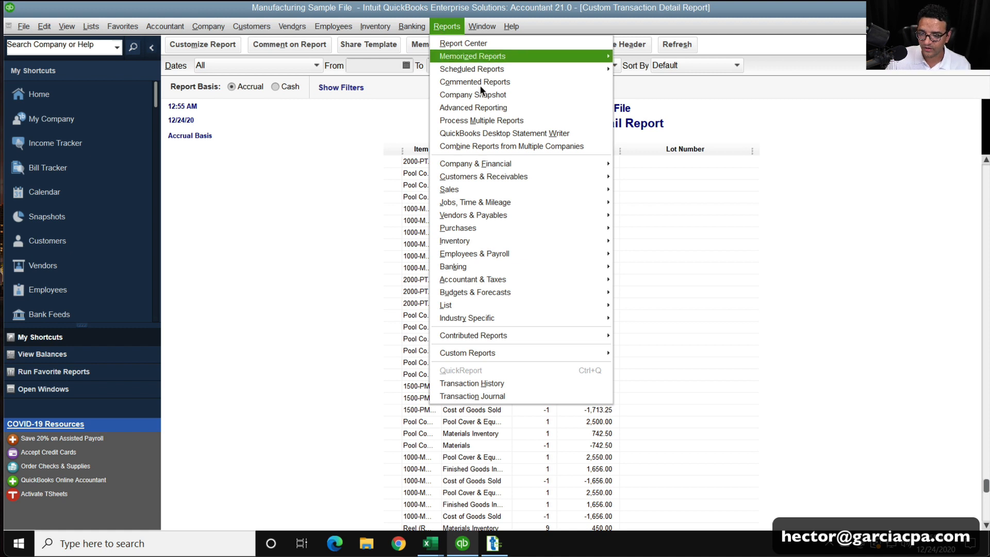
mouse_move(485, 242)
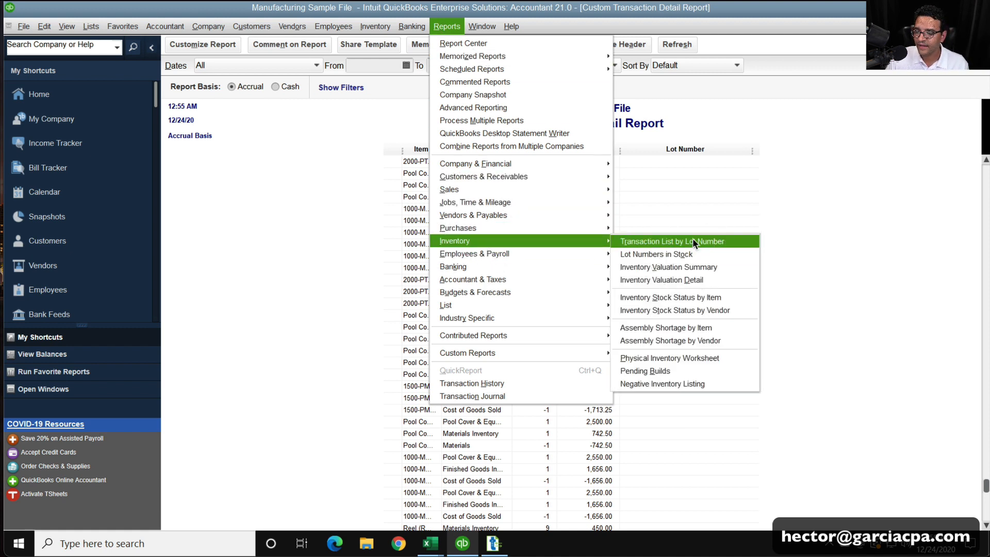
left_click(749, 214)
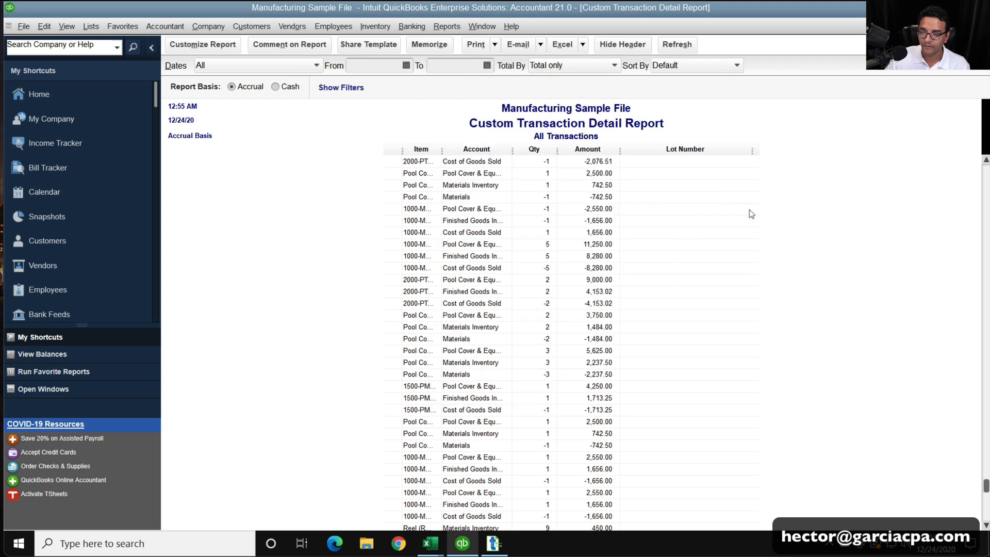